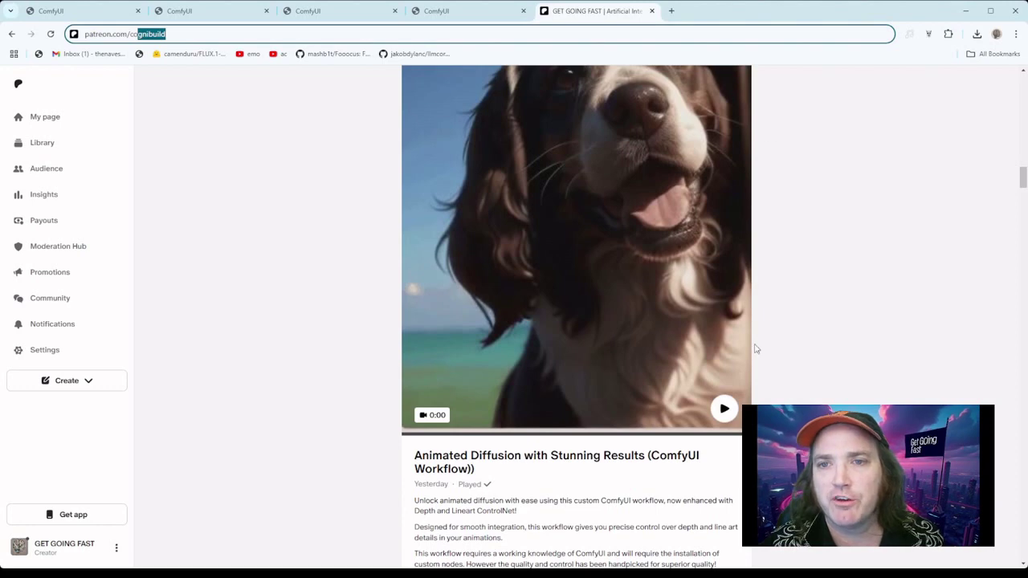
# Review the Animated Diffusion posts on the Patreon page as far as the Animated_Diff_ComfyUI_GUI_Workflow_v1.zip download.
pyautogui.scroll(-3, 743, 301)
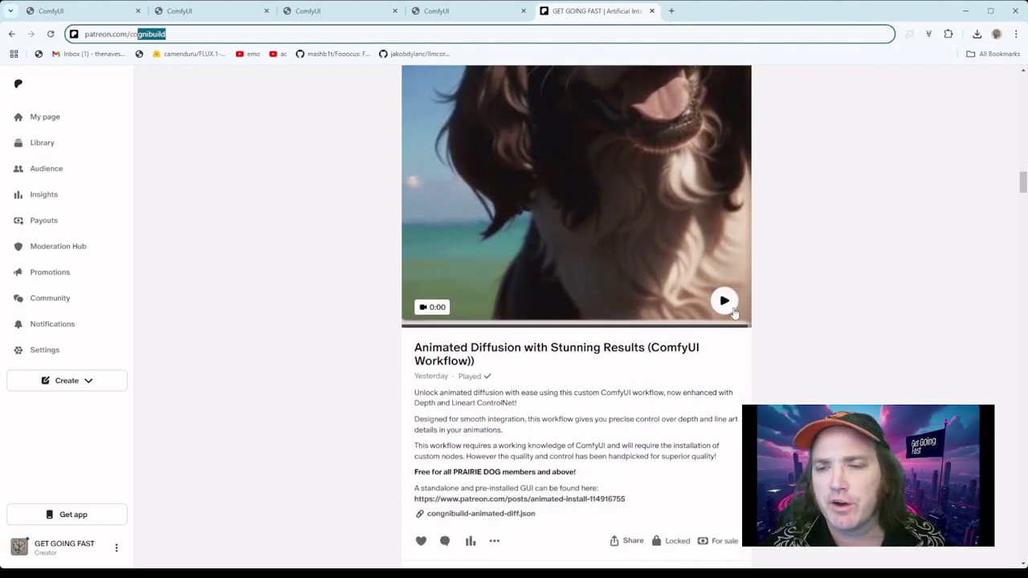
pyautogui.scroll(-3, 775, 356)
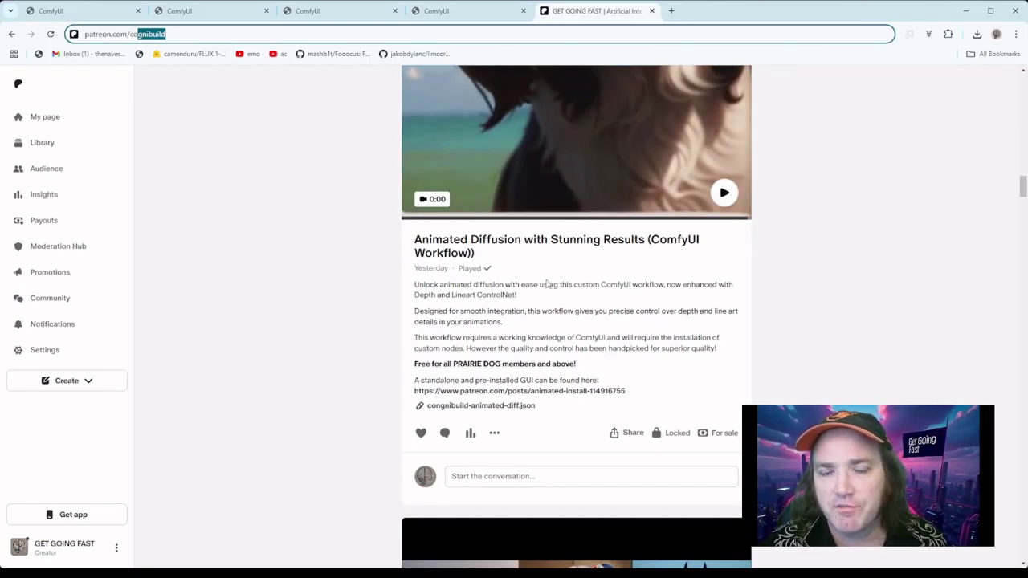
pyautogui.scroll(-6, 546, 284)
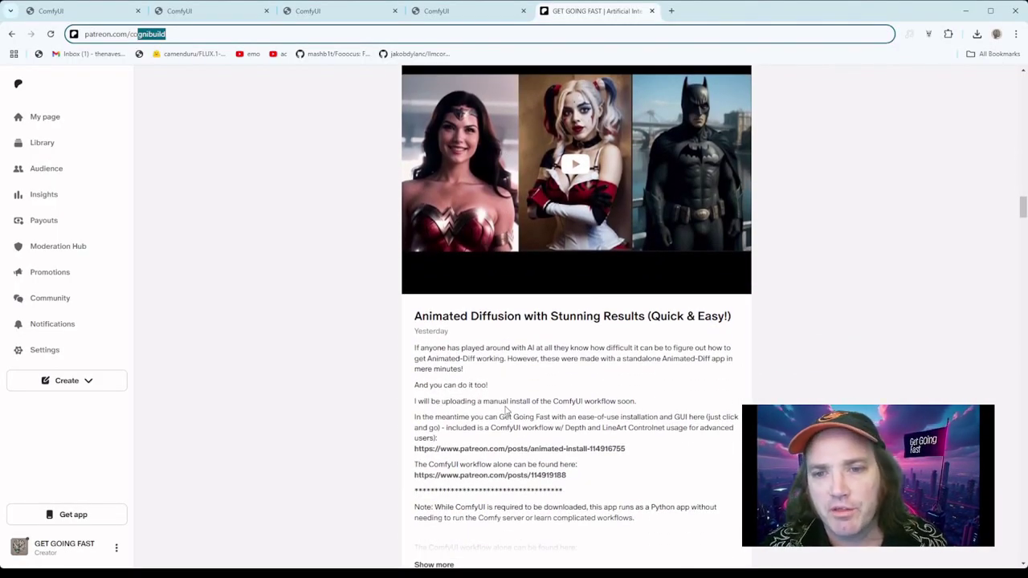
pyautogui.scroll(-4, 506, 411)
pyautogui.scroll(-4, 506, 411)
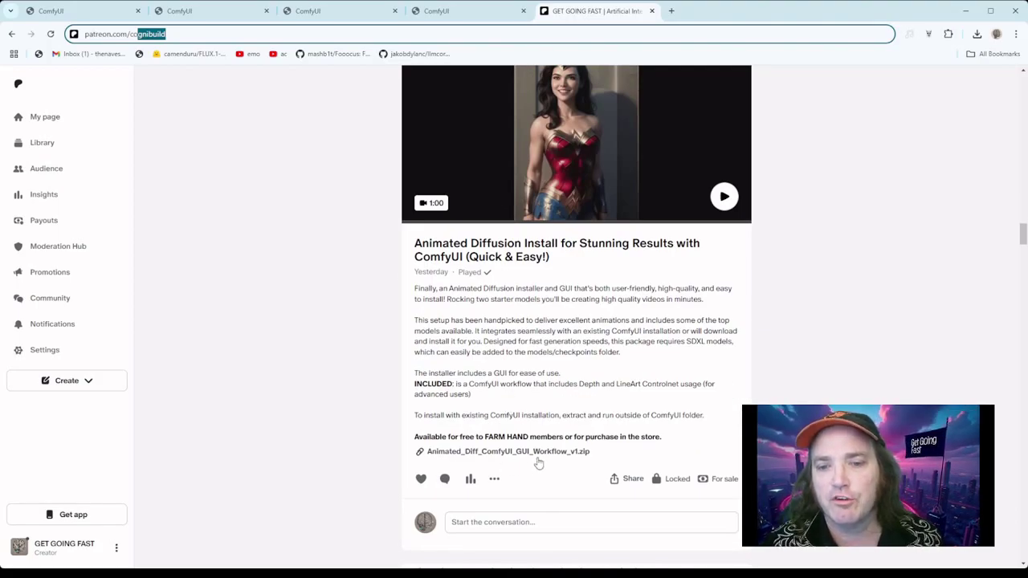
pyautogui.scroll(1, 562, 449)
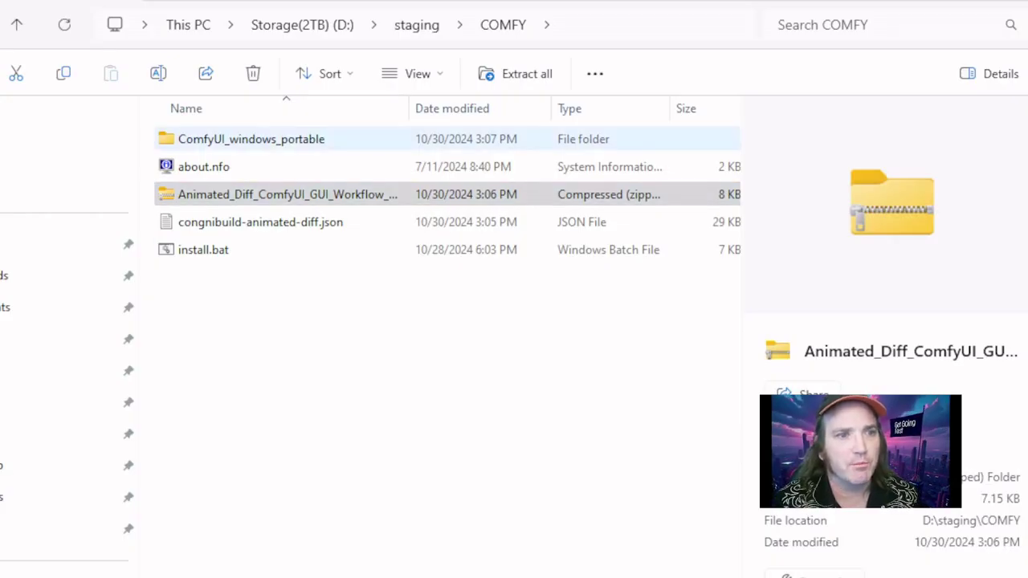
# Look at the Animated_Diff workflow archive in the COMFY folder and the contents of ComfyUI_windows_portable beside it.
pyautogui.click(281, 194)
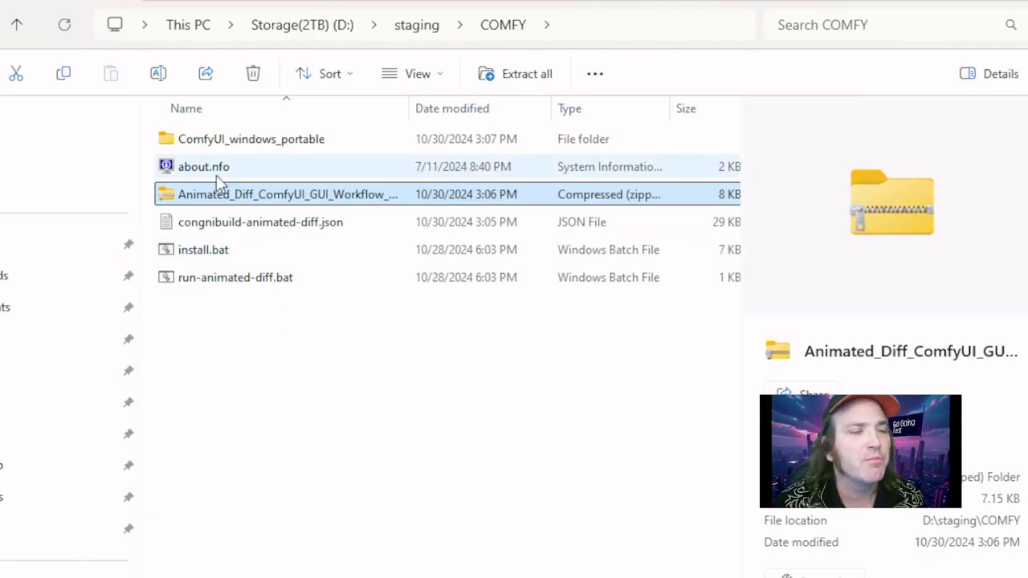
pyautogui.click(212, 144)
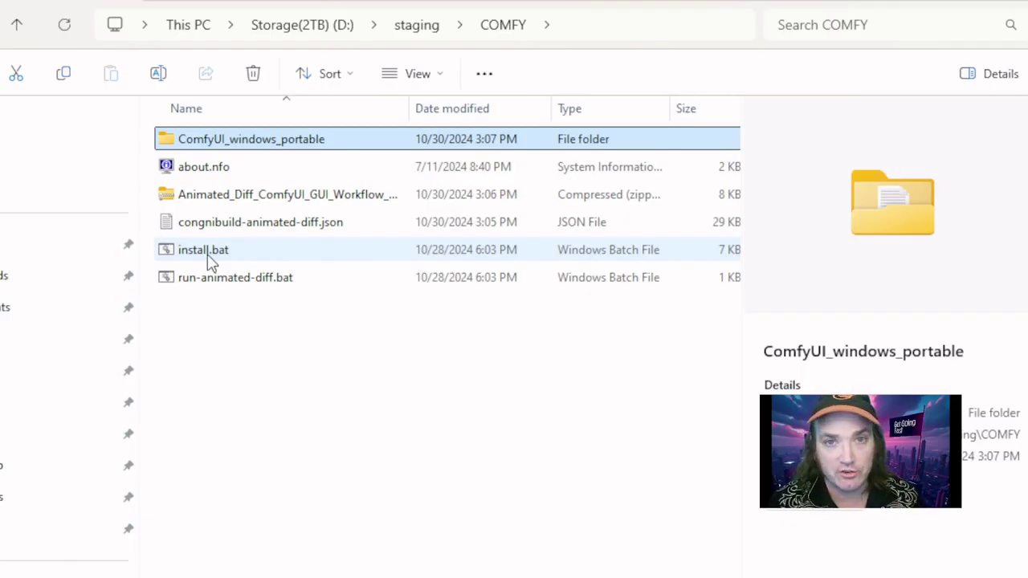
pyautogui.doubleClick(331, 148)
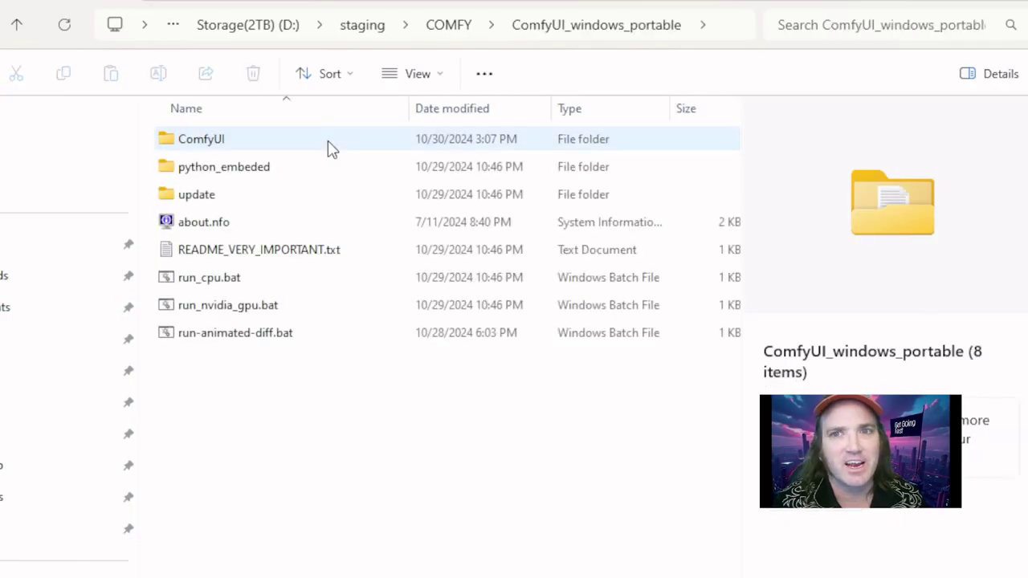
pyautogui.click(211, 144)
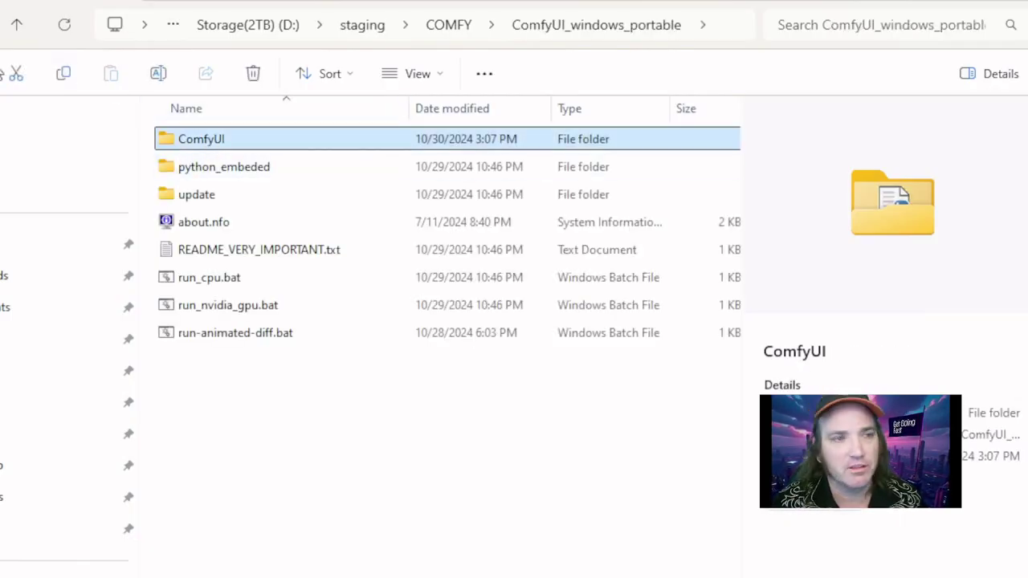
pyautogui.hotkey('alt', 'Left')
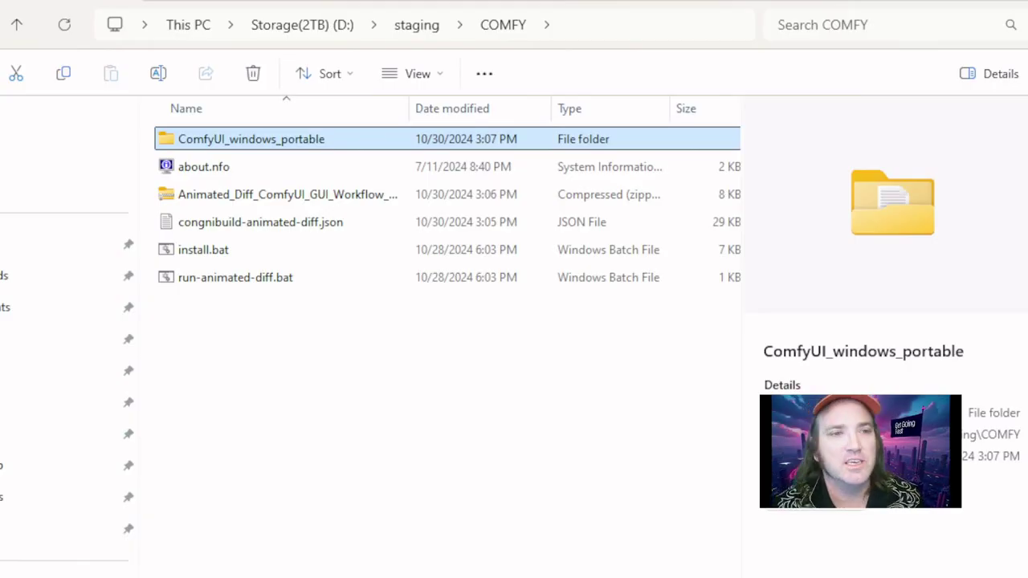
pyautogui.click(329, 366)
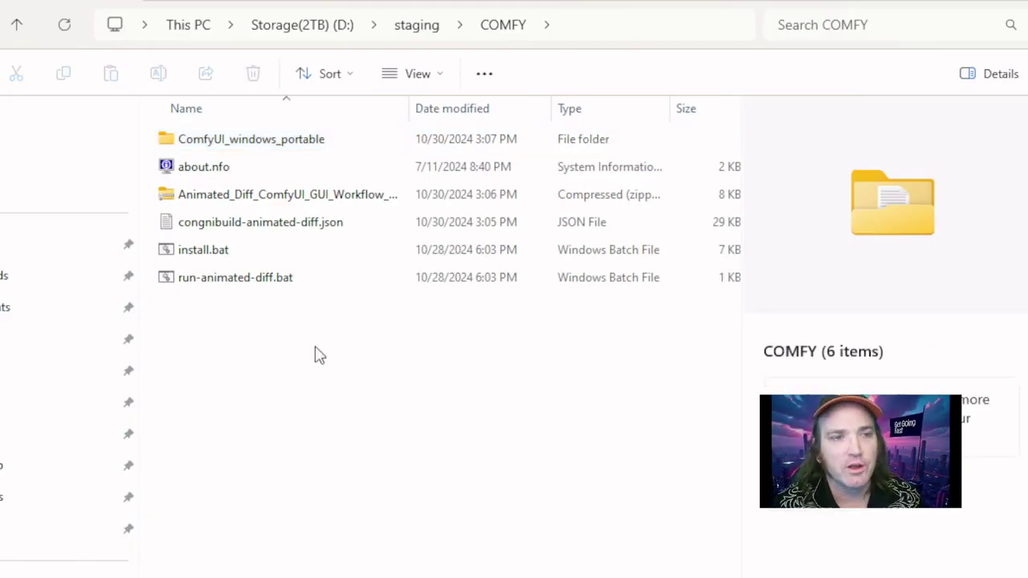
# Inspect the ComfyUI, python_embeded and update folders inside ComfyUI_windows_portable, and return to the COMFY folder.
pyautogui.doubleClick(218, 145)
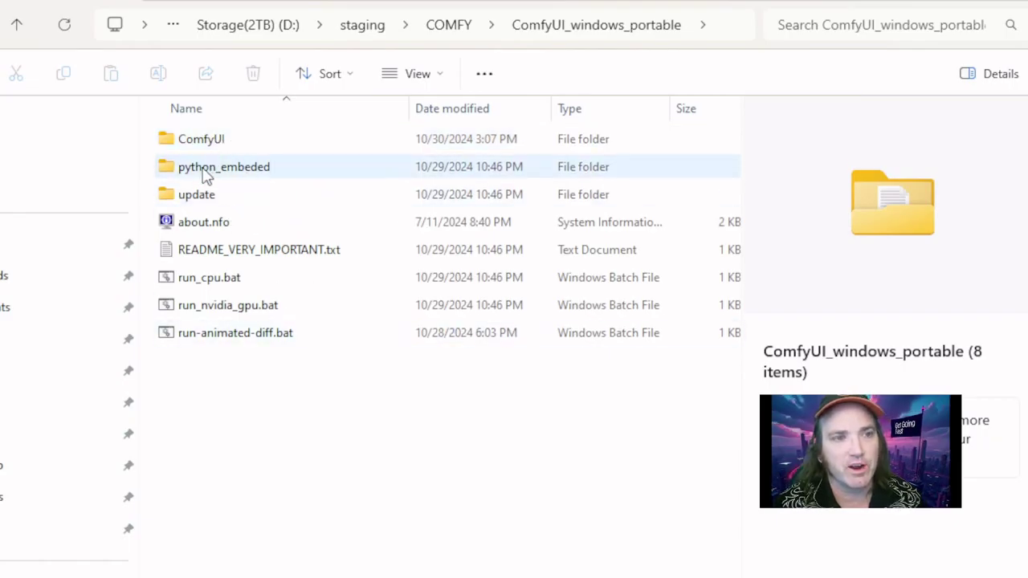
pyautogui.click(203, 143)
pyautogui.click(214, 168)
pyautogui.click(214, 196)
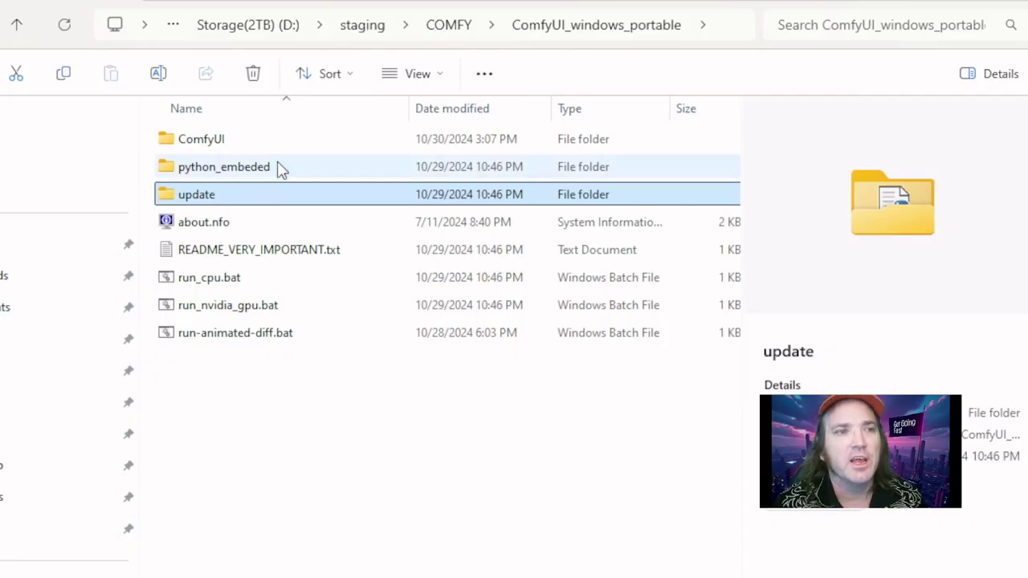
pyautogui.hotkey('alt', 'Up')
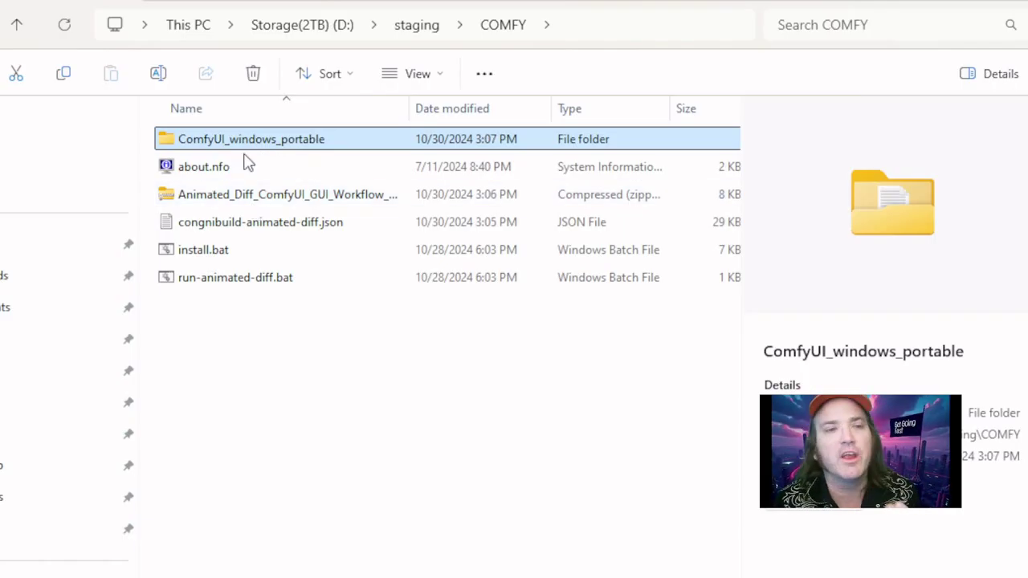
pyautogui.click(270, 150)
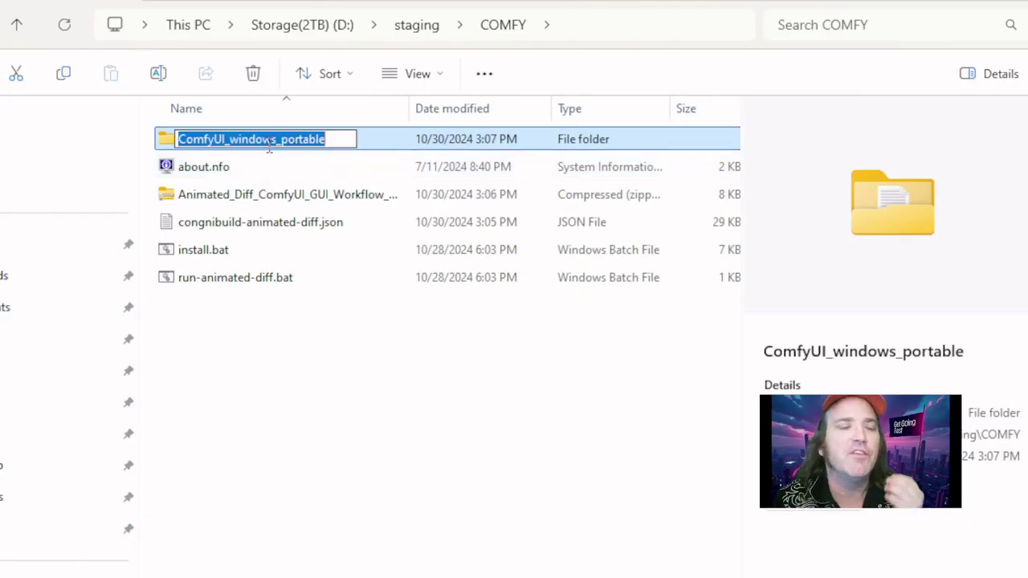
pyautogui.click(351, 322)
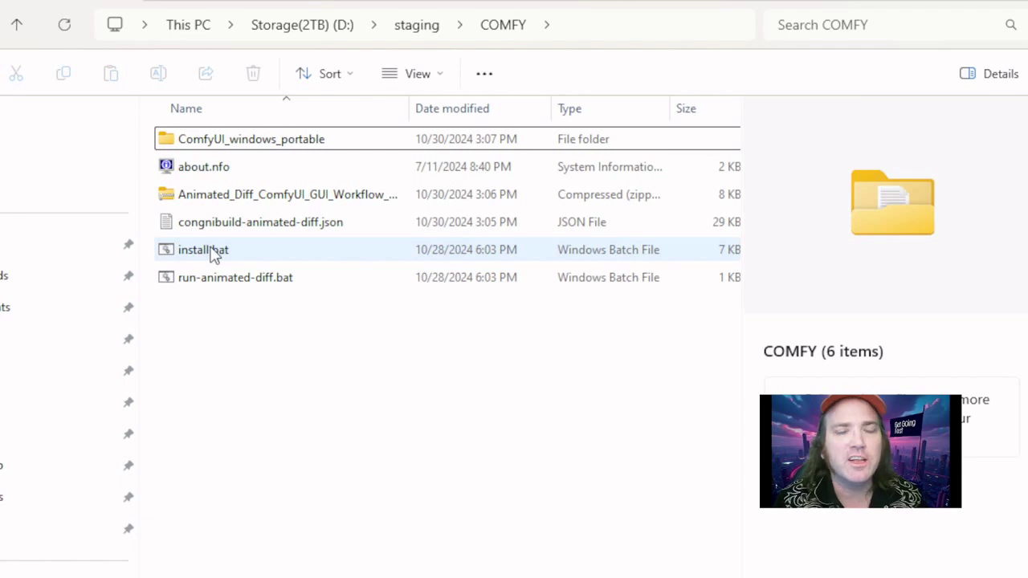
# View the checkpoint files in ComfyUI_windows_portable\ComfyUI\models\checkpoints and return to the ComfyUI_windows_portable folder.
pyautogui.doubleClick(230, 143)
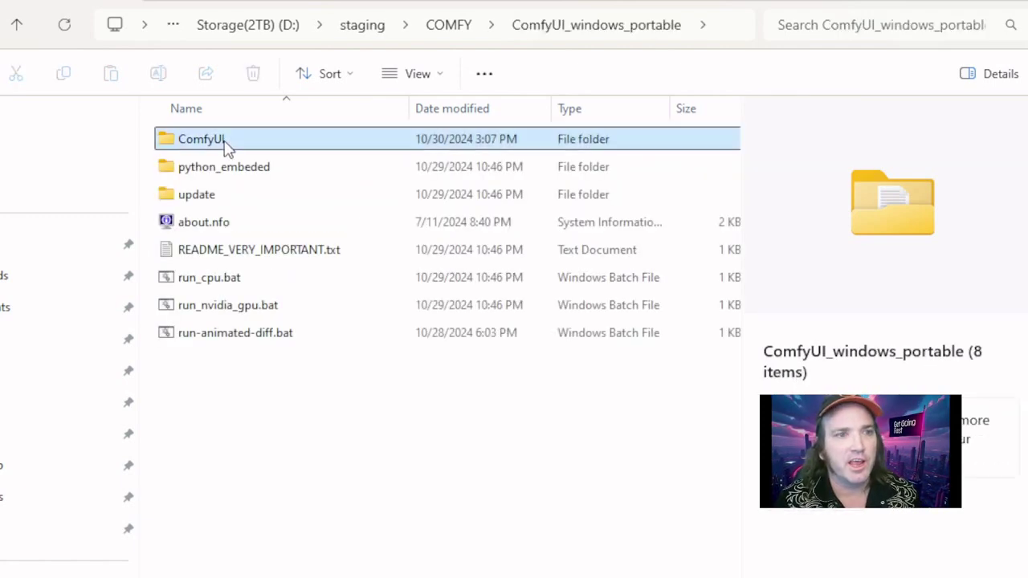
pyautogui.doubleClick(225, 145)
pyautogui.doubleClick(197, 446)
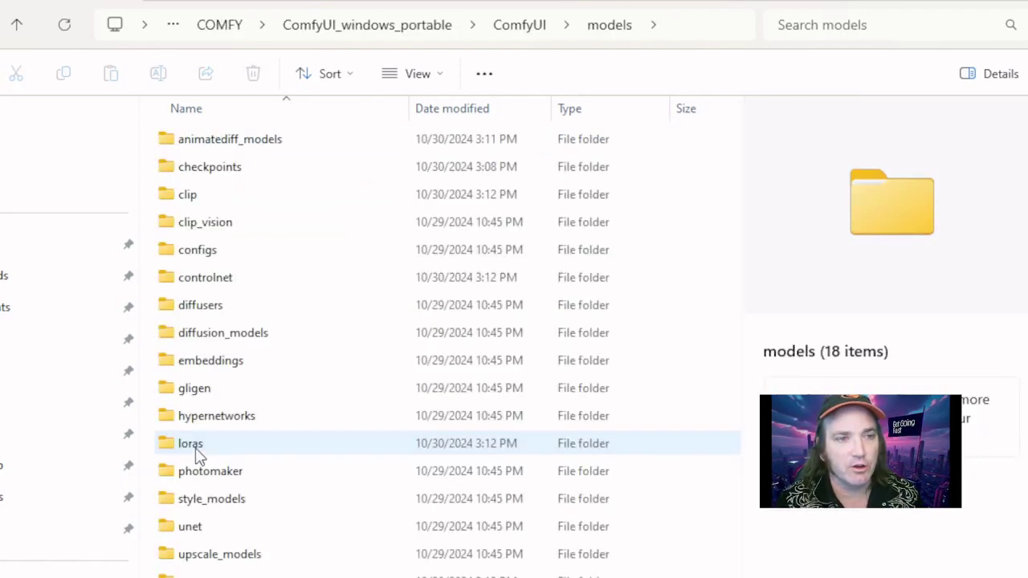
pyautogui.doubleClick(232, 169)
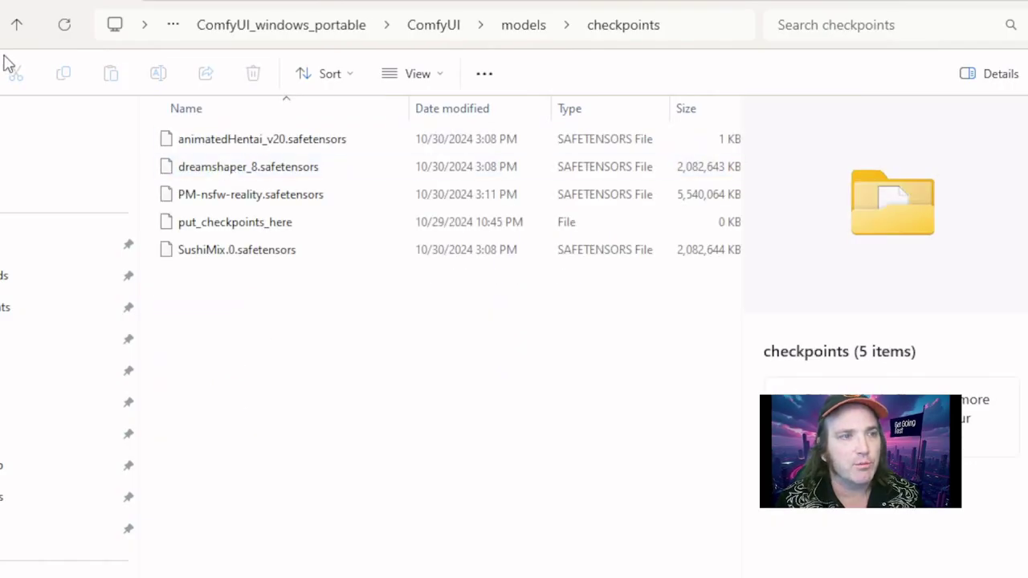
pyautogui.hotkey('alt', 'Up')
pyautogui.hotkey('alt', 'Up')
pyautogui.hotkey('alt', 'Up')
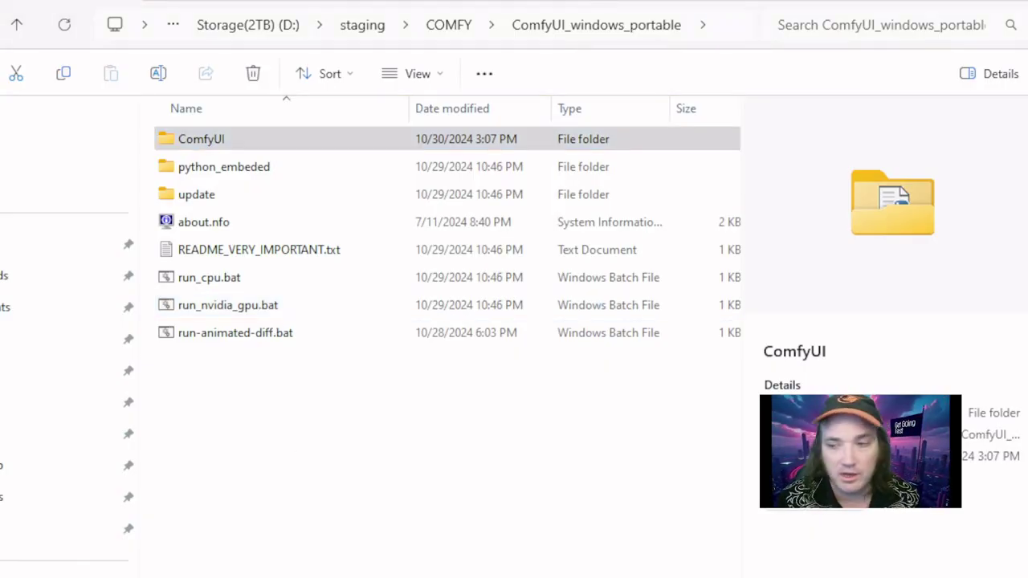
pyautogui.click(321, 408)
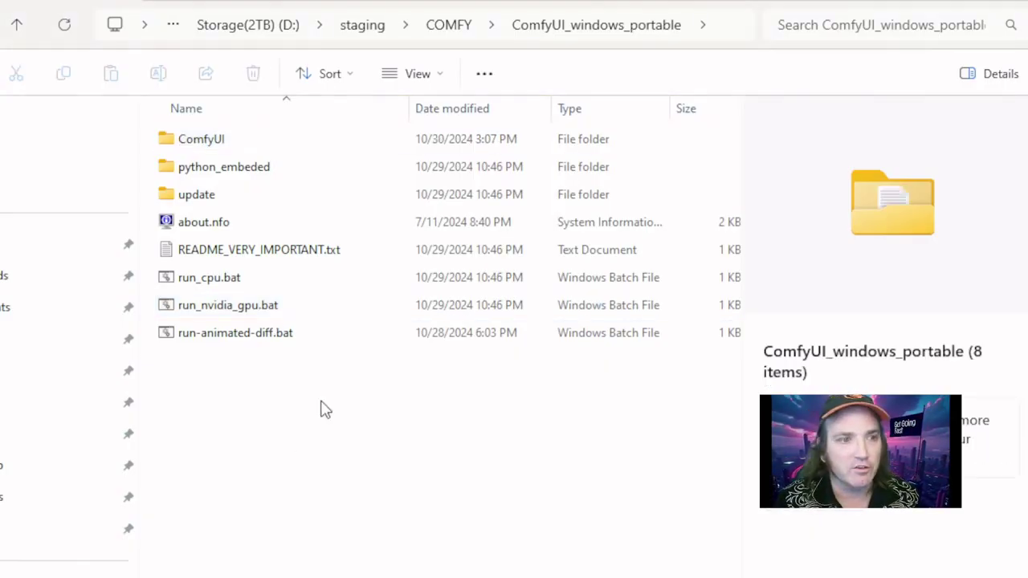
pyautogui.click(241, 311)
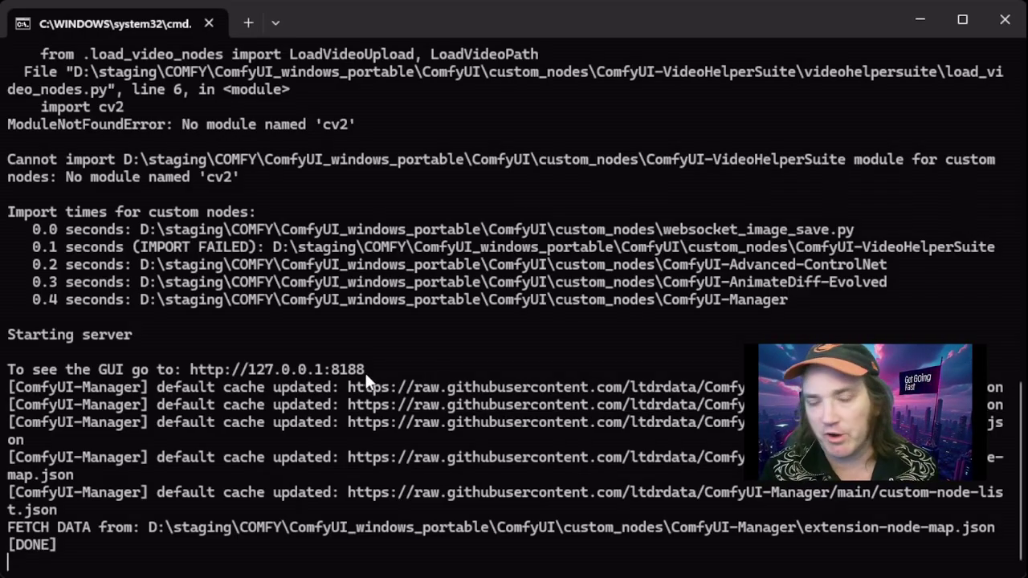
pyautogui.moveTo(370, 372); pyautogui.dragTo(193, 371)
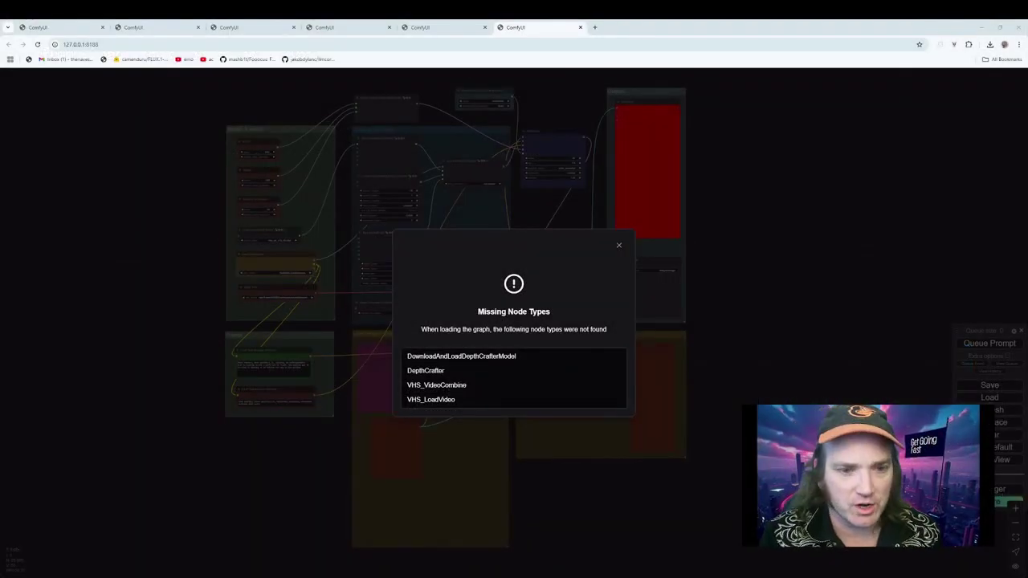
# Dismiss the Missing Node Types message and move the floating ComfyUI menu to a clear area beside the workflow.
pyautogui.click(323, 456)
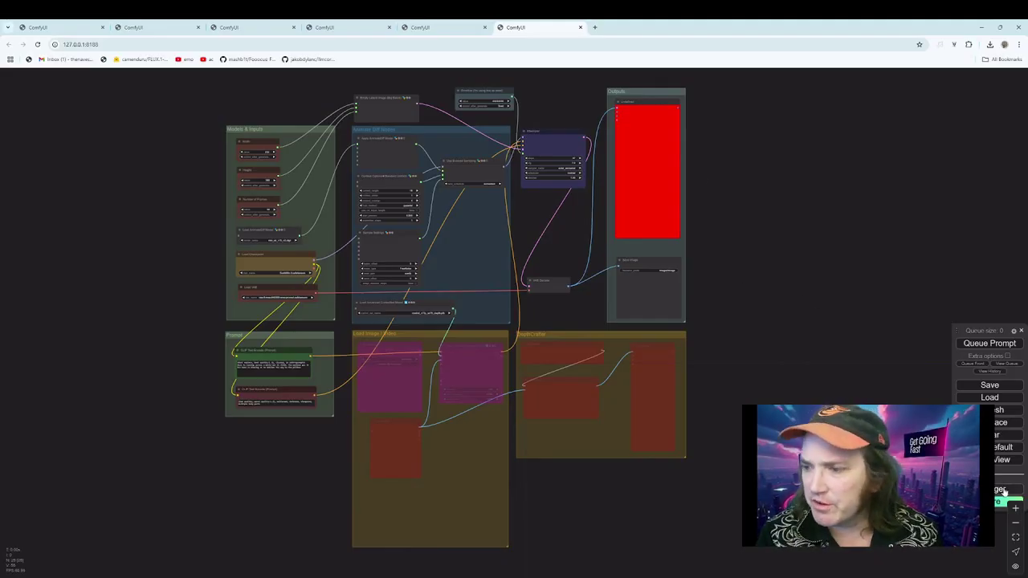
pyautogui.moveTo(987, 330); pyautogui.dragTo(840, 250)
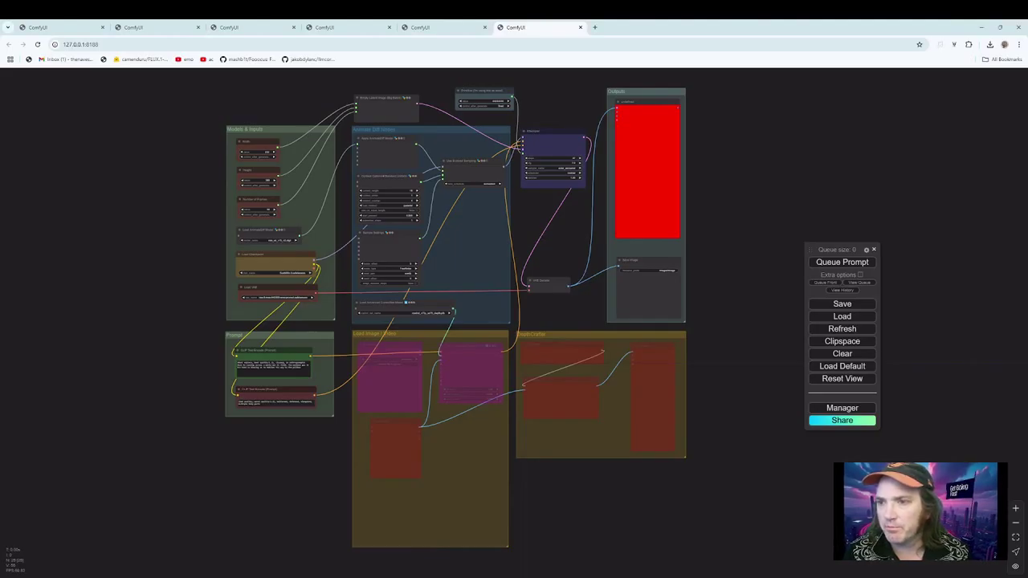
pyautogui.moveTo(839, 250); pyautogui.dragTo(818, 217)
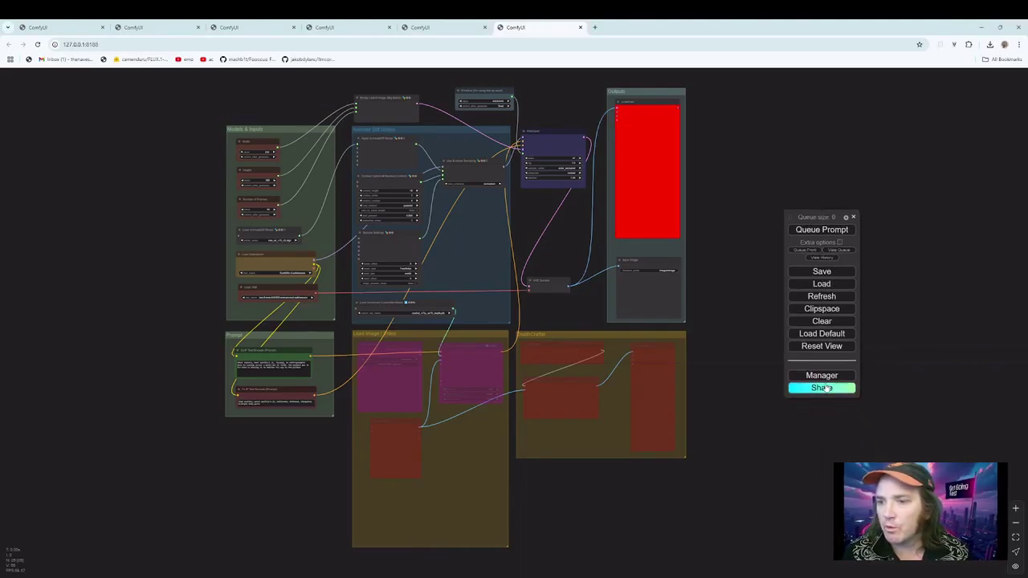
# From the manager's missing custom nodes list, try to fix ComfyUI-VideoHelperSuite and install DepthCrafter Nodes.
pyautogui.click(827, 377)
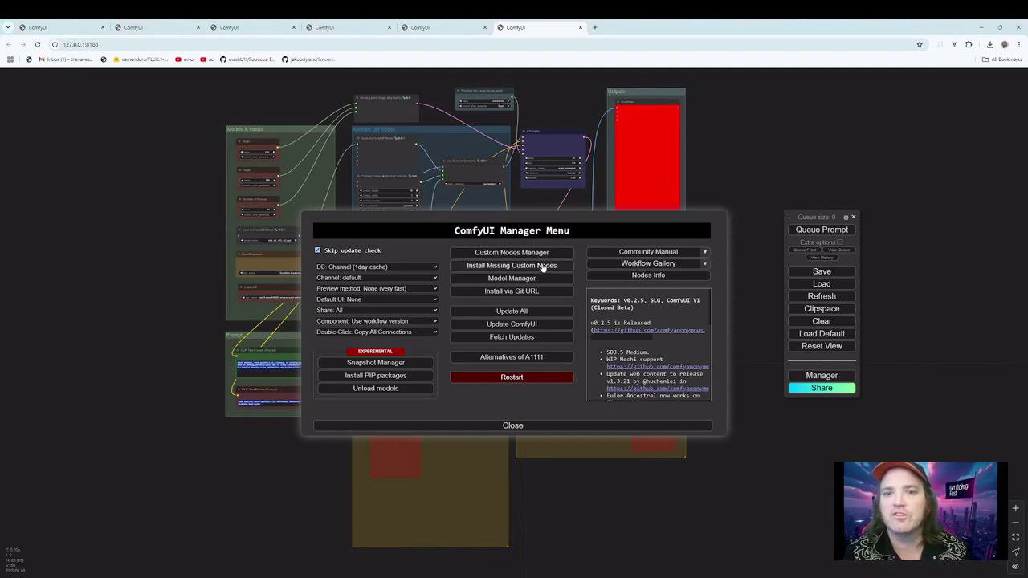
pyautogui.click(482, 273)
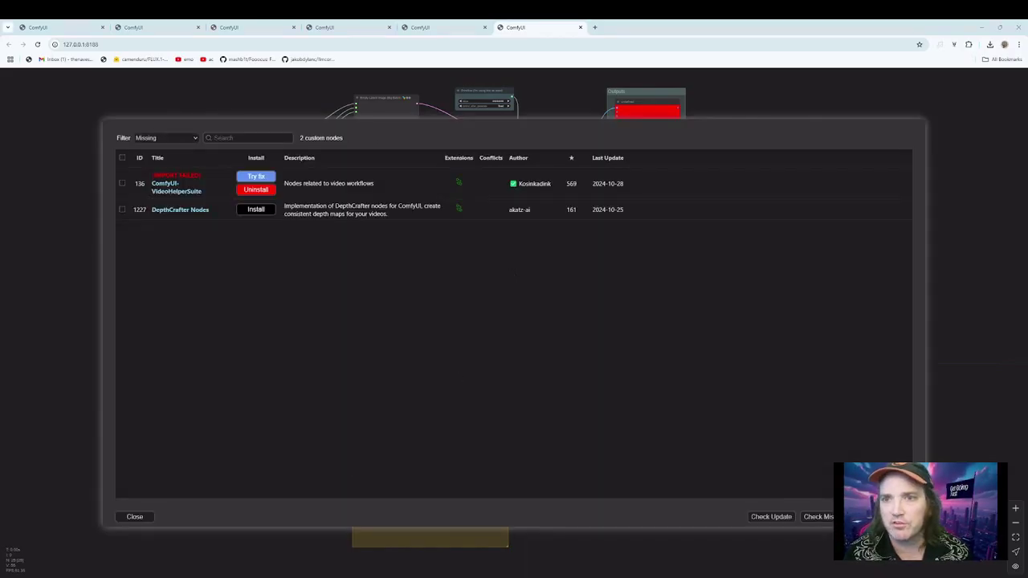
pyautogui.click(255, 177)
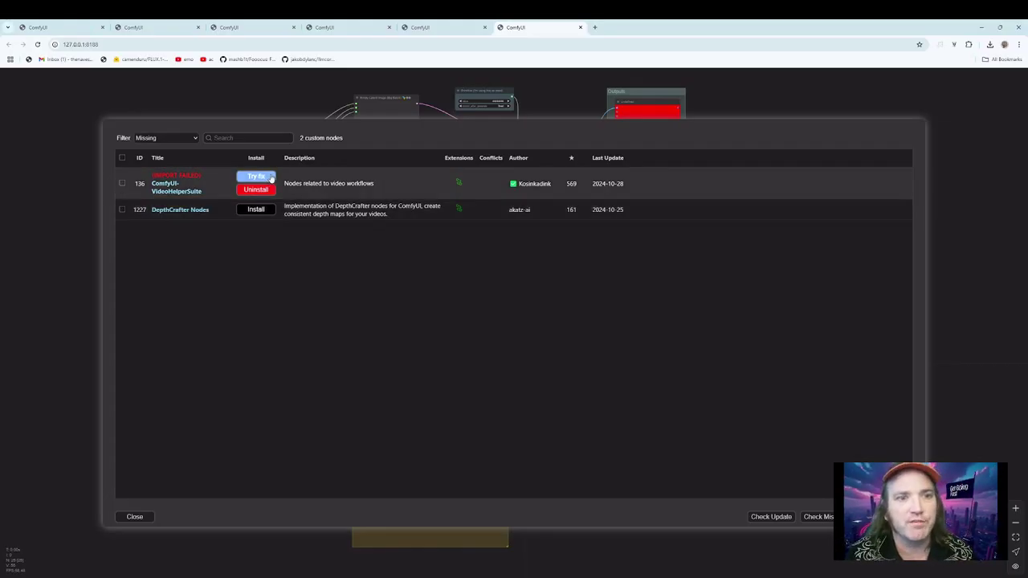
pyautogui.click(255, 207)
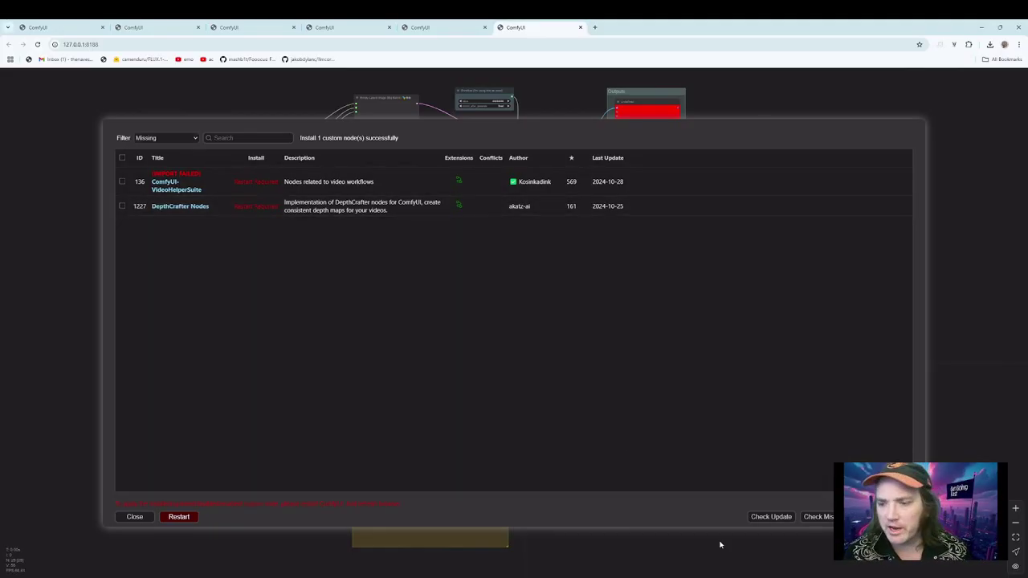
# Reopen the missing custom nodes list and restart the ComfyUI server from it, confirming the reboot.
pyautogui.click(135, 516)
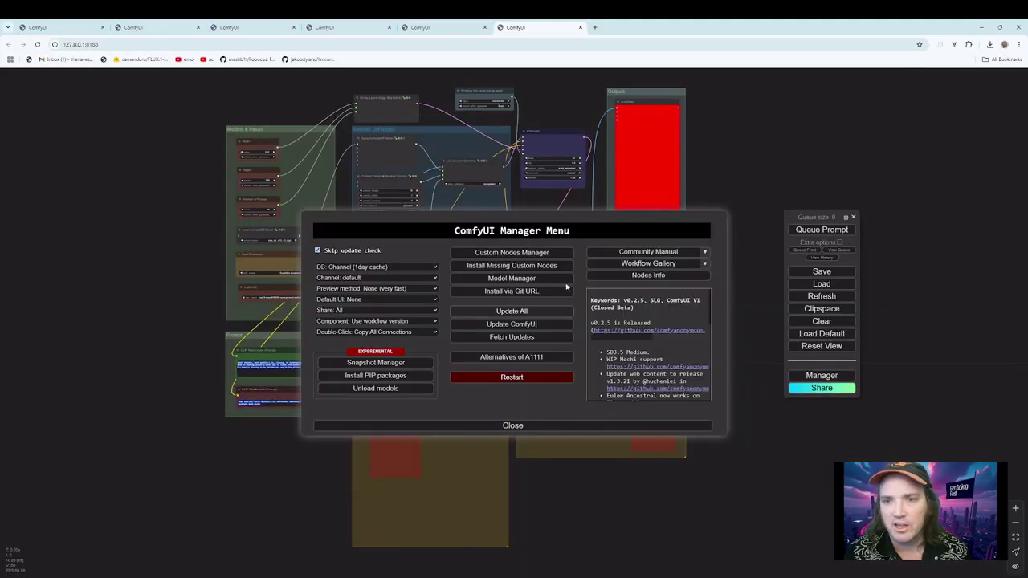
pyautogui.click(523, 265)
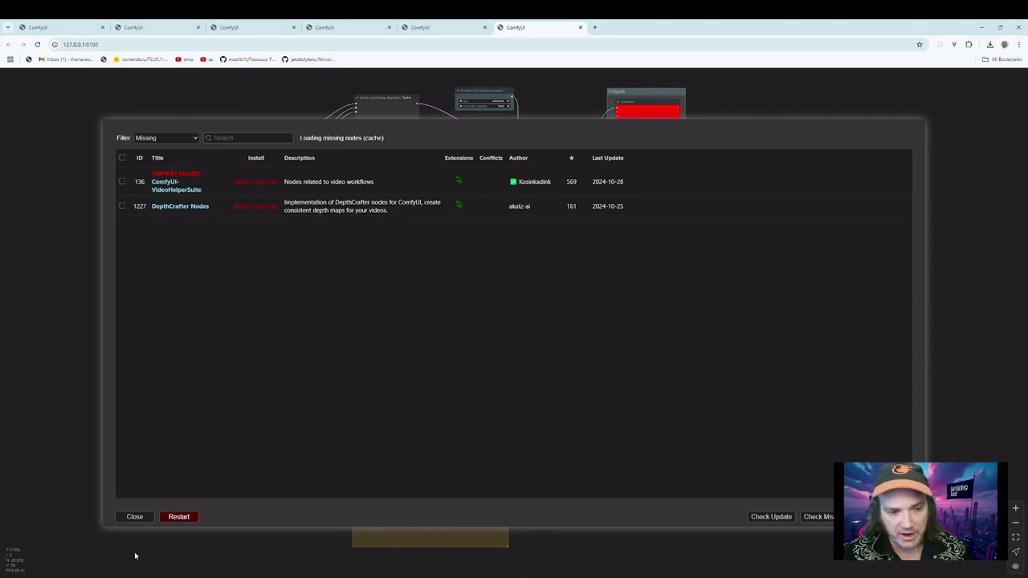
pyautogui.click(188, 519)
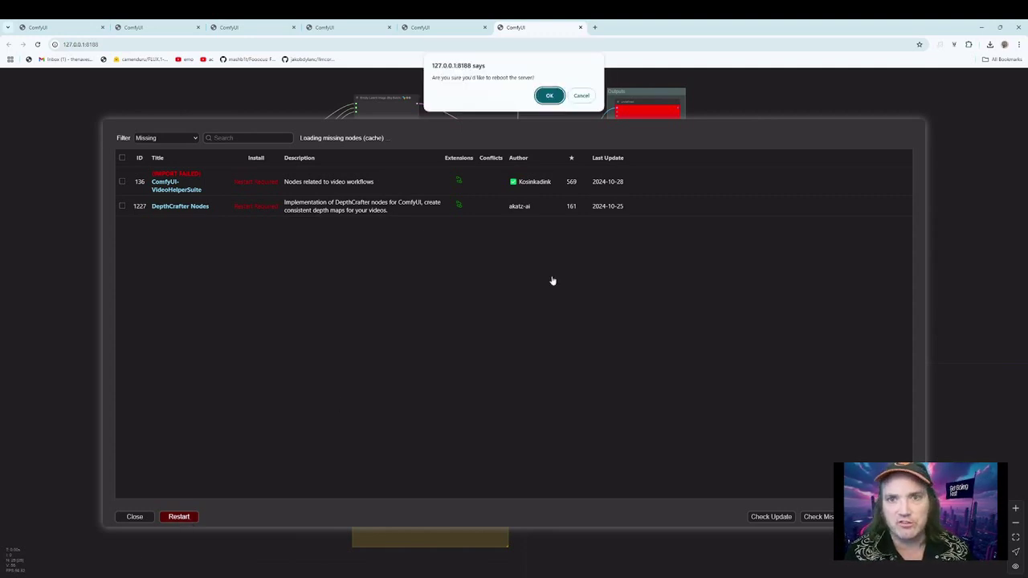
pyautogui.click(550, 96)
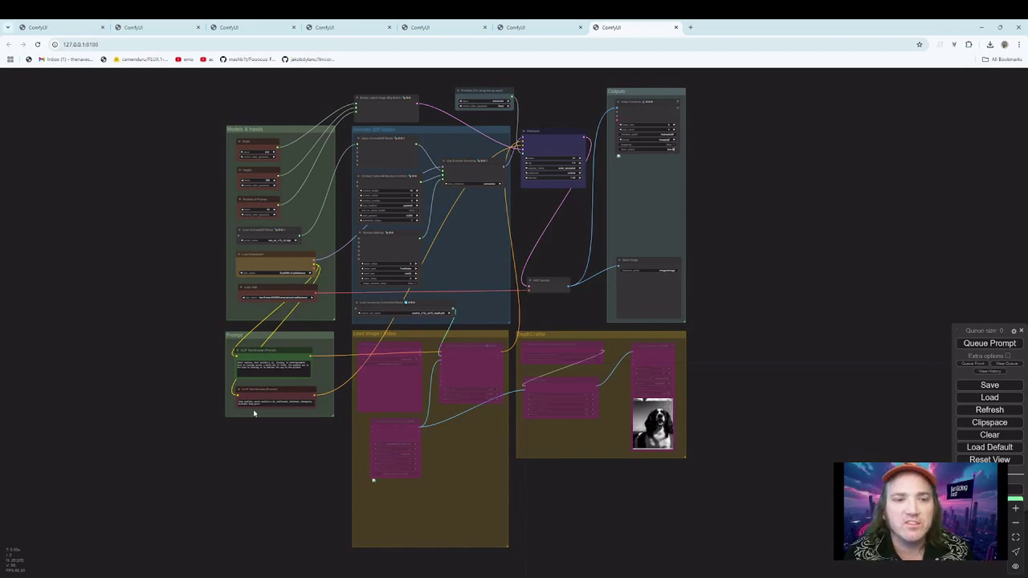
# Examine the workflow's Prompt group, the bypassed Load Image / Video and DepthCrafter groups, and the width, height and frame-count inputs.
pyautogui.scroll(6, 294, 458)
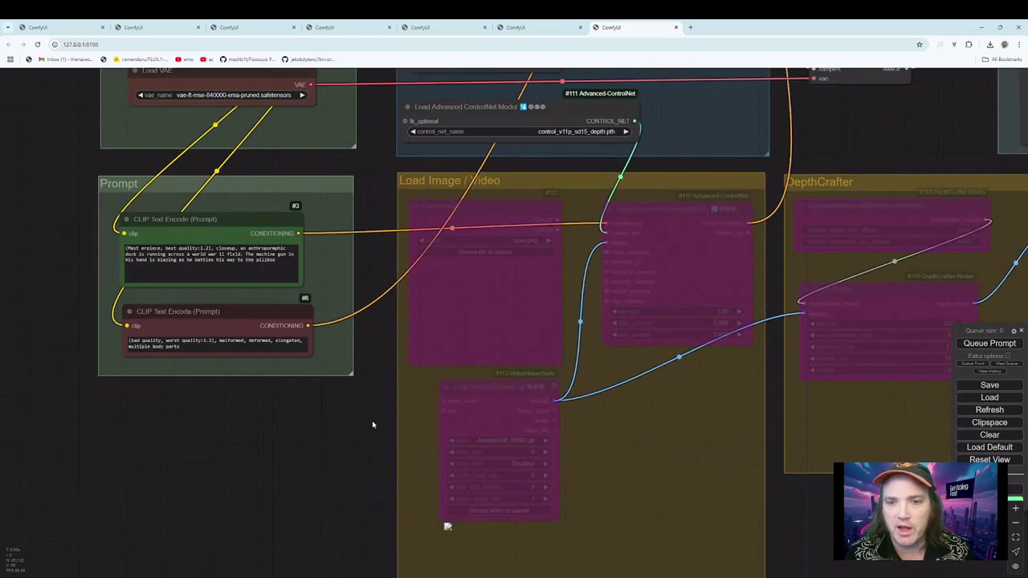
pyautogui.scroll(3, 354, 407)
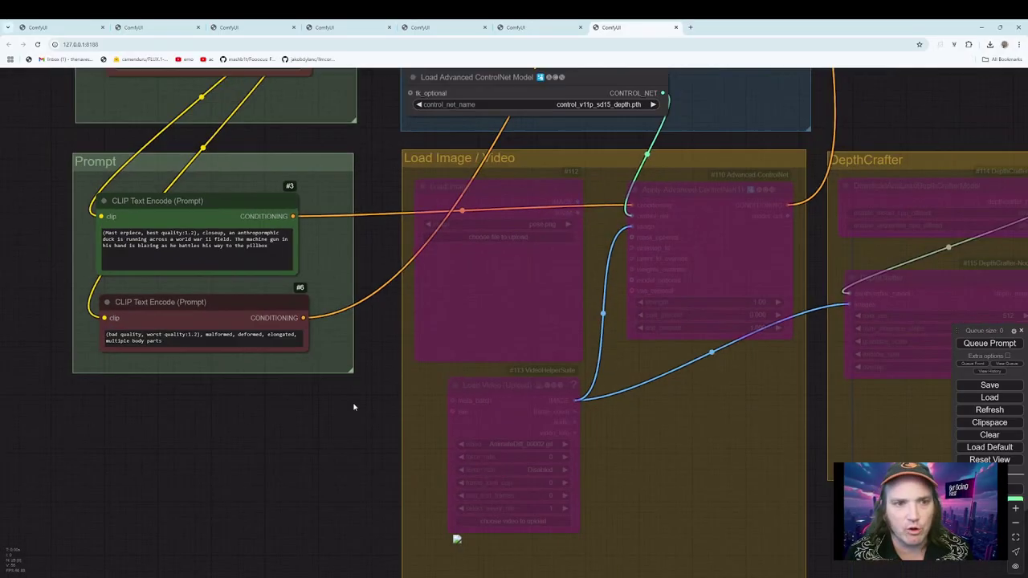
pyautogui.scroll(-3, 353, 407)
pyautogui.scroll(2, 354, 407)
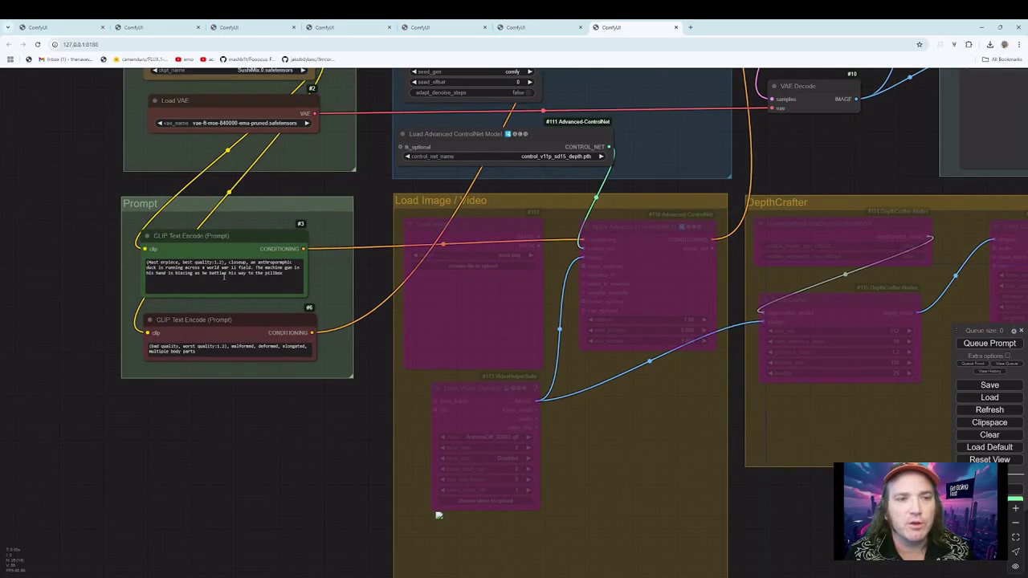
pyautogui.scroll(-2, 224, 277)
pyautogui.scroll(-1, 340, 289)
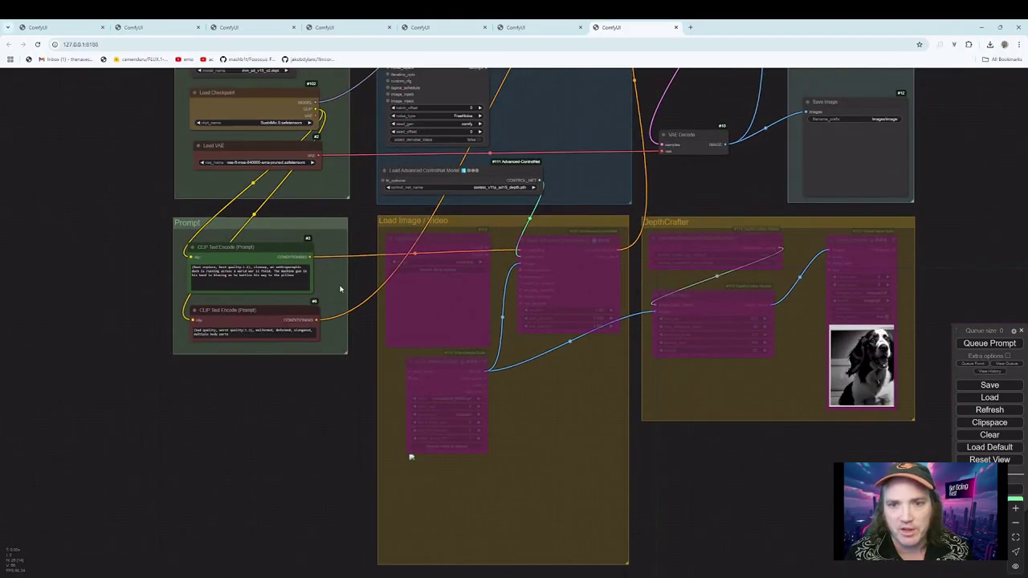
pyautogui.scroll(-3, 341, 289)
pyautogui.moveTo(117, 212); pyautogui.dragTo(127, 366)
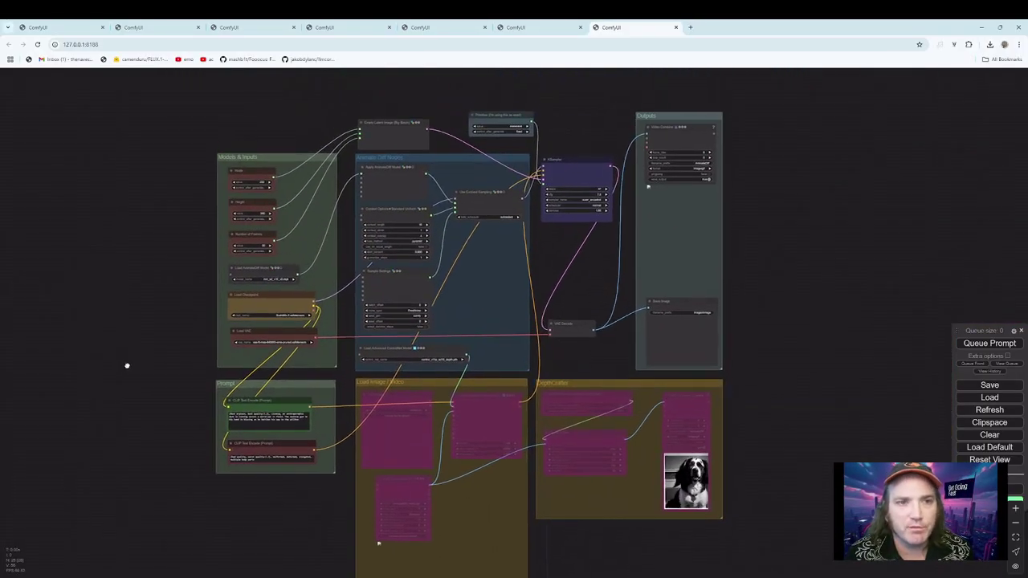
pyautogui.scroll(2, 284, 208)
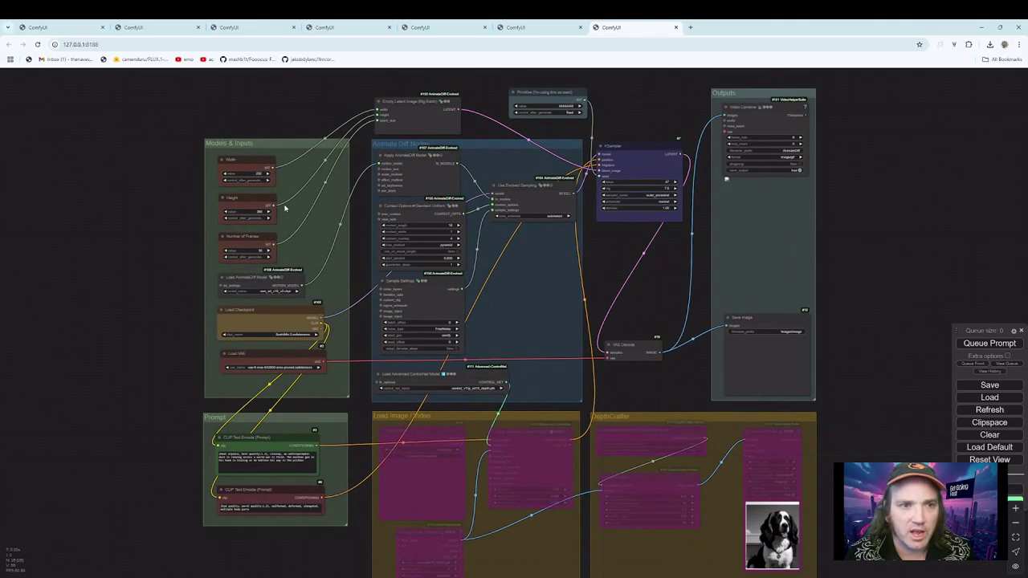
pyautogui.scroll(2, 284, 208)
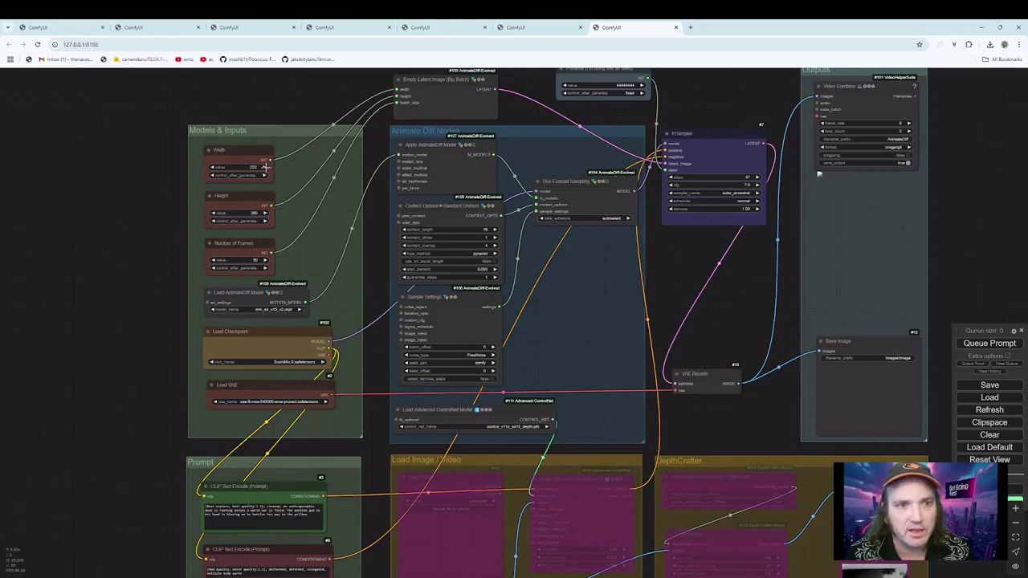
pyautogui.moveTo(97, 195); pyautogui.dragTo(85, 258)
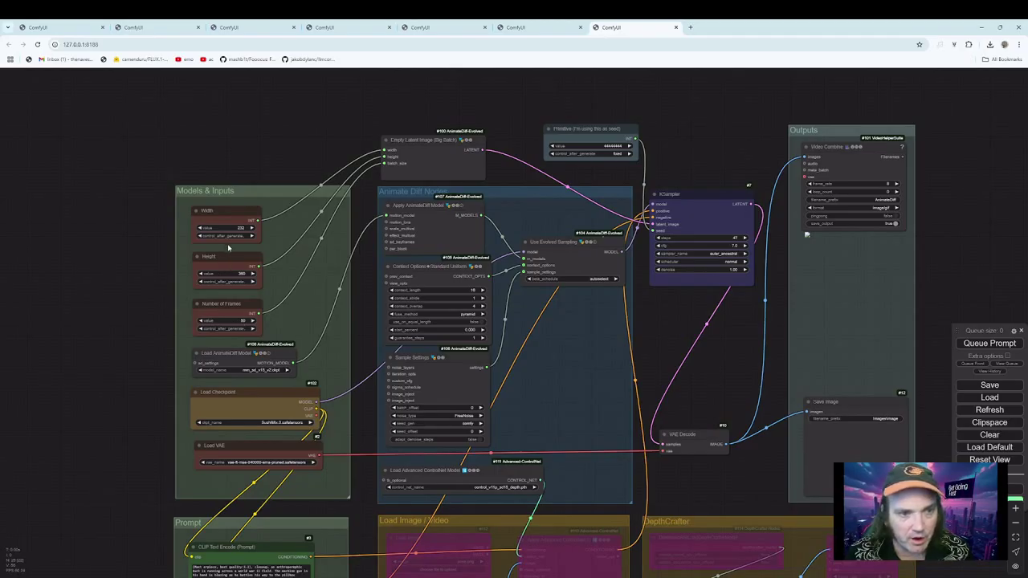
pyautogui.moveTo(128, 383); pyautogui.dragTo(110, 364)
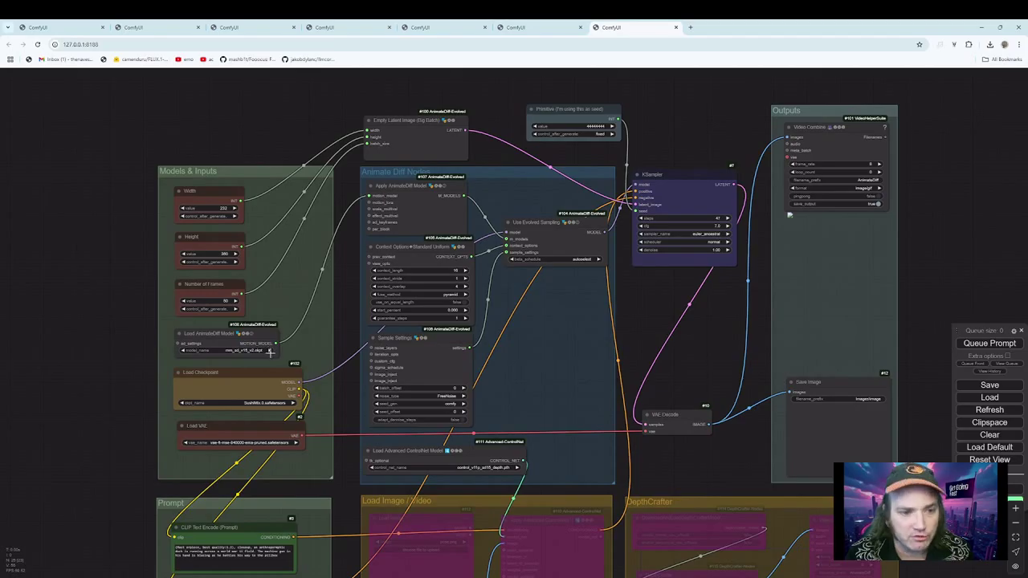
# Check the Load AnimateDiff Model node for another motion model and set the Load Checkpoint node to dreamshaper_8.safetensors.
pyautogui.click(269, 350)
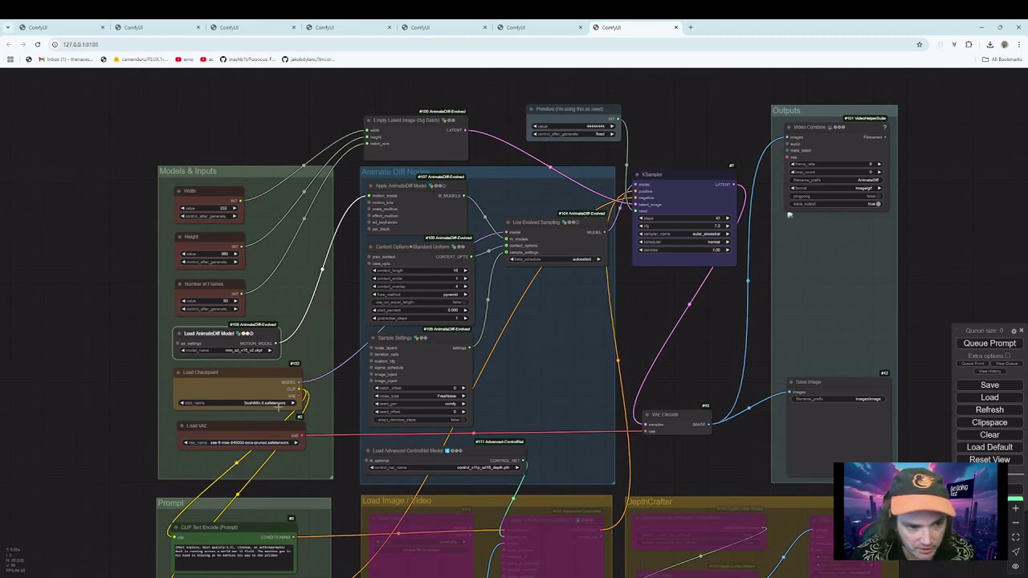
pyautogui.click(294, 402)
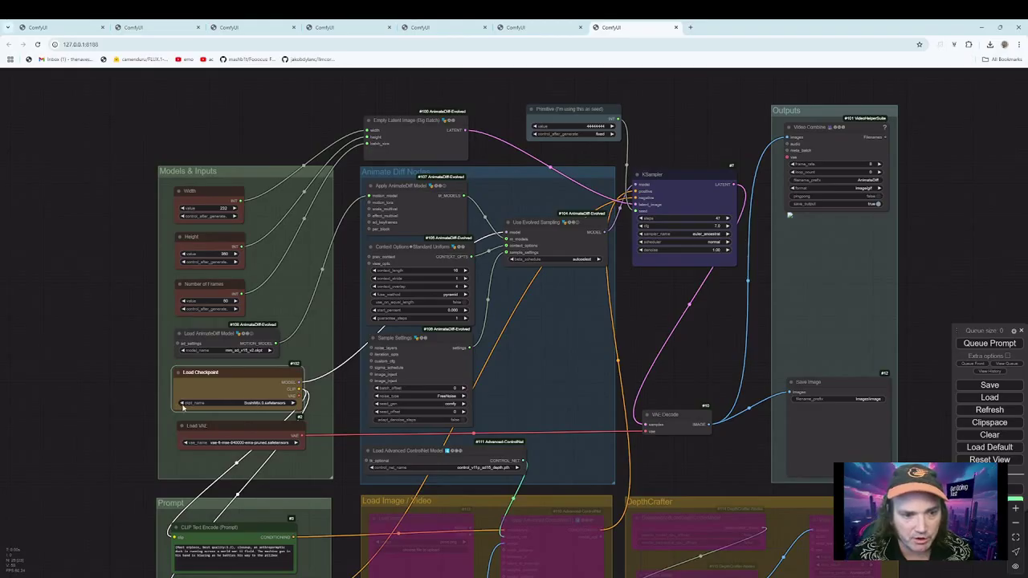
pyautogui.click(197, 407)
pyautogui.click(294, 402)
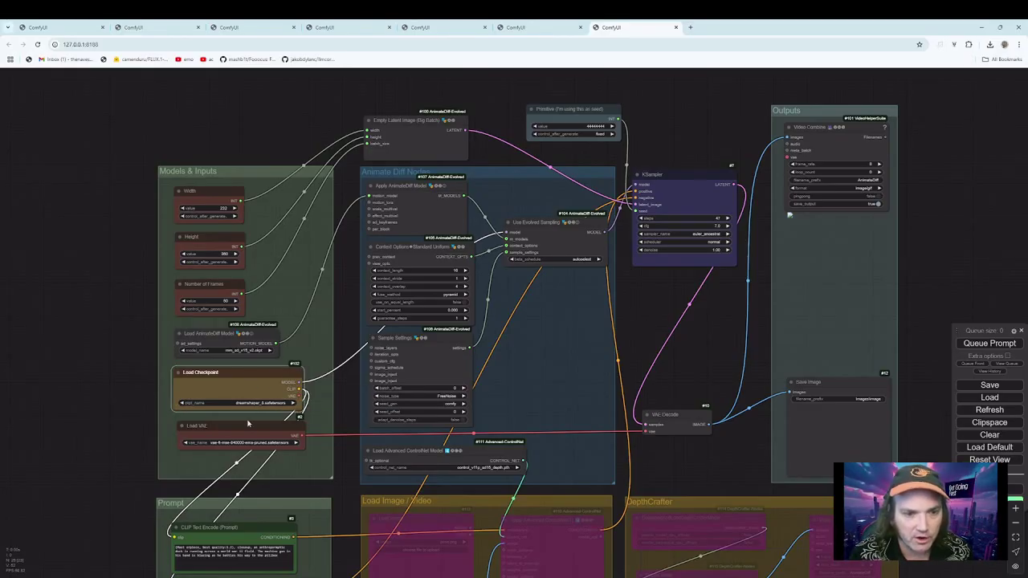
# Select the Apply Advanced ControlNet node to trace its connections, and shift the positive CLIP Text Encode node slightly to the right.
pyautogui.moveTo(88, 492); pyautogui.dragTo(78, 355)
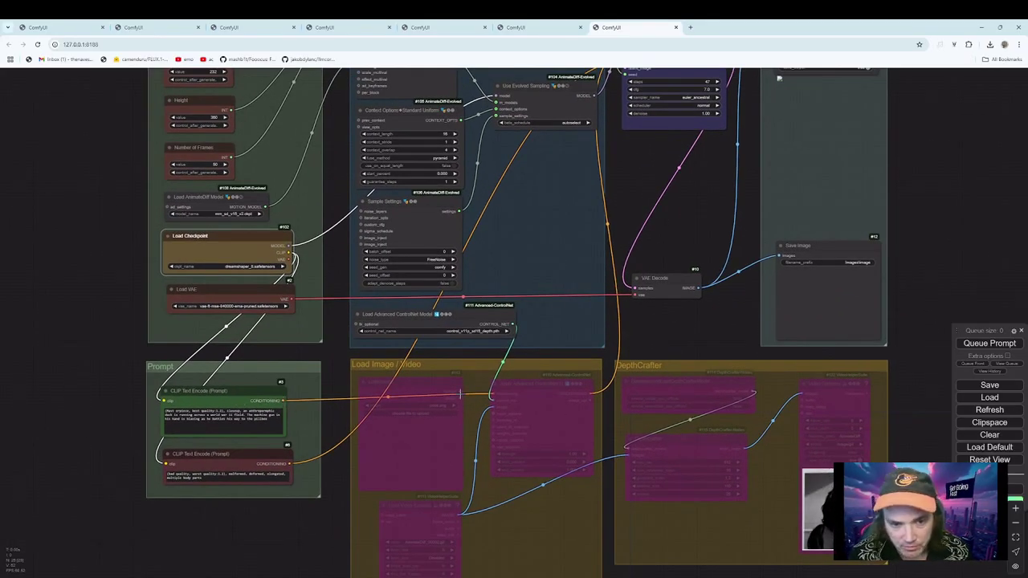
pyautogui.click(553, 385)
pyautogui.moveTo(560, 409); pyautogui.dragTo(554, 384)
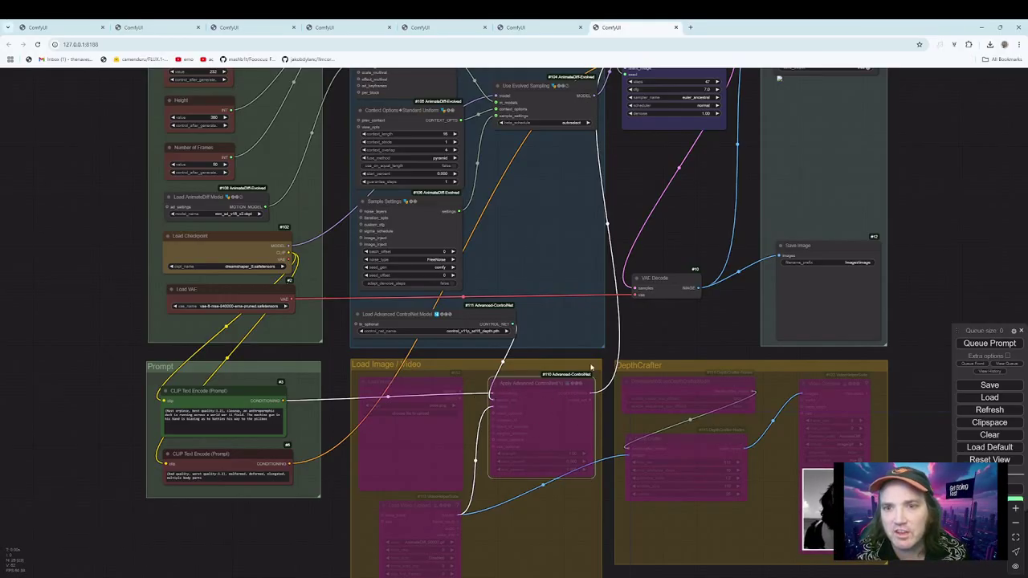
pyautogui.moveTo(600, 193); pyautogui.dragTo(536, 353)
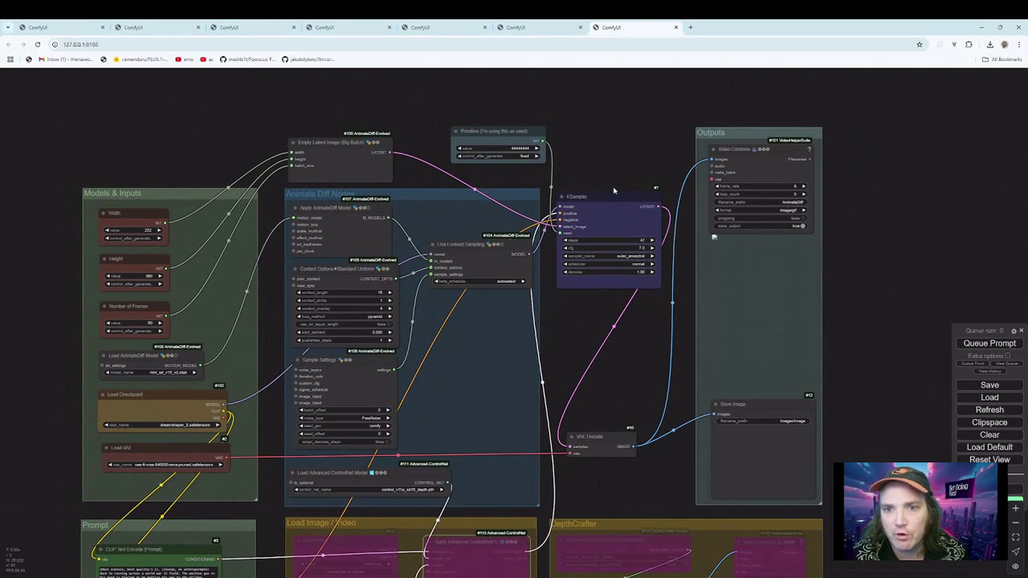
pyautogui.moveTo(479, 381); pyautogui.dragTo(505, 285)
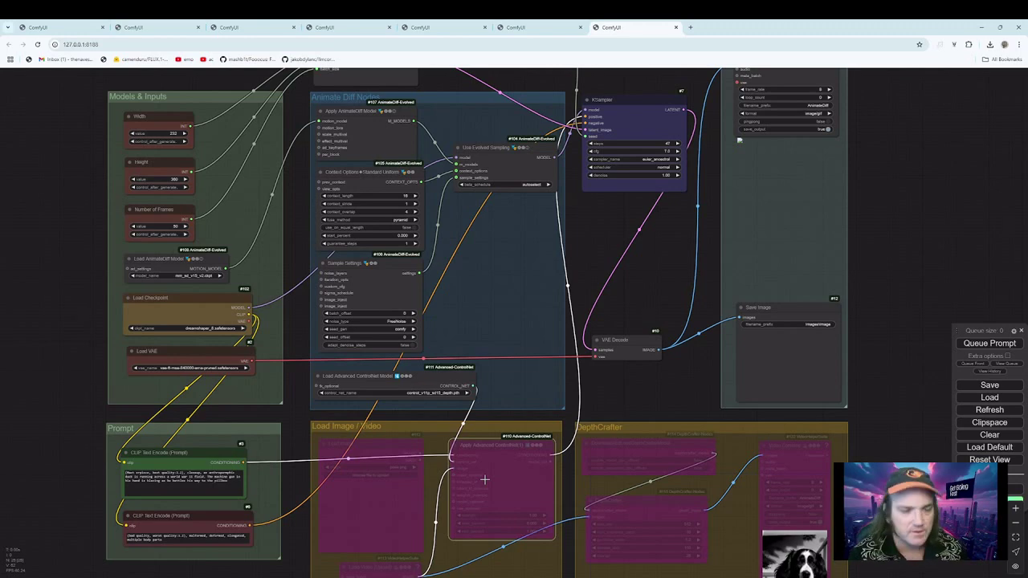
pyautogui.moveTo(271, 417); pyautogui.dragTo(276, 397)
pyautogui.moveTo(189, 435); pyautogui.dragTo(233, 434)
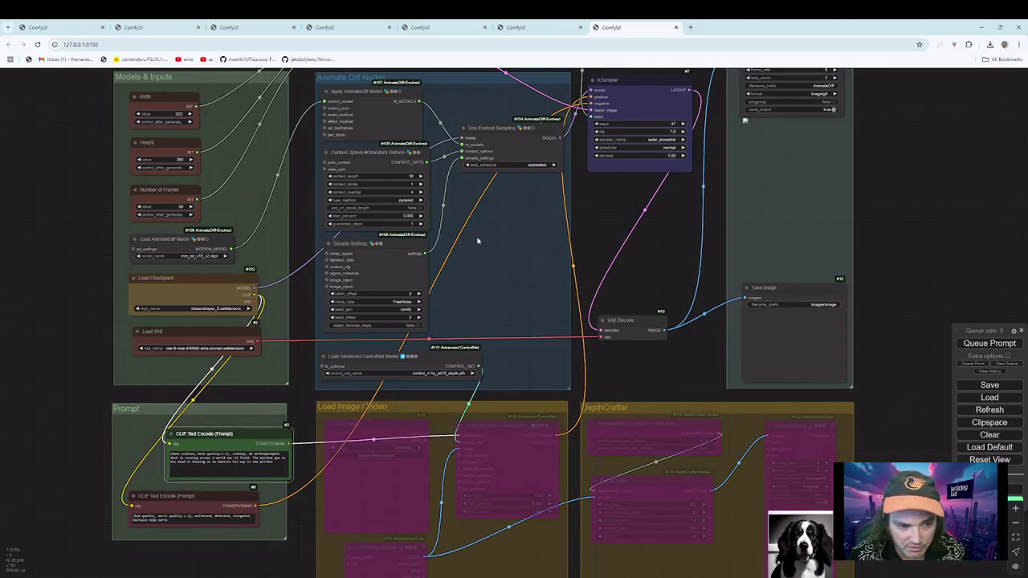
pyautogui.moveTo(609, 229); pyautogui.dragTo(572, 245)
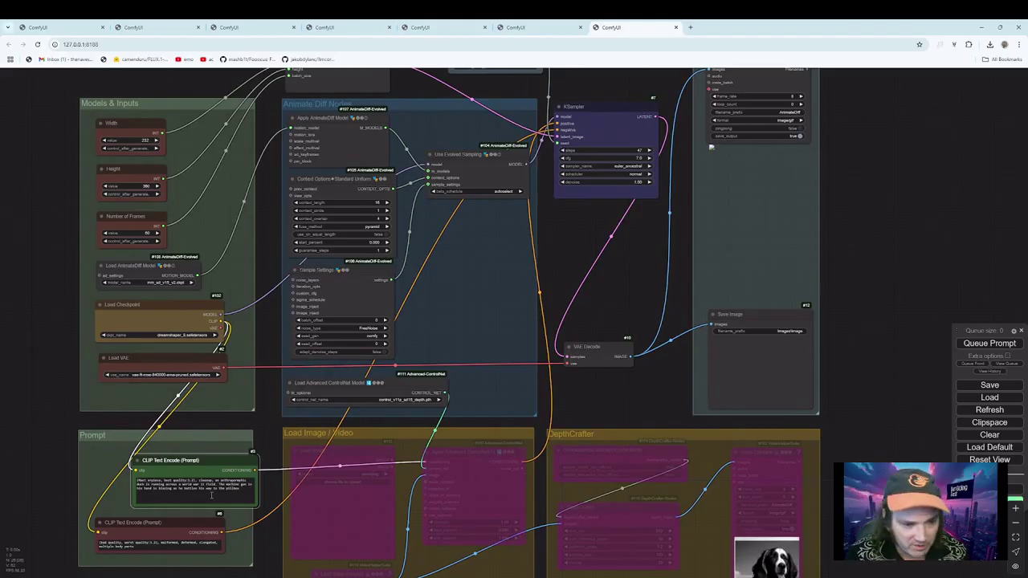
# Replace the positive prompt's text following "closeup," with "a japanese geisha doll is carrying a tray of tea. The bamboo trees in the background sway".
pyautogui.moveTo(238, 489); pyautogui.dragTo(220, 480)
pyautogui.press('BackSpace')
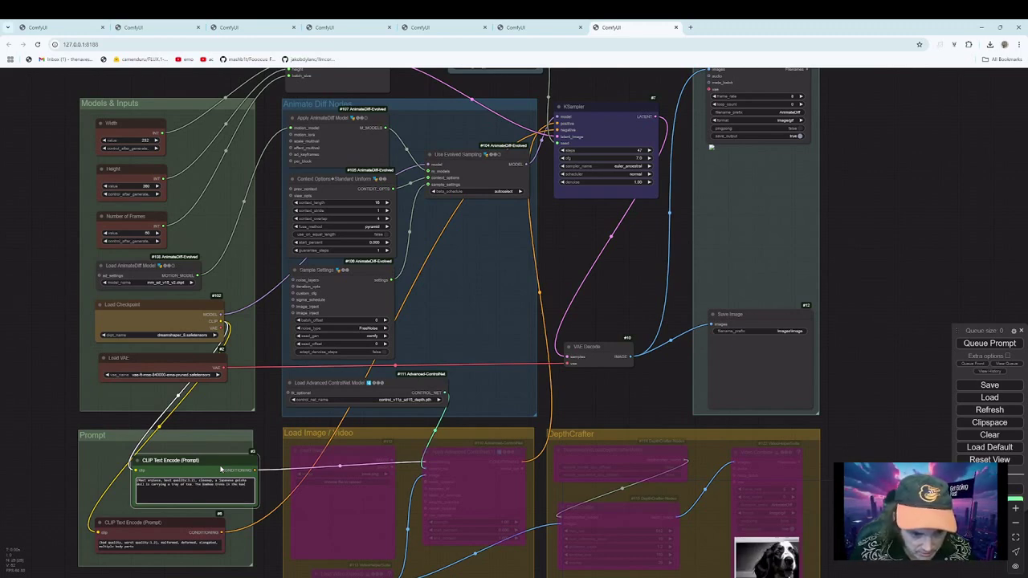
pyautogui.write(', ')
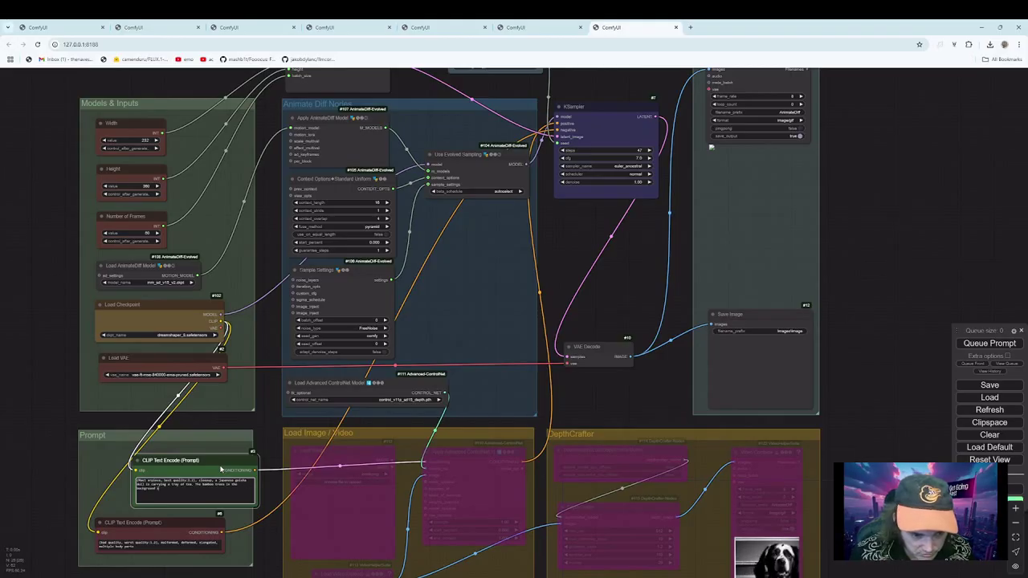
pyautogui.write('wi')
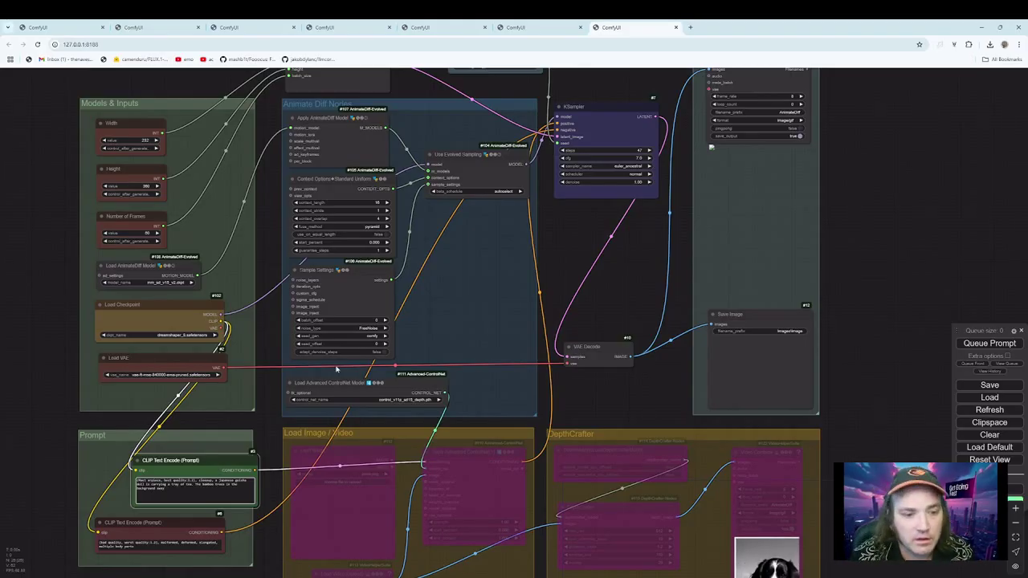
# Queue the prompt for generation and move the floating ComfyUI menu to the empty canvas area beside the Outputs group.
pyautogui.scroll(3, 865, 340)
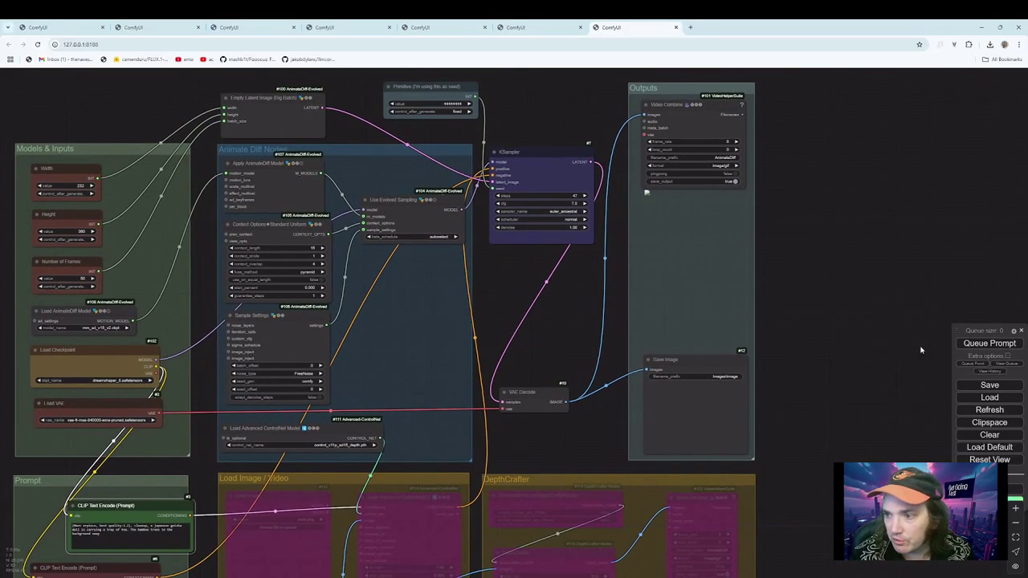
pyautogui.click(989, 344)
pyautogui.moveTo(969, 330); pyautogui.dragTo(791, 280)
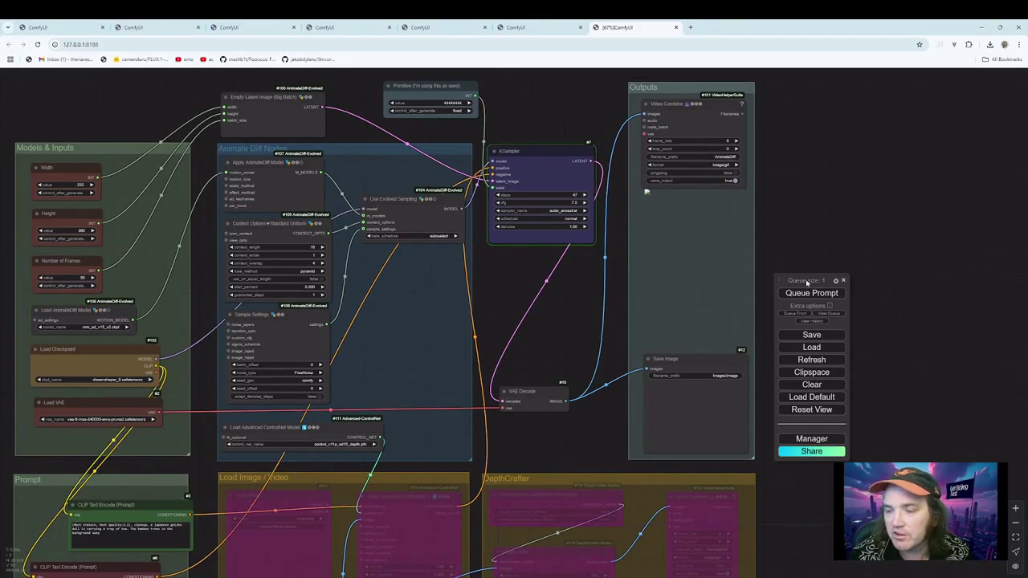
pyautogui.moveTo(807, 283); pyautogui.dragTo(835, 199)
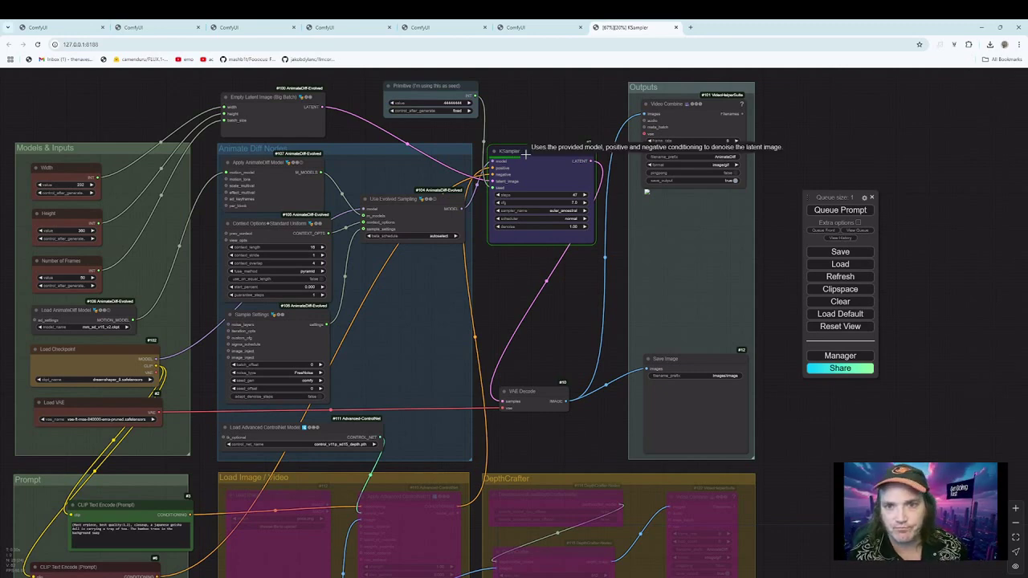
# Examine the generated animation and saved frames in the Outputs group, along with the model and AnimateDiff nodes behind them.
pyautogui.moveTo(105, 148); pyautogui.dragTo(136, 122)
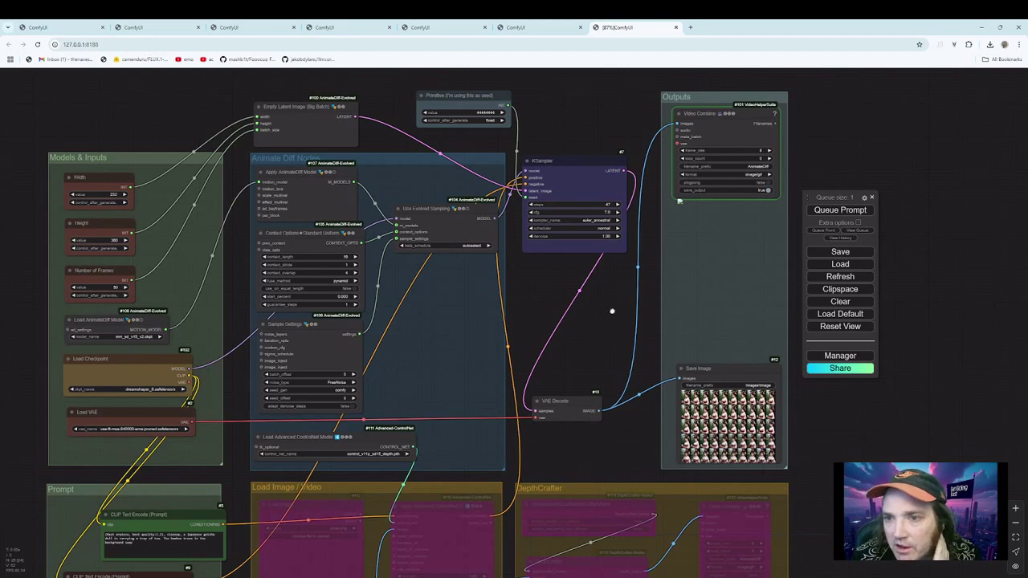
pyautogui.moveTo(612, 310); pyautogui.dragTo(566, 310)
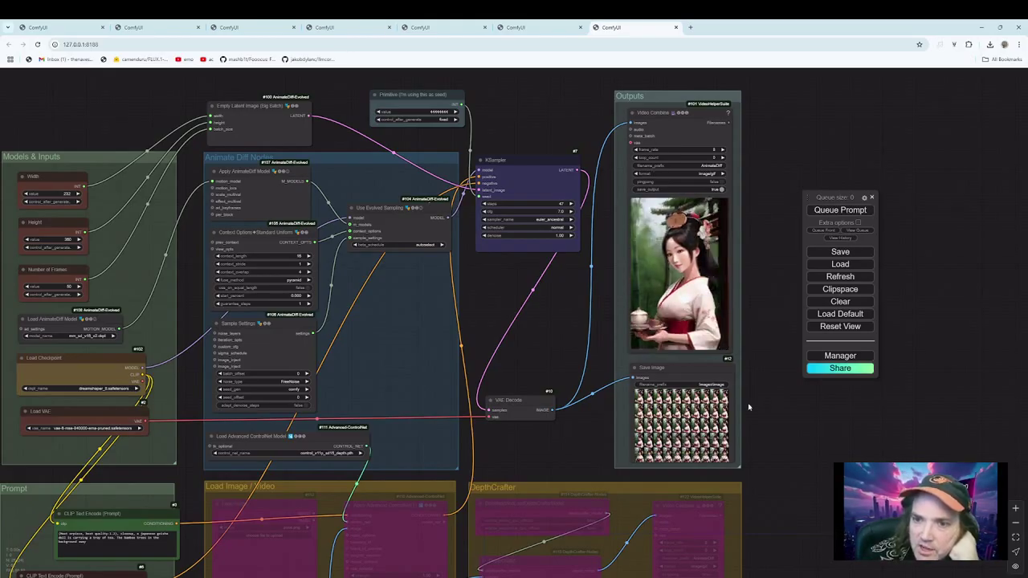
pyautogui.scroll(-2, 749, 407)
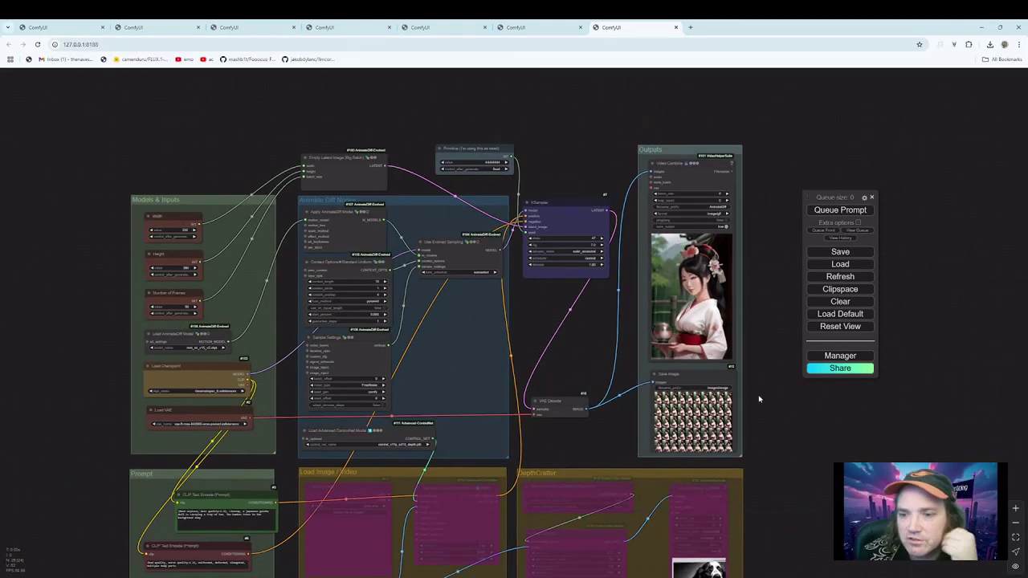
pyautogui.moveTo(748, 407); pyautogui.dragTo(761, 373)
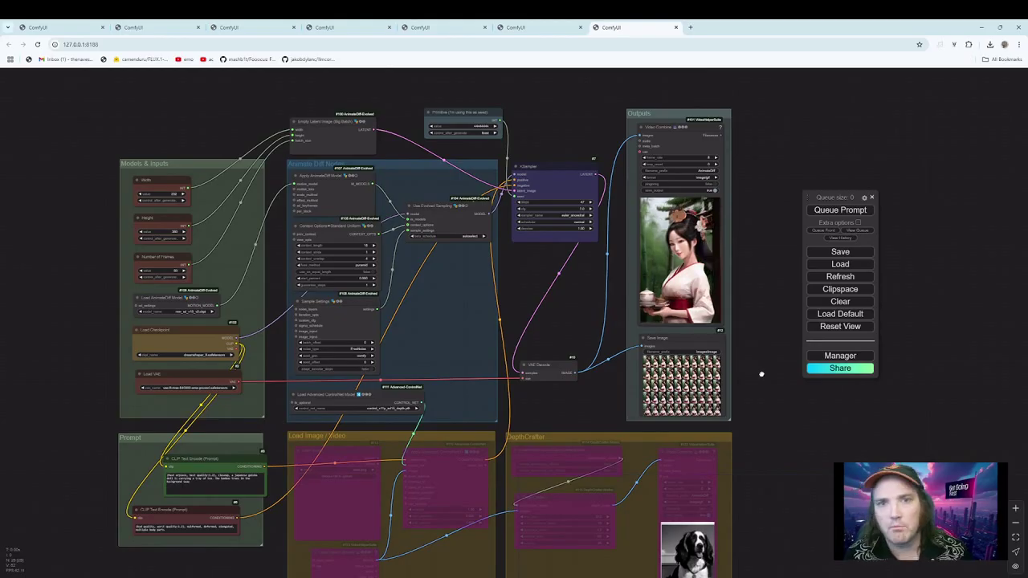
pyautogui.scroll(3, 523, 295)
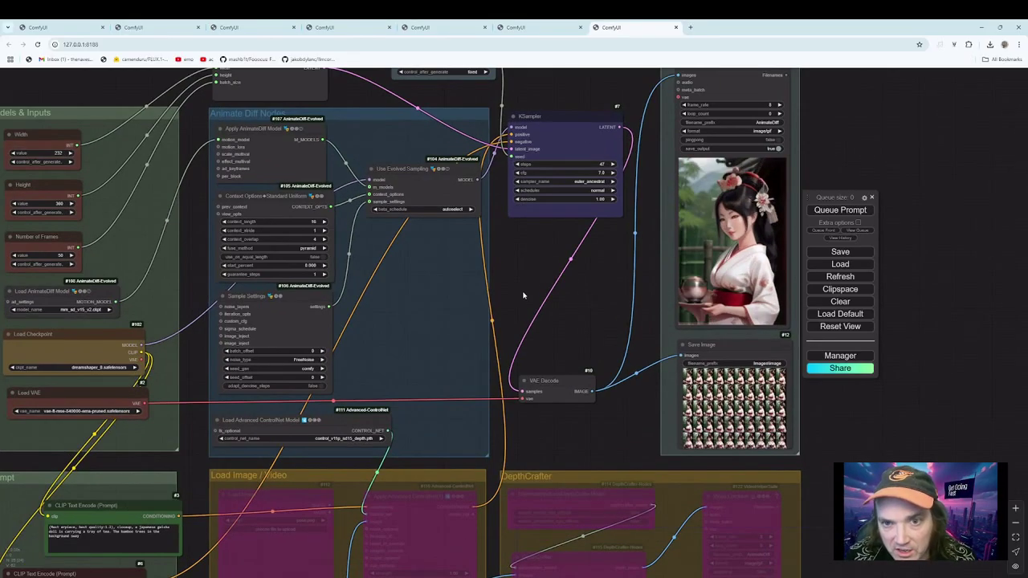
pyautogui.scroll(-1, 526, 296)
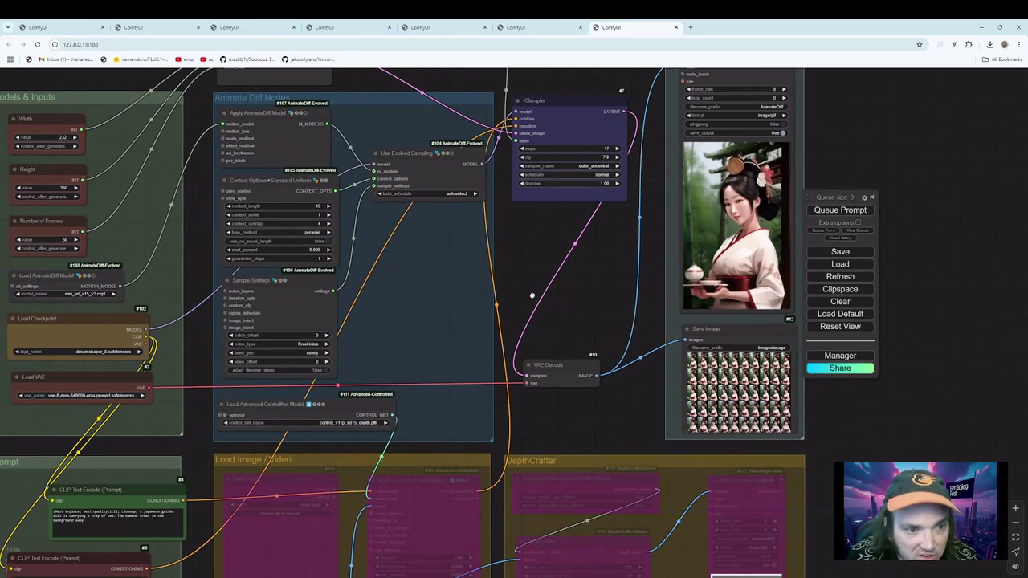
pyautogui.moveTo(530, 292); pyautogui.dragTo(578, 326)
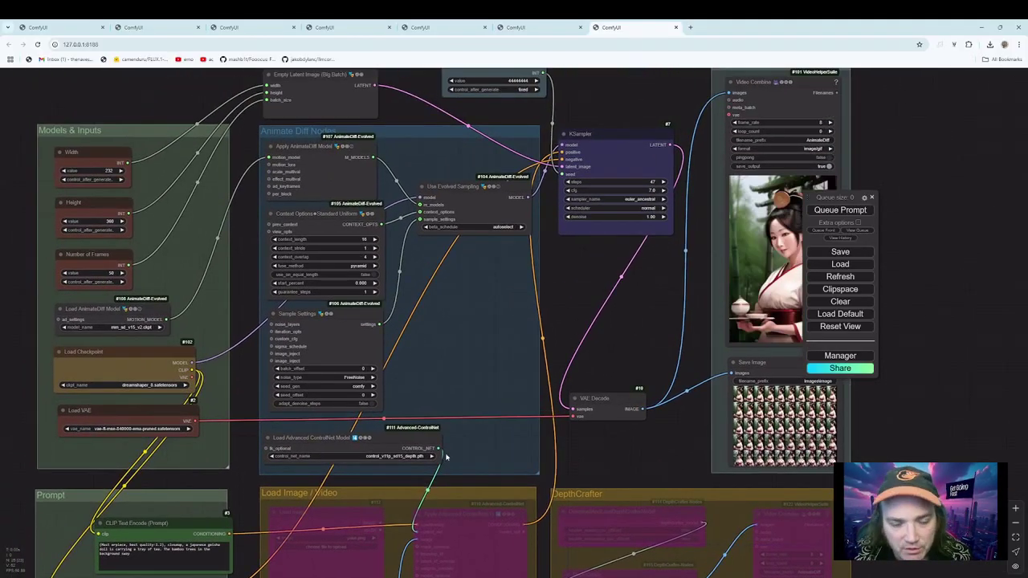
pyautogui.moveTo(643, 319)
pyautogui.mouseDown()
pyautogui.moveTo(654, 337)
pyautogui.moveTo(629, 338)
pyautogui.moveTo(636, 307)
pyautogui.mouseUp()
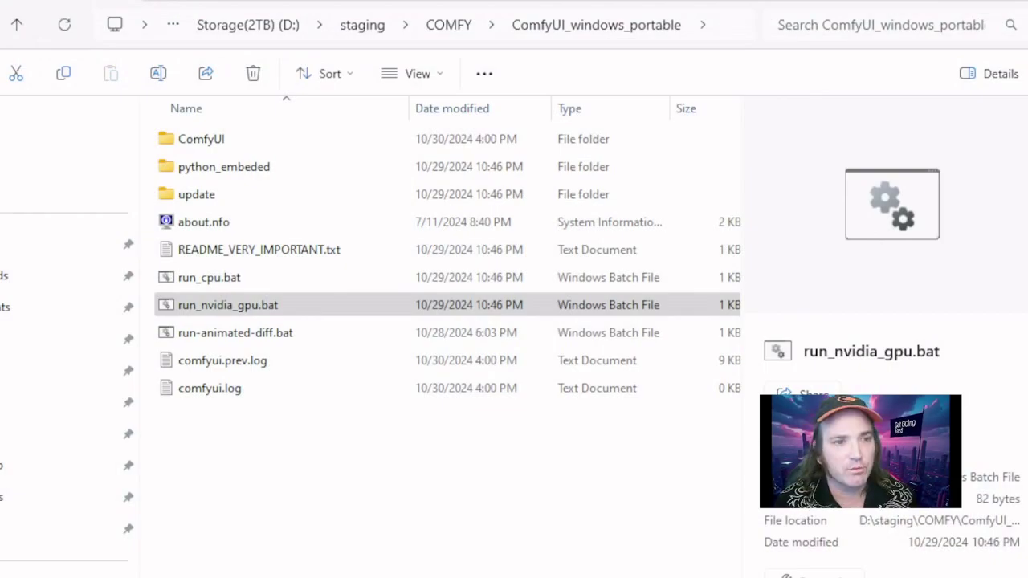
# In File Explorer, open the checkpoints folder inside ComfyUI\models of the ComfyUI_windows_portable install.
pyautogui.doubleClick(220, 145)
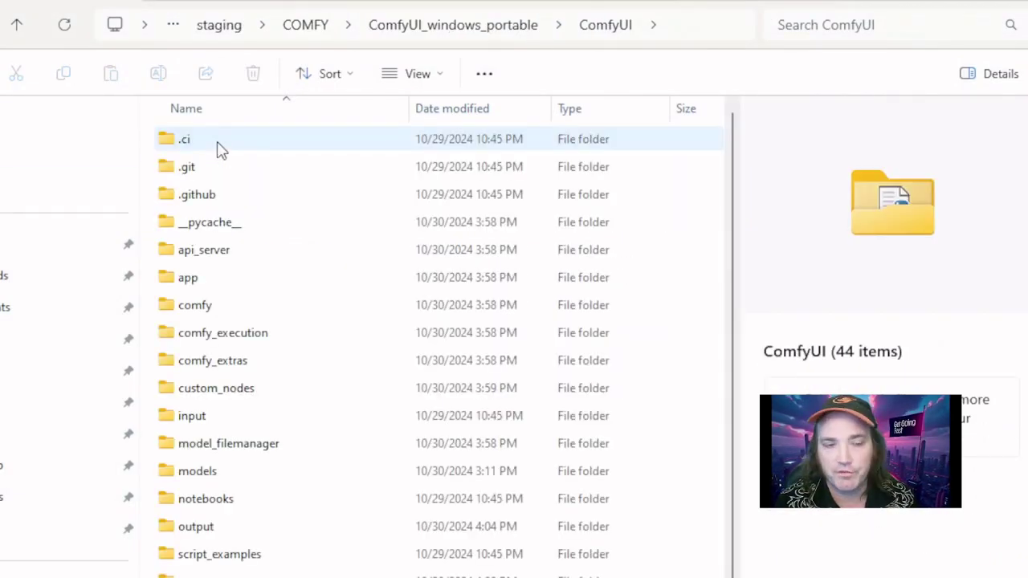
pyautogui.doubleClick(201, 471)
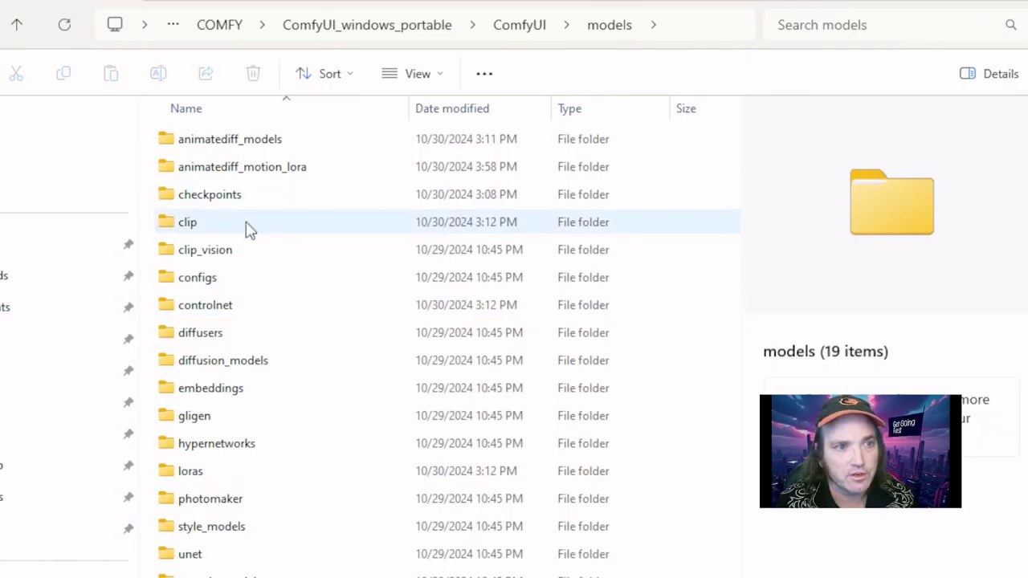
pyautogui.doubleClick(237, 199)
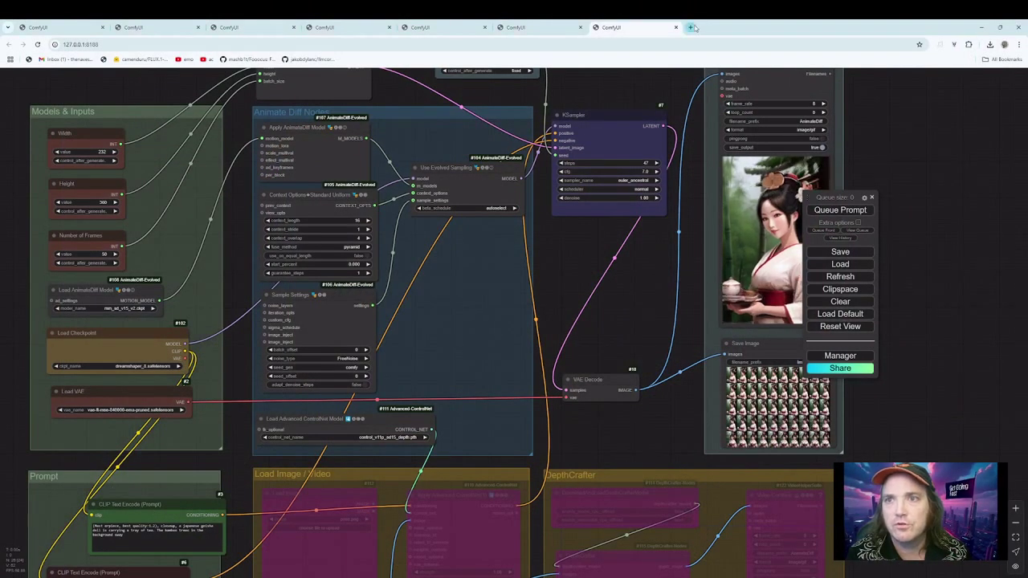
# Open civitai.com in a new browser tab, search its models for "sd1.5" and view the full results.
pyautogui.click(690, 27)
pyautogui.write('civitai.com')
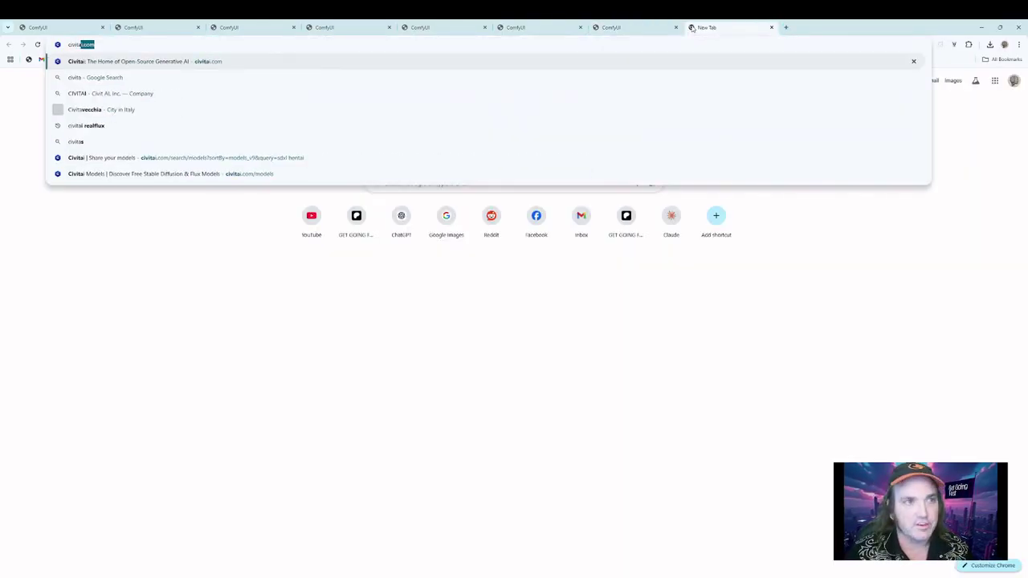
pyautogui.press('Return')
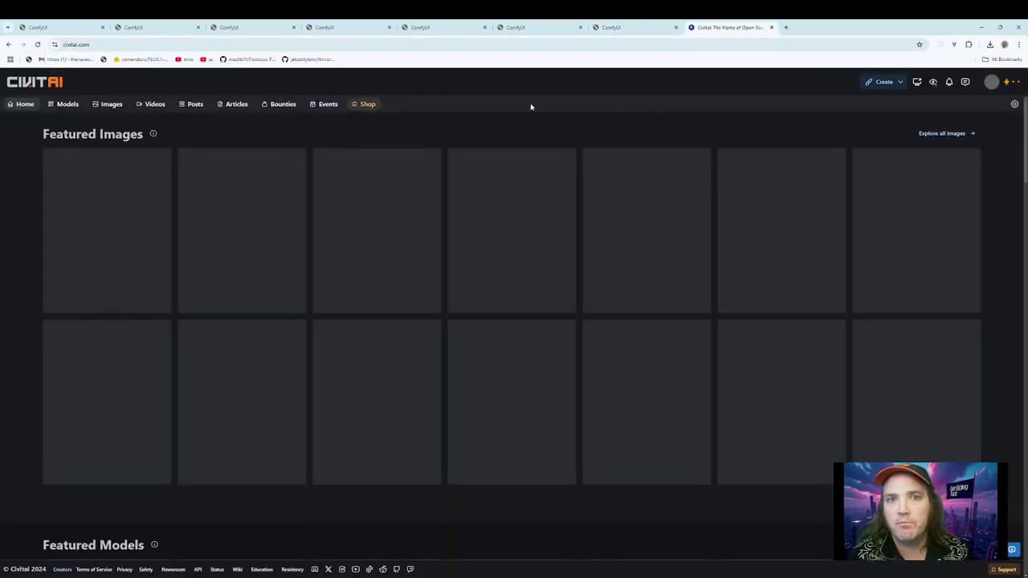
pyautogui.click(404, 83)
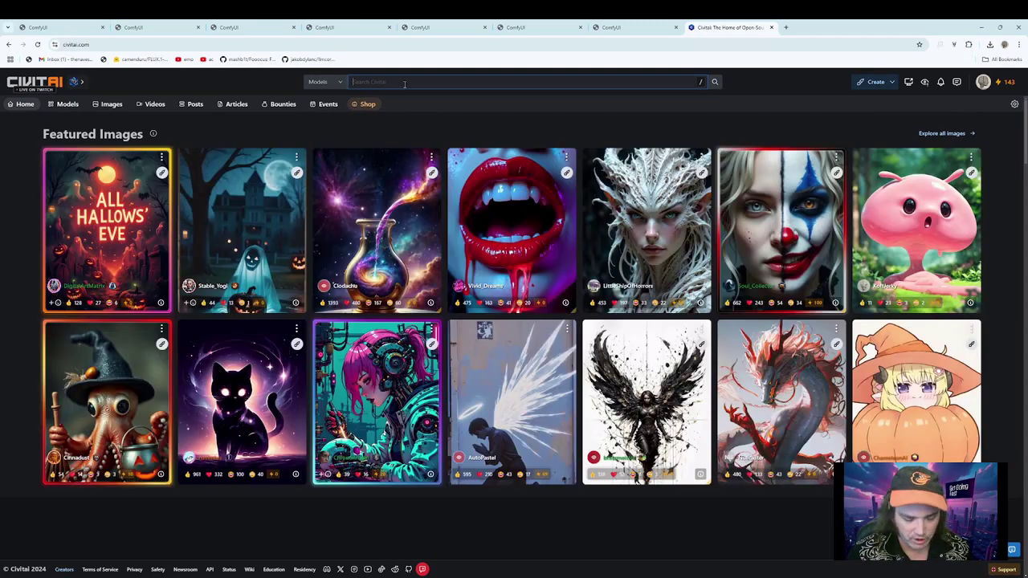
pyautogui.write('sd1.5')
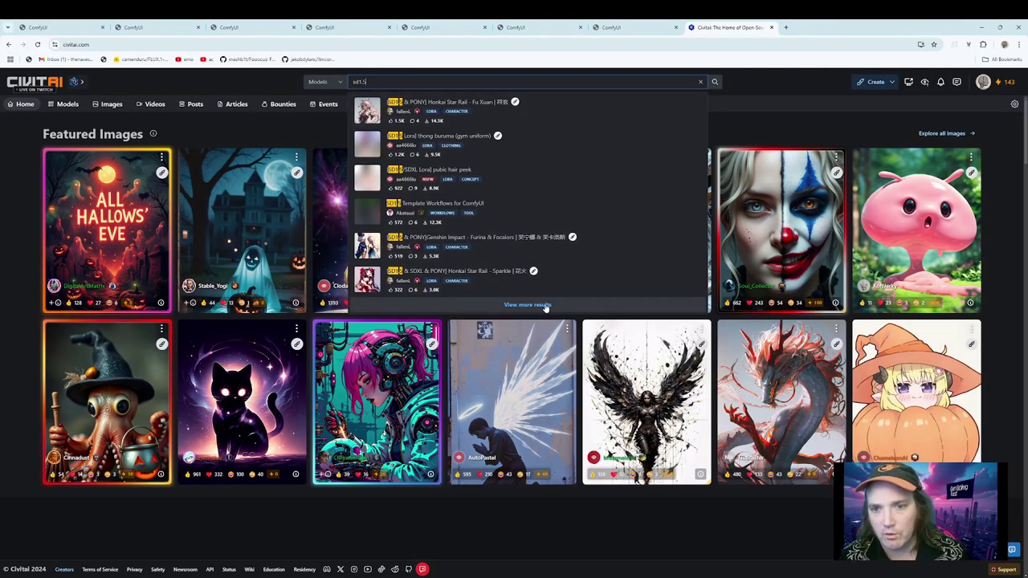
pyautogui.click(543, 305)
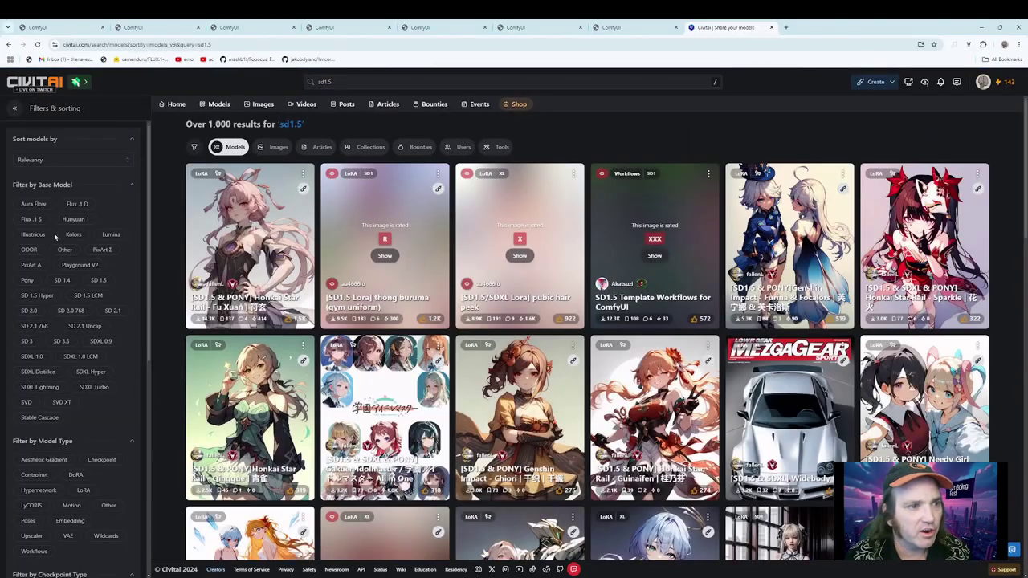
# Filter the results to Checkpoint models with the SD 1.5 base model and browse the available checkpoints.
pyautogui.scroll(-1, 120, 321)
pyautogui.click(102, 381)
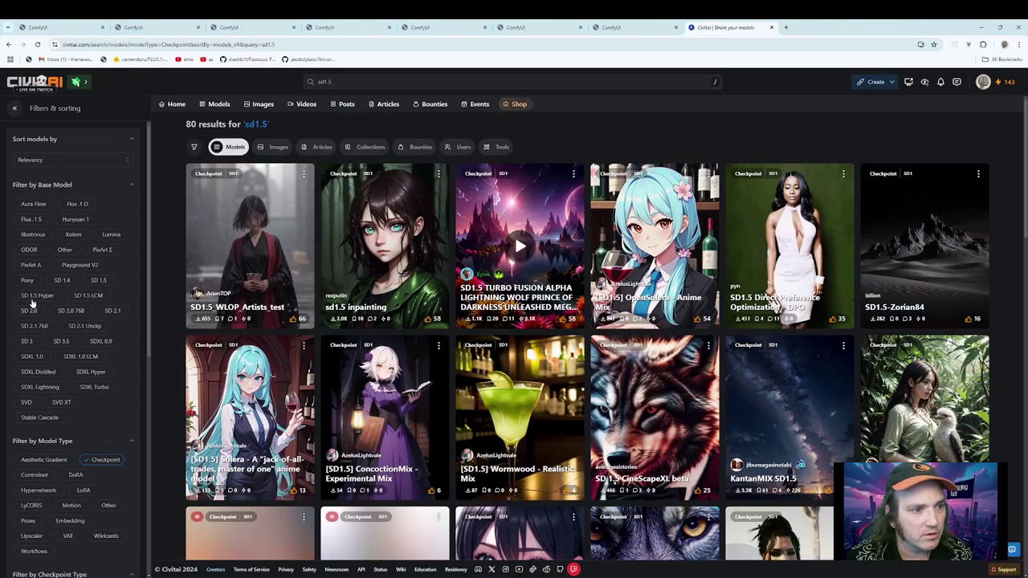
pyautogui.click(102, 280)
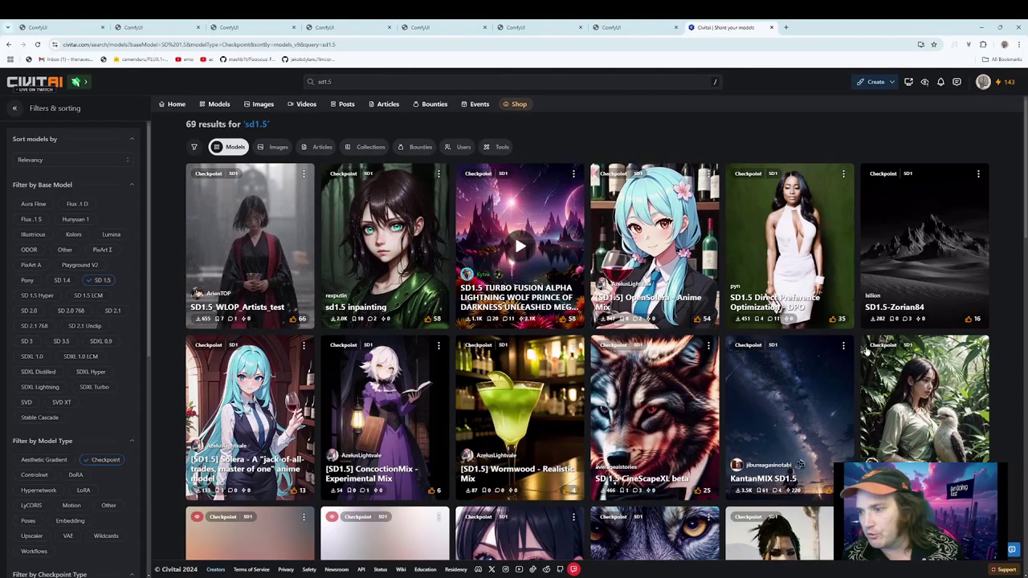
pyautogui.scroll(-5, 892, 287)
pyautogui.scroll(-1, 517, 426)
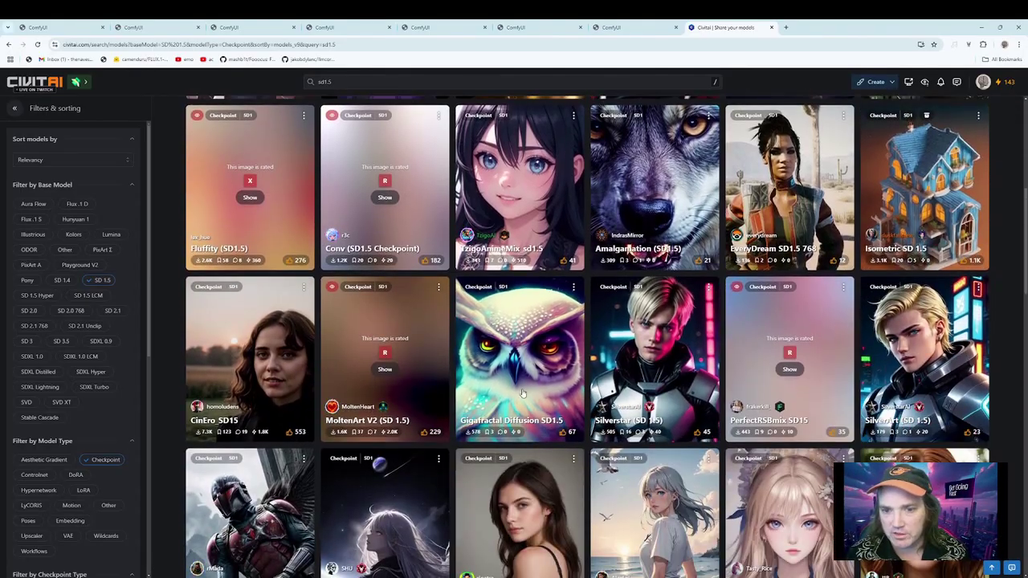
pyautogui.scroll(-2, 216, 440)
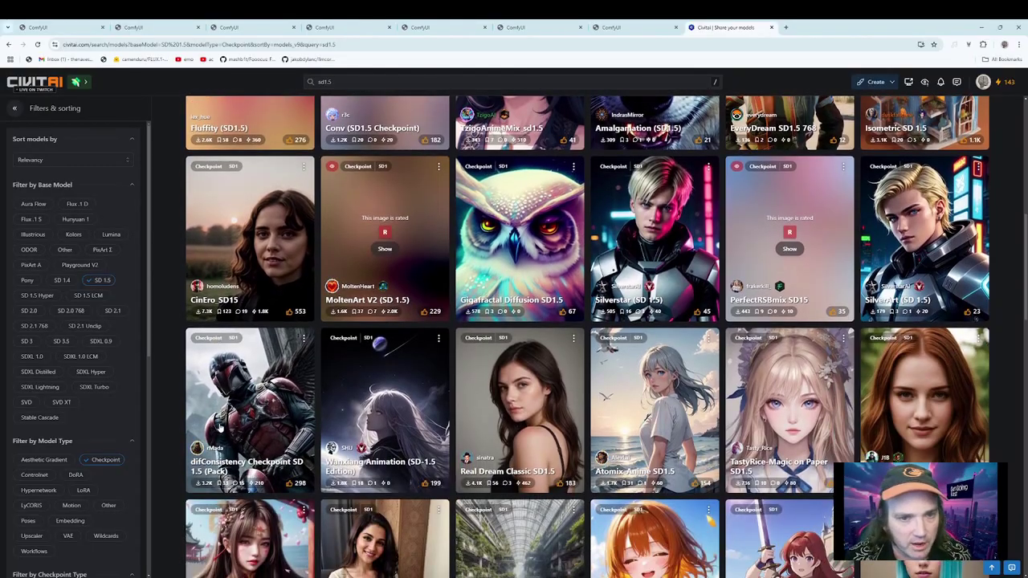
pyautogui.scroll(-2, 216, 440)
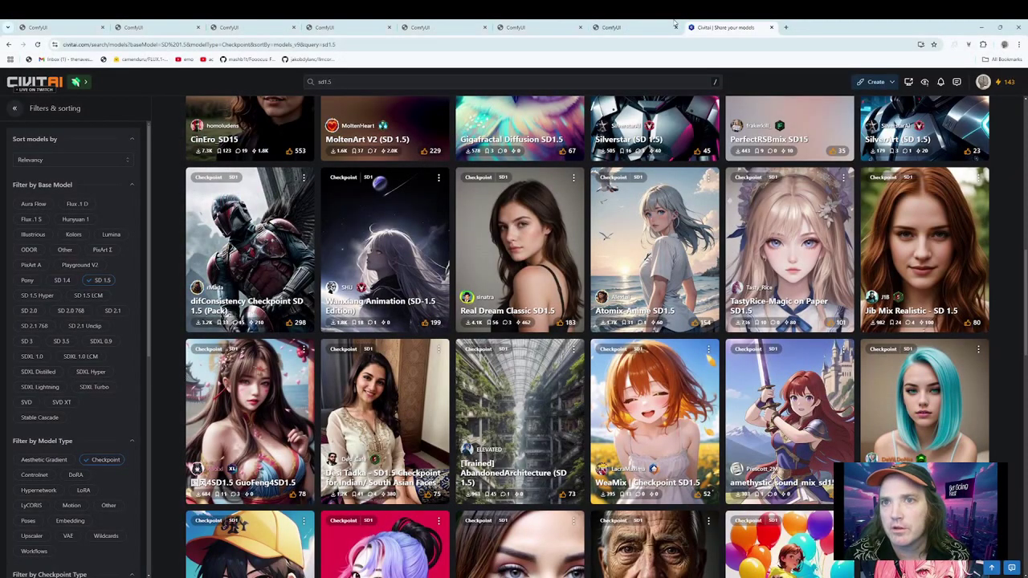
# Back in the ComfyUI workflow, set the Load Checkpoint model to SushiMix, queue the prompt and move the floating menu clear of the Outputs group.
pyautogui.click(638, 27)
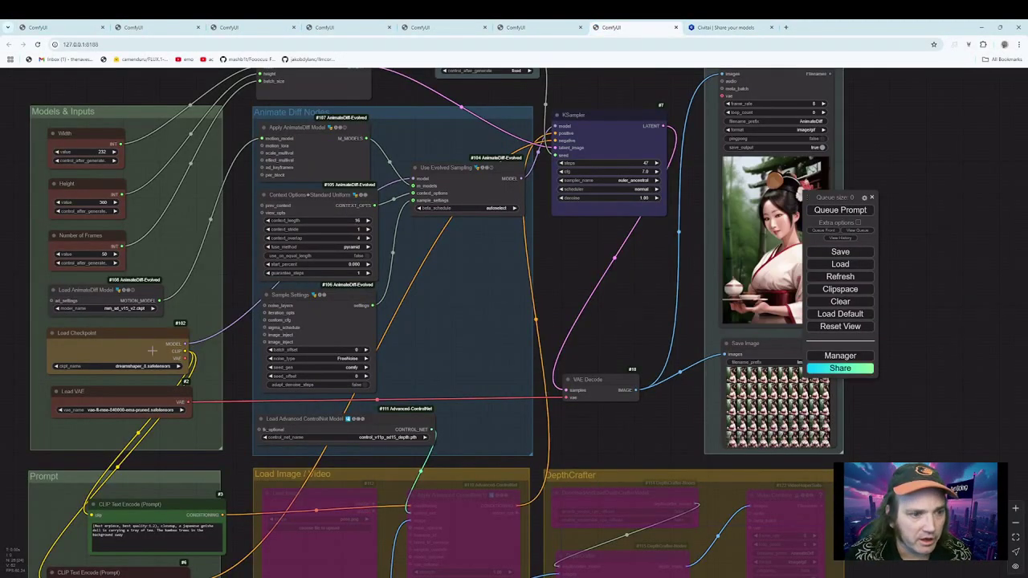
pyautogui.click(178, 366)
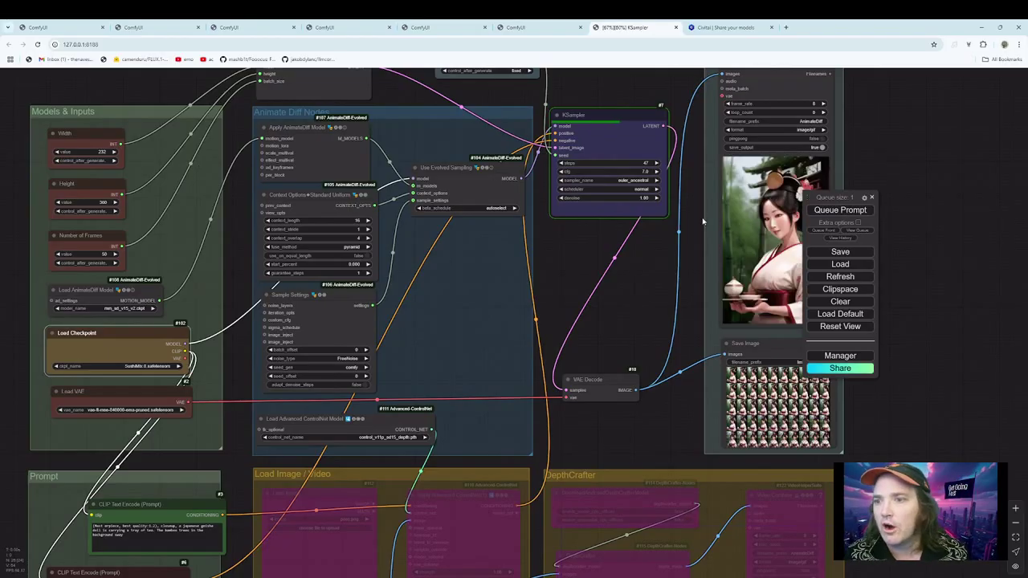
pyautogui.moveTo(839, 197); pyautogui.dragTo(936, 241)
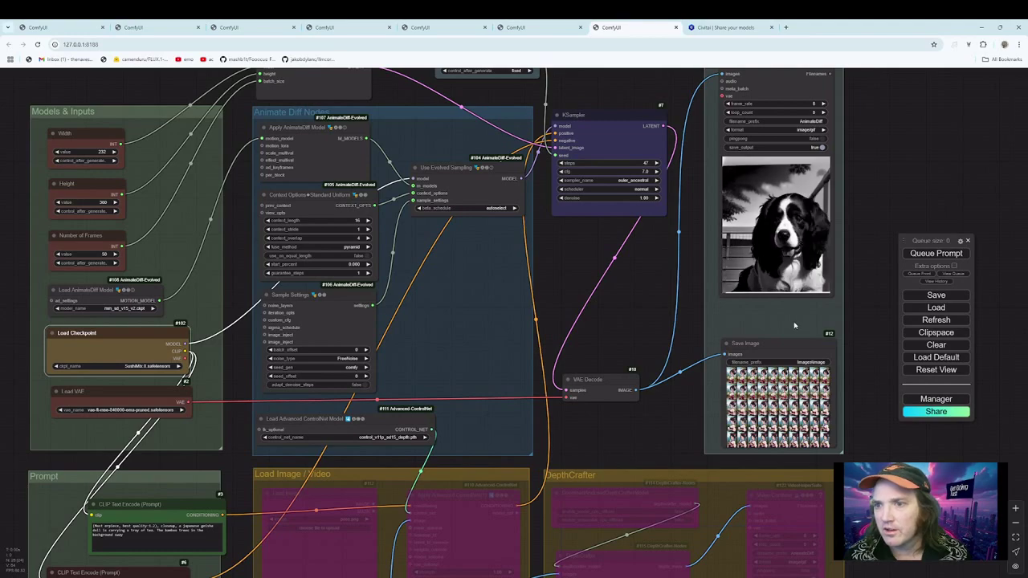
# Look over the workflow, view the Video Combine node's output preview in its own browser tab and close that tab.
pyautogui.scroll(-3, 794, 319)
pyautogui.scroll(-1, 801, 304)
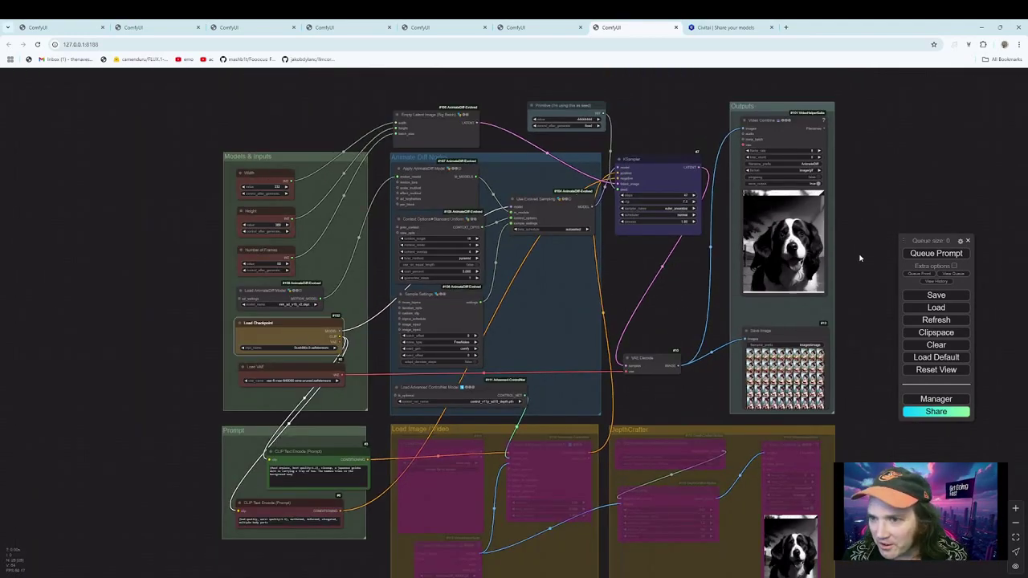
pyautogui.moveTo(862, 259)
pyautogui.mouseDown()
pyautogui.moveTo(848, 284)
pyautogui.moveTo(851, 249)
pyautogui.mouseUp()
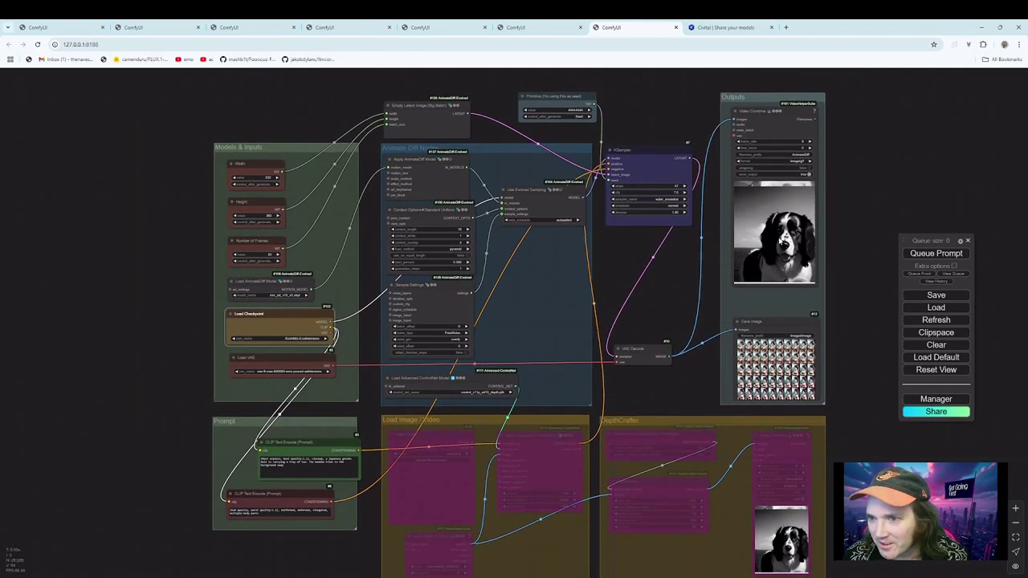
pyautogui.scroll(4, 309, 454)
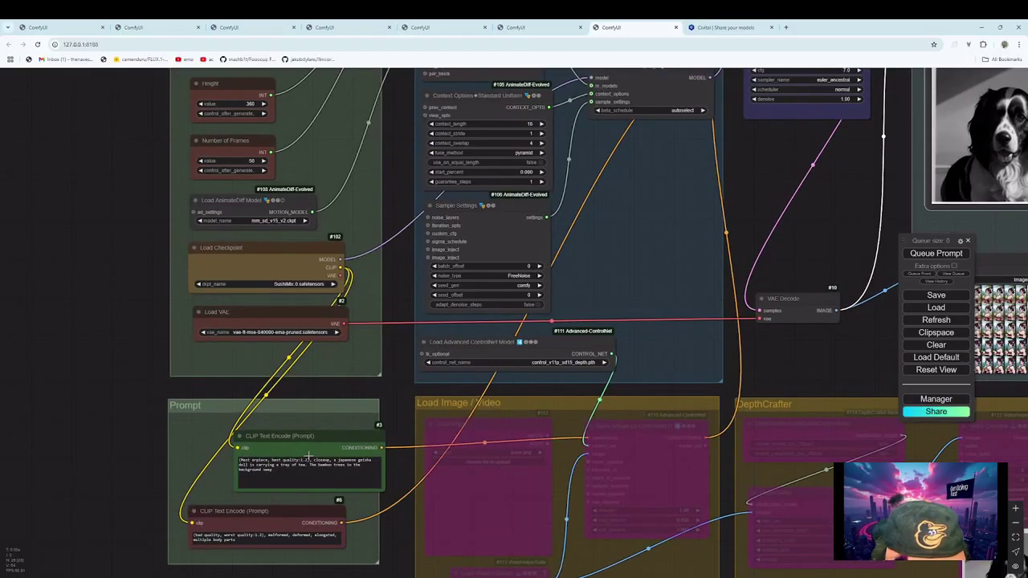
pyautogui.scroll(-4, 310, 454)
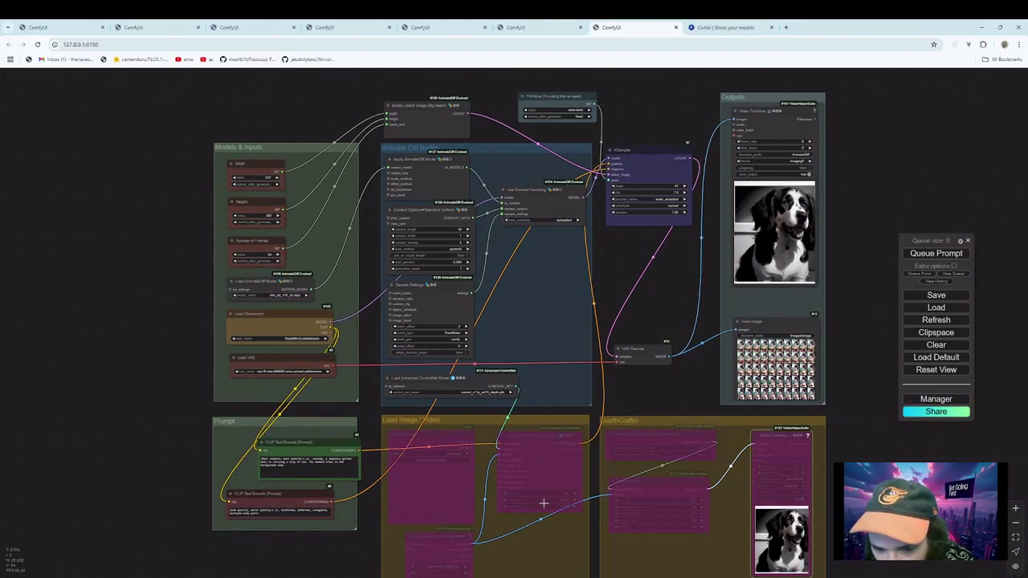
pyautogui.moveTo(681, 257); pyautogui.dragTo(649, 306)
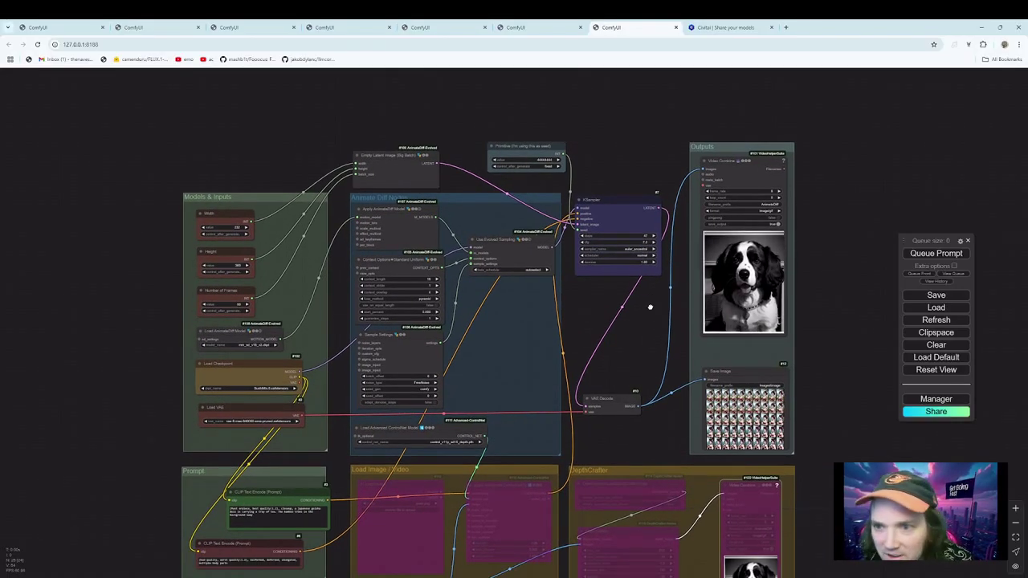
pyautogui.rightClick(733, 258)
pyautogui.click(744, 269)
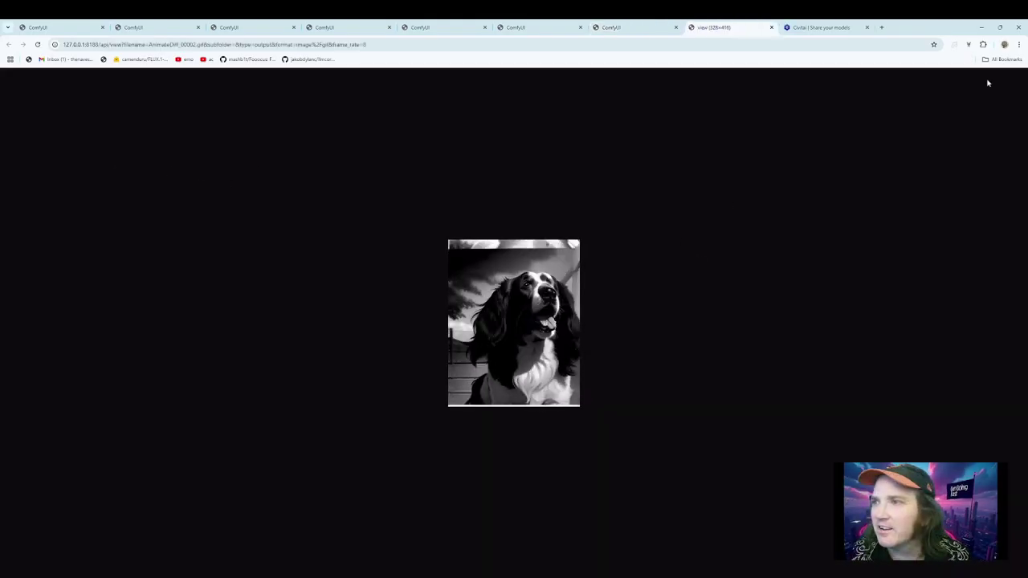
pyautogui.click(770, 27)
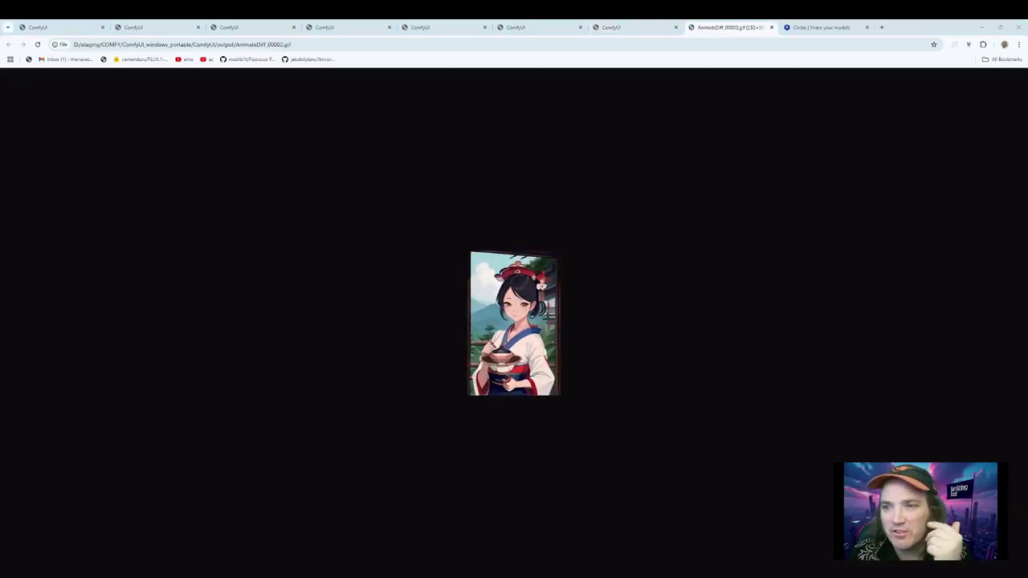
# Enlarge AnimateDiff_00002.gif in the browser and look through the saved files in ComfyUI's output folder.
pyautogui.keyDown('ctrl'); pyautogui.scroll(4, 544, 427); pyautogui.keyUp('ctrl')
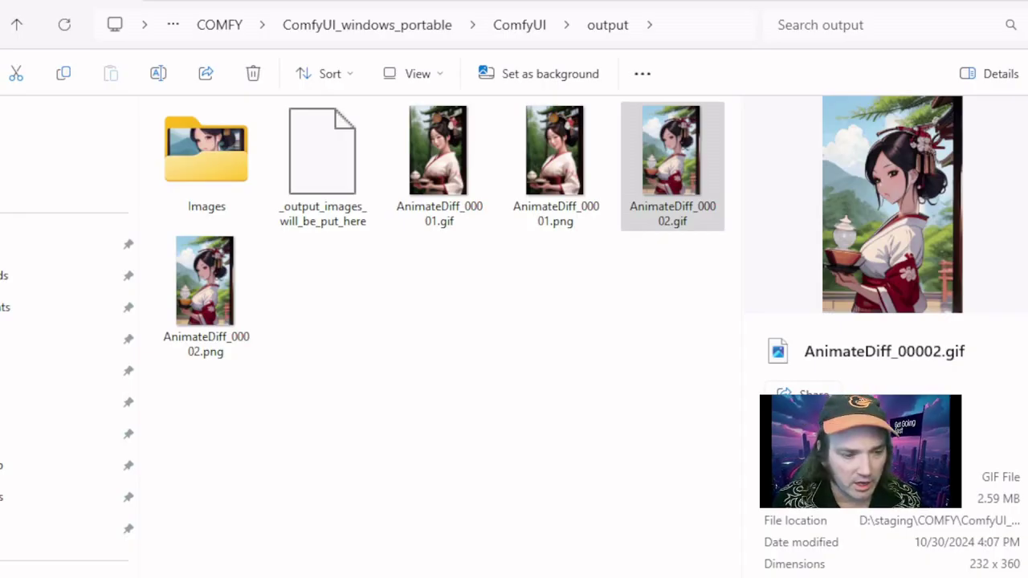
pyautogui.click(778, 9)
pyautogui.click(522, 26)
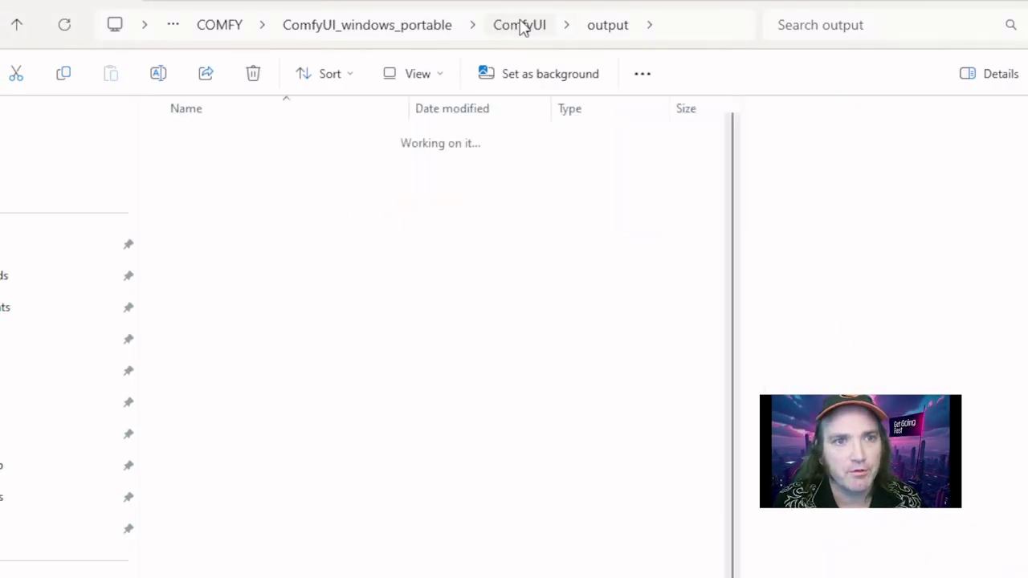
pyautogui.doubleClick(209, 534)
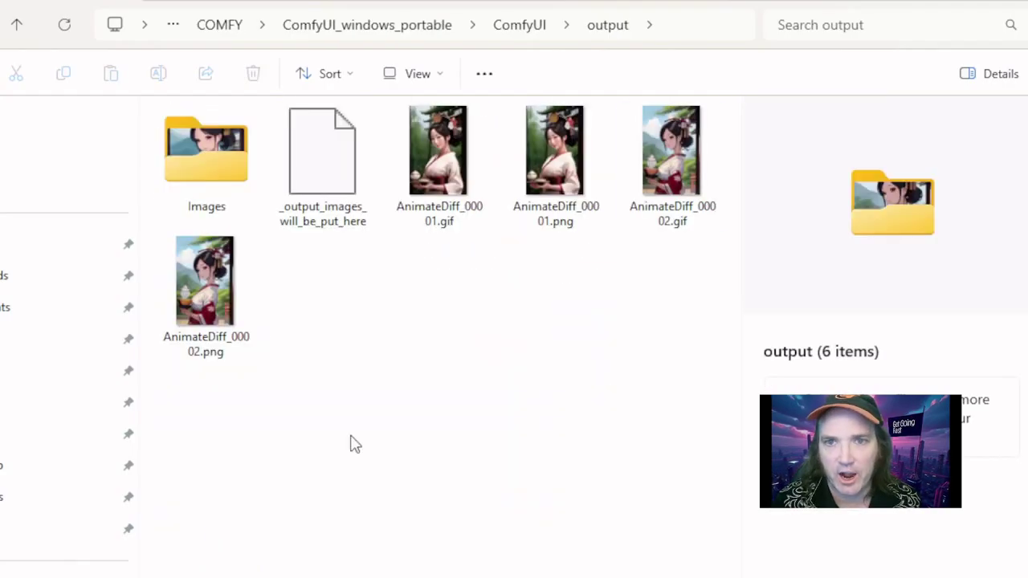
pyautogui.click(207, 301)
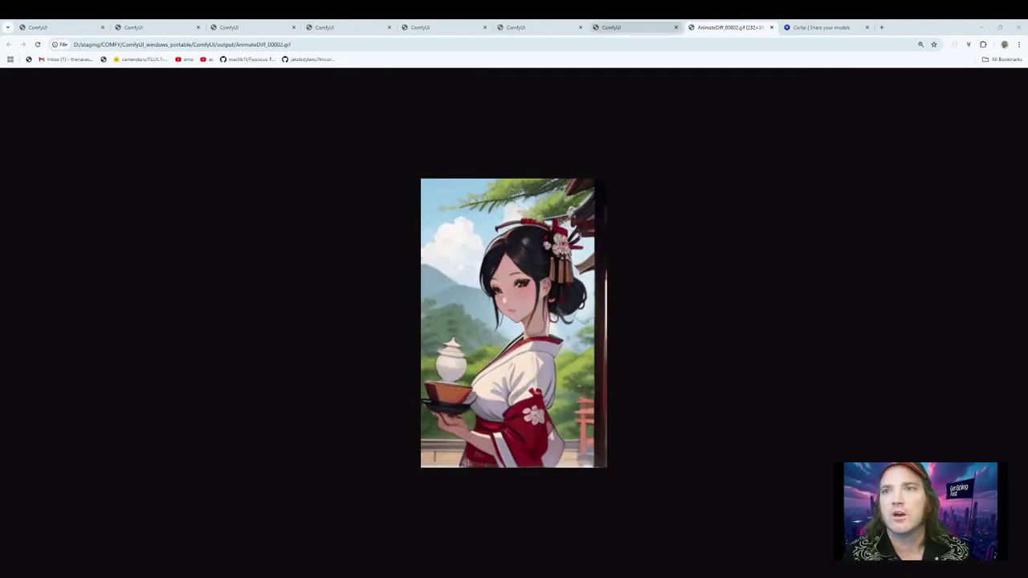
# Return to ComfyUI, clear the current workflow and load congnibuild-animated-diff.json from the COMFY folder.
pyautogui.click(647, 28)
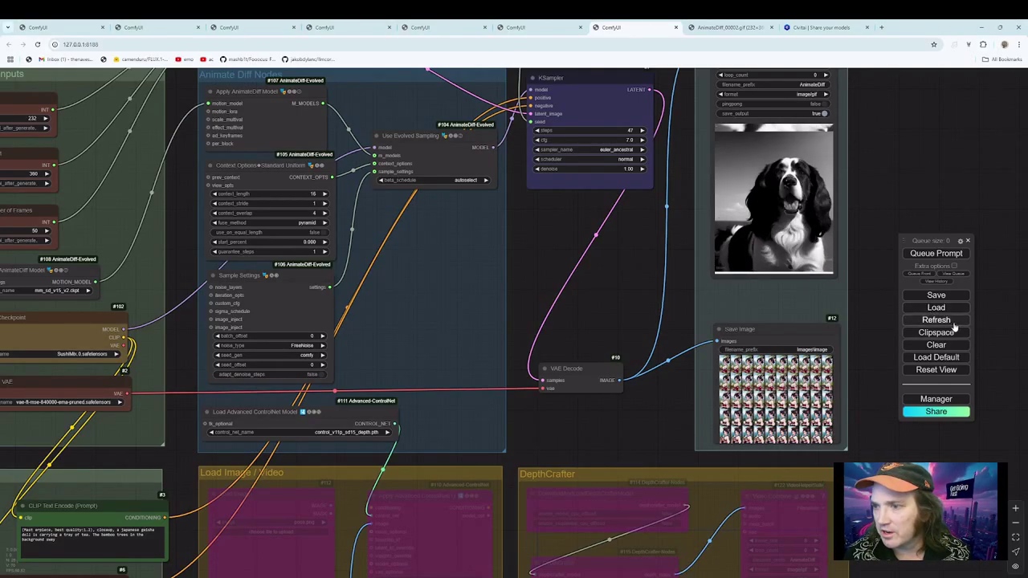
pyautogui.click(936, 344)
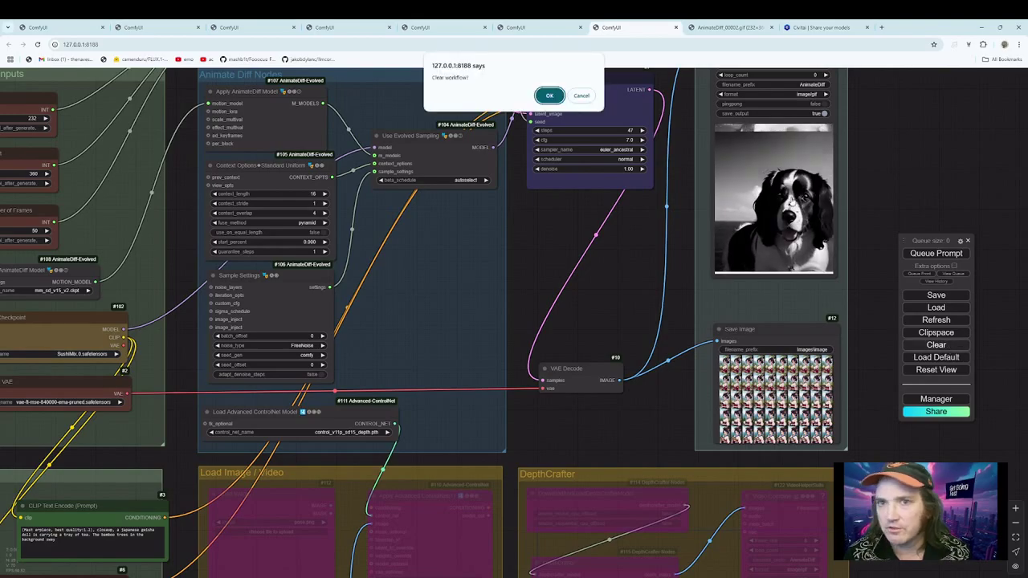
pyautogui.click(548, 97)
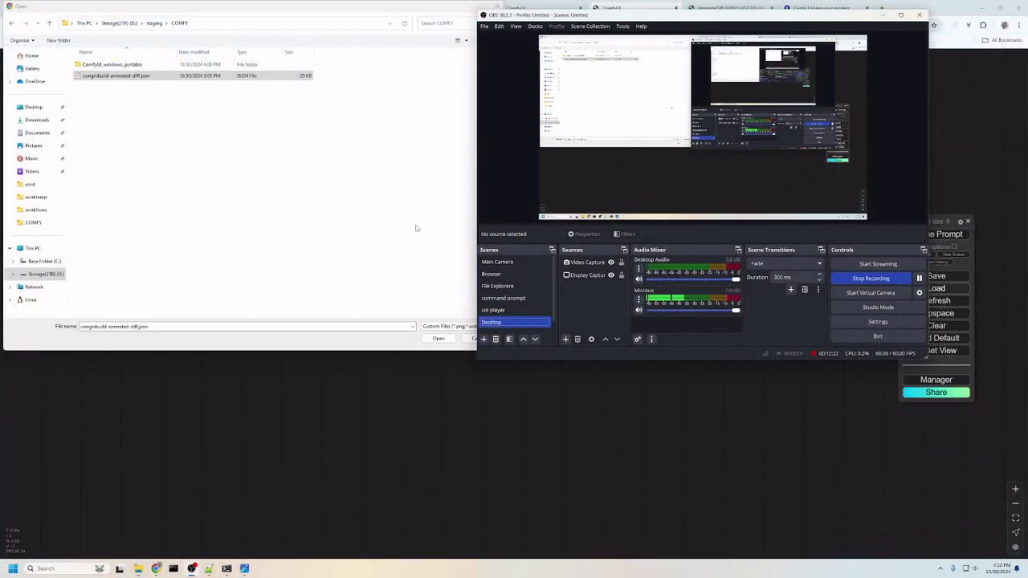
pyautogui.click(882, 15)
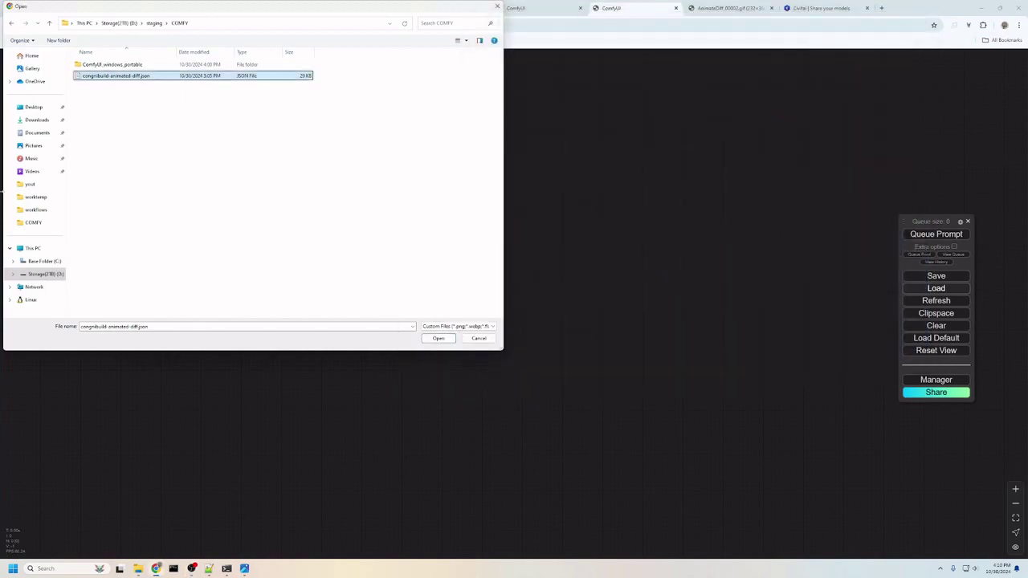
pyautogui.doubleClick(108, 76)
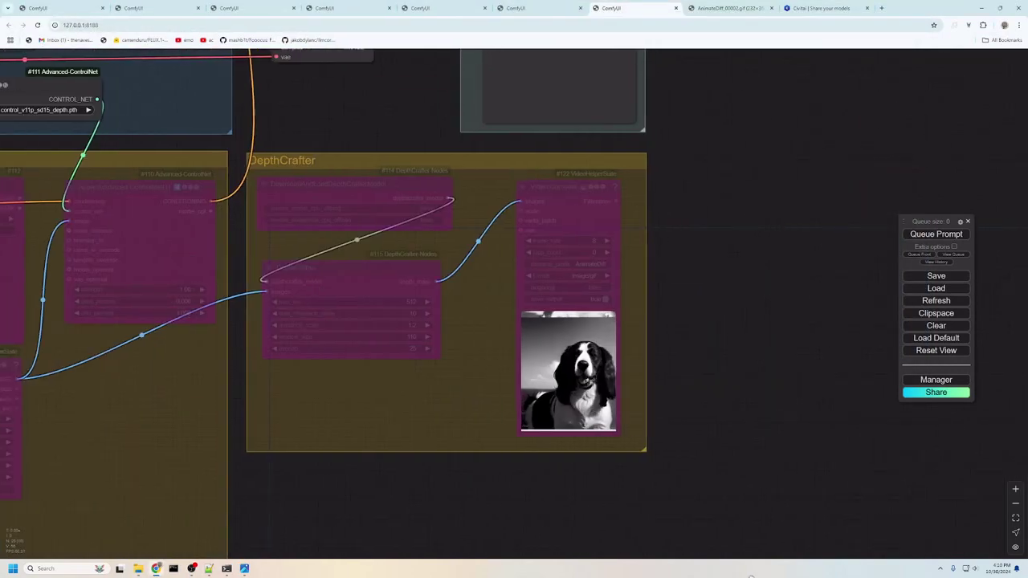
pyautogui.scroll(-3, 741, 245)
pyautogui.moveTo(741, 246); pyautogui.dragTo(837, 366)
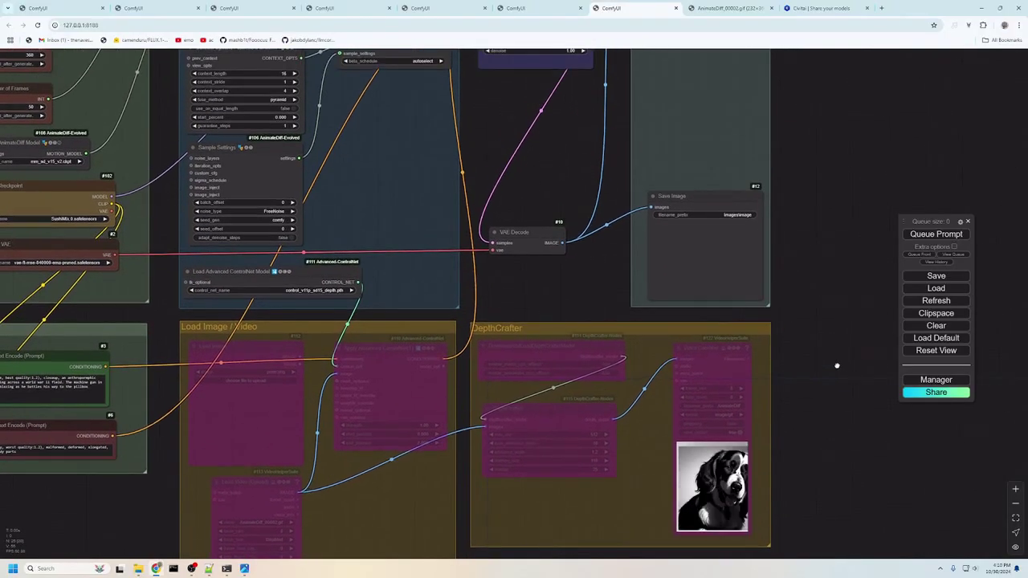
pyautogui.click(209, 569)
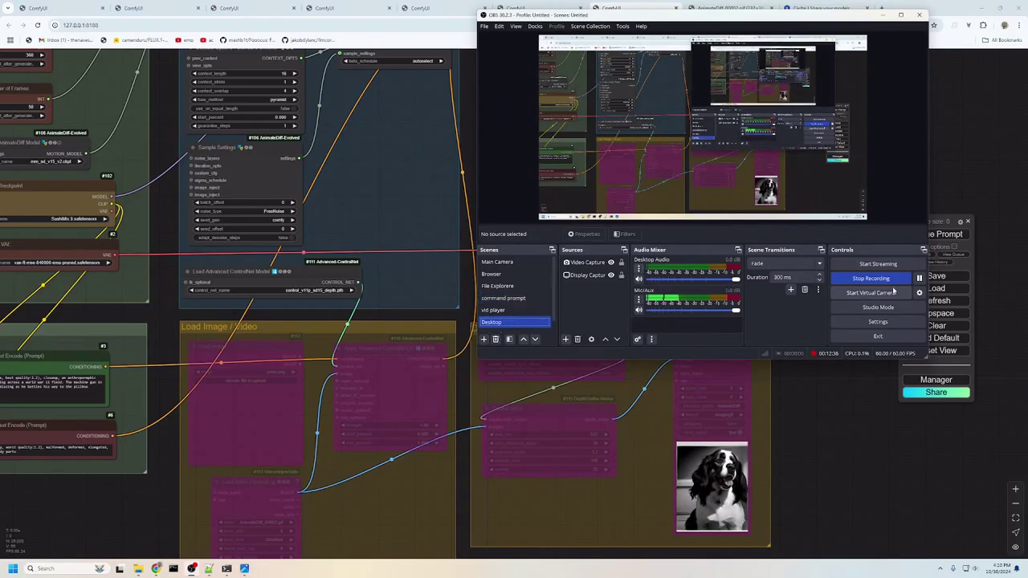
pyautogui.click(505, 274)
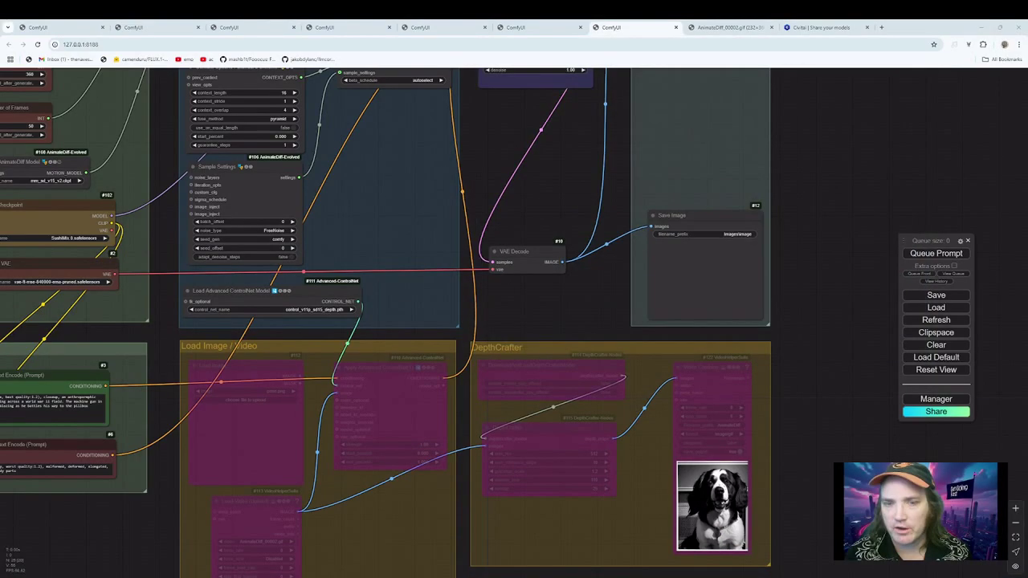
# Detach the positive prompt's conditioning link from the Advanced-ControlNet node in the Load Image / Video group.
pyautogui.moveTo(121, 519); pyautogui.dragTo(119, 533)
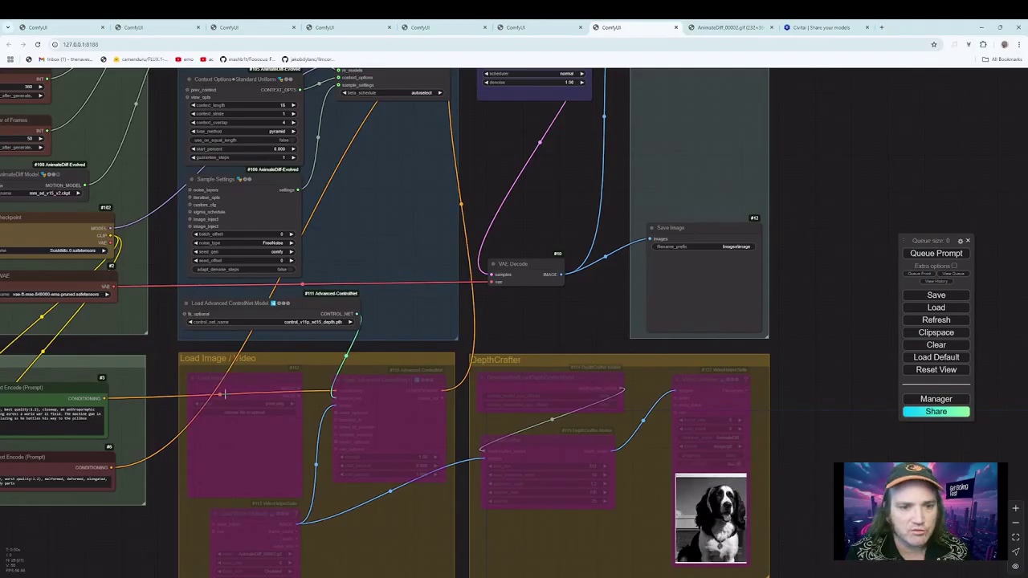
pyautogui.moveTo(333, 393); pyautogui.dragTo(477, 113)
pyautogui.scroll(-5, 478, 153)
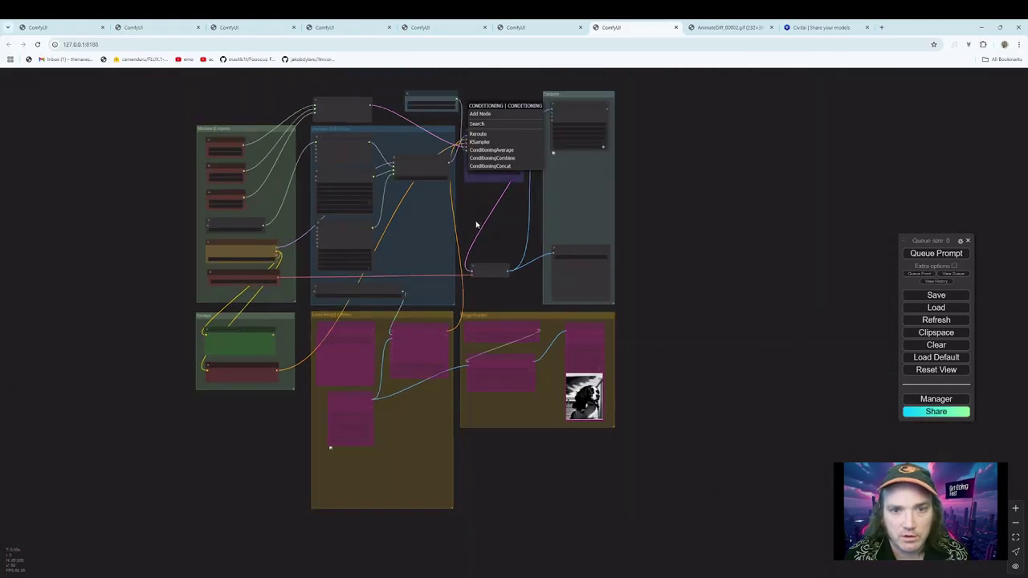
pyautogui.moveTo(476, 225); pyautogui.dragTo(434, 303)
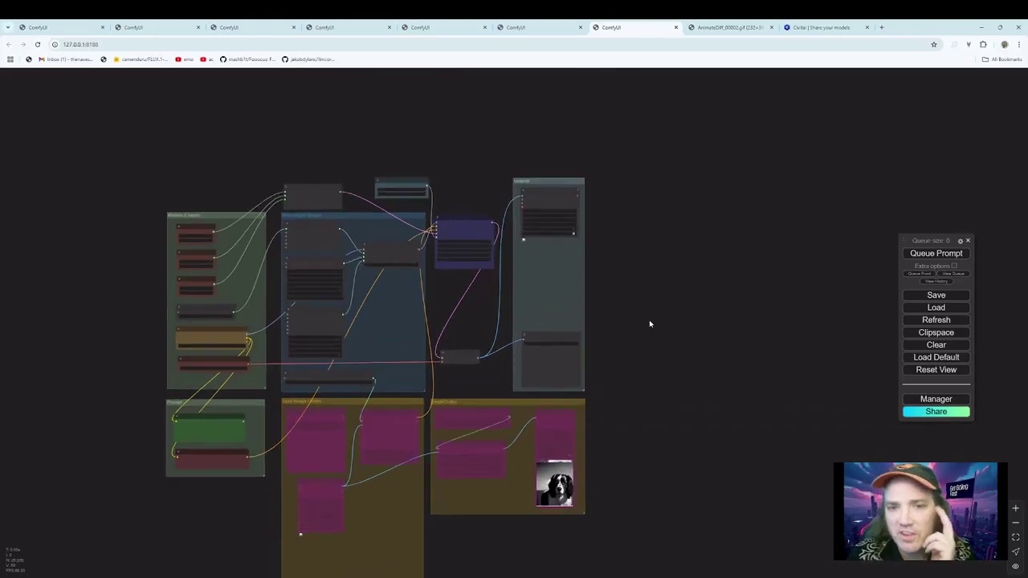
pyautogui.scroll(5, 650, 325)
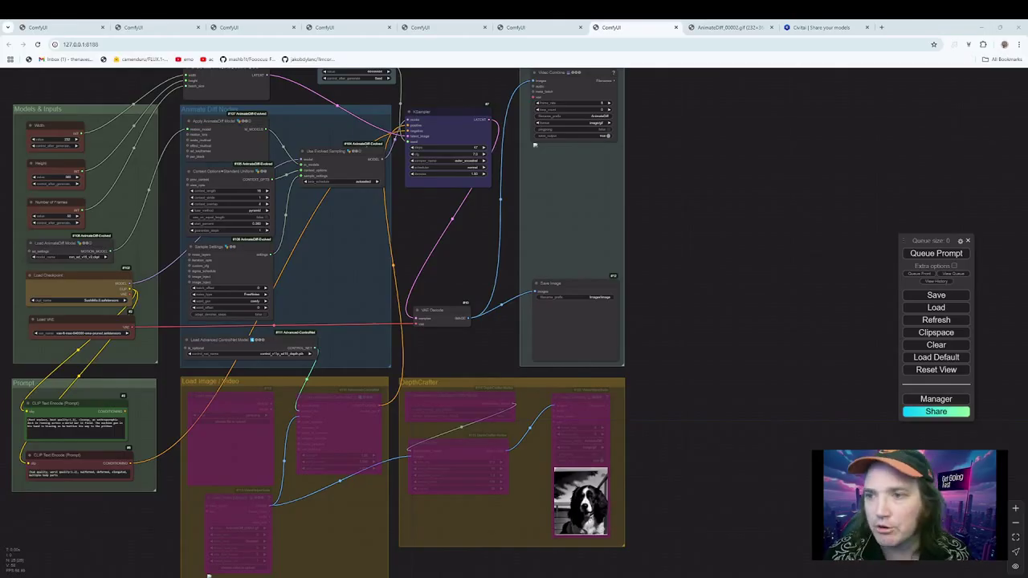
pyautogui.moveTo(768, 486); pyautogui.dragTo(783, 450)
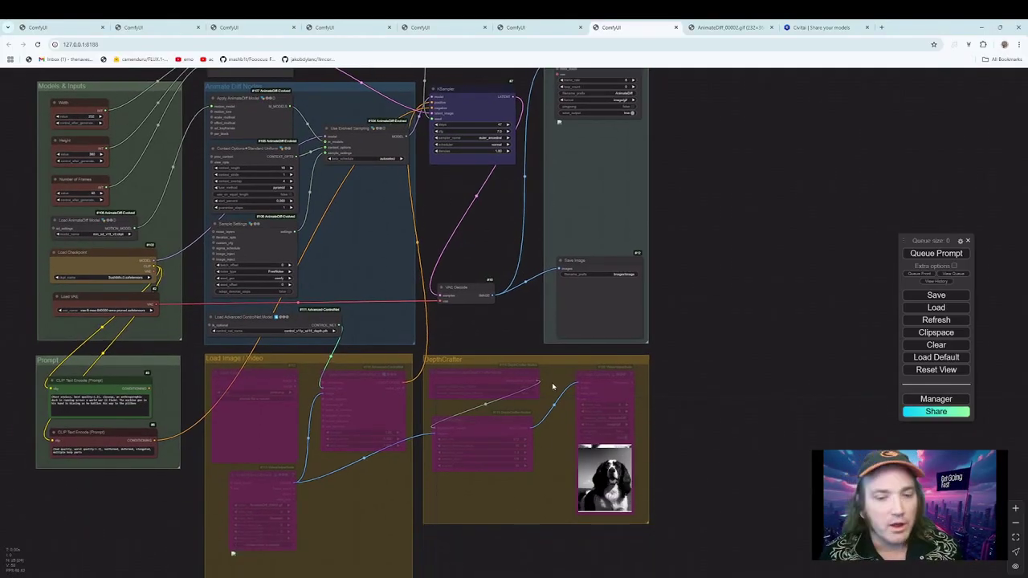
pyautogui.moveTo(728, 364); pyautogui.dragTo(776, 369)
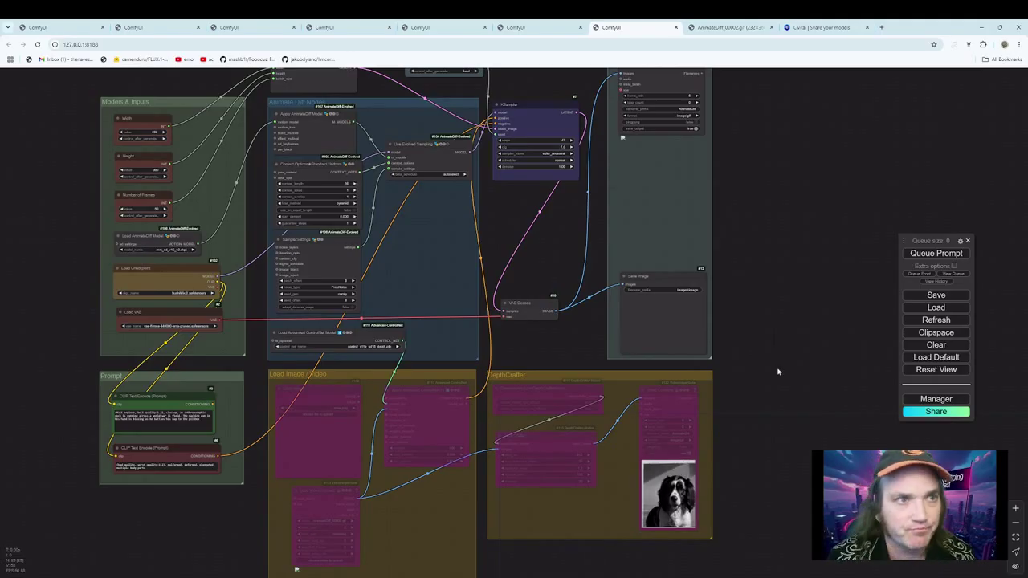
pyautogui.moveTo(777, 370); pyautogui.dragTo(766, 389)
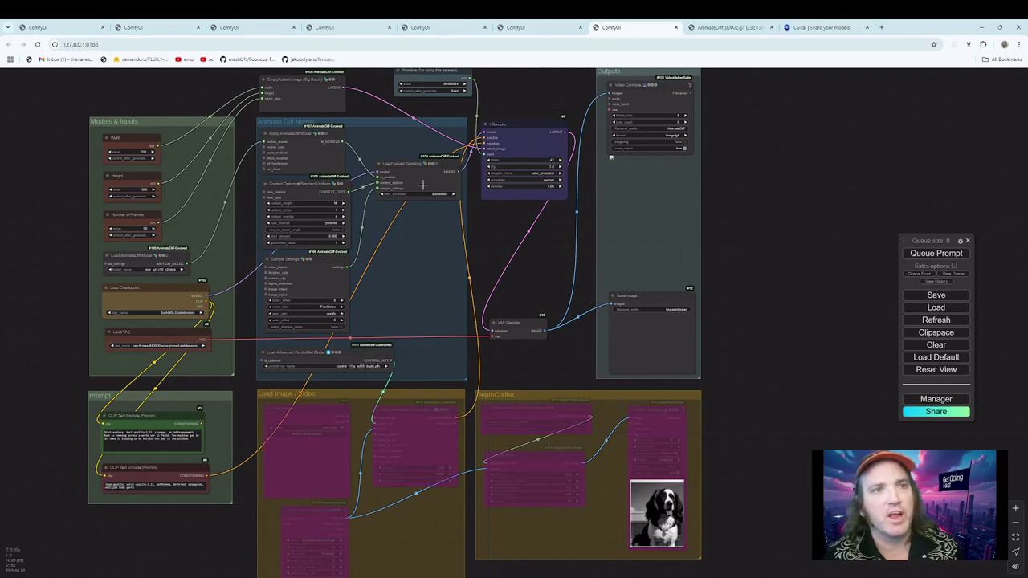
# Switch to the second ComfyUI tab and examine its completed workflow, including the Video Combine preview and Save Image frames.
pyautogui.click(136, 29)
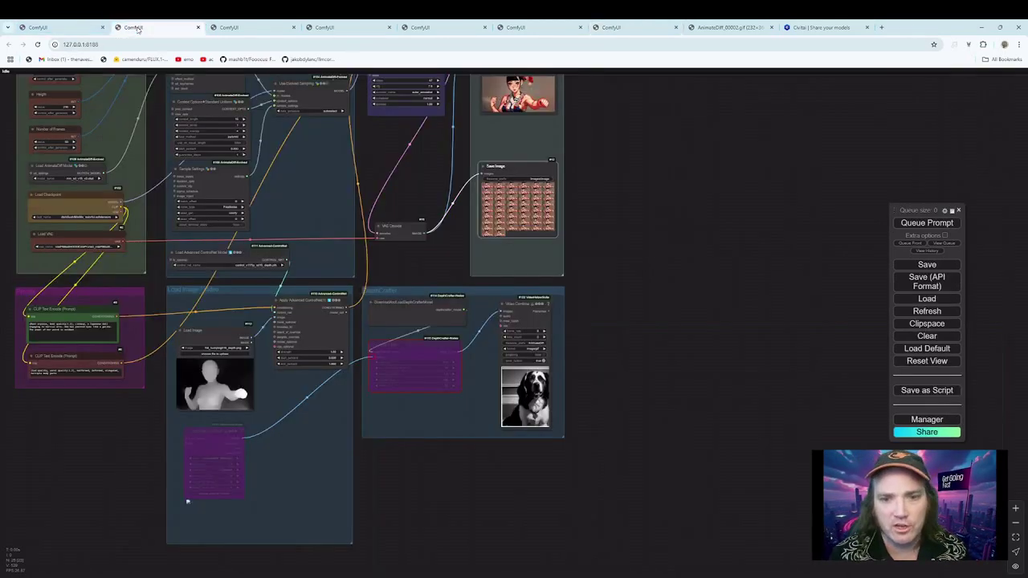
pyautogui.moveTo(618, 355); pyautogui.dragTo(667, 459)
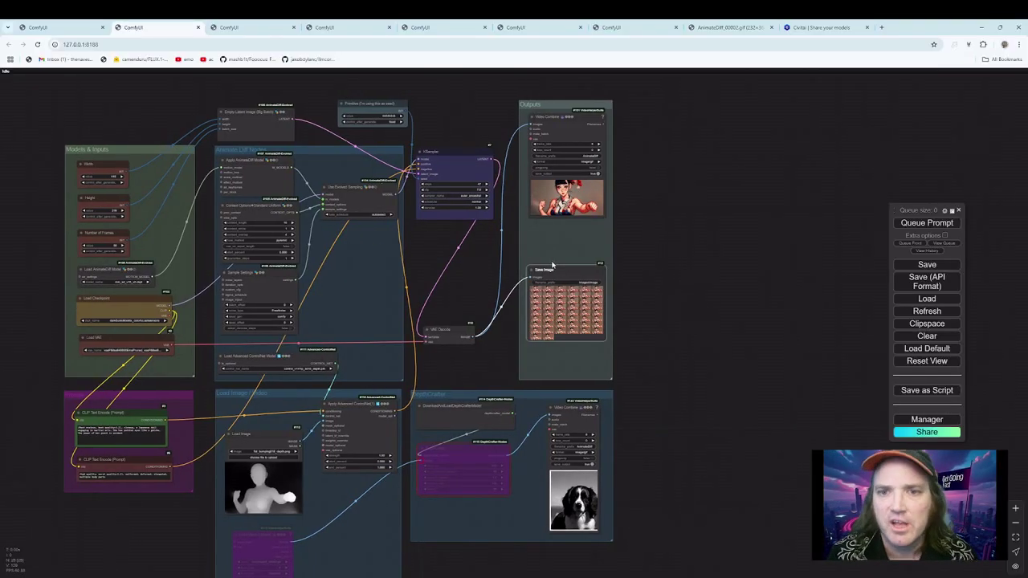
pyautogui.moveTo(682, 294); pyautogui.dragTo(686, 283)
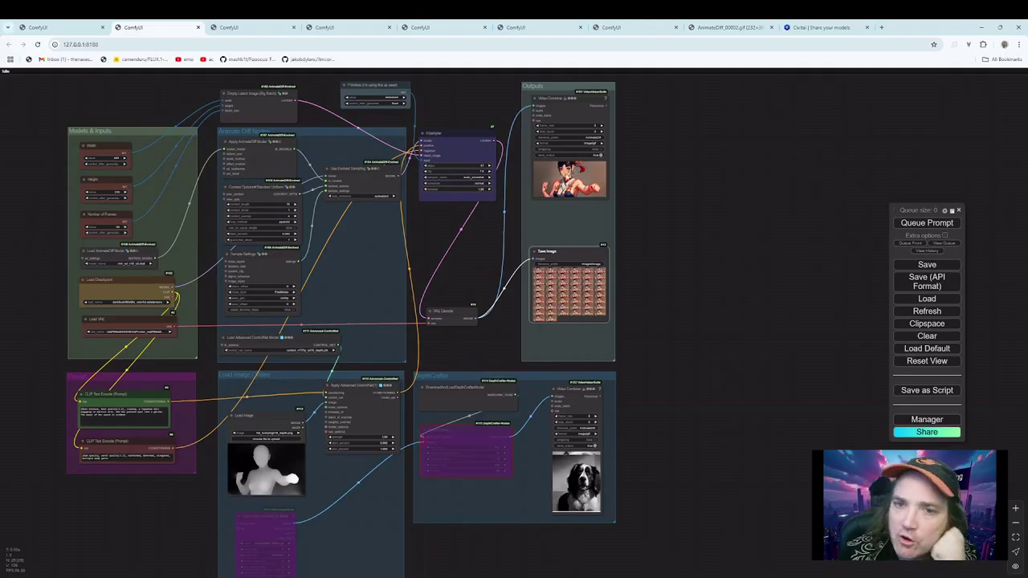
pyautogui.scroll(8, 587, 212)
pyautogui.moveTo(684, 164); pyautogui.dragTo(717, 198)
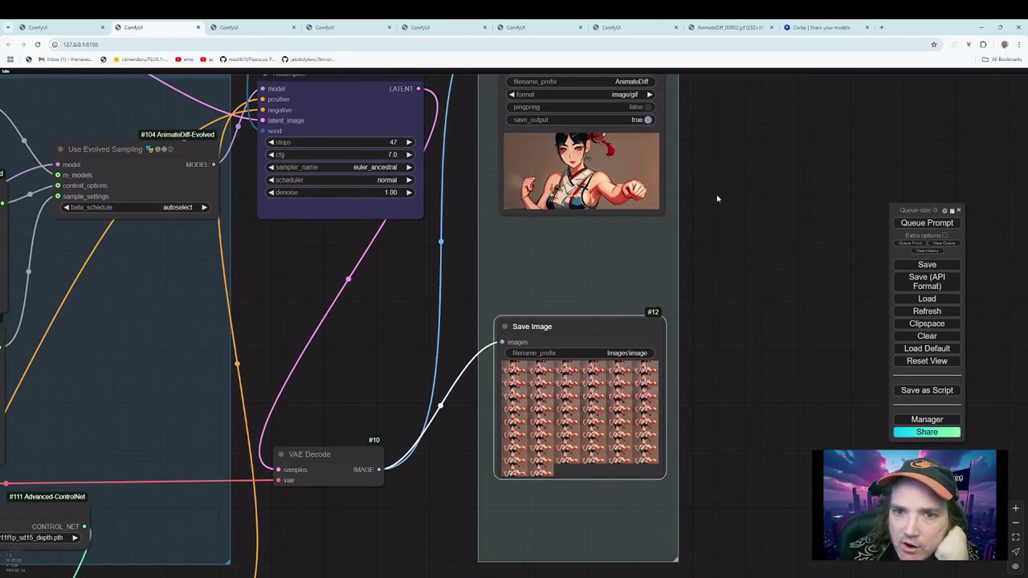
# Bypass the Load Image, Apply Advanced ControlNet and DownloadAndLoadDepthCrafterModel nodes in this workflow.
pyautogui.scroll(-8, 717, 198)
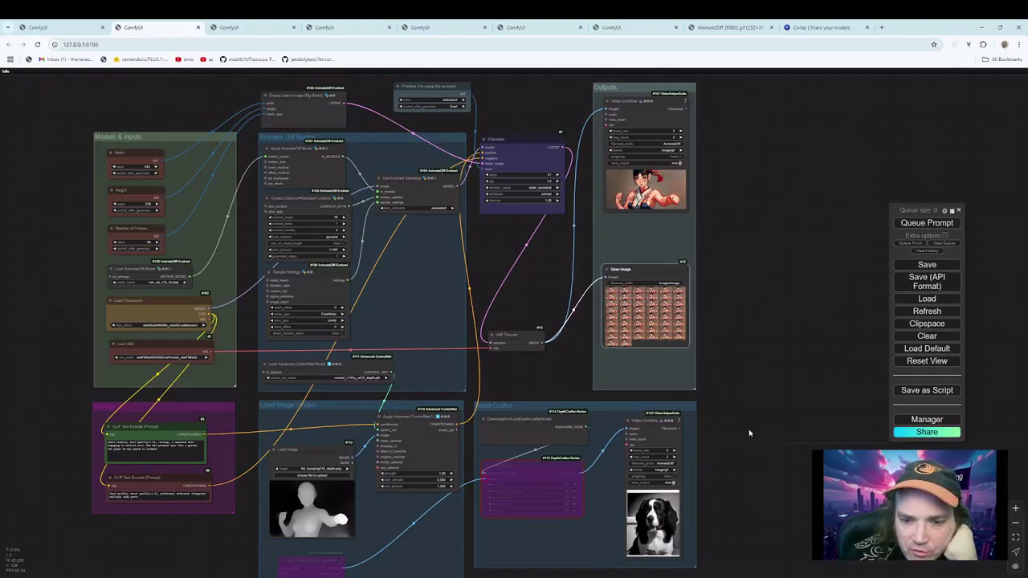
pyautogui.moveTo(749, 433); pyautogui.dragTo(734, 358)
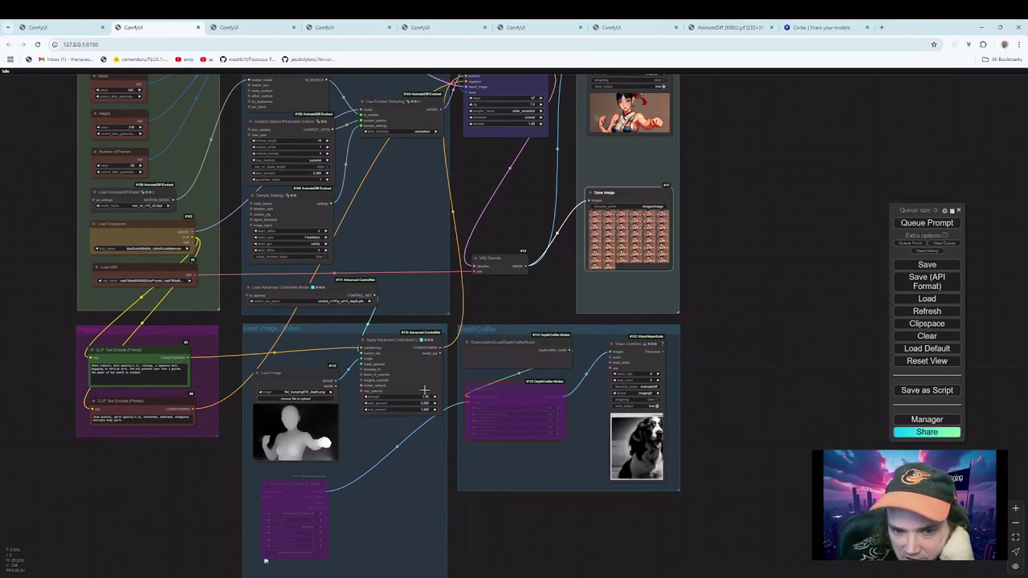
pyautogui.rightClick(285, 372)
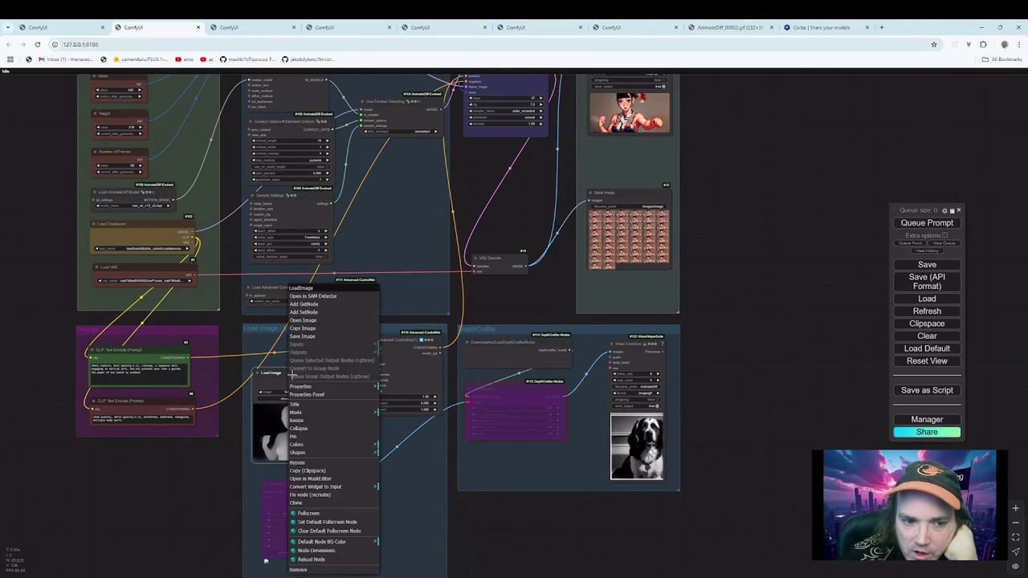
pyautogui.click(297, 463)
pyautogui.rightClick(413, 336)
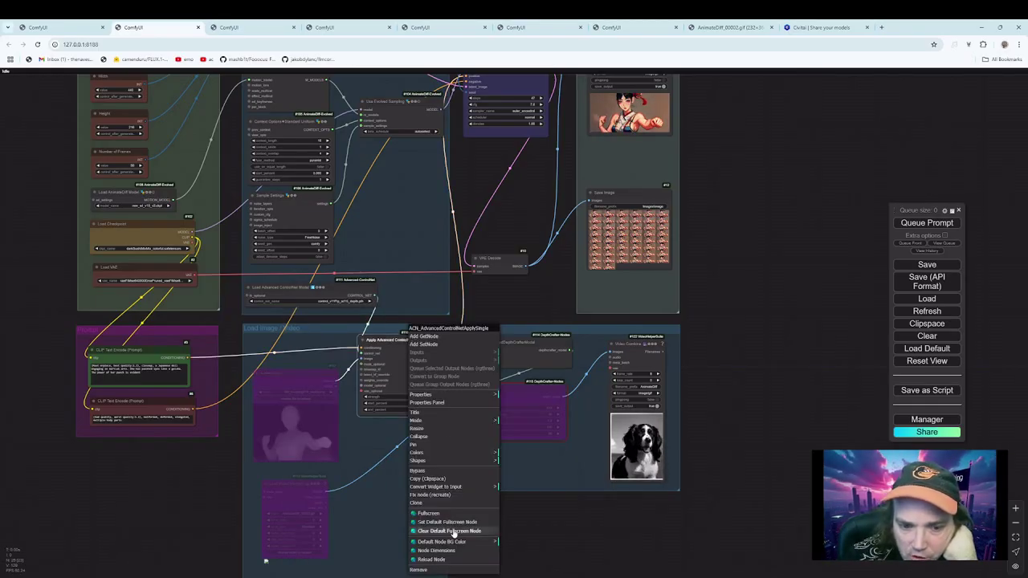
pyautogui.click(424, 471)
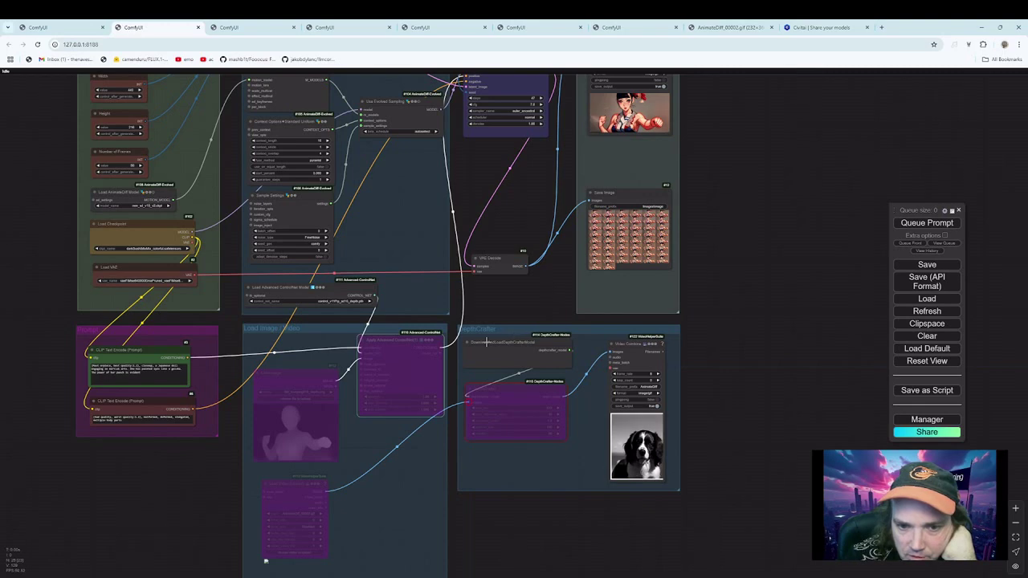
pyautogui.rightClick(487, 341)
pyautogui.click(505, 478)
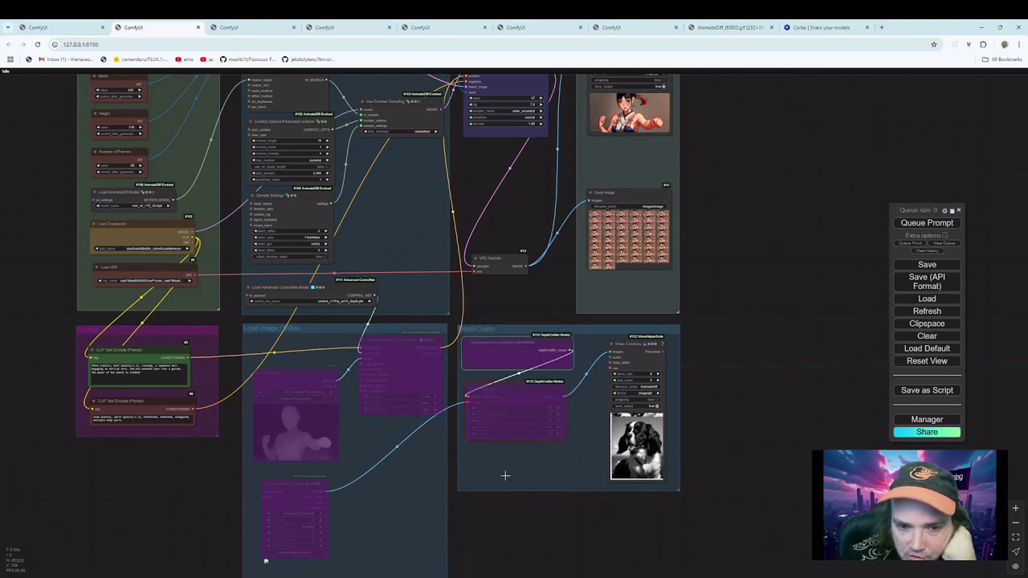
pyautogui.rightClick(297, 373)
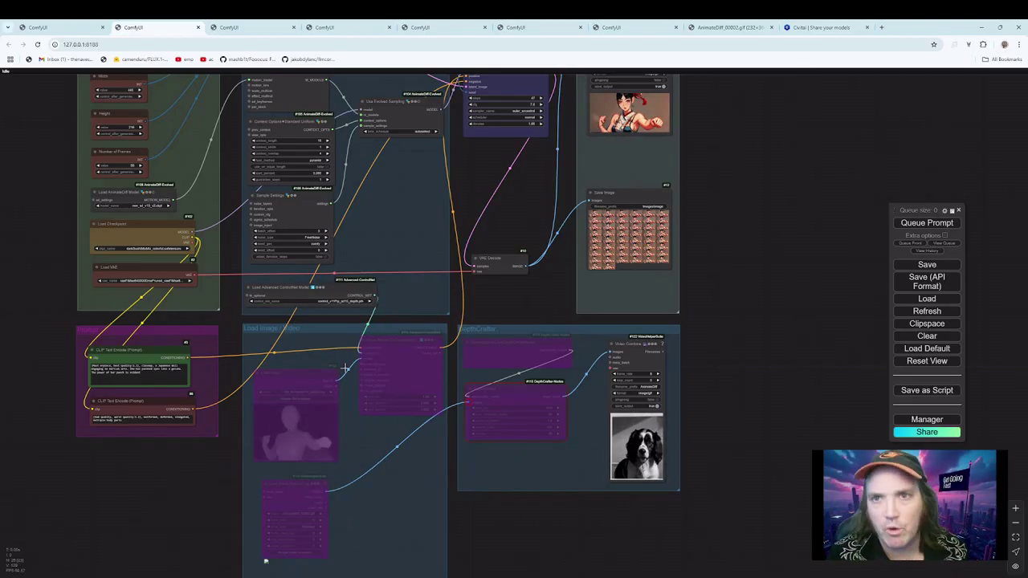
# Open cognibuild.ai/blog in a new browser tab and go to the ControlNet Sample Images post.
pyautogui.click(882, 27)
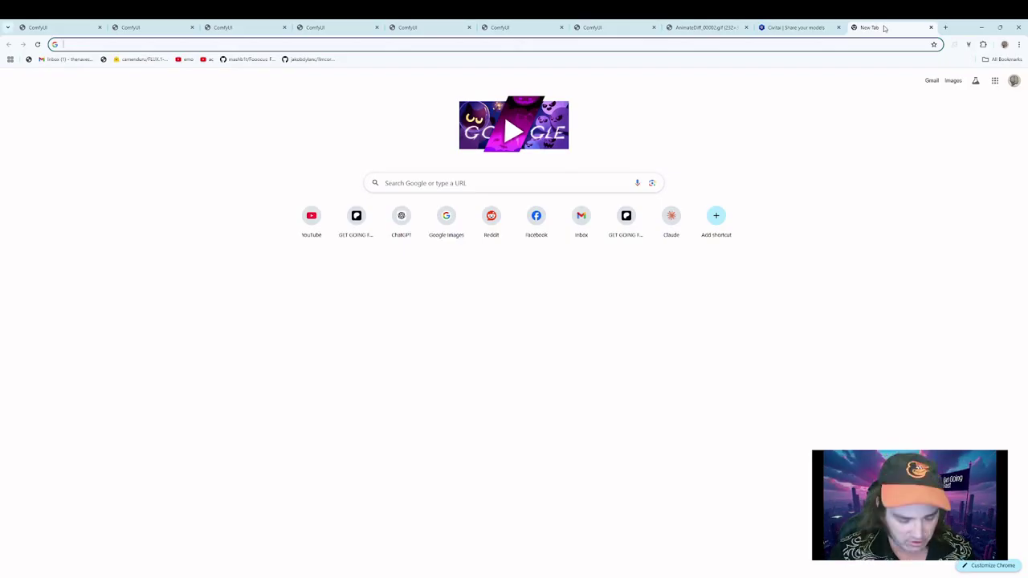
pyautogui.write('cognib')
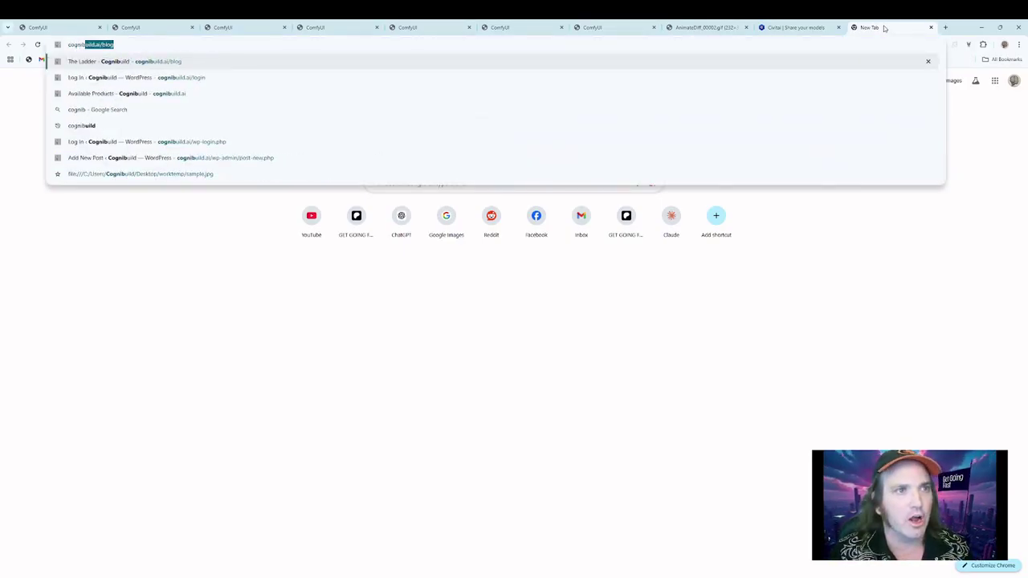
pyautogui.write('uild.ai/')
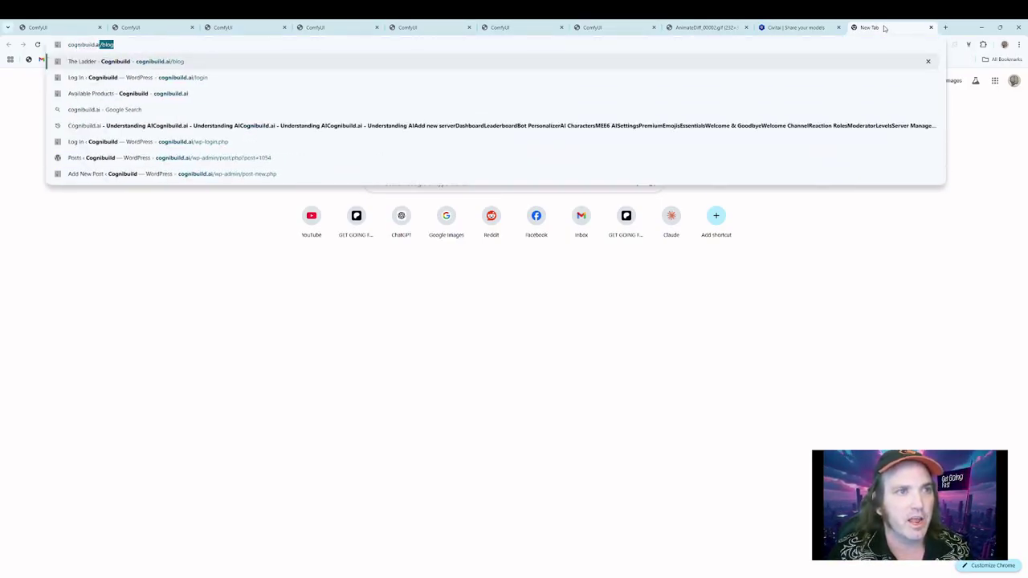
pyautogui.write('blog')
pyautogui.press('Return')
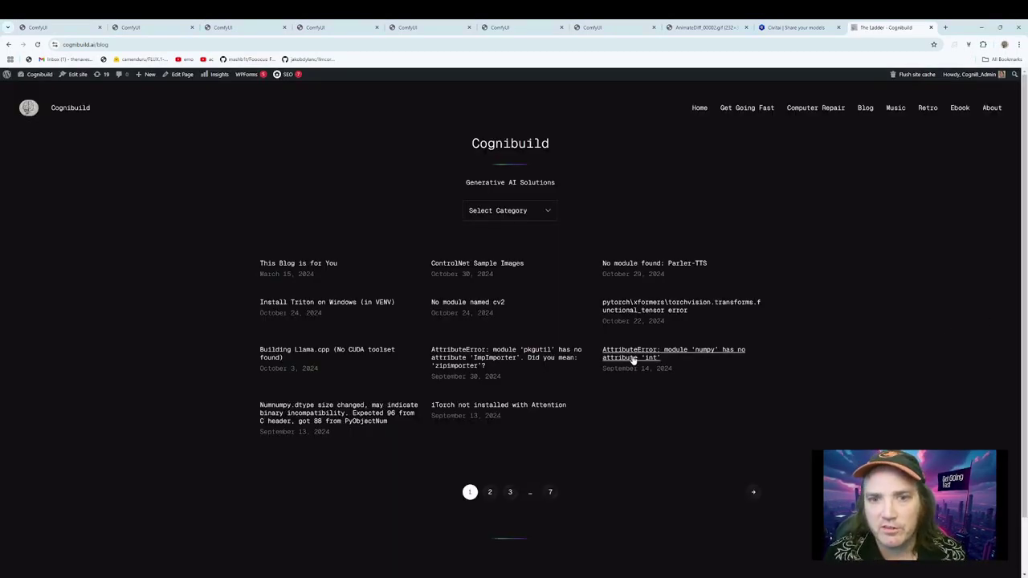
pyautogui.scroll(-1, 518, 247)
pyautogui.click(480, 225)
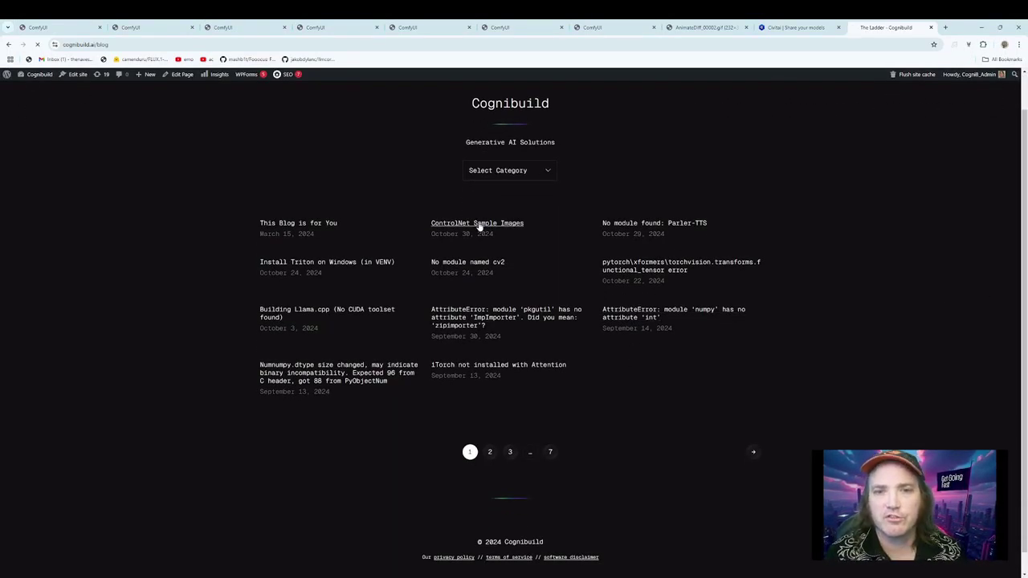
# Look through the Depth, LineArt and OpenPose sample images in the post.
pyautogui.scroll(-2, 478, 226)
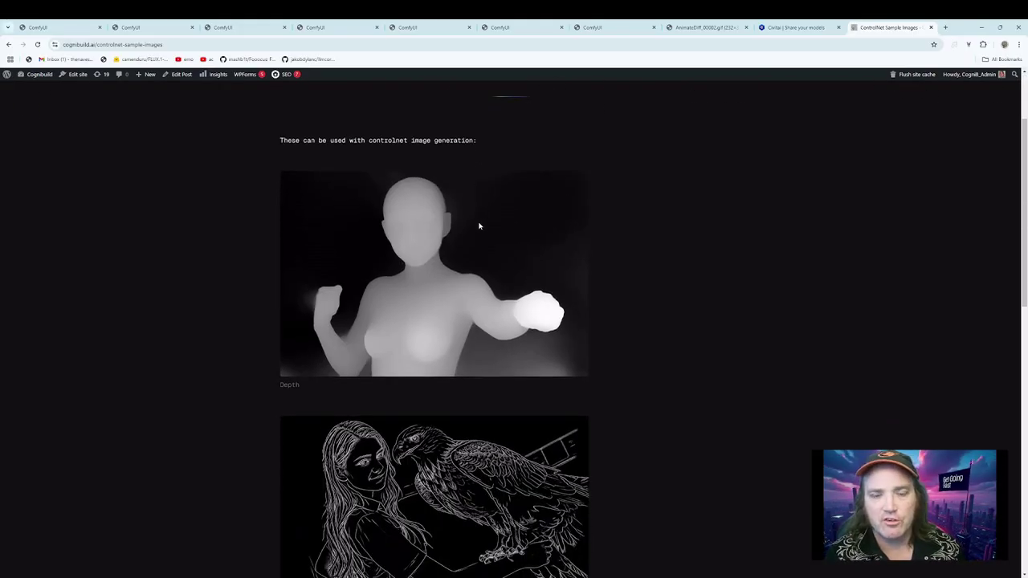
pyautogui.scroll(-5, 478, 225)
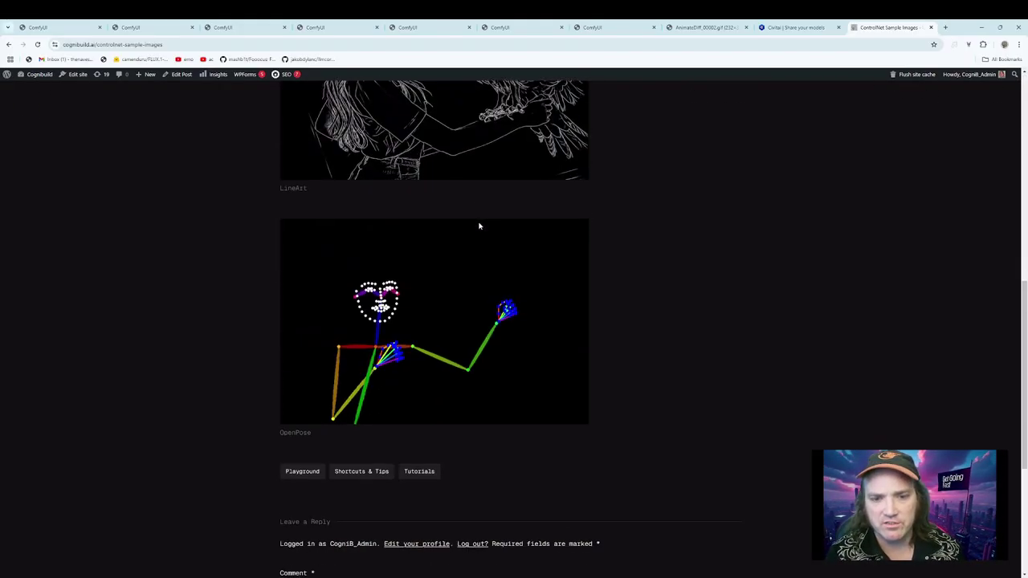
pyautogui.scroll(4, 481, 228)
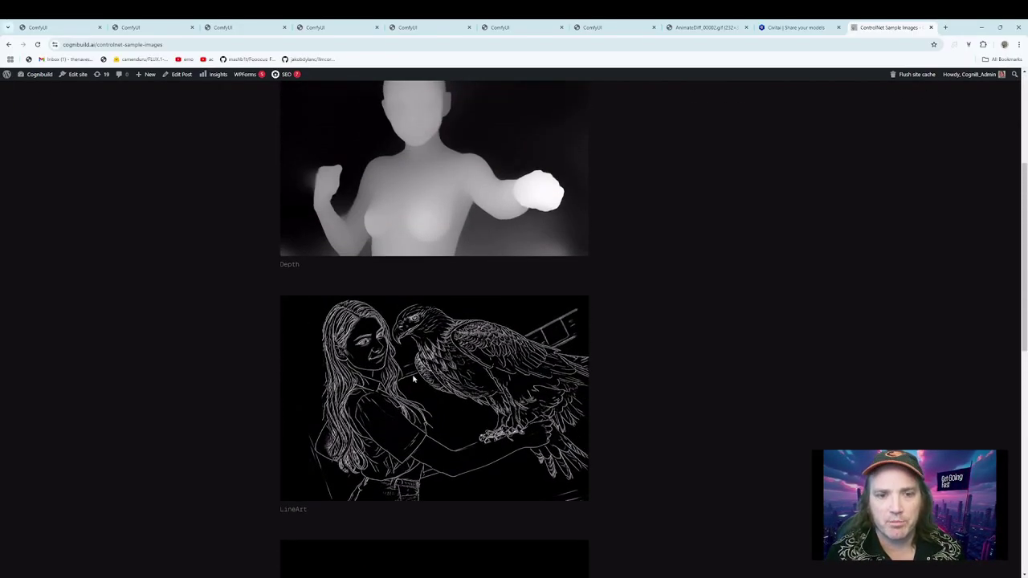
pyautogui.scroll(-3, 413, 379)
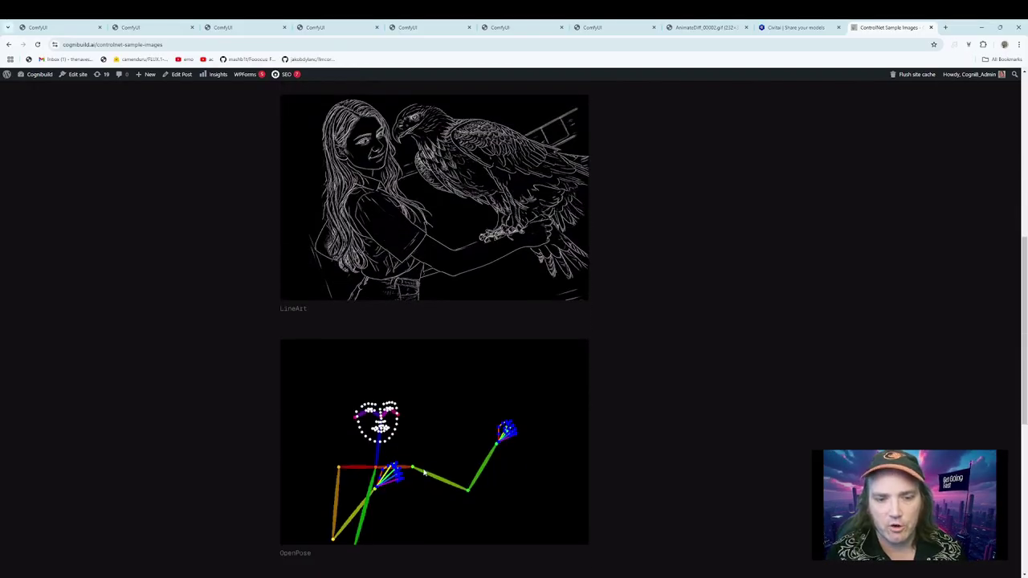
pyautogui.scroll(5, 424, 471)
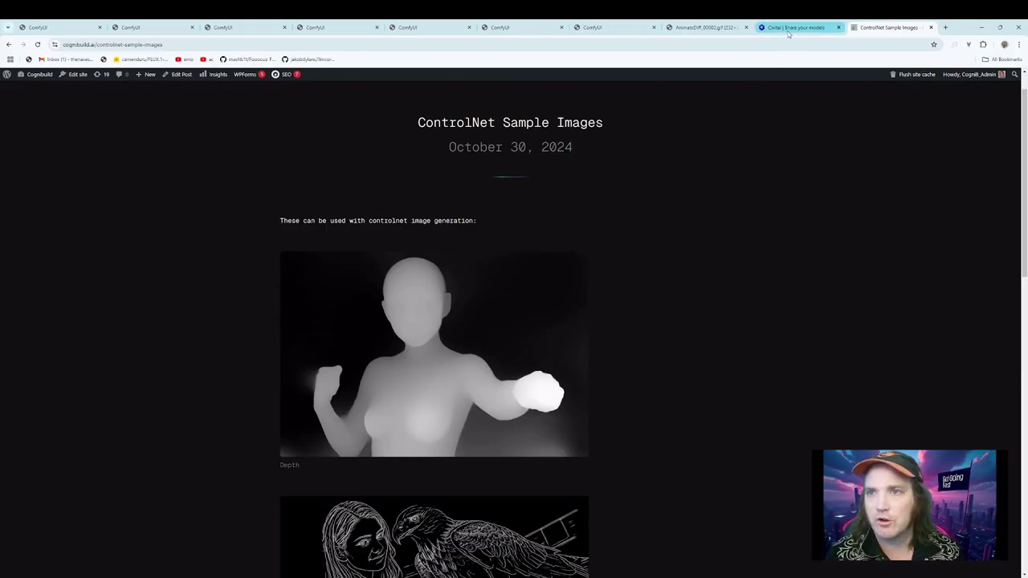
# Return to the reloaded workflow's ComfyUI tab and close the AnimateDiff_00002.gif browser tab.
pyautogui.click(705, 28)
pyautogui.click(636, 29)
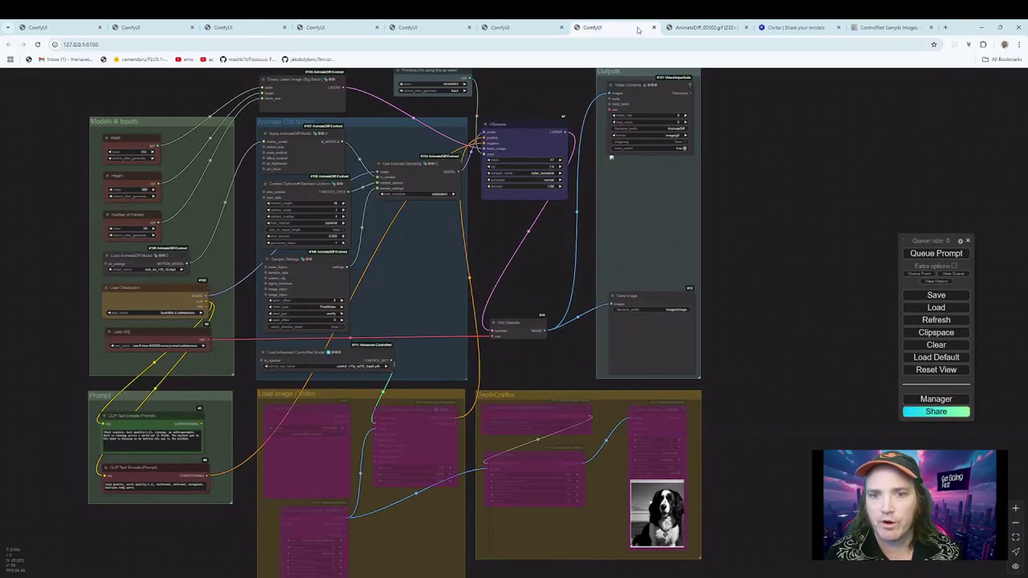
pyautogui.click(746, 27)
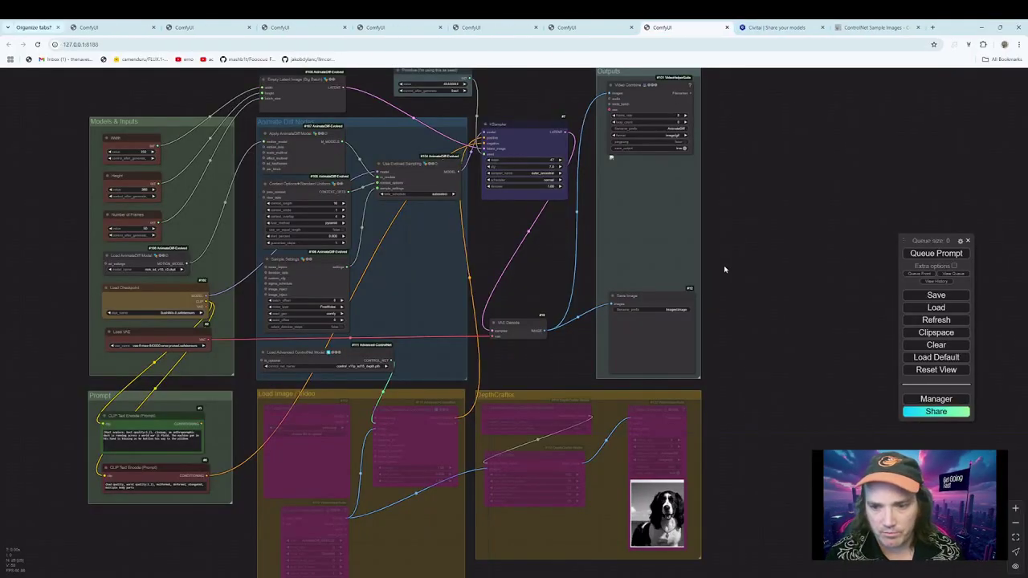
# Remove the bypass from the Load Image node in the Load Image / Video group.
pyautogui.scroll(-1, 750, 301)
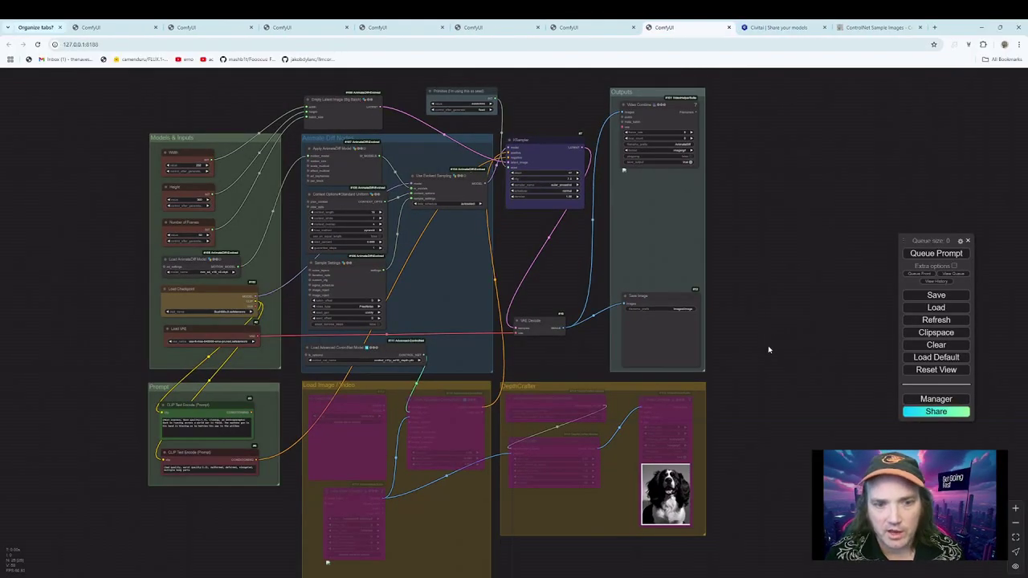
pyautogui.scroll(2, 768, 350)
pyautogui.moveTo(769, 369); pyautogui.dragTo(782, 261)
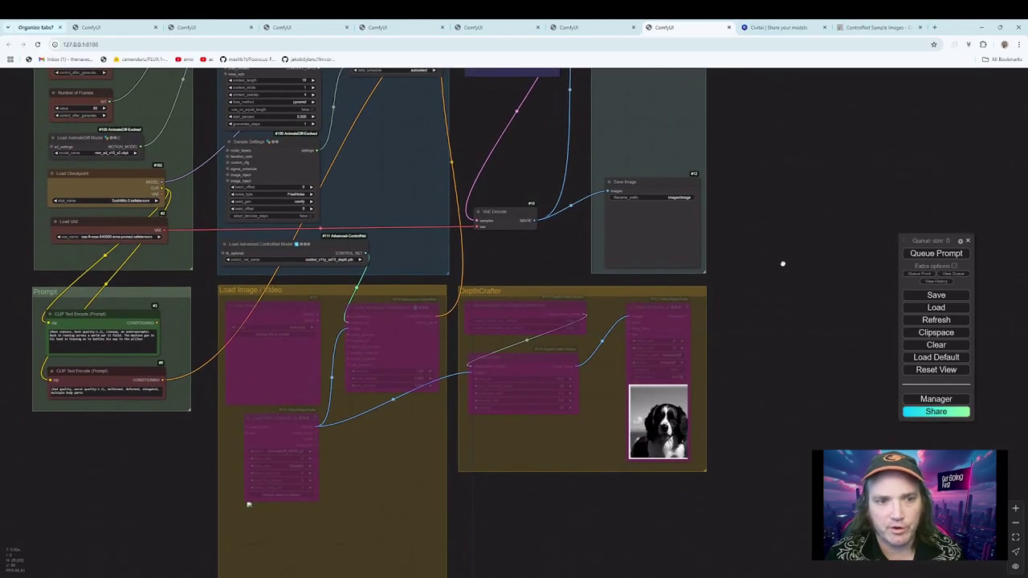
pyautogui.rightClick(270, 306)
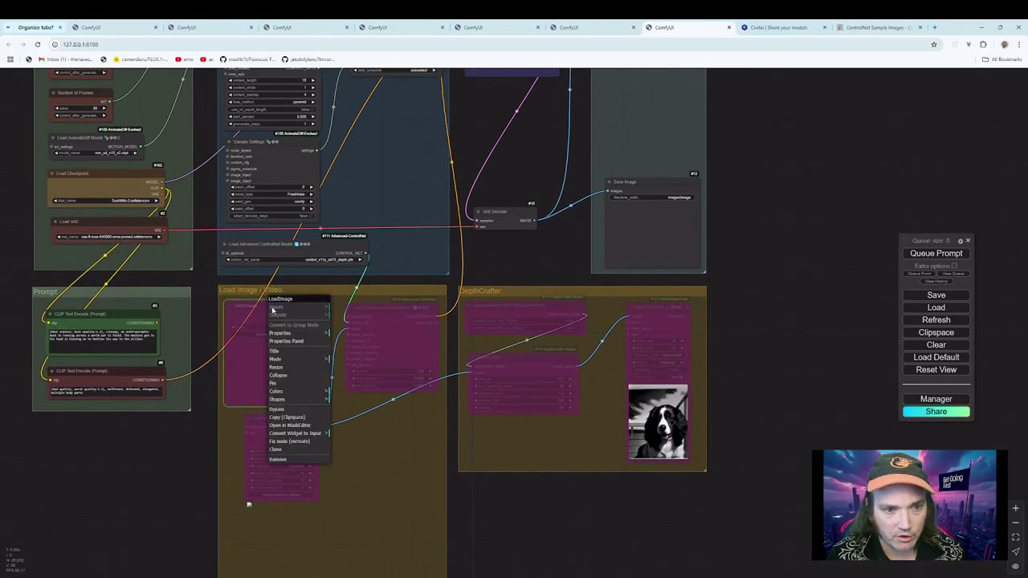
pyautogui.click(301, 413)
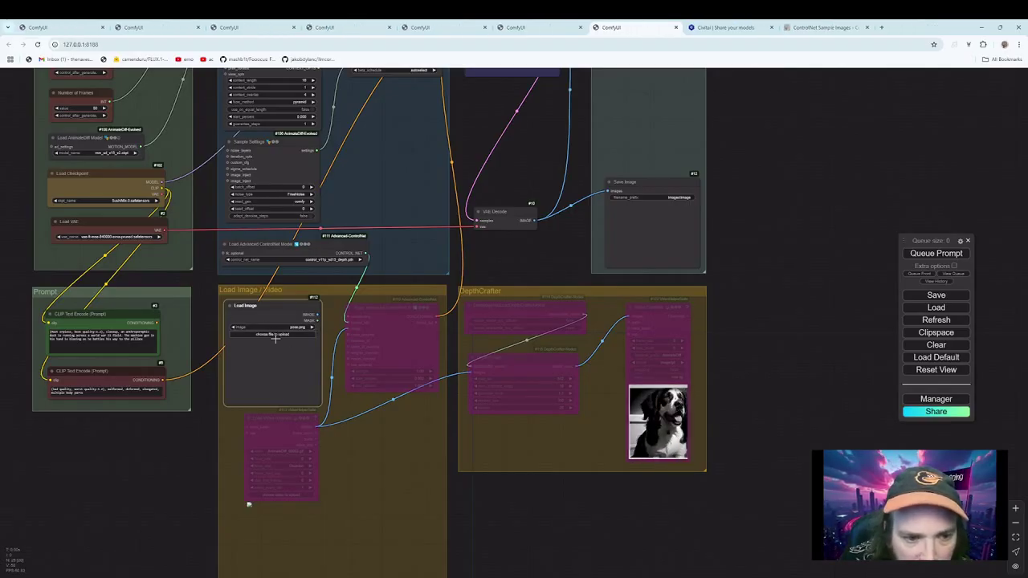
# Upload the fist-bumping depth image into the Load Image node.
pyautogui.click(284, 337)
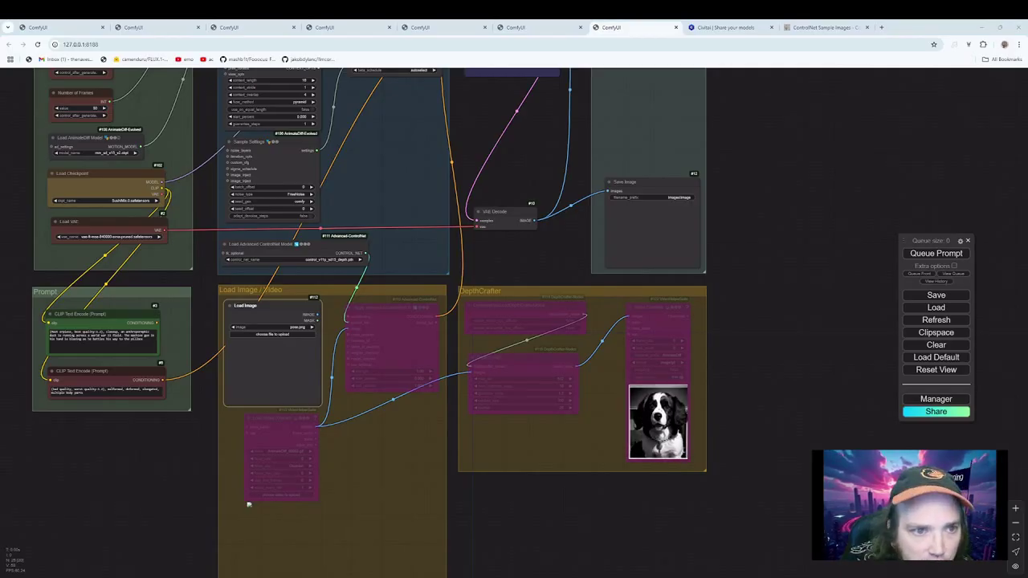
pyautogui.doubleClick(263, 159)
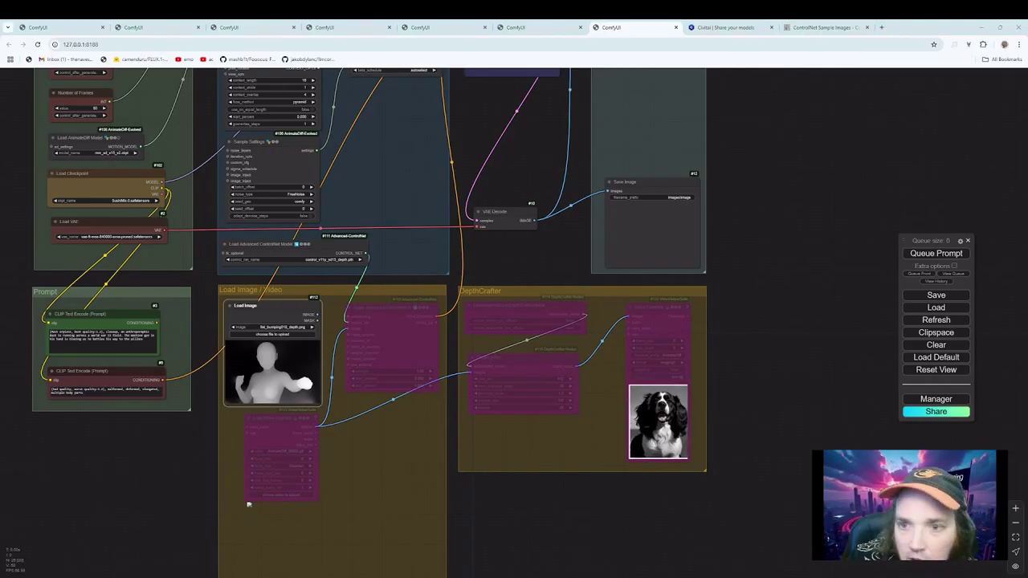
pyautogui.click(594, 536)
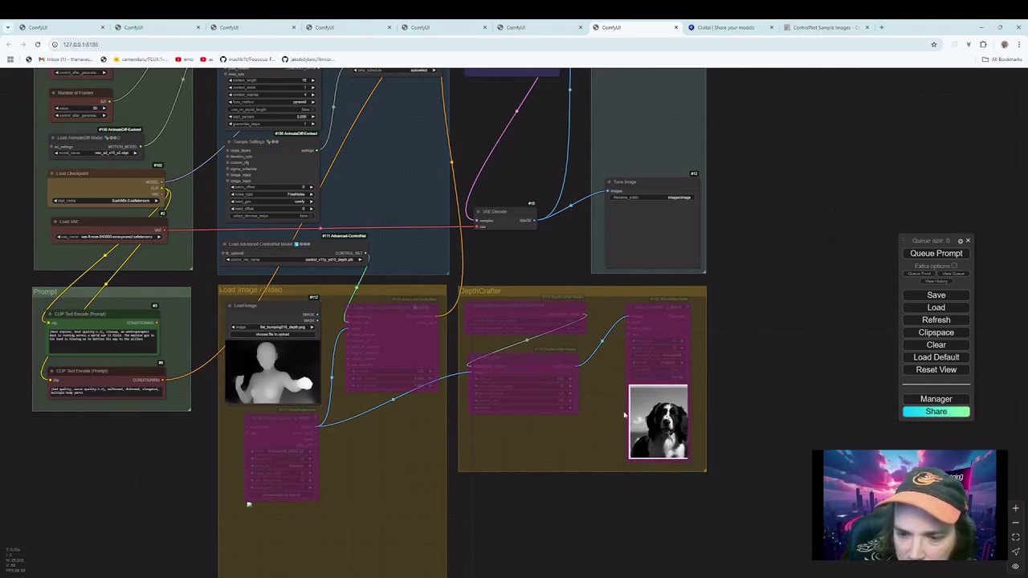
pyautogui.moveTo(508, 505); pyautogui.dragTo(542, 516)
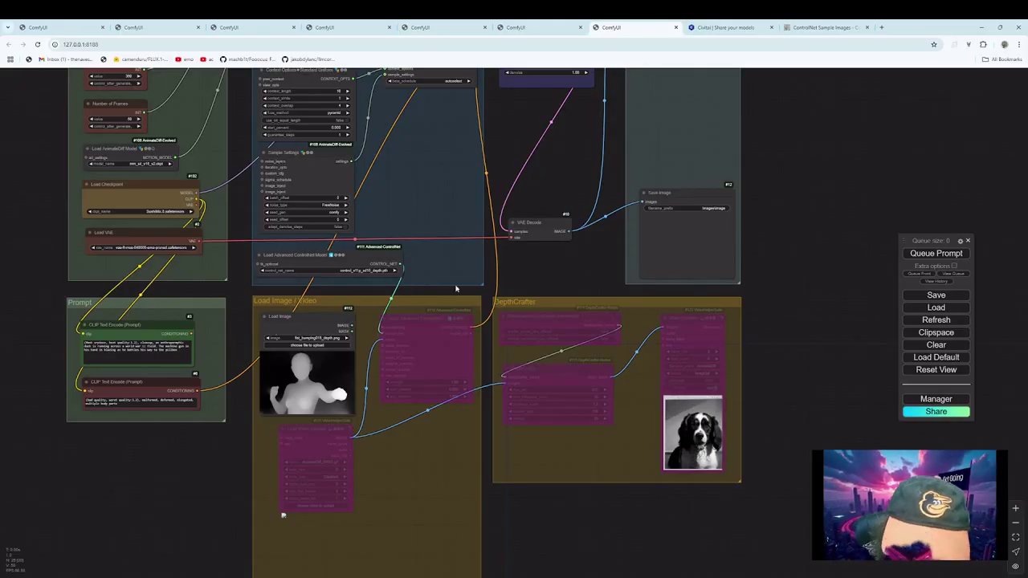
# Connect Load Image's IMAGE output to the Apply Advanced ControlNet node's image input and remove that node's bypass.
pyautogui.moveTo(594, 507); pyautogui.dragTo(600, 577)
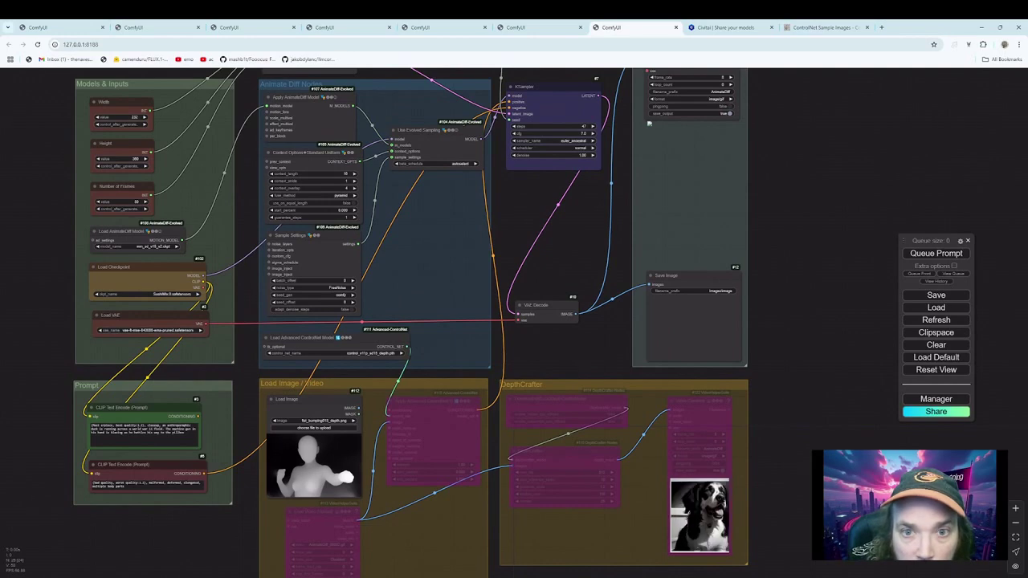
pyautogui.moveTo(359, 407); pyautogui.dragTo(389, 423)
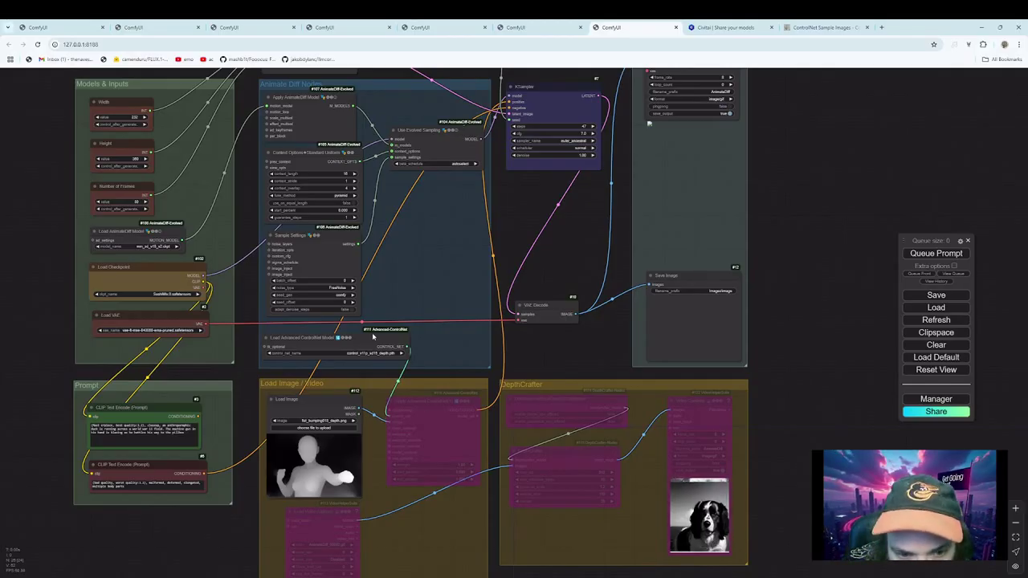
pyautogui.moveTo(372, 338); pyautogui.dragTo(341, 329)
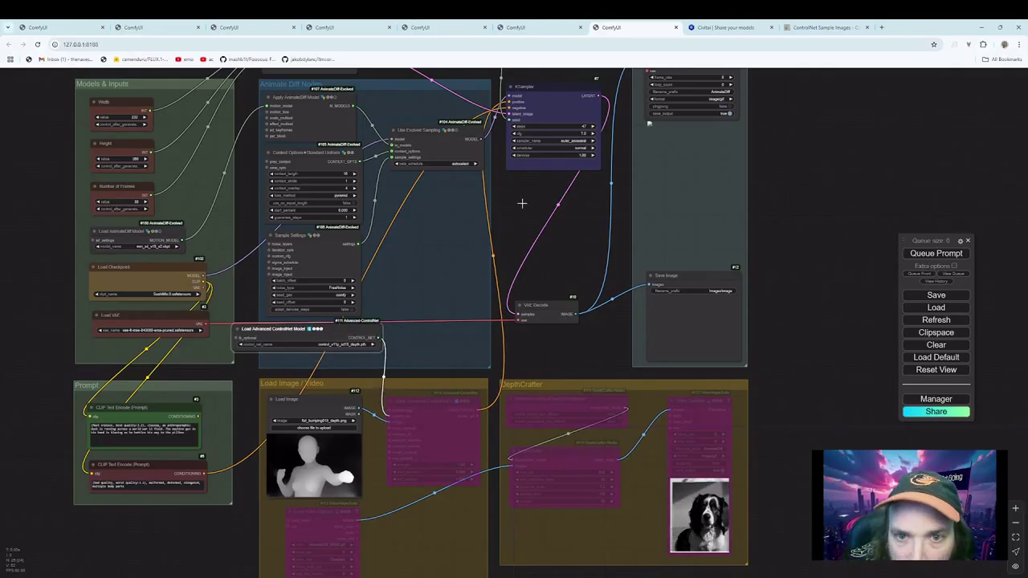
pyautogui.moveTo(447, 130); pyautogui.dragTo(403, 119)
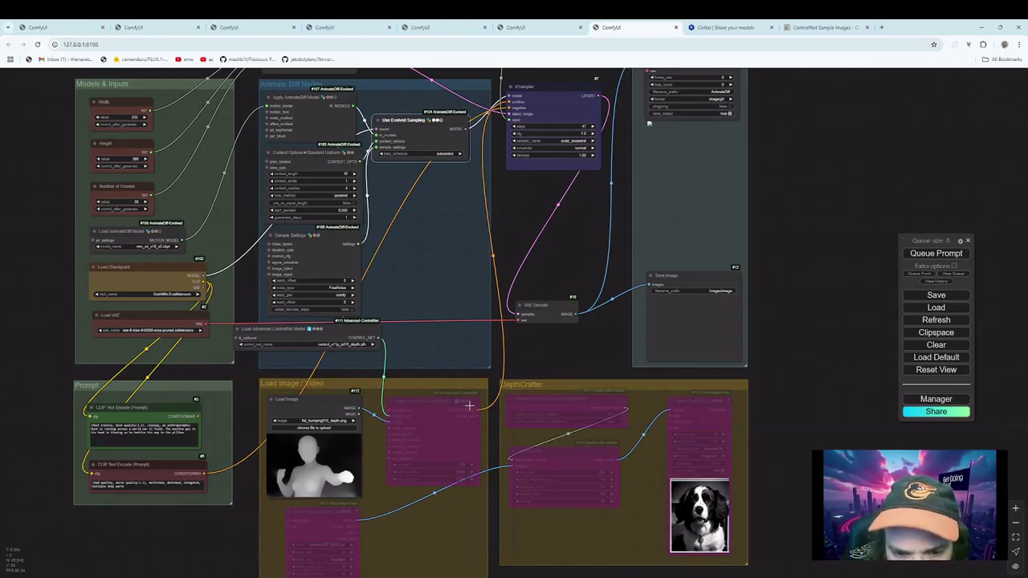
pyautogui.rightClick(444, 406)
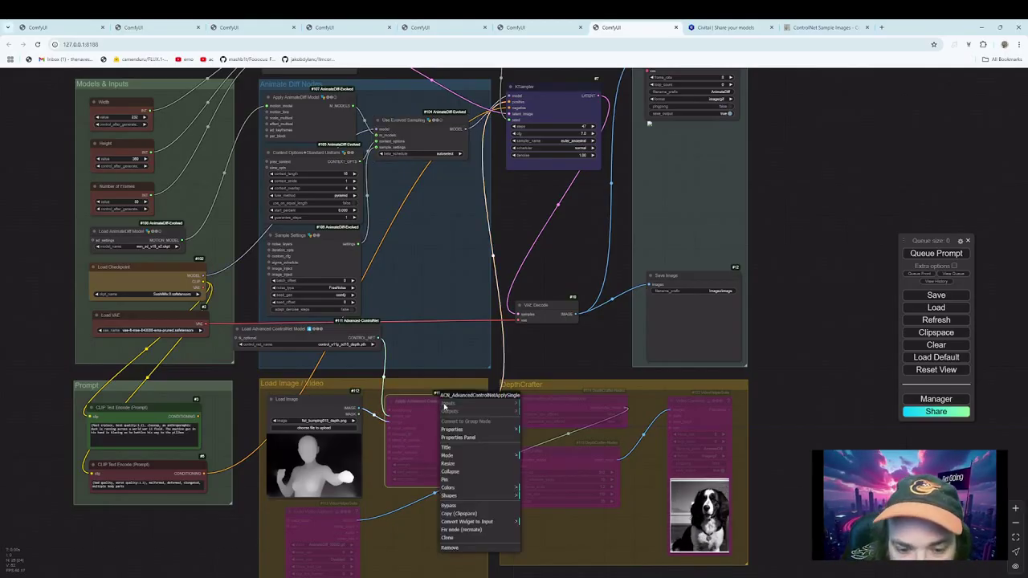
pyautogui.click(449, 505)
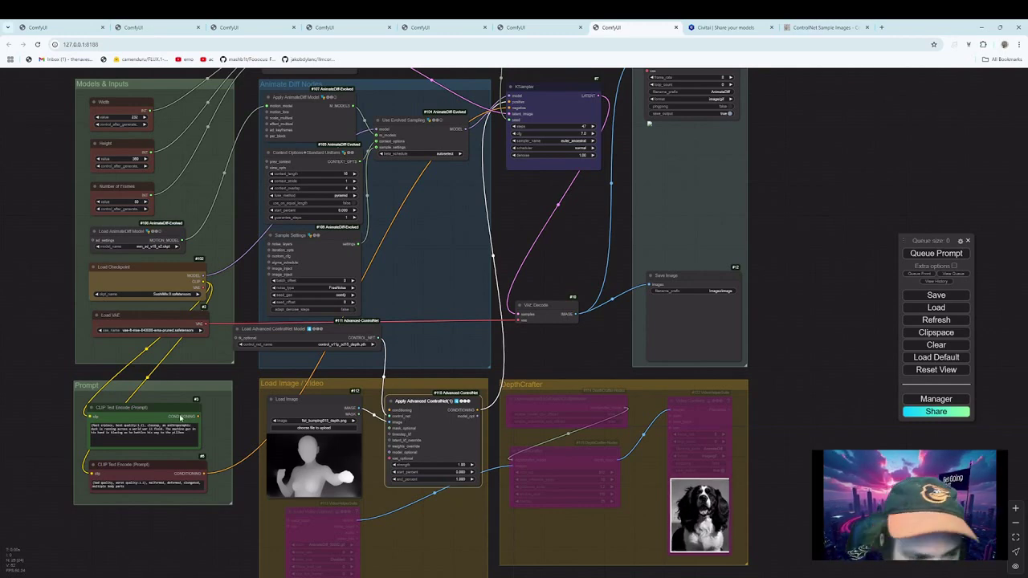
pyautogui.click(118, 428)
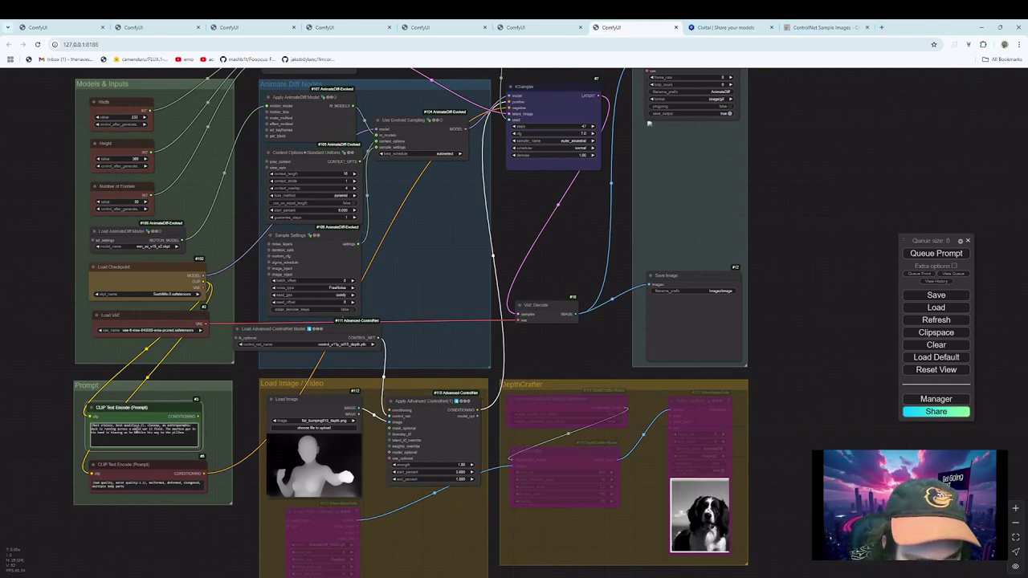
pyautogui.doubleClick(118, 429)
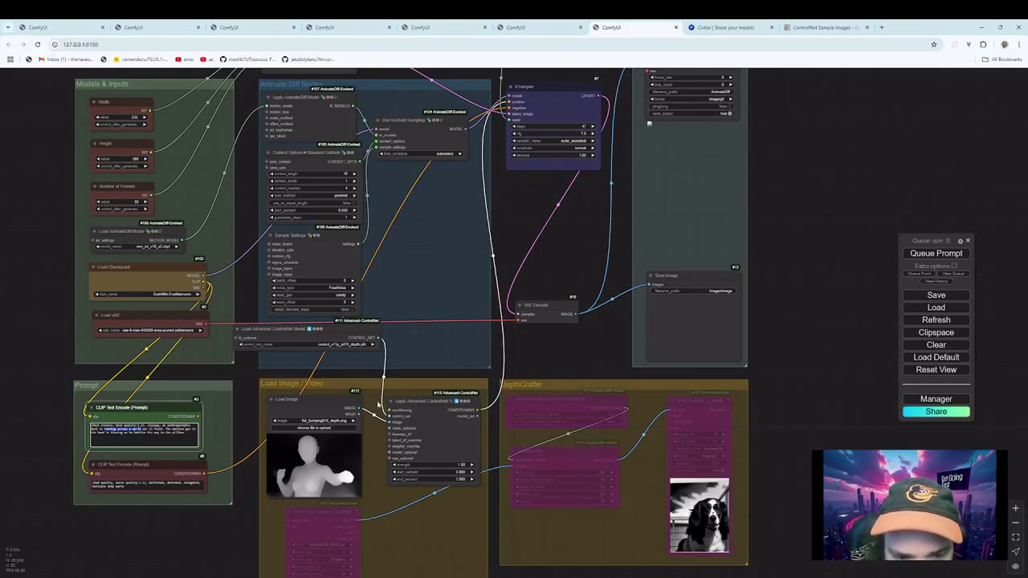
pyautogui.click(351, 408)
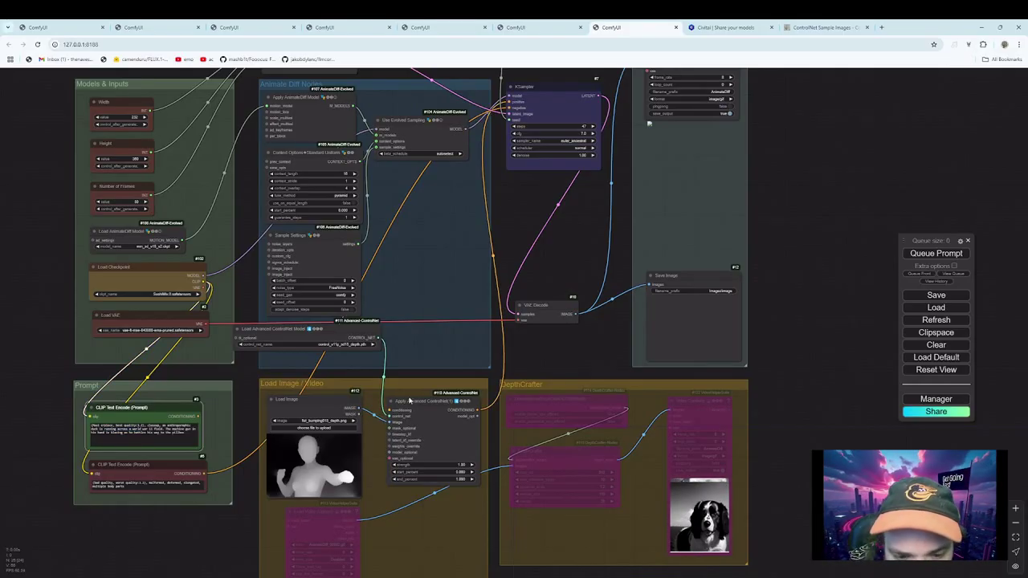
# Move the Load Advanced ControlNet Model node back inside the Animate Diff Nodes group and switch through its models, ending on control_v11p_sd15_depth.pth.
pyautogui.moveTo(533, 192); pyautogui.dragTo(510, 279)
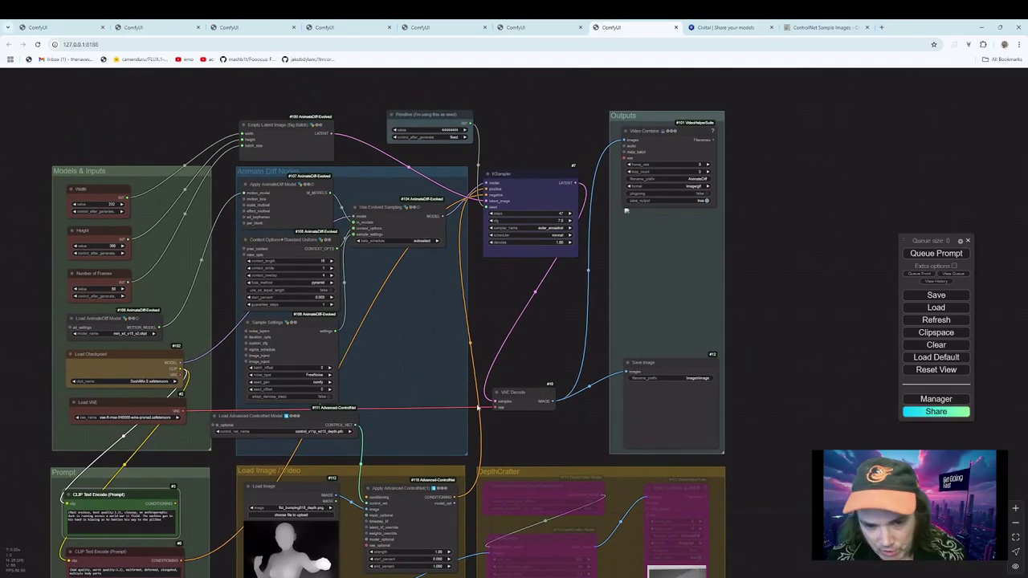
pyautogui.moveTo(489, 322); pyautogui.dragTo(509, 294)
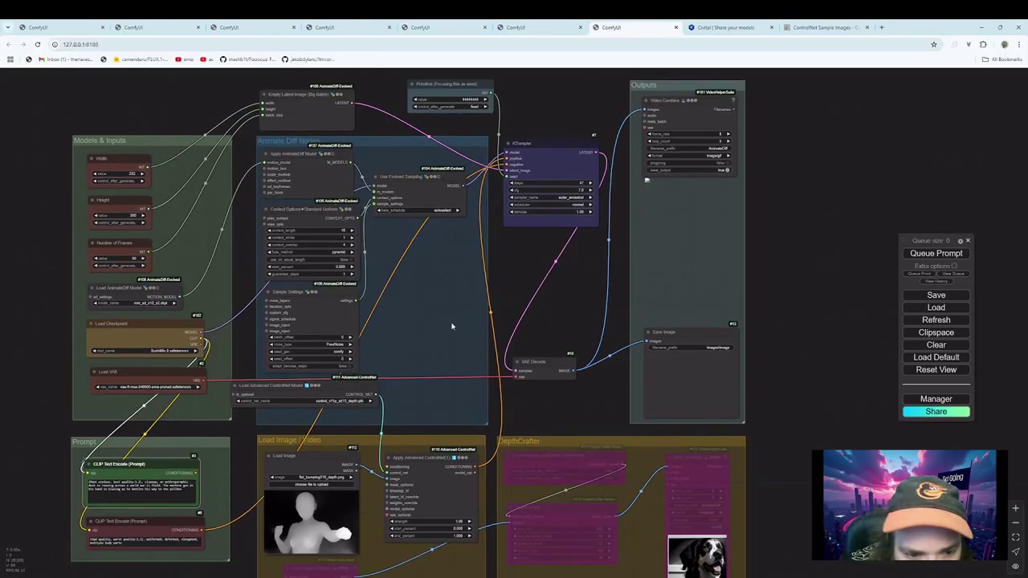
pyautogui.moveTo(280, 387); pyautogui.dragTo(318, 388)
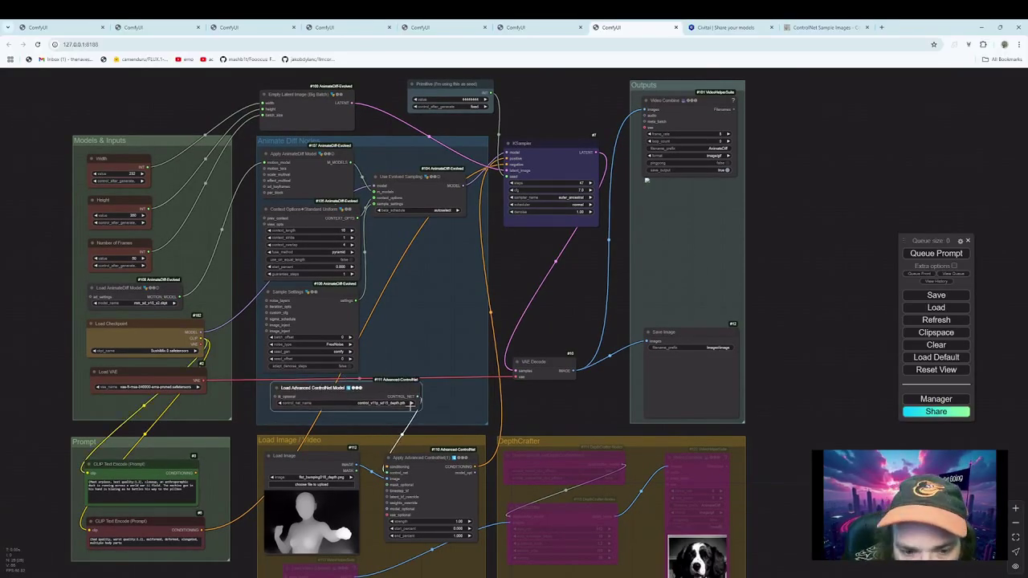
pyautogui.click(393, 404)
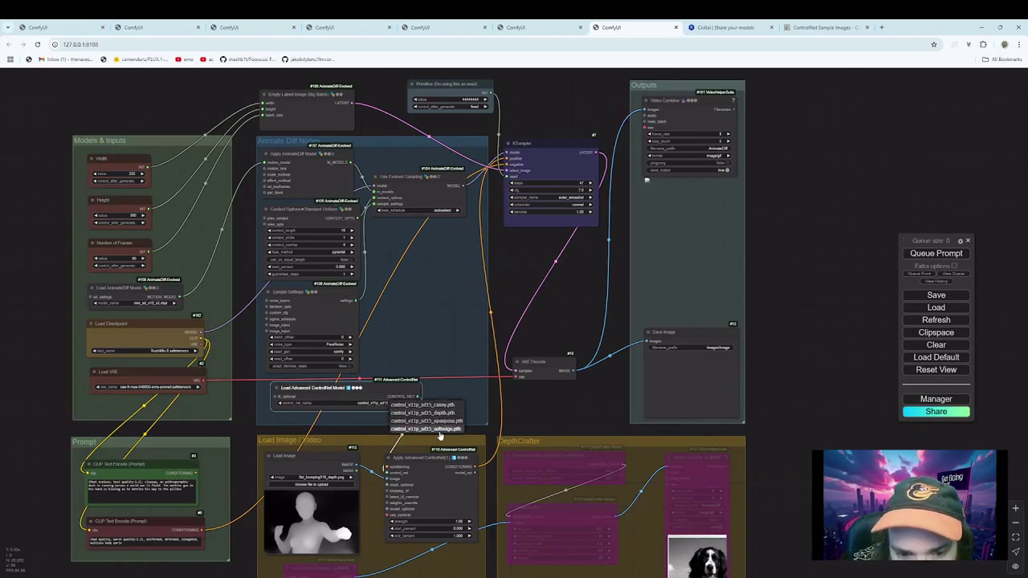
pyautogui.click(425, 421)
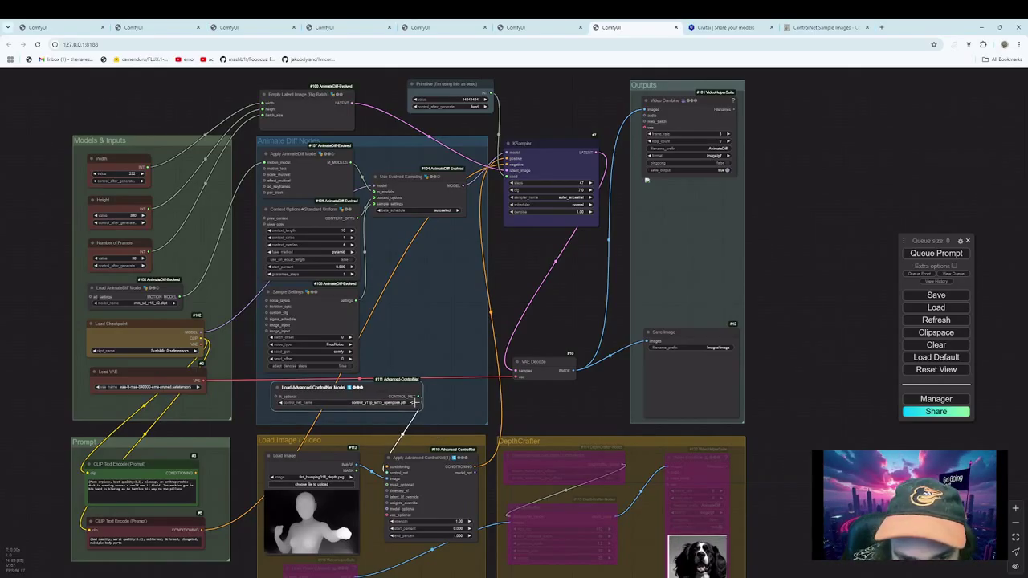
pyautogui.click(415, 404)
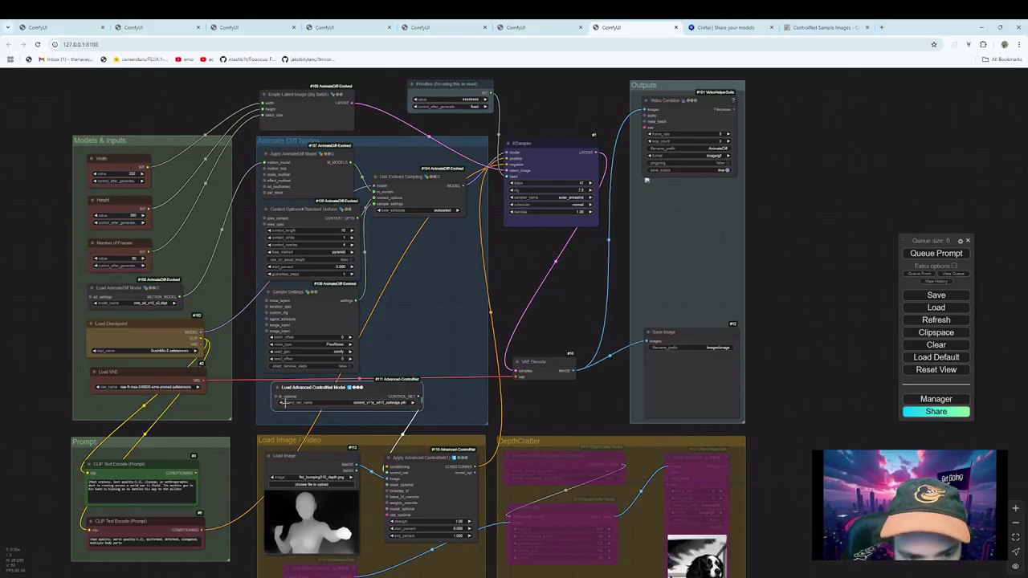
pyautogui.click(282, 403)
pyautogui.click(282, 403)
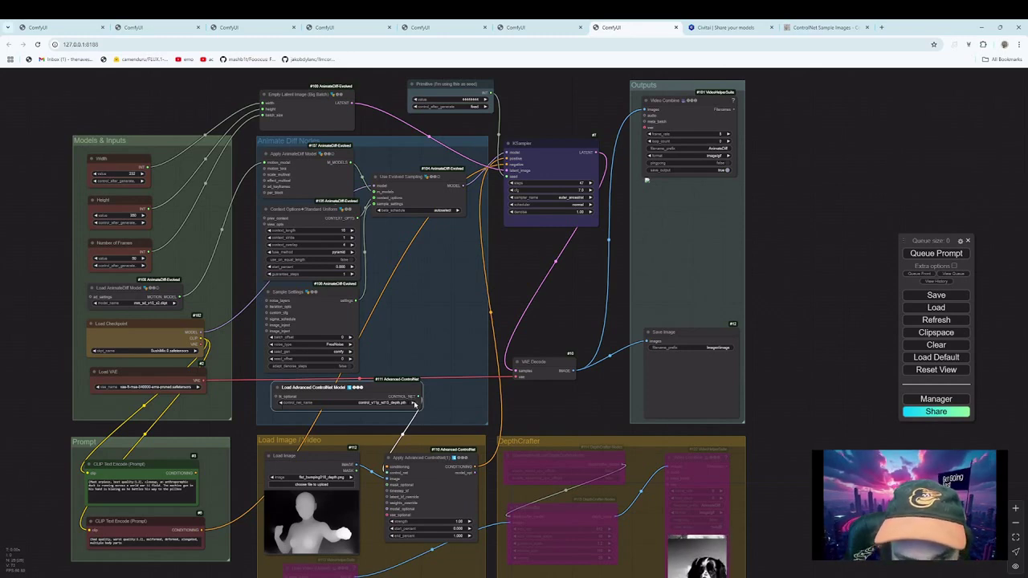
pyautogui.click(414, 401)
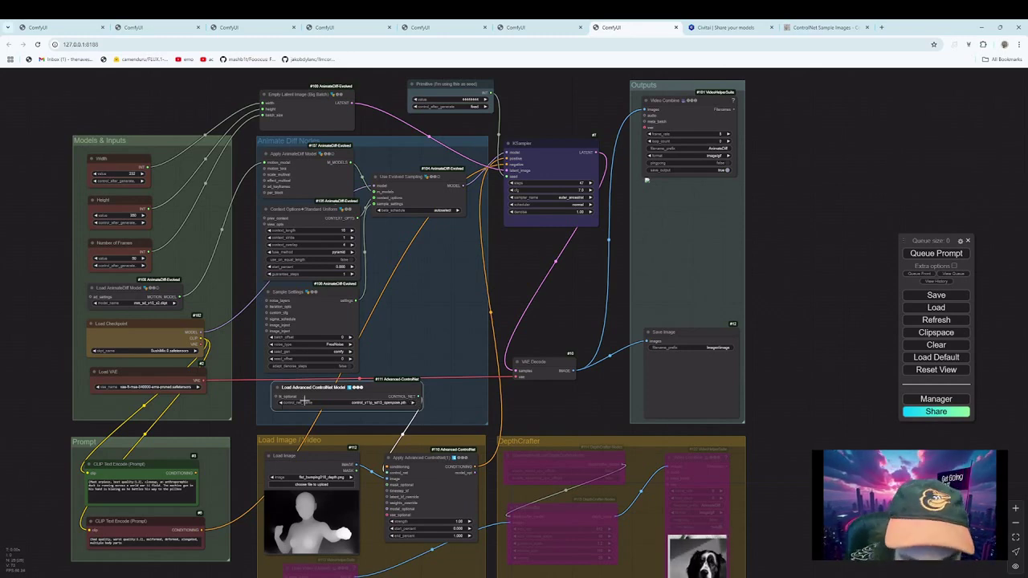
pyautogui.click(281, 402)
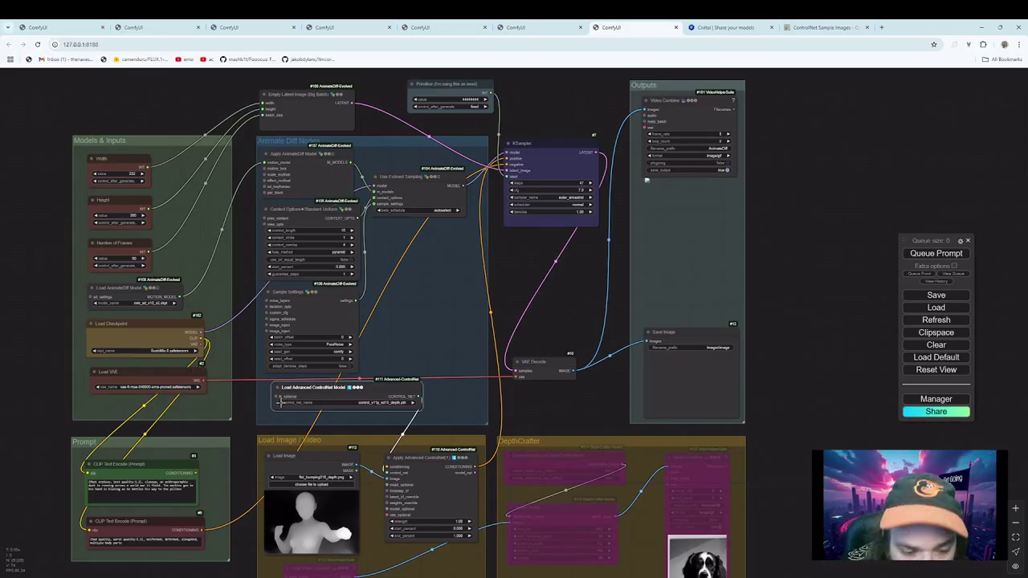
# Replace the positive prompt's duck scene with "an image of a japanese geish kung-fu master", describing her ki energy force and face painted like avatar from the cartoon.
pyautogui.click(182, 491)
pyautogui.hotkey('ctrl', 'a')
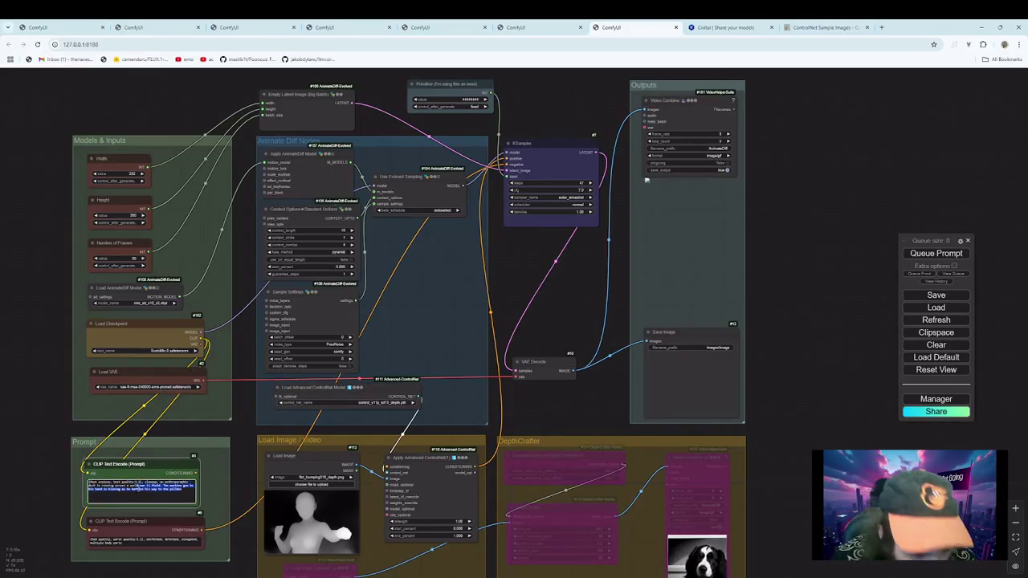
pyautogui.scroll(7, 177, 491)
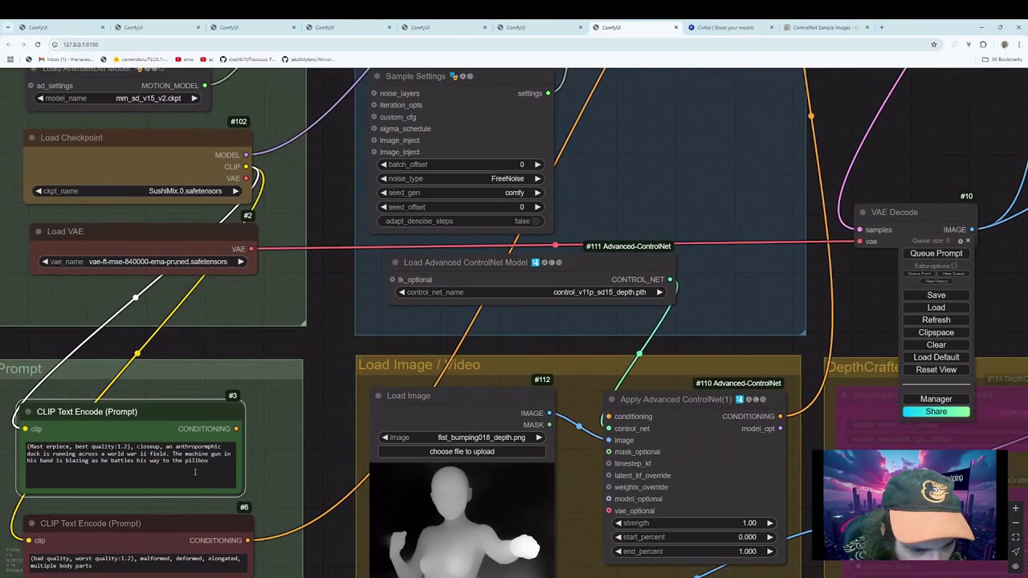
pyautogui.moveTo(194, 472); pyautogui.dragTo(174, 446)
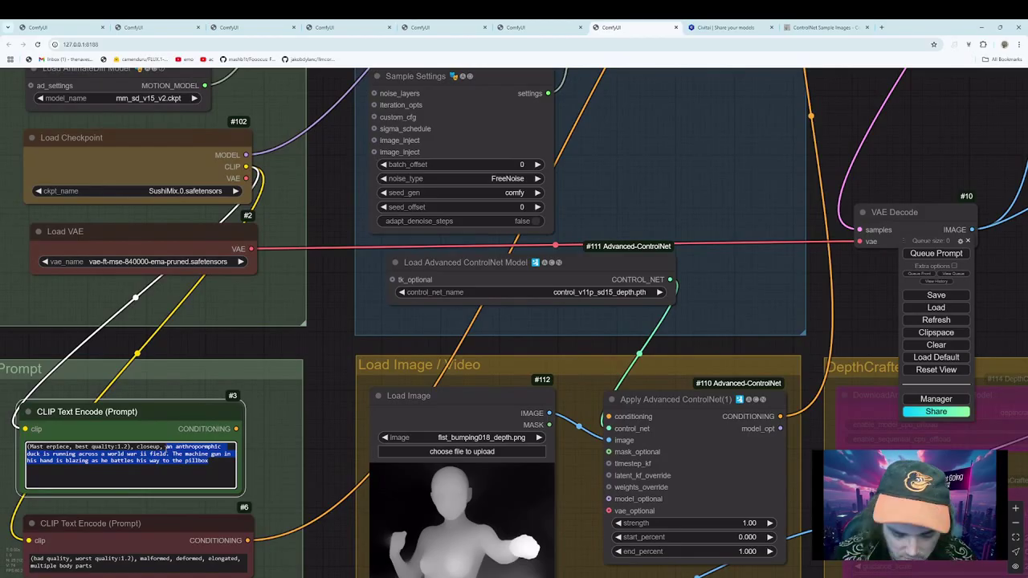
pyautogui.press('BackSpace')
pyautogui.write('an image of a jap')
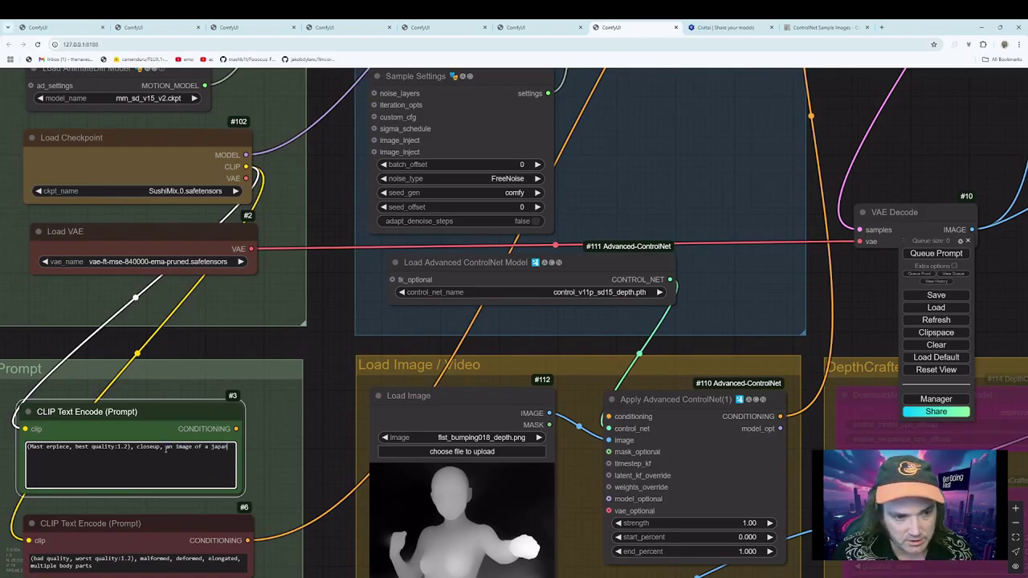
pyautogui.write('anese geis')
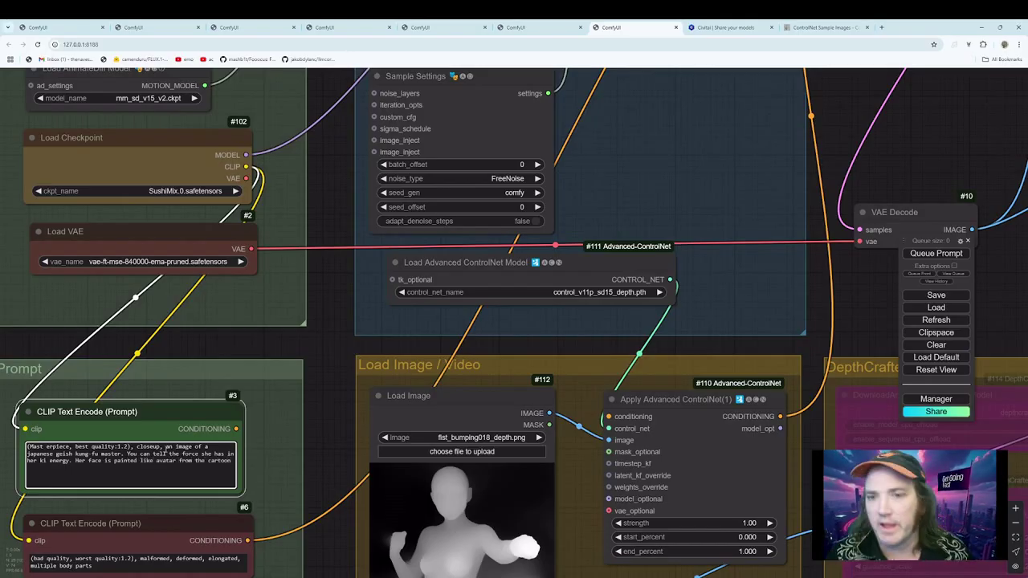
# Increase the animation's width value and set its height to 200 in the Models & Inputs group.
pyautogui.scroll(-6, 431, 222)
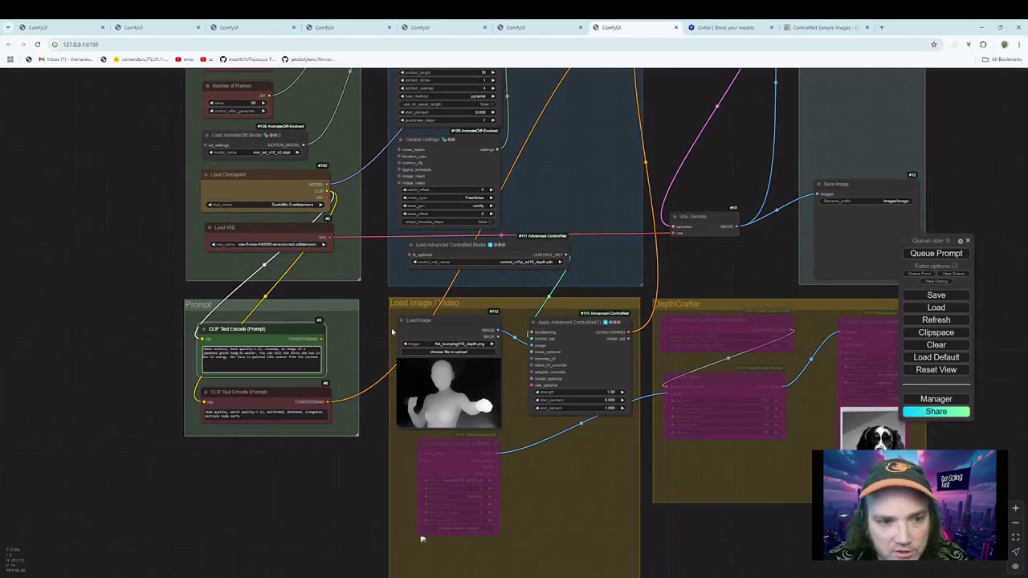
pyautogui.moveTo(669, 142); pyautogui.dragTo(588, 217)
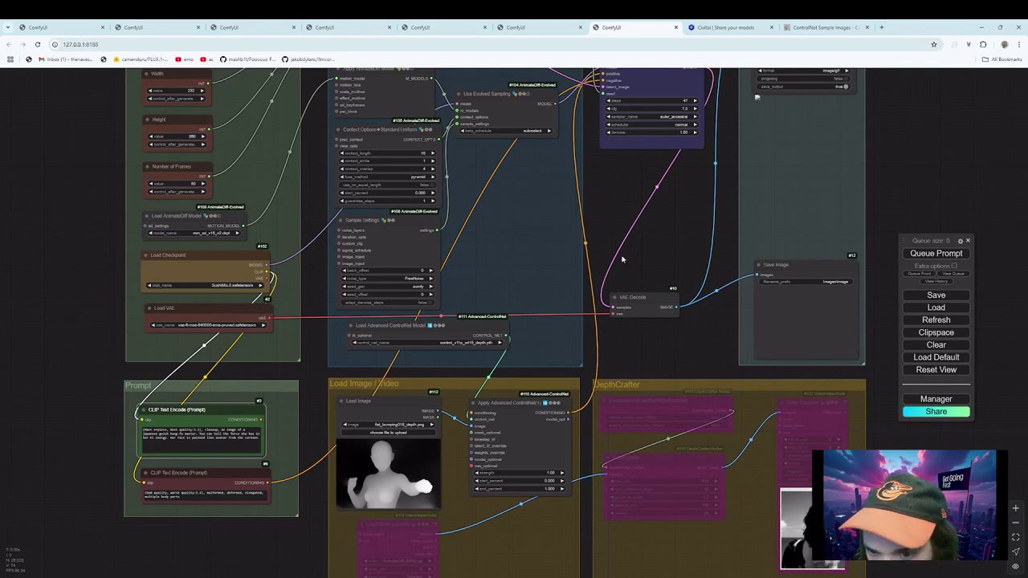
pyautogui.moveTo(666, 220); pyautogui.dragTo(661, 350)
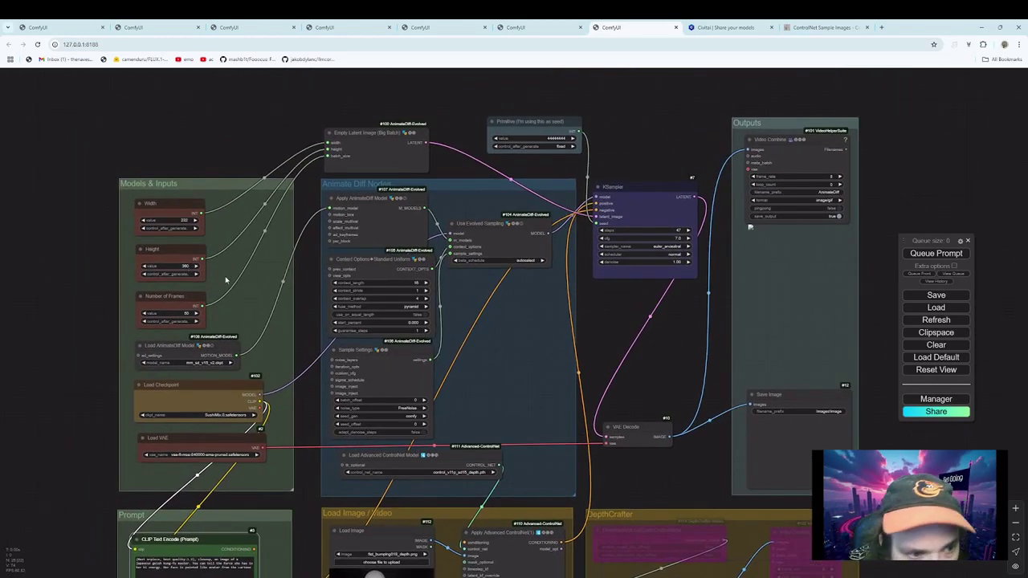
pyautogui.click(169, 219)
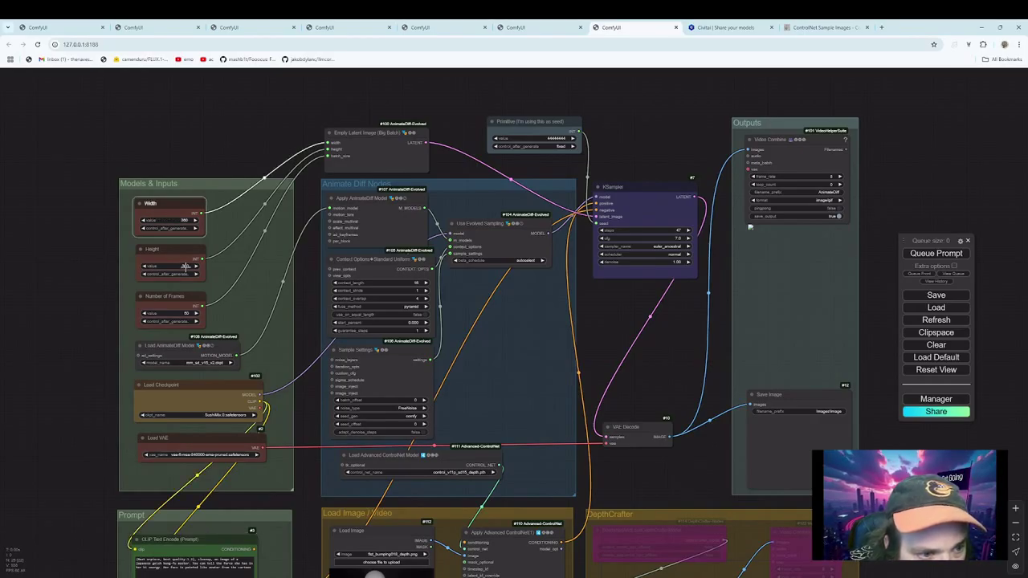
pyautogui.click(175, 265)
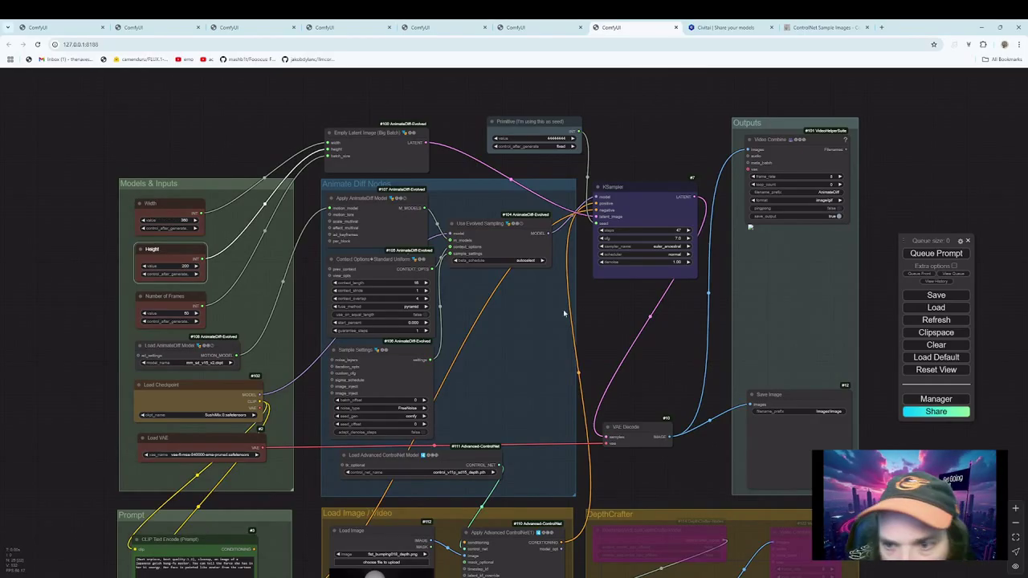
# Lower the KSampler's steps and set the Number of Frames to 42.
pyautogui.click(677, 231)
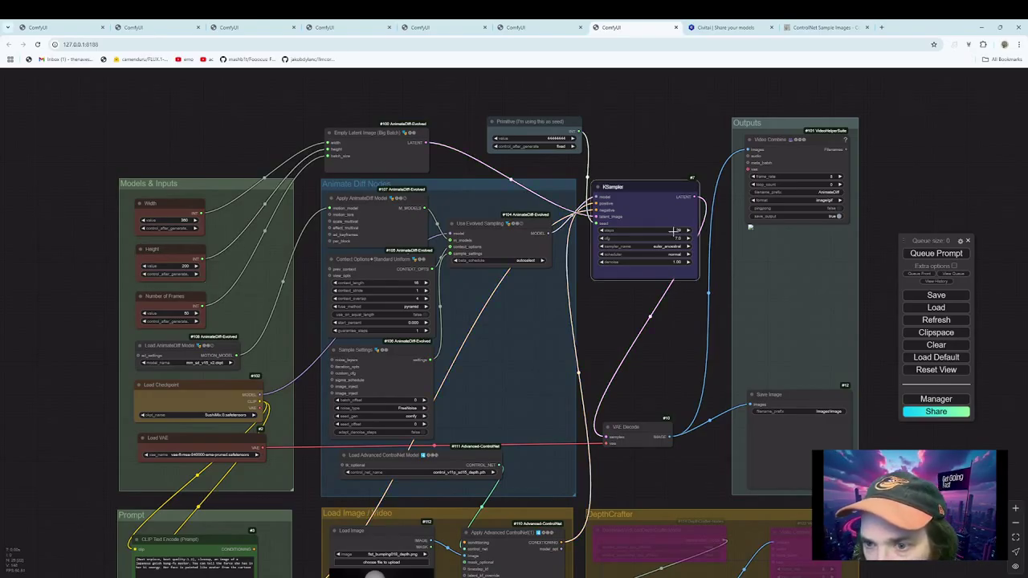
pyautogui.click(610, 321)
pyautogui.click(182, 314)
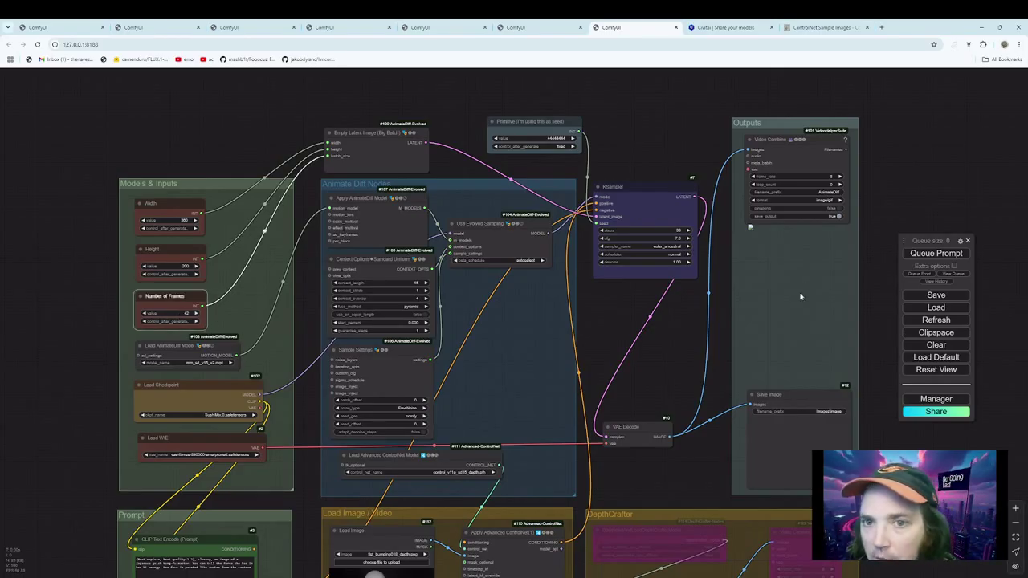
# Try to queue the prompt with the depth ControlNet enabled.
pyautogui.click(941, 254)
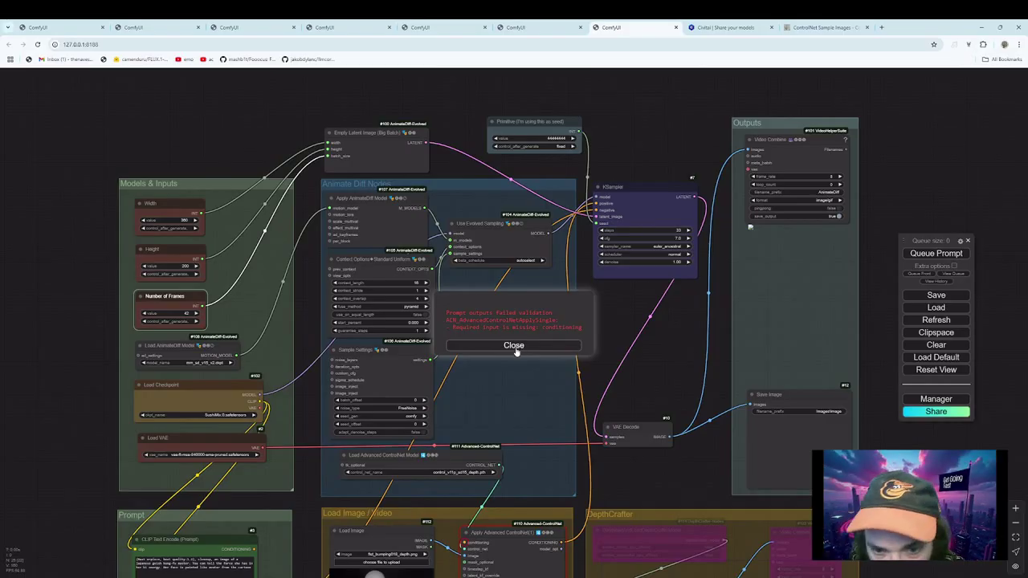
pyautogui.click(514, 346)
# Connect the positive prompt's CONDITIONING output to Apply Advanced ControlNet's conditioning input, and move the KSampler's negative link onto that same input.
pyautogui.moveTo(642, 361); pyautogui.dragTo(683, 194)
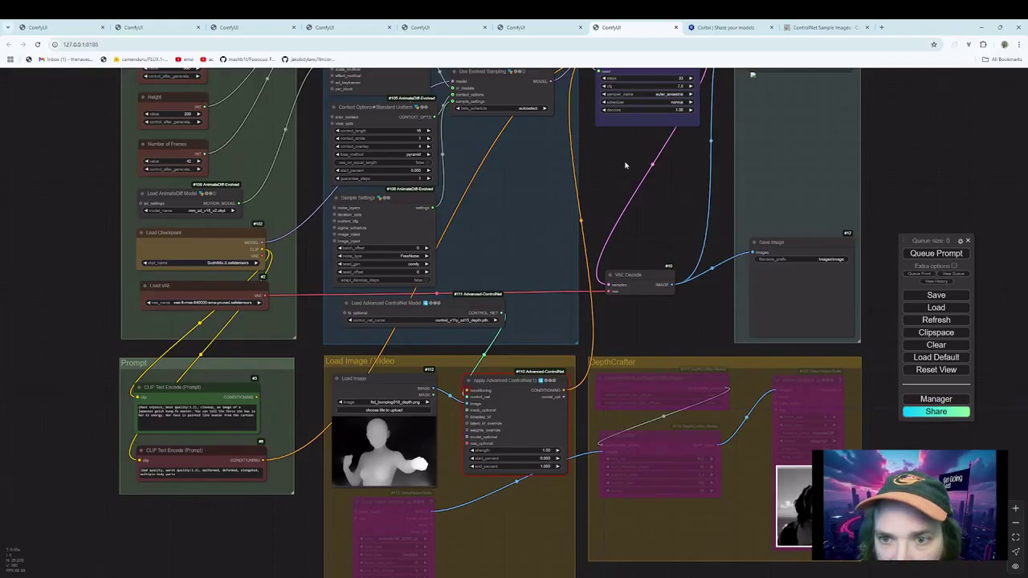
pyautogui.moveTo(669, 224); pyautogui.dragTo(603, 295)
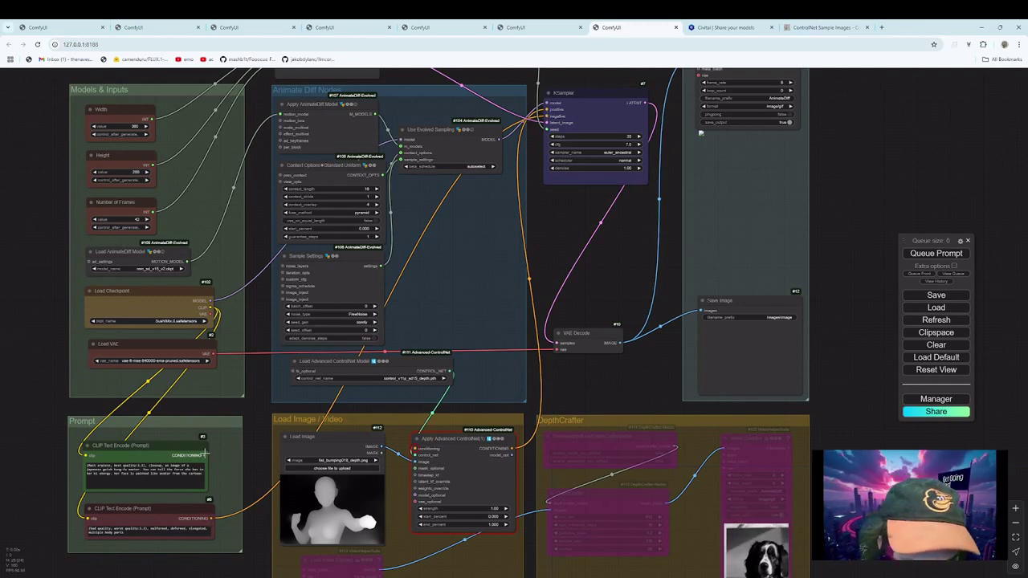
pyautogui.moveTo(207, 455); pyautogui.dragTo(416, 448)
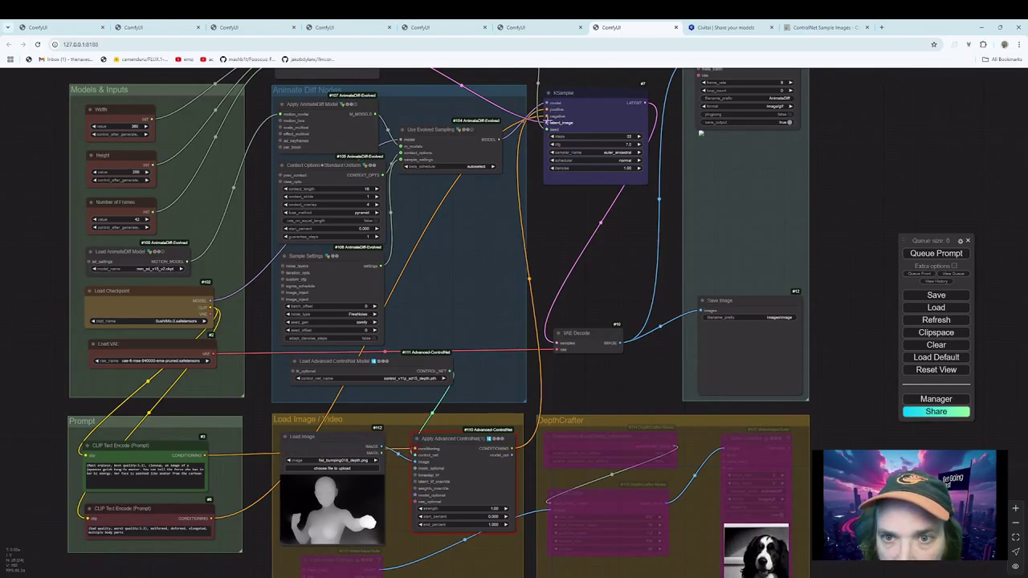
pyautogui.moveTo(550, 117); pyautogui.dragTo(416, 454)
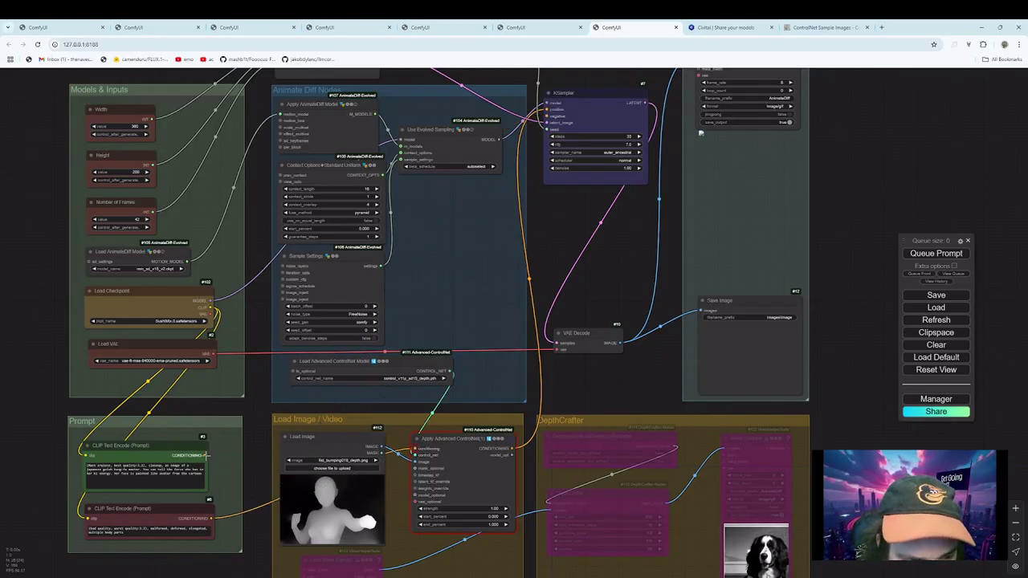
# Link the positive prompt's CONDITIONING to Apply Advanced ControlNet and the negative prompt's to the KSampler's negative input, and queue the prompt.
pyautogui.moveTo(206, 455); pyautogui.dragTo(416, 448)
pyautogui.moveTo(209, 514); pyautogui.dragTo(548, 117)
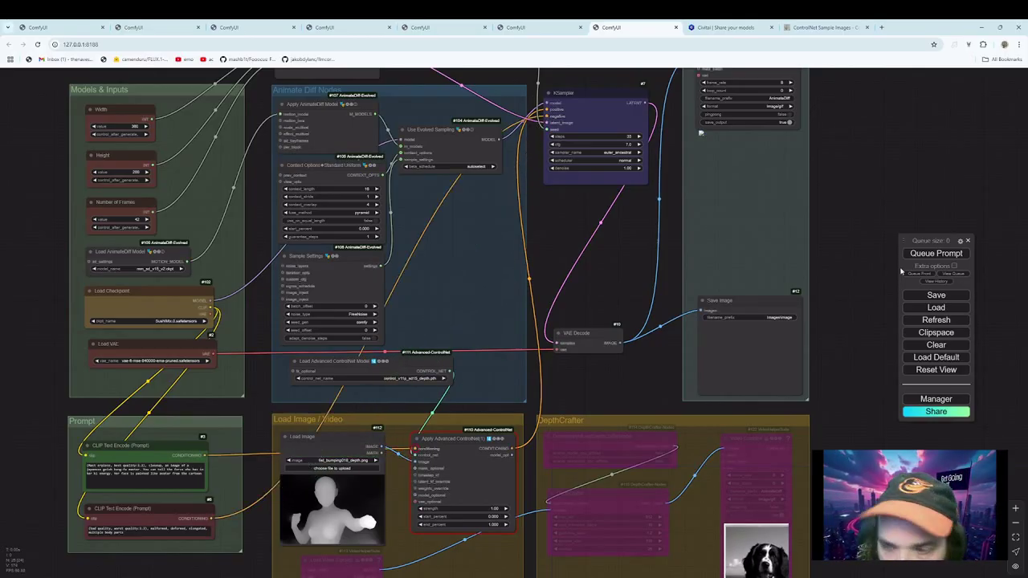
pyautogui.click(955, 255)
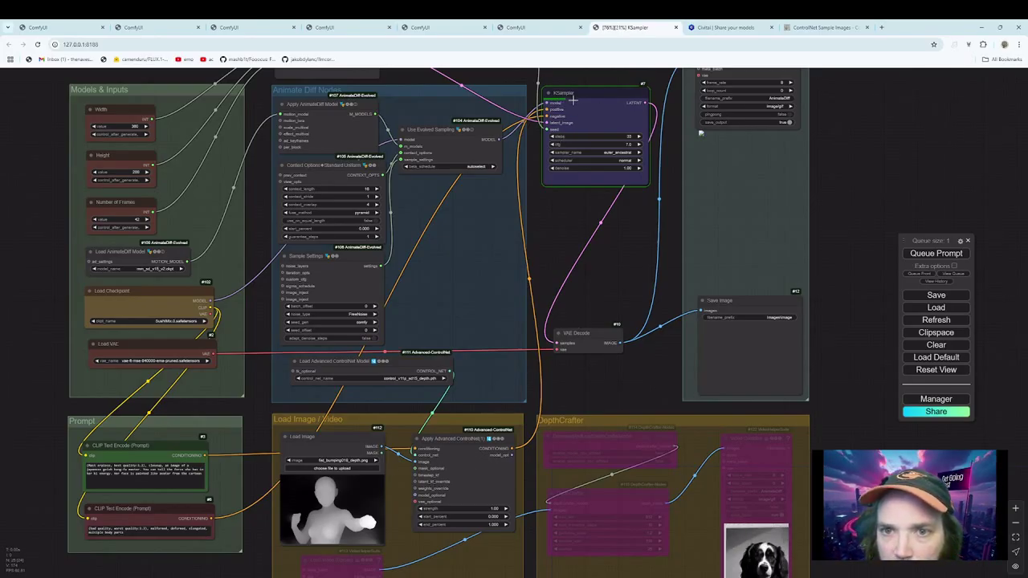
# Redraw the link from the positive prompt's CONDITIONING output to Apply Advanced ControlNet's conditioning input.
pyautogui.moveTo(629, 247); pyautogui.dragTo(615, 294)
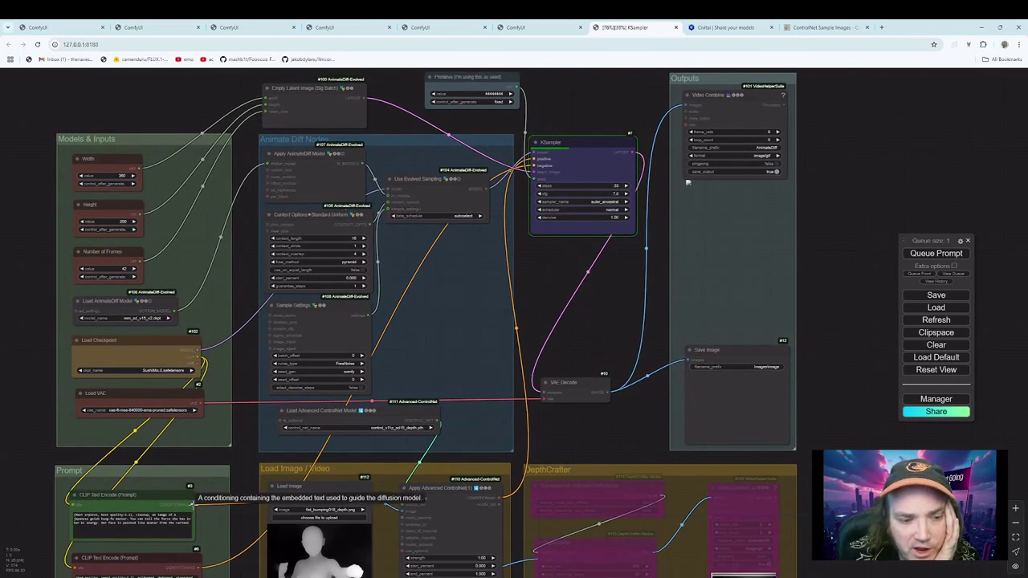
pyautogui.moveTo(191, 504); pyautogui.dragTo(404, 498)
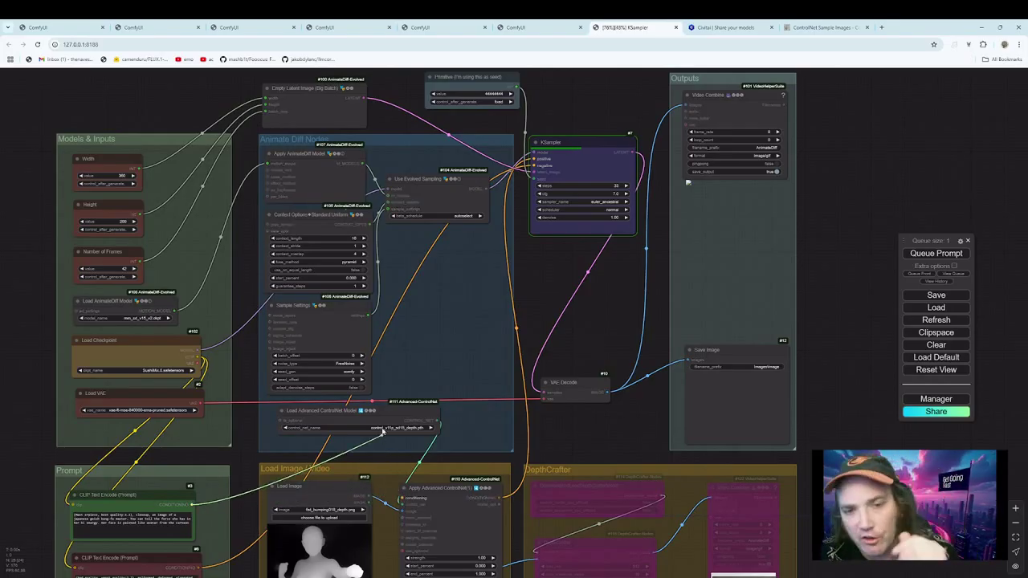
pyautogui.moveTo(382, 431); pyautogui.dragTo(397, 500)
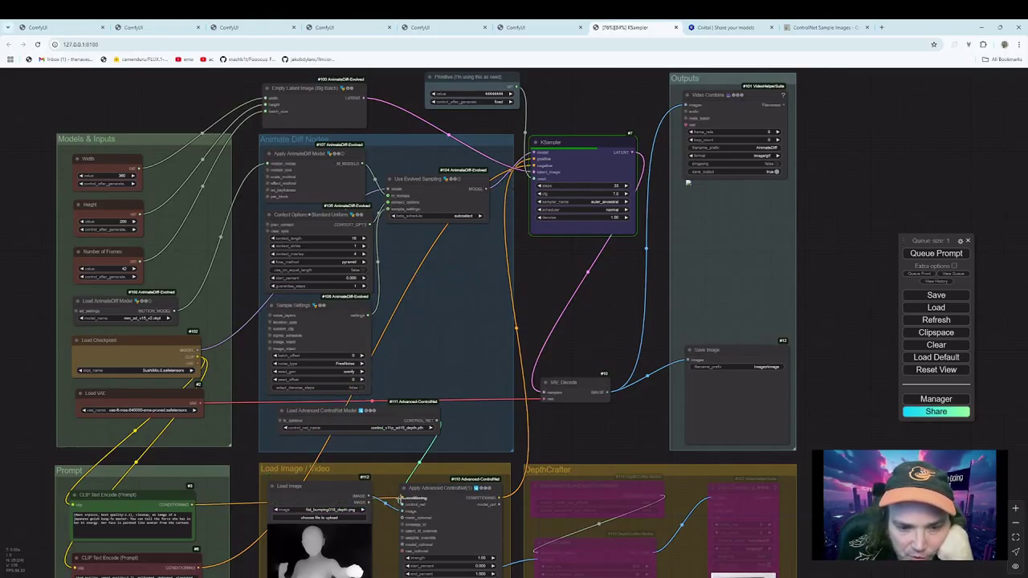
# Follow the depth-guided generation and compare the finished kung-fu animation with the depth image's pose.
pyautogui.moveTo(619, 426); pyautogui.dragTo(595, 316)
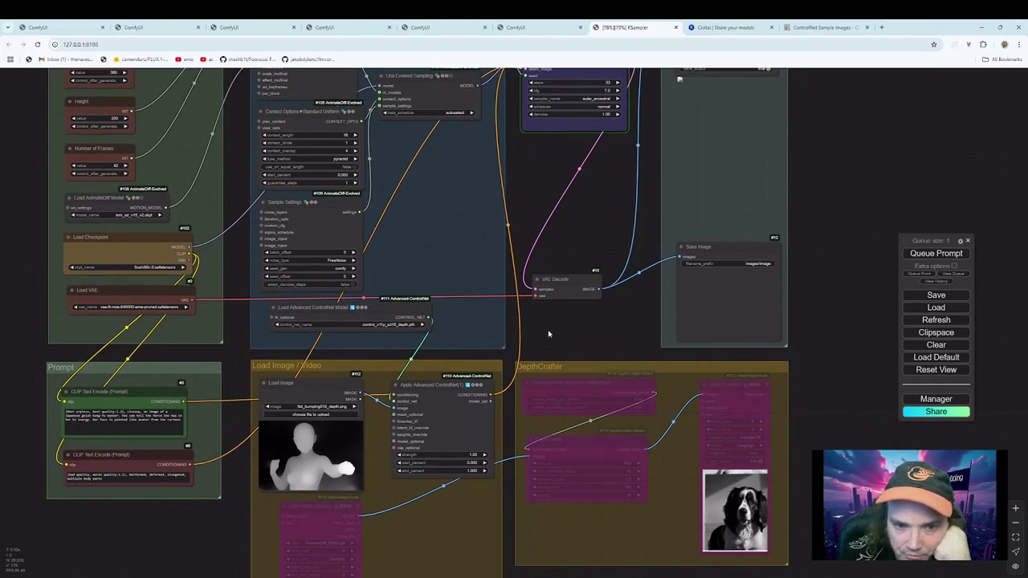
pyautogui.moveTo(548, 333); pyautogui.dragTo(527, 340)
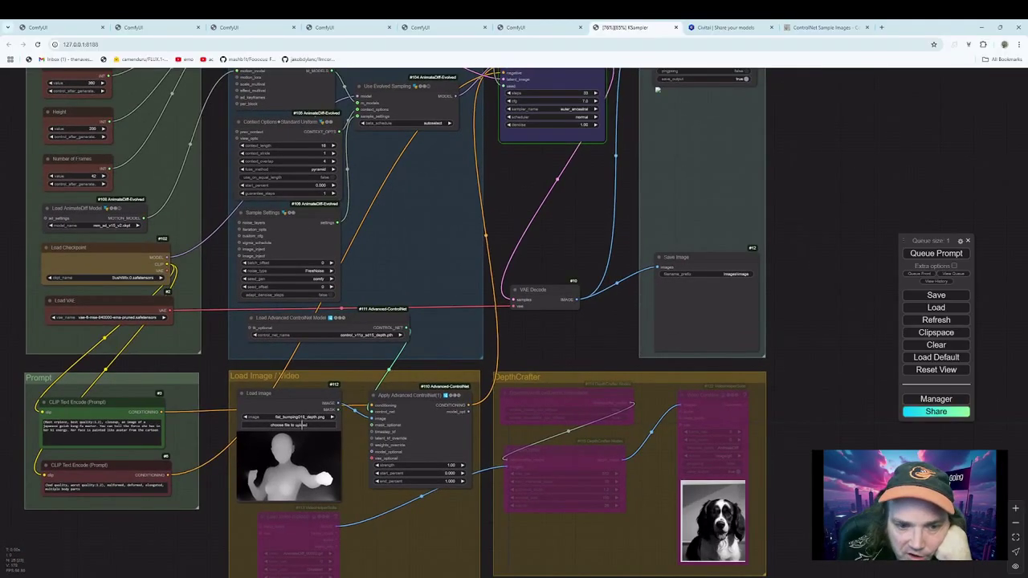
pyautogui.scroll(5, 501, 340)
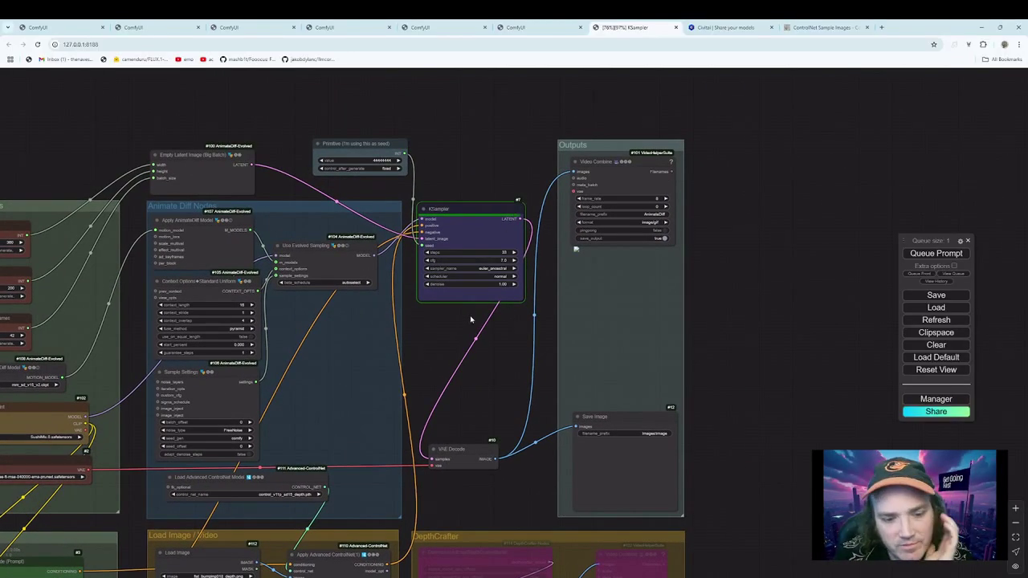
pyautogui.scroll(-3, 486, 337)
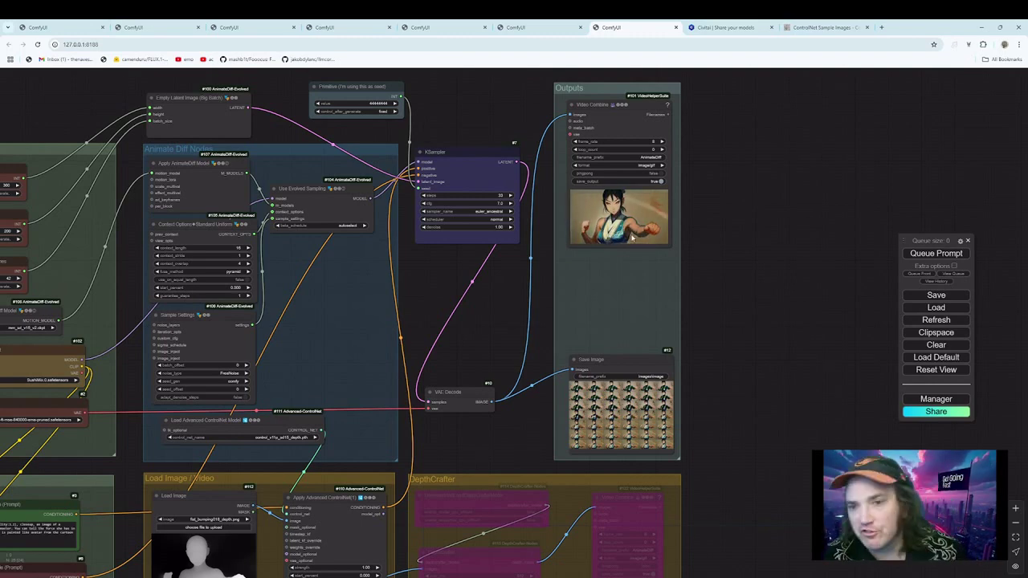
pyautogui.moveTo(498, 333); pyautogui.dragTo(522, 335)
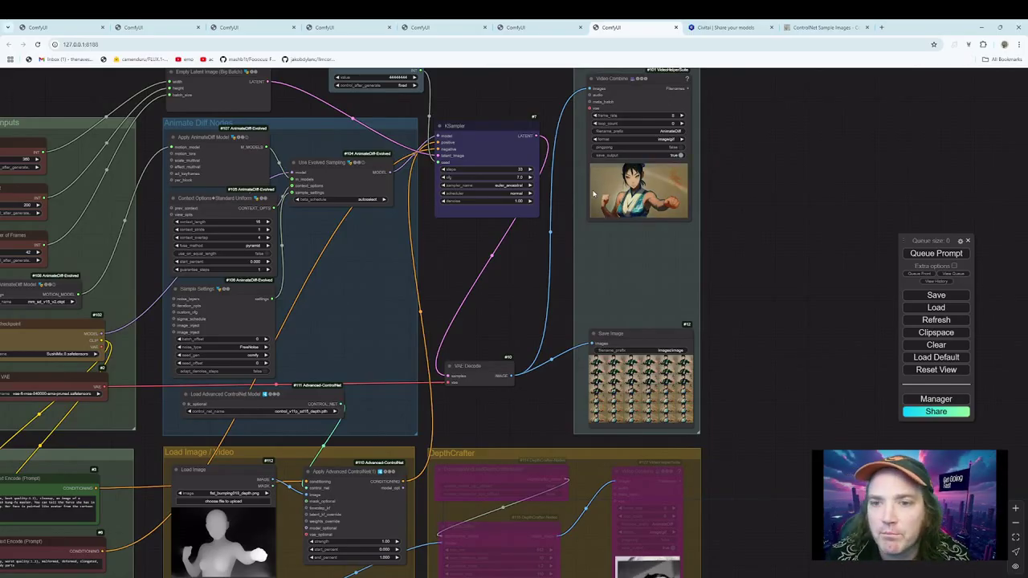
pyautogui.scroll(-3, 544, 275)
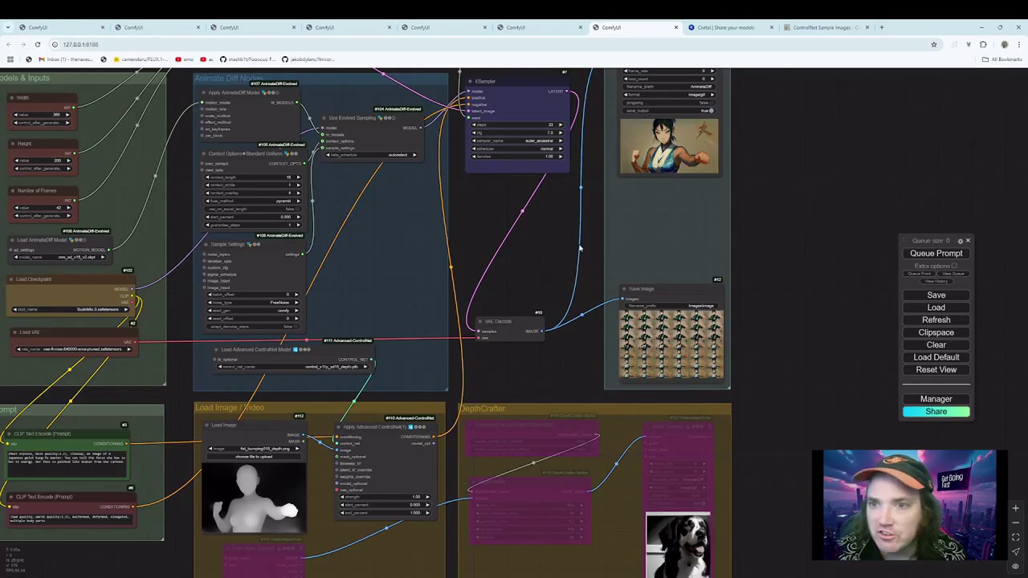
pyautogui.moveTo(580, 222); pyautogui.dragTo(550, 300)
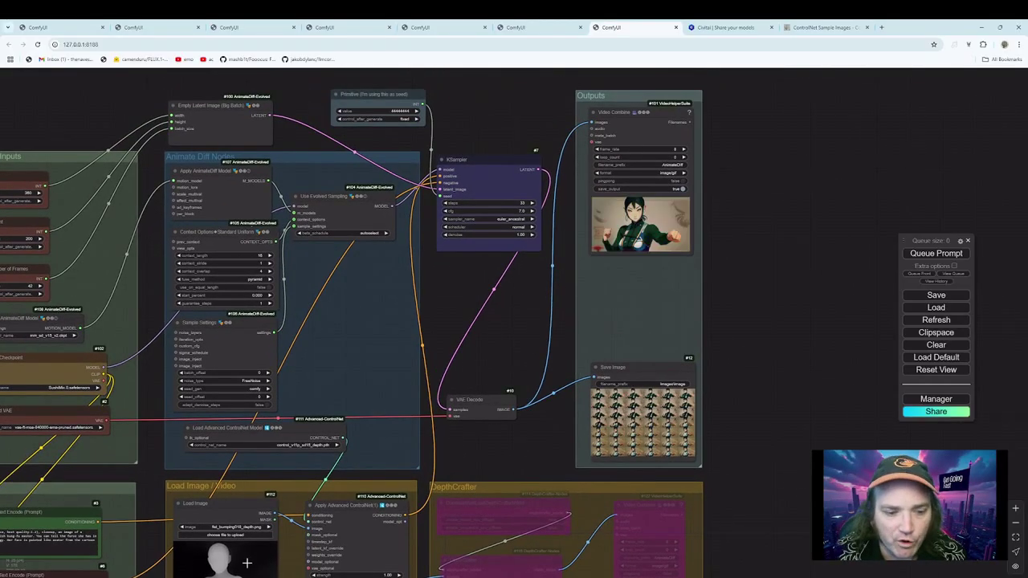
pyautogui.scroll(-3, 787, 326)
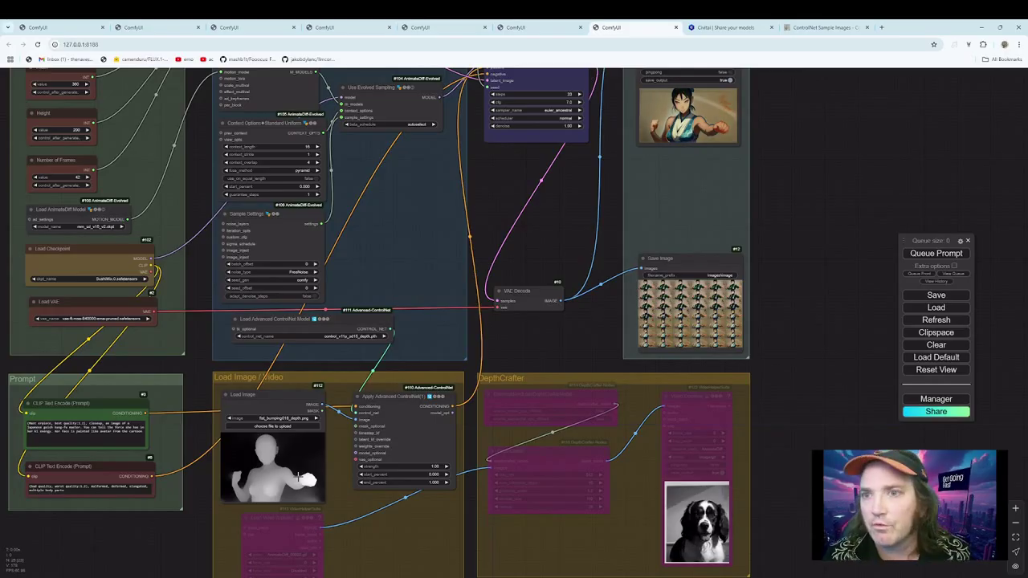
pyautogui.moveTo(804, 279); pyautogui.dragTo(806, 318)
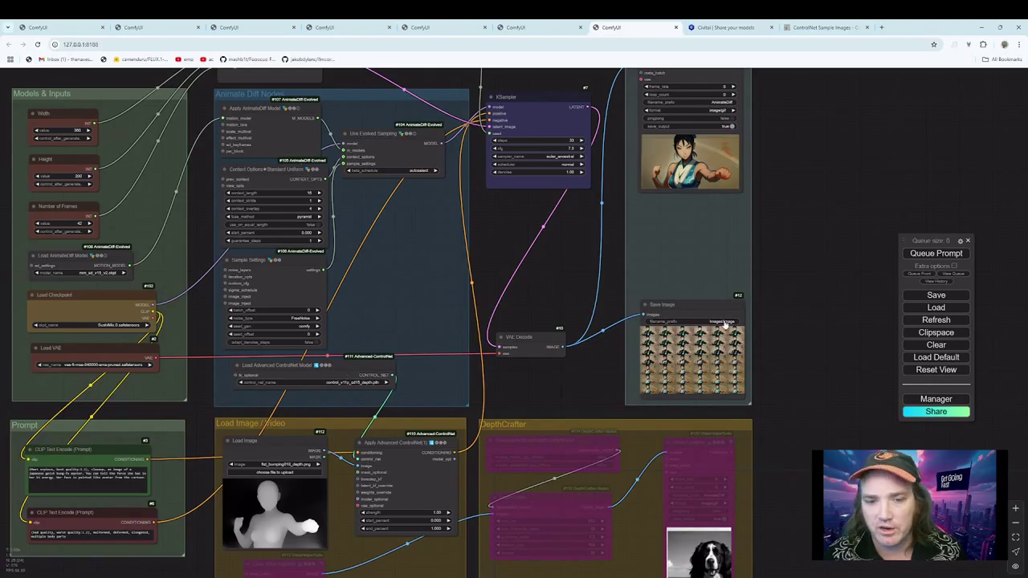
# Load the bird_on_her_hand004a bone-structure pose image into the Load Image node.
pyautogui.moveTo(779, 322); pyautogui.dragTo(812, 226)
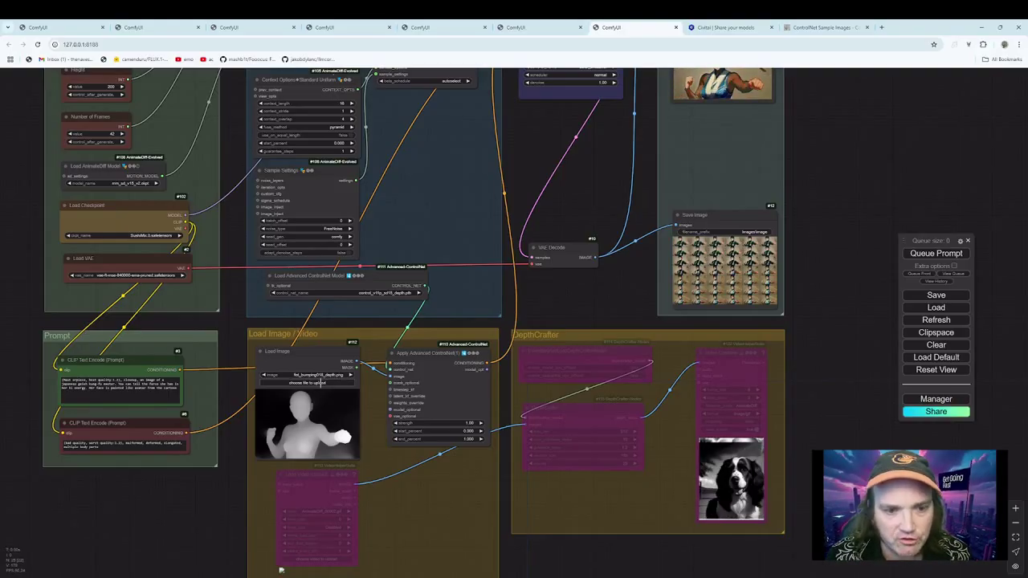
pyautogui.click(296, 366)
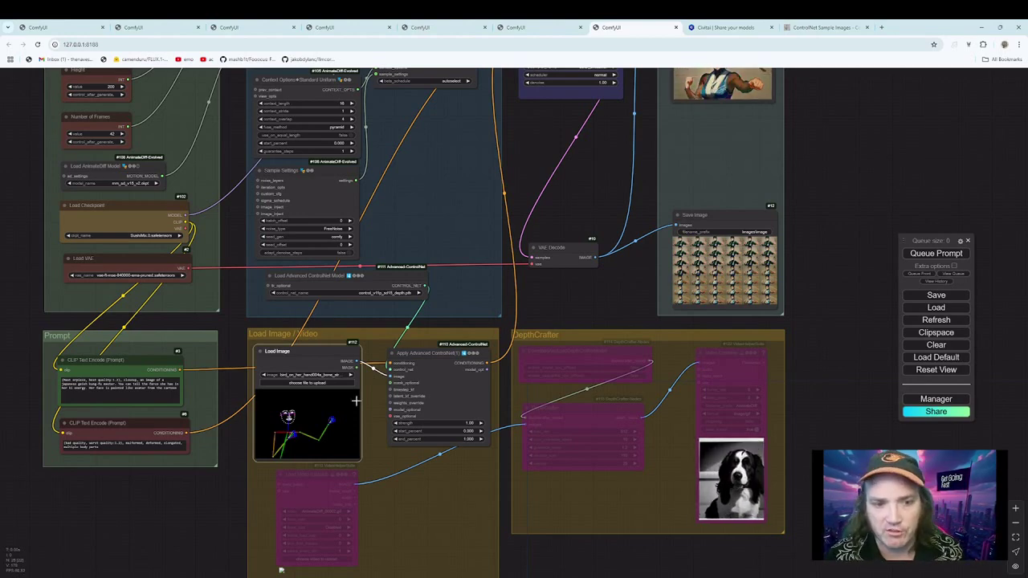
pyautogui.scroll(1, 477, 410)
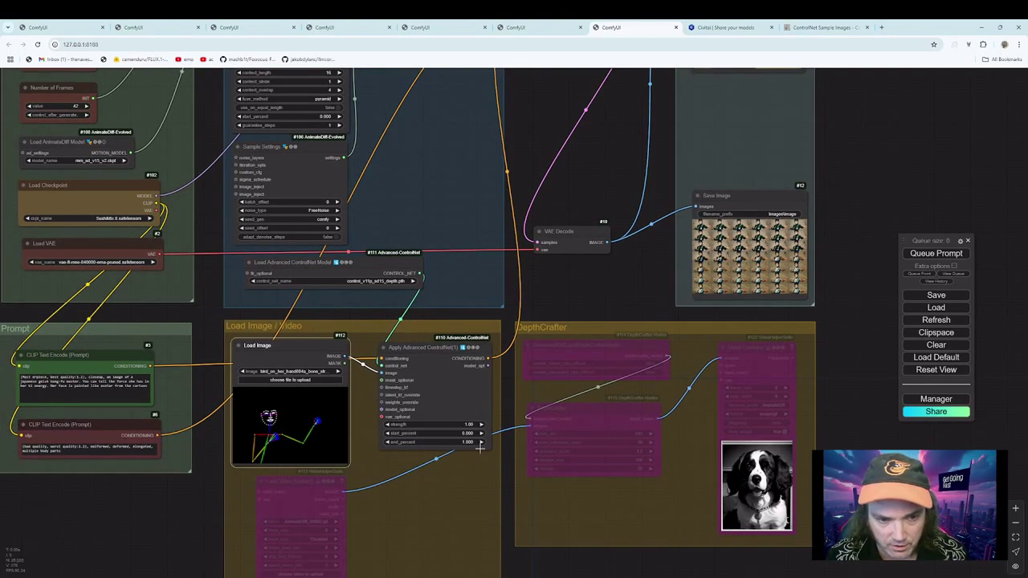
# Switch the Load Advanced ControlNet Model node to control_v11p_sd15_openpose.pth.
pyautogui.moveTo(542, 311); pyautogui.dragTo(565, 271)
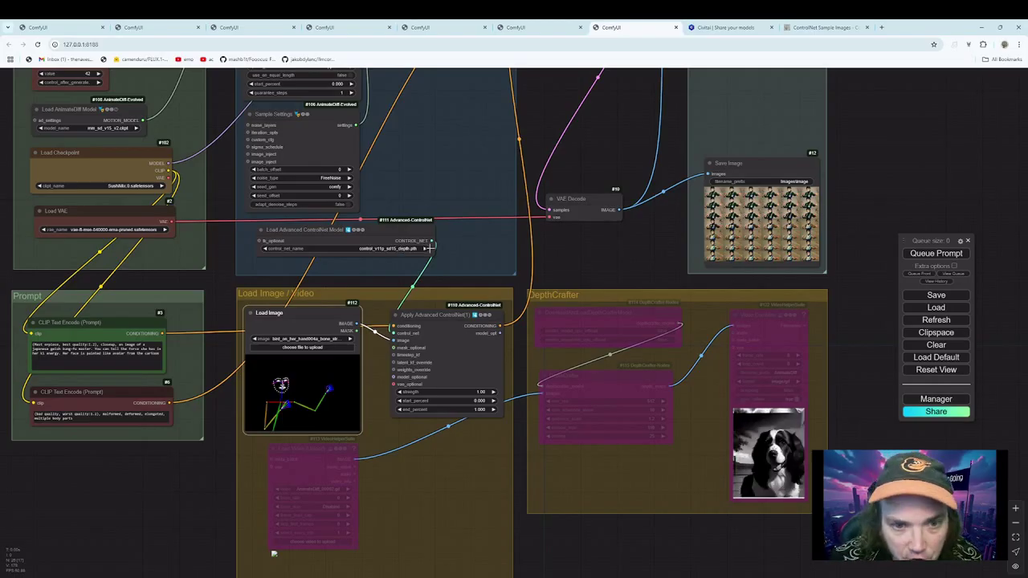
pyautogui.click(349, 232)
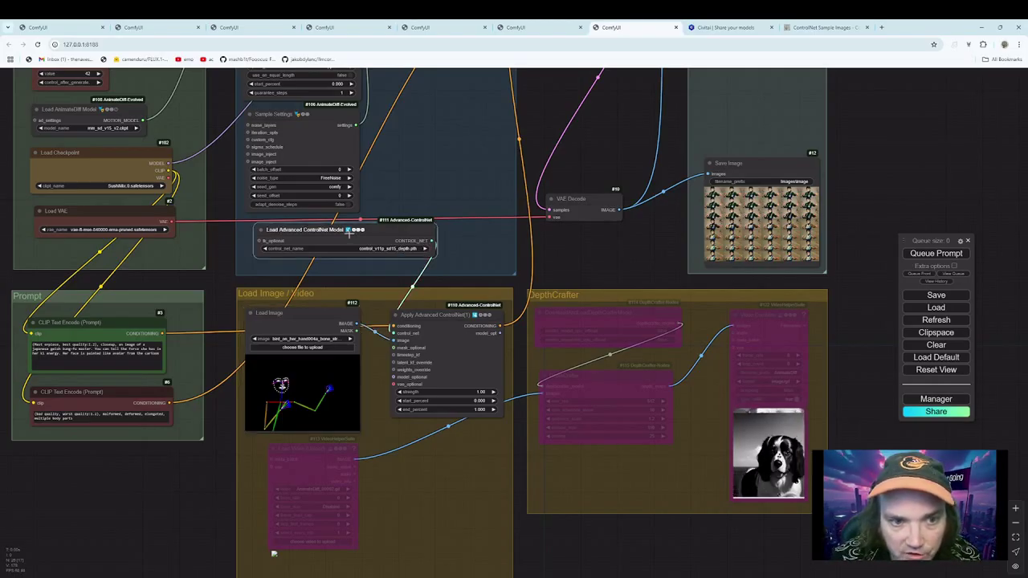
pyautogui.click(425, 249)
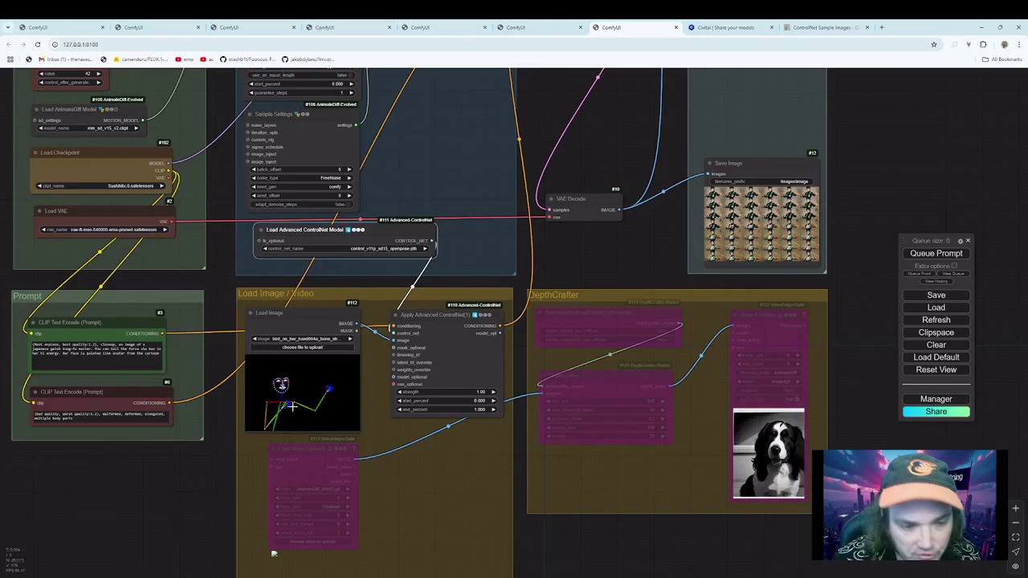
pyautogui.moveTo(636, 241); pyautogui.dragTo(523, 379)
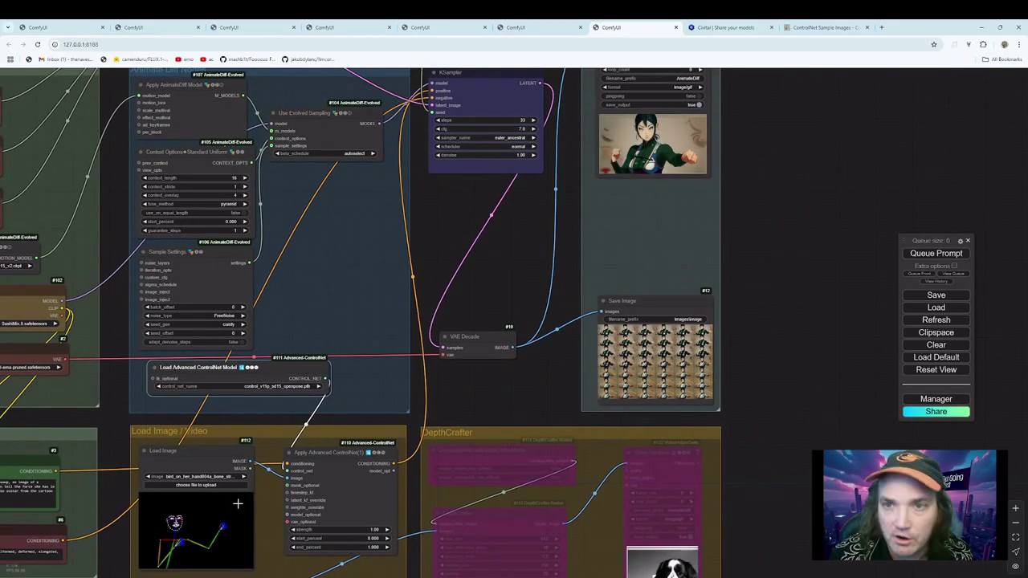
# Add "She is wearing a red dress" to the end of the positive prompt.
pyautogui.moveTo(825, 354); pyautogui.dragTo(870, 310)
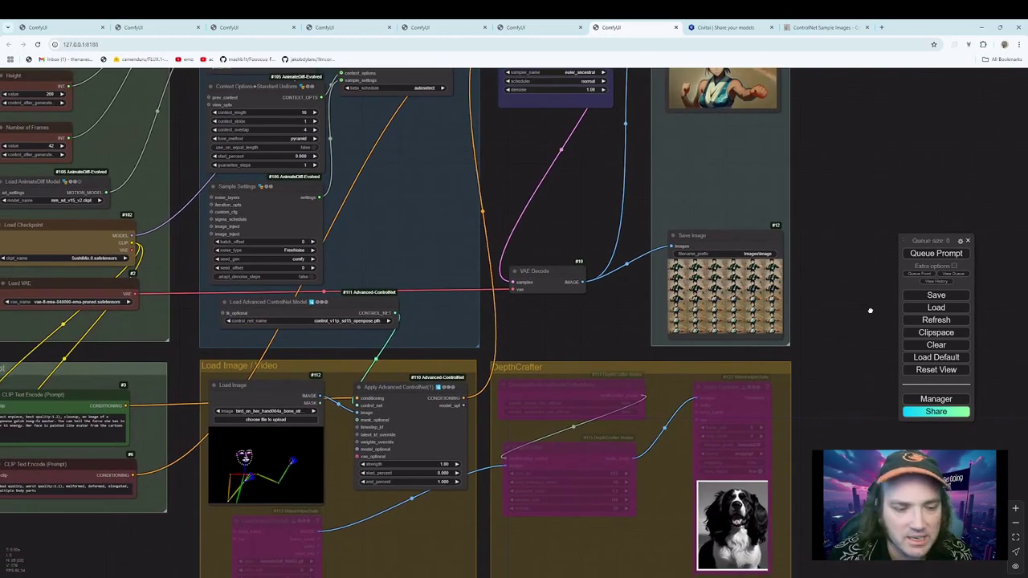
pyautogui.click(121, 426)
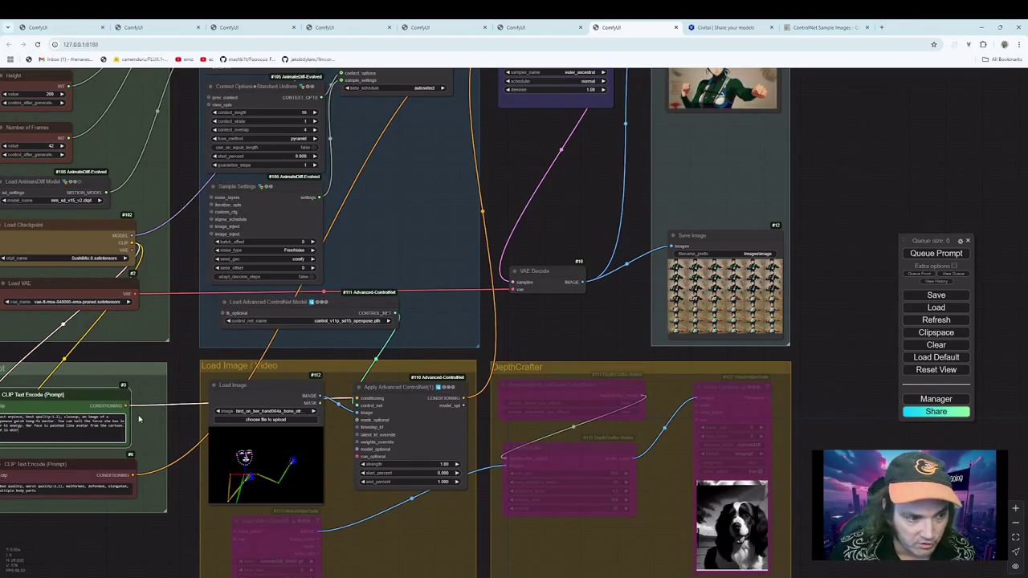
pyautogui.write('red dress')
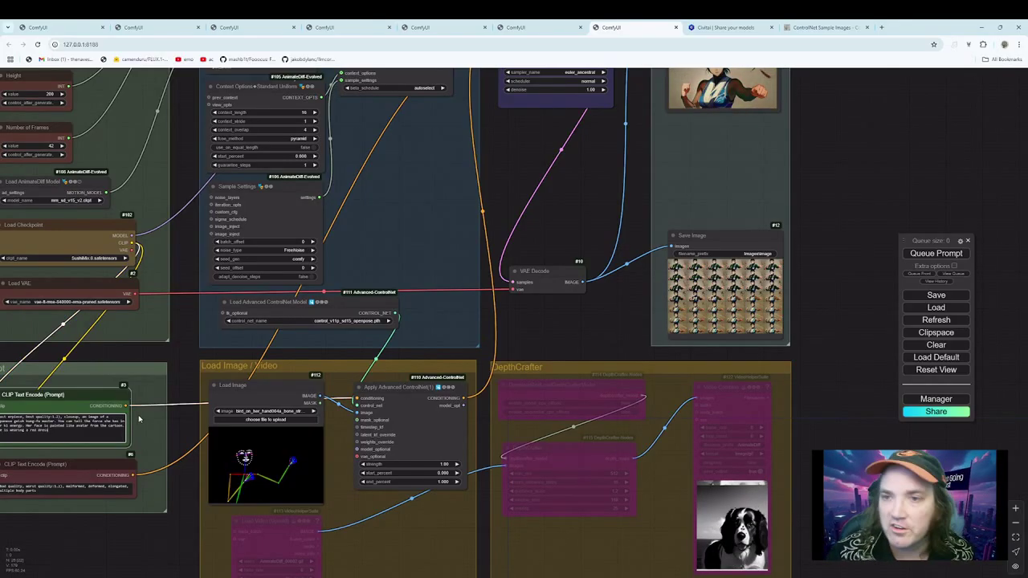
# Queue the prompt with the OpenPose ControlNet and the red-dress prompt.
pyautogui.scroll(-3, 860, 230)
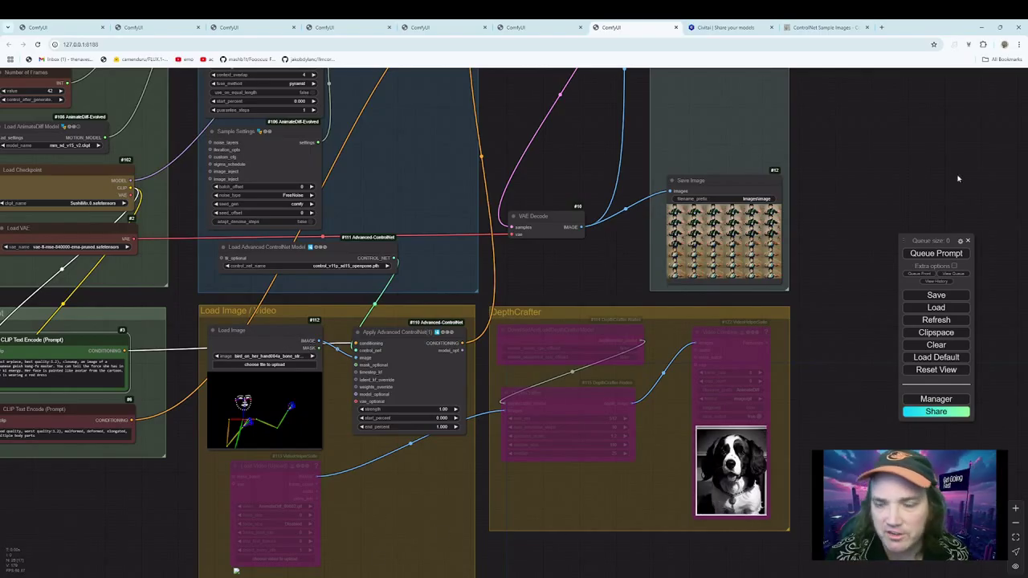
pyautogui.moveTo(883, 126); pyautogui.dragTo(867, 294)
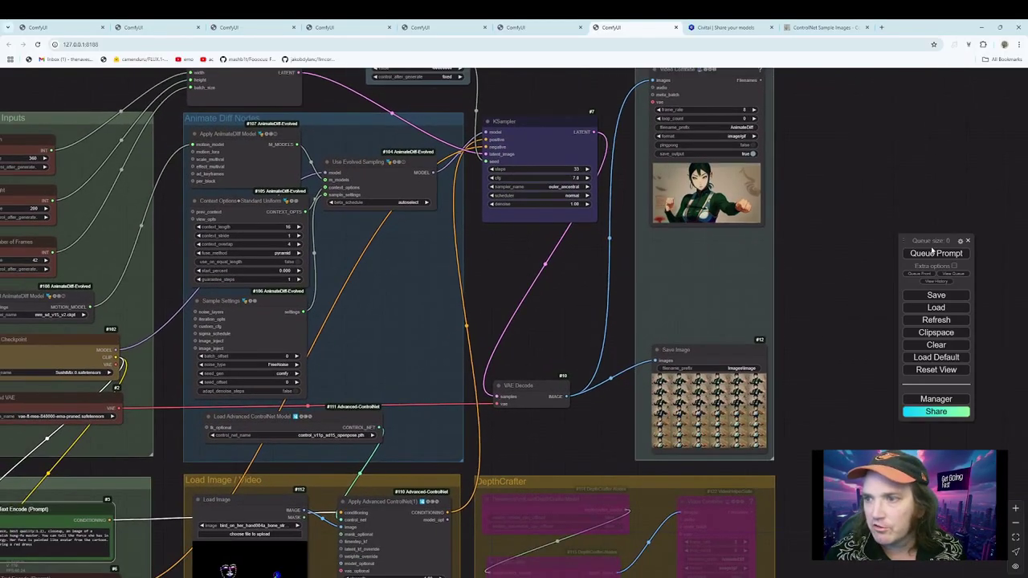
pyautogui.click(923, 253)
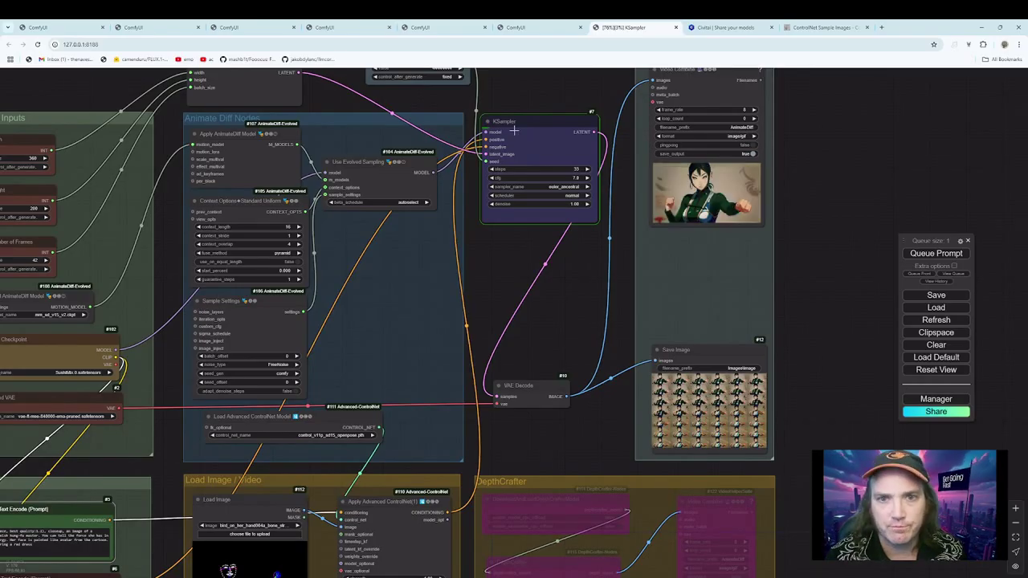
# Change the Load Checkpoint model to dreamshaper_8.safetensors.
pyautogui.moveTo(155, 398); pyautogui.dragTo(210, 398)
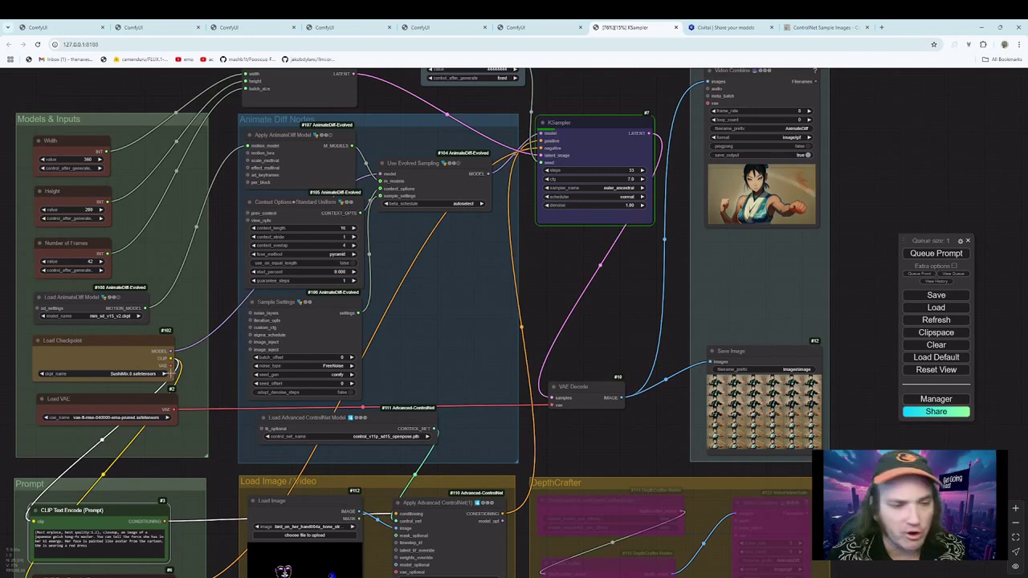
pyautogui.click(164, 374)
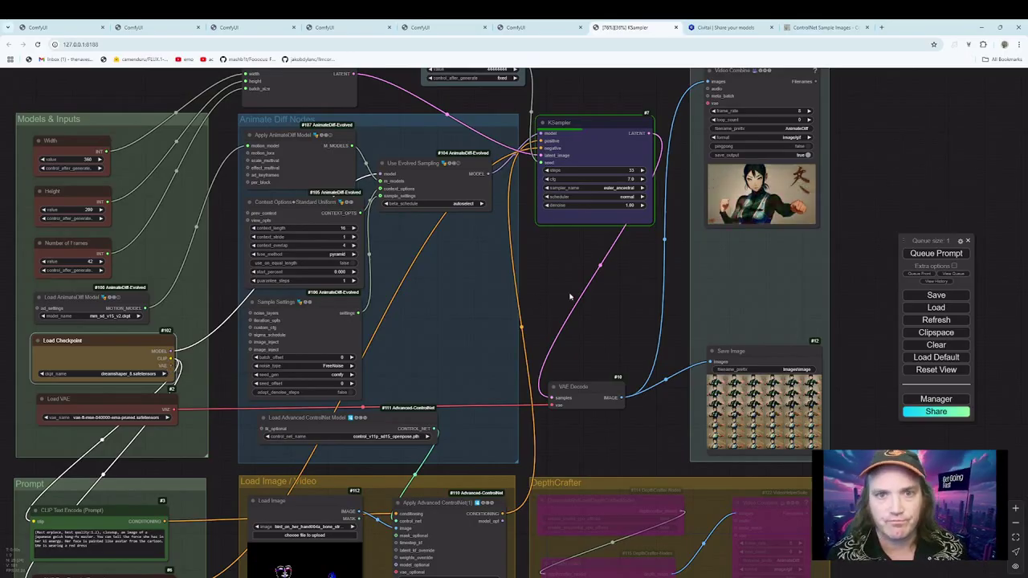
pyautogui.moveTo(606, 302); pyautogui.dragTo(595, 277)
# Examine the red-dress animation in the outputs and compare its pose with the OpenPose skeleton image.
pyautogui.scroll(-2, 615, 311)
pyautogui.scroll(-2, 612, 305)
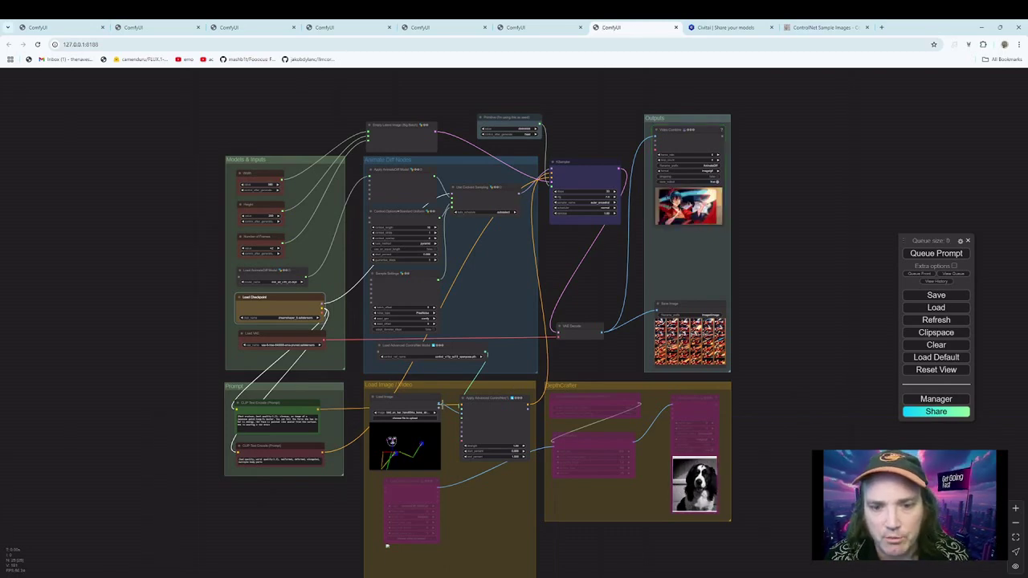
pyautogui.scroll(8, 709, 248)
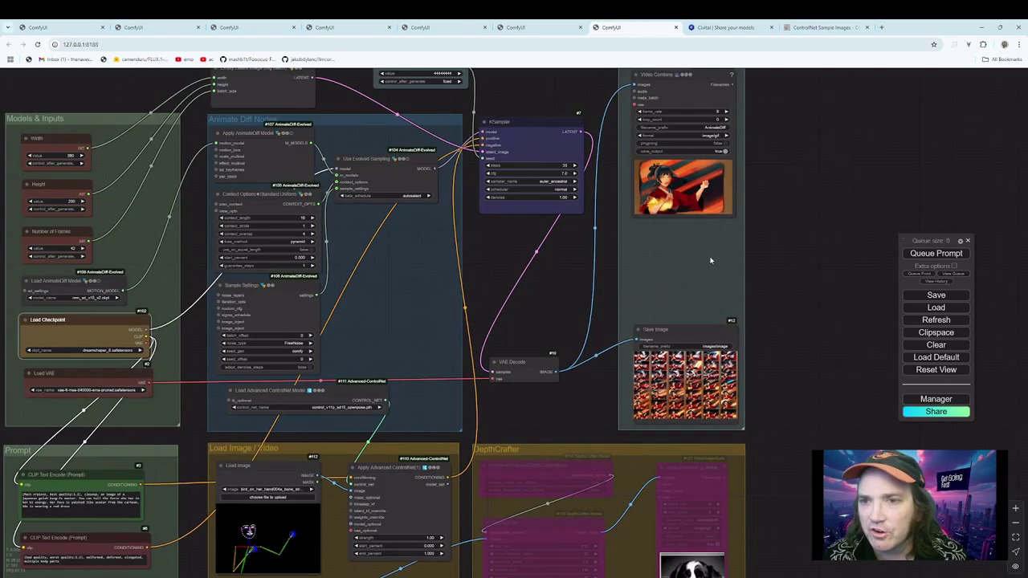
pyautogui.scroll(4, 741, 254)
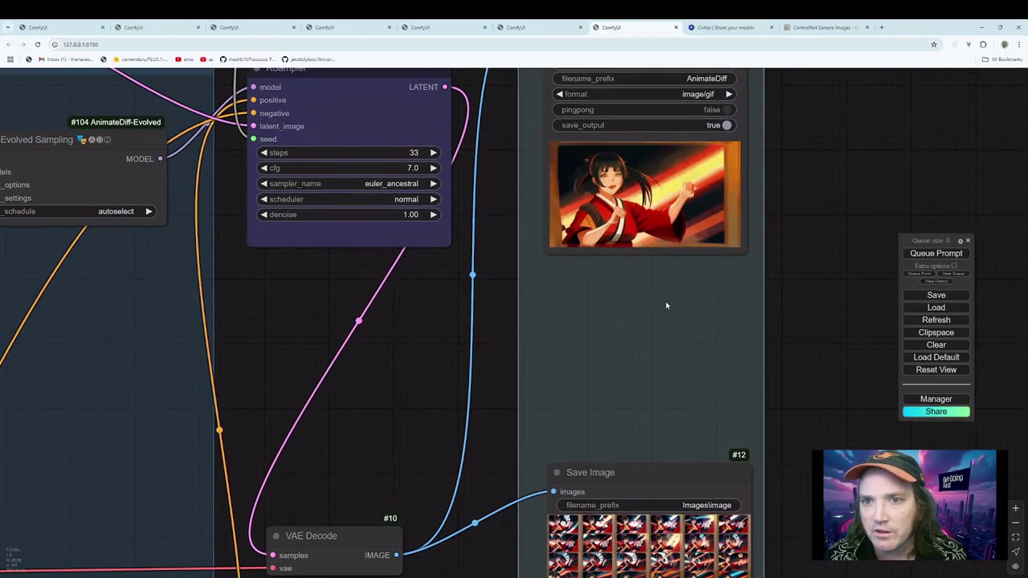
pyautogui.moveTo(812, 268); pyautogui.dragTo(689, 267)
pyautogui.scroll(-3, 689, 268)
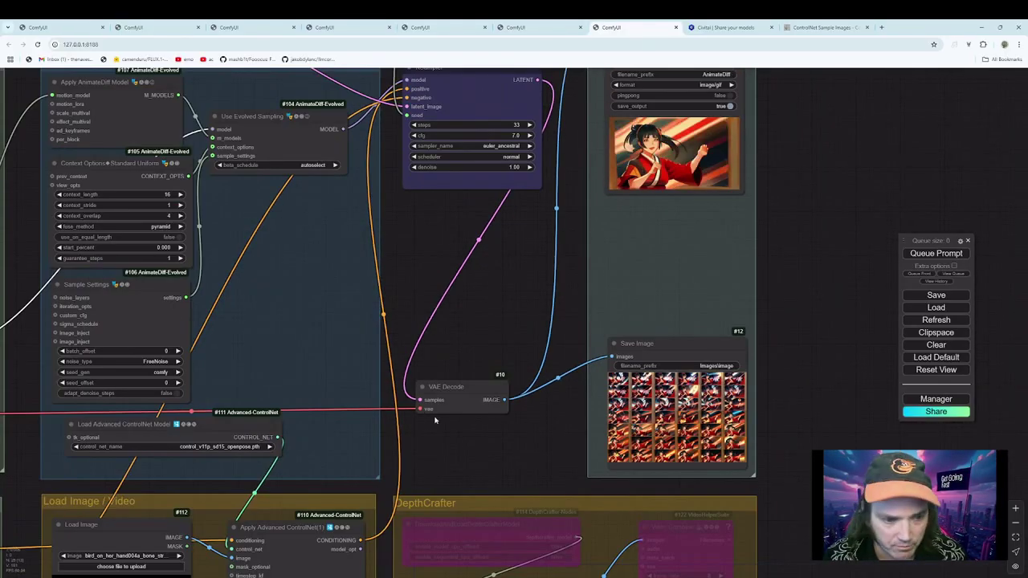
pyautogui.moveTo(482, 437); pyautogui.dragTo(563, 223)
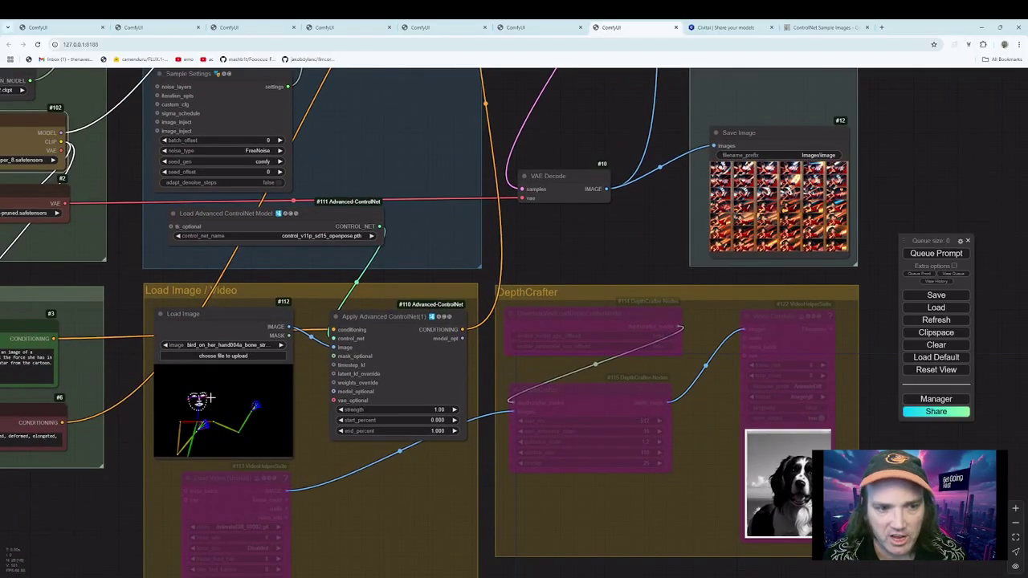
pyautogui.scroll(-5, 604, 237)
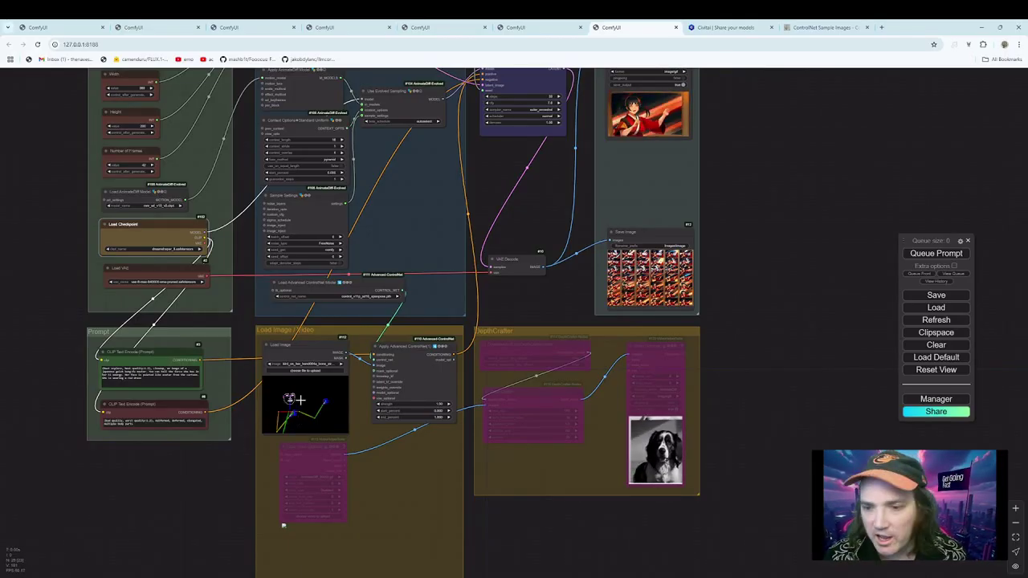
# Examine the generated frames in the Save Image node and the animation above it in the Outputs group.
pyautogui.moveTo(775, 218); pyautogui.dragTo(773, 232)
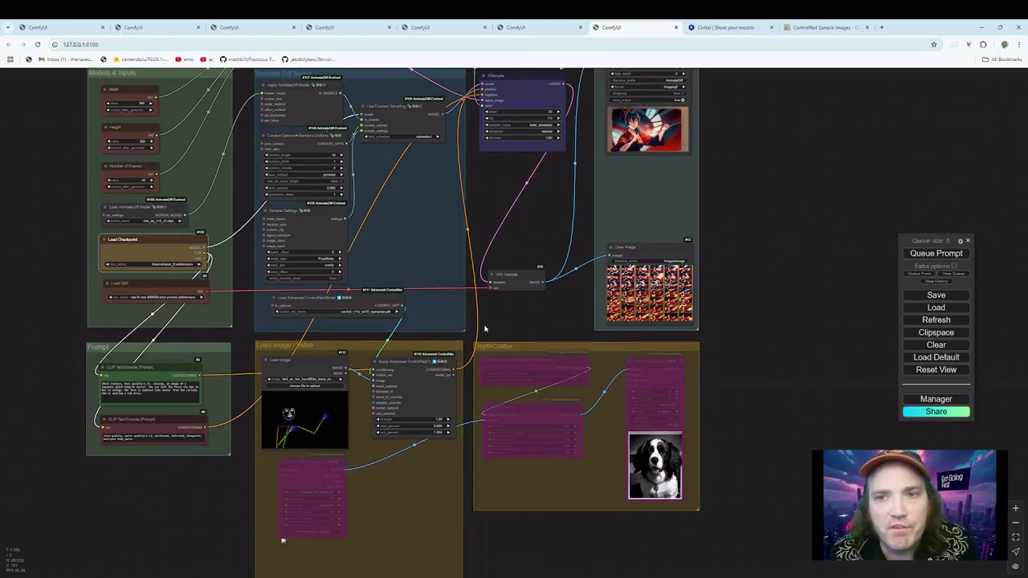
pyautogui.moveTo(746, 268); pyautogui.dragTo(743, 289)
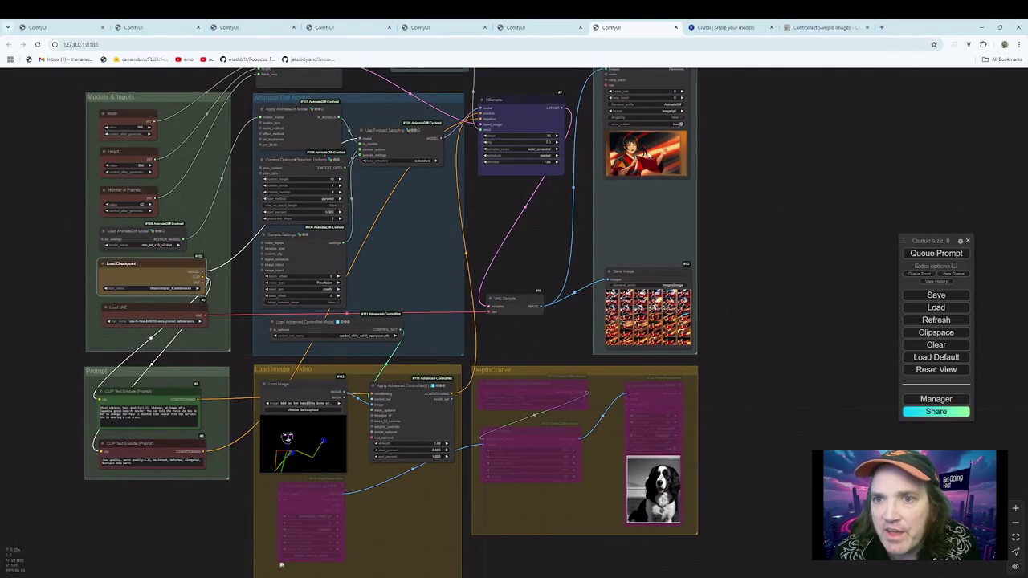
pyautogui.scroll(6, 649, 219)
pyautogui.moveTo(779, 172); pyautogui.dragTo(835, 172)
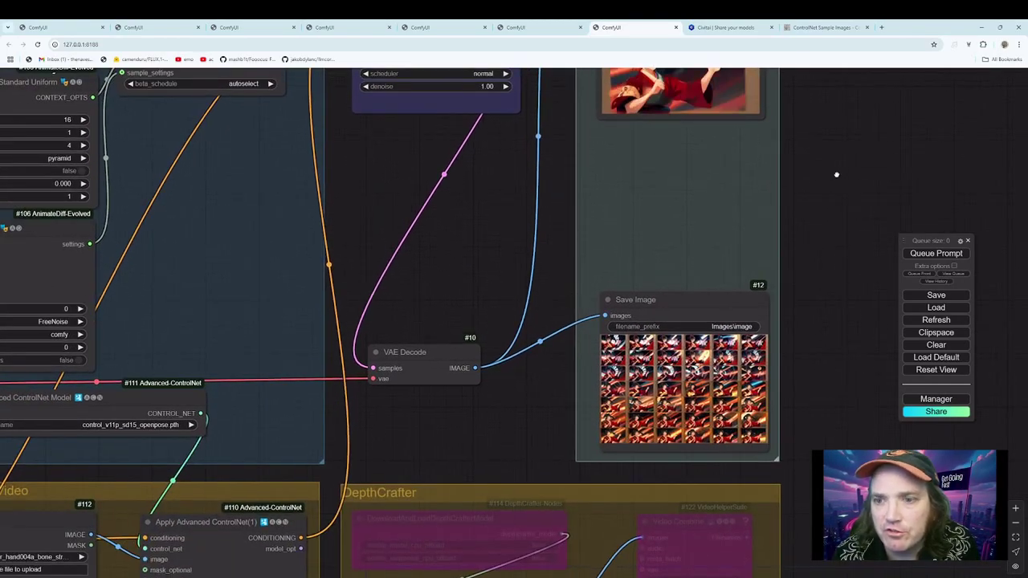
pyautogui.scroll(-3, 760, 260)
pyautogui.scroll(-5, 759, 259)
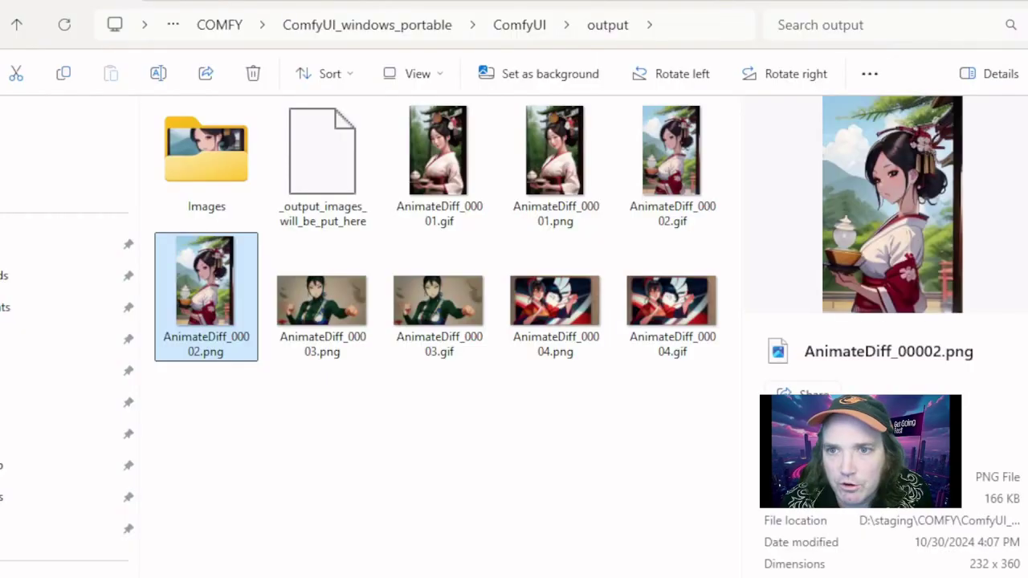
# Preview AnimateDiff_00004.gif in the ComfyUI output folder in File Explorer, and return to the workflow in the browser.
pyautogui.click(701, 319)
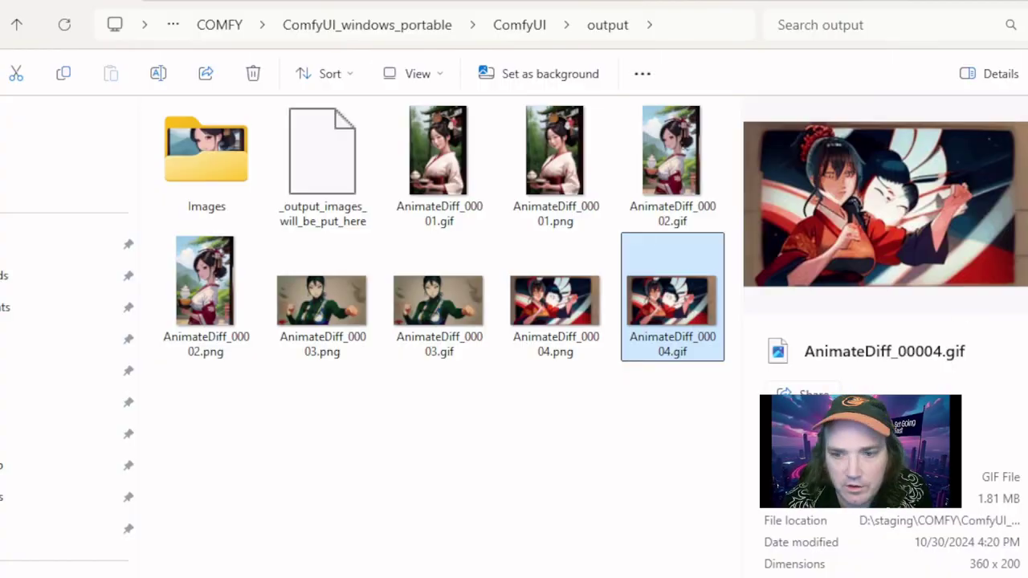
pyautogui.hotkey('alt', 'Tab')
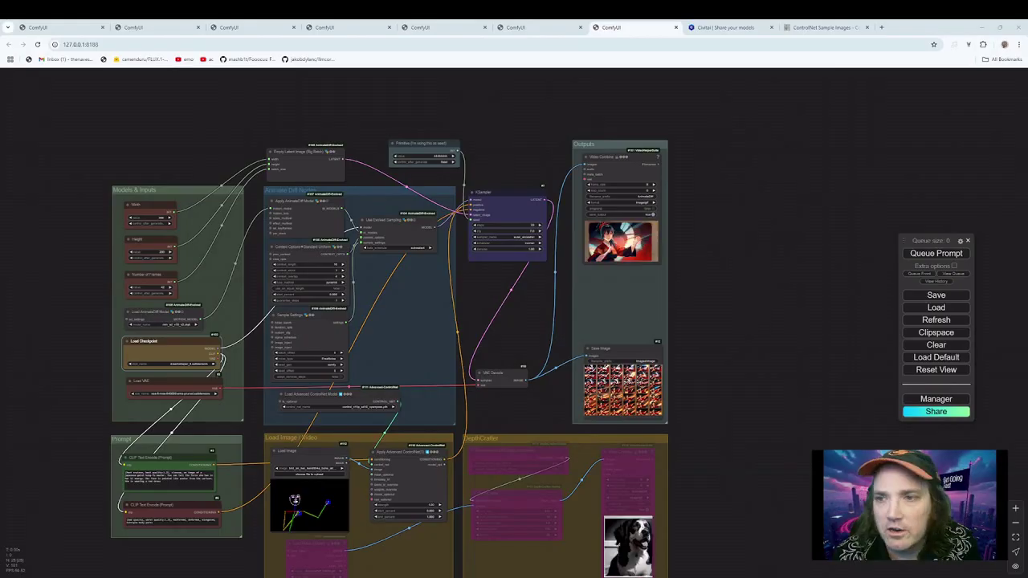
pyautogui.scroll(-2, 746, 499)
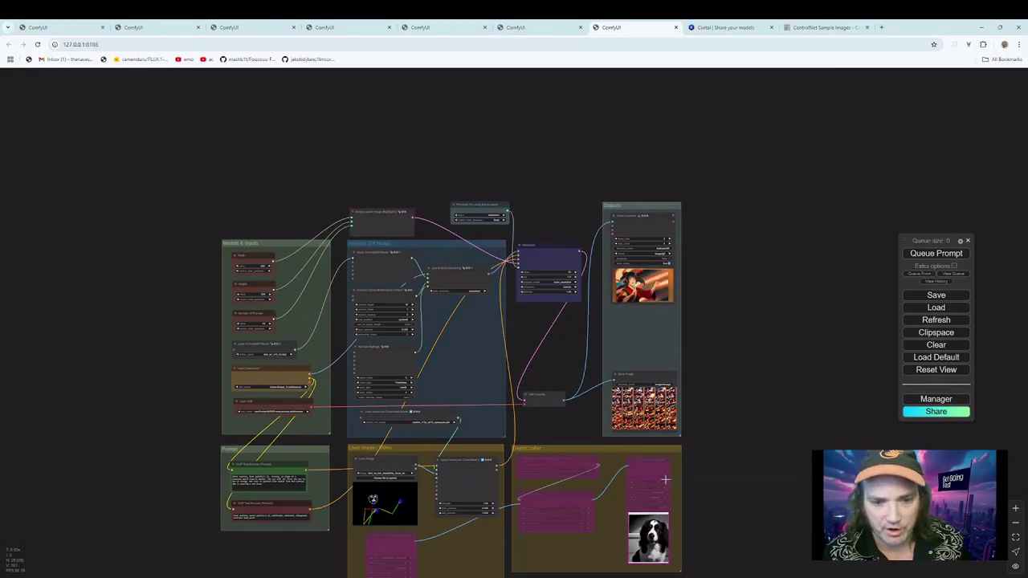
# Load the image bird_on_her_hand003a_lineart.png into the Load Image node.
pyautogui.scroll(5, 736, 482)
pyautogui.moveTo(736, 482); pyautogui.dragTo(764, 342)
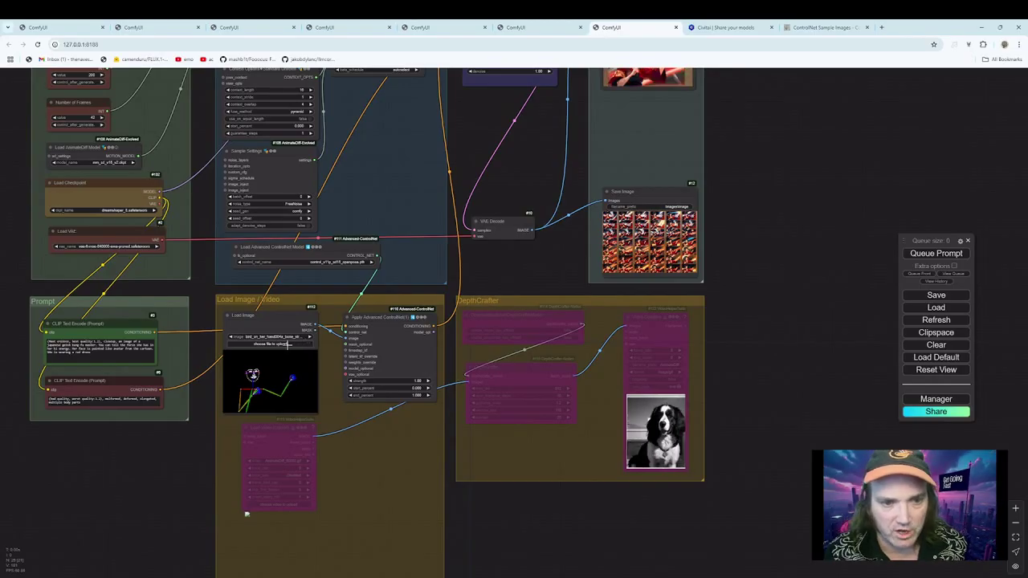
pyautogui.click(305, 343)
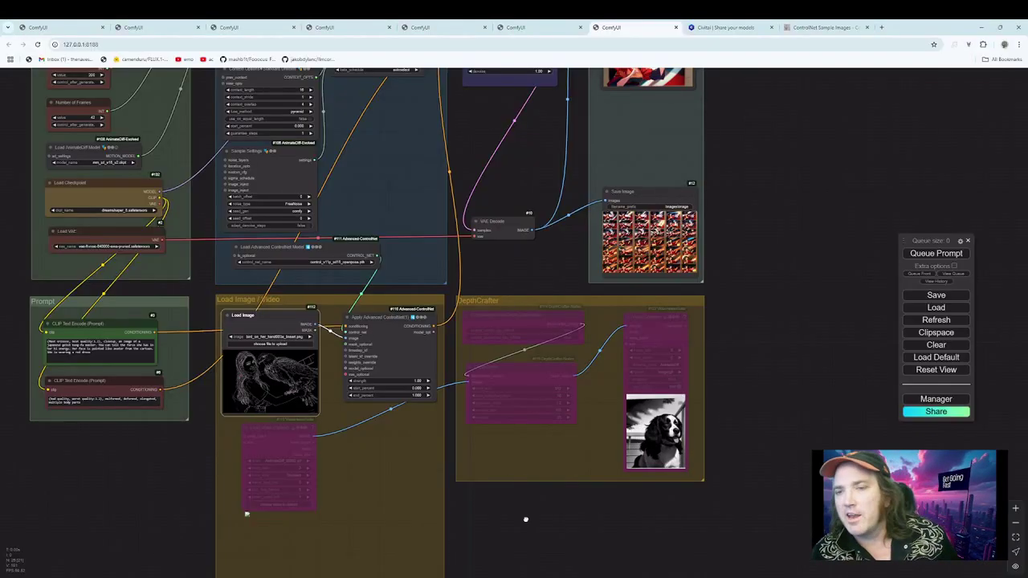
pyautogui.moveTo(525, 519); pyautogui.dragTo(493, 577)
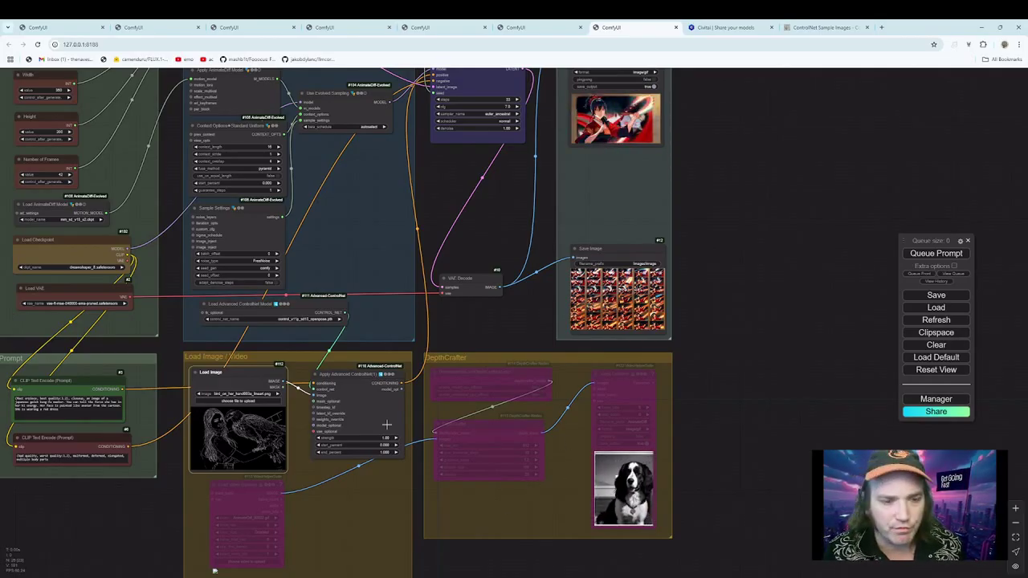
pyautogui.moveTo(736, 412)
pyautogui.mouseDown()
pyautogui.moveTo(736, 431)
pyautogui.moveTo(741, 409)
pyautogui.mouseUp()
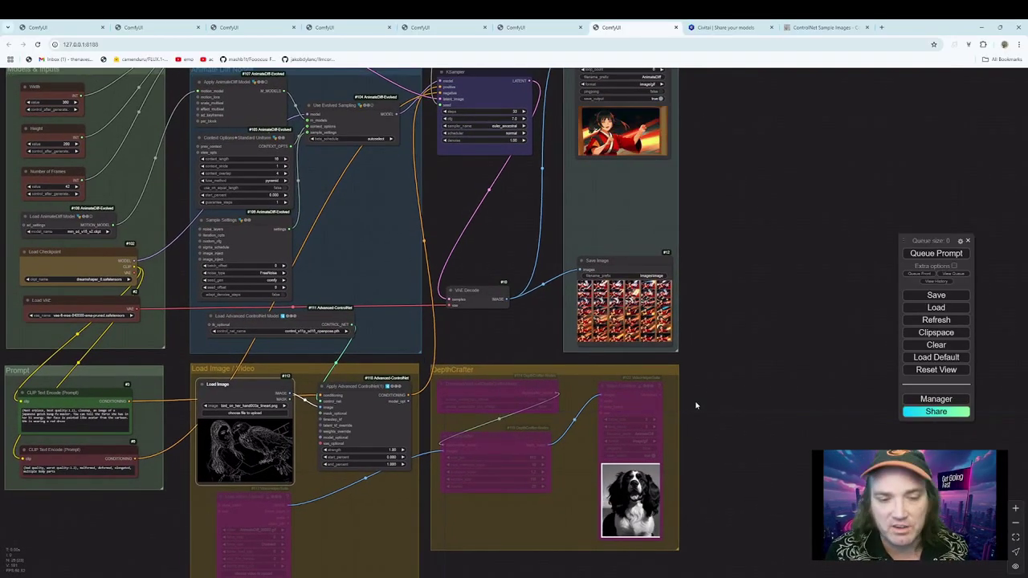
# Replace the positive prompt's ending with "She has a battle bird perched on her arm. The bird is multi colored with flashing reds and greens and golds".
pyautogui.moveTo(93, 410); pyautogui.dragTo(127, 425)
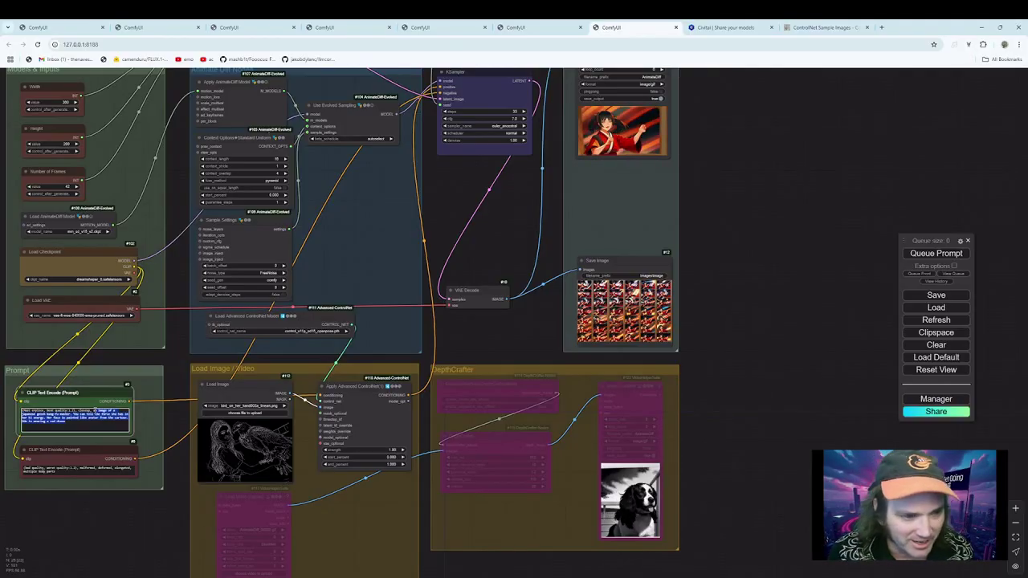
pyautogui.scroll(7, 177, 421)
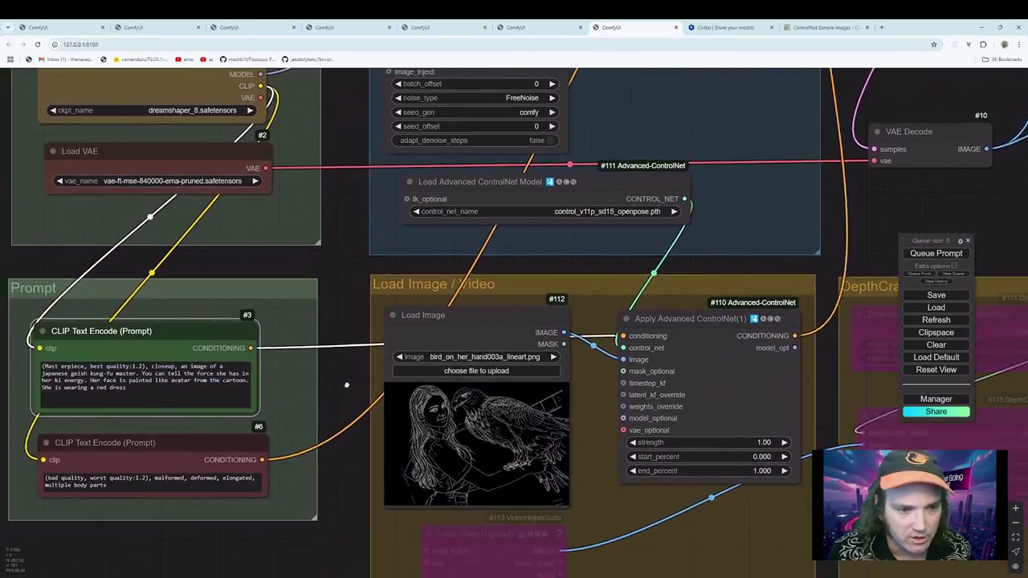
pyautogui.moveTo(346, 386); pyautogui.dragTo(354, 387)
pyautogui.moveTo(199, 366); pyautogui.dragTo(202, 393)
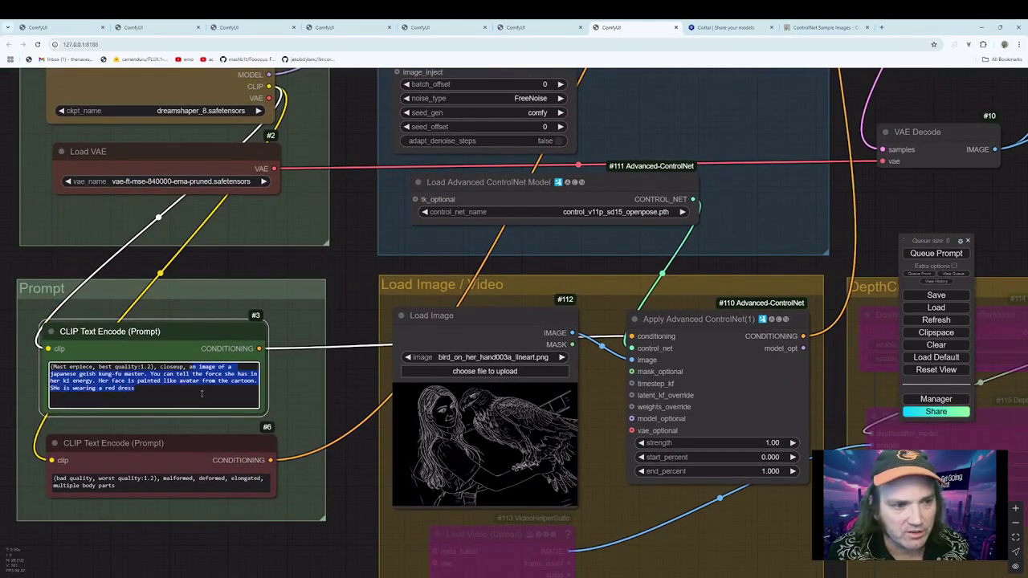
pyautogui.click(202, 396)
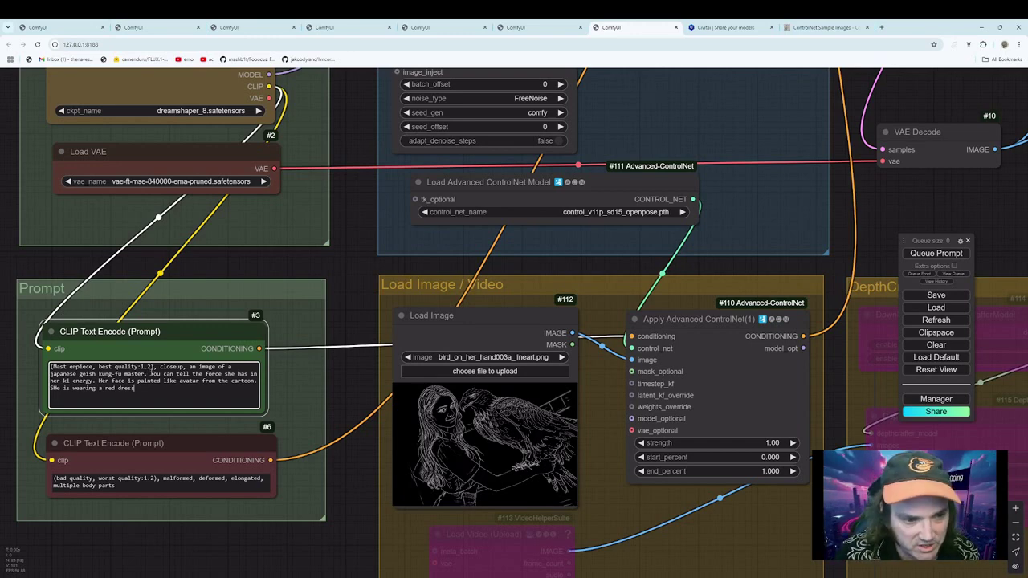
pyautogui.moveTo(149, 373); pyautogui.dragTo(158, 387)
pyautogui.write('She h')
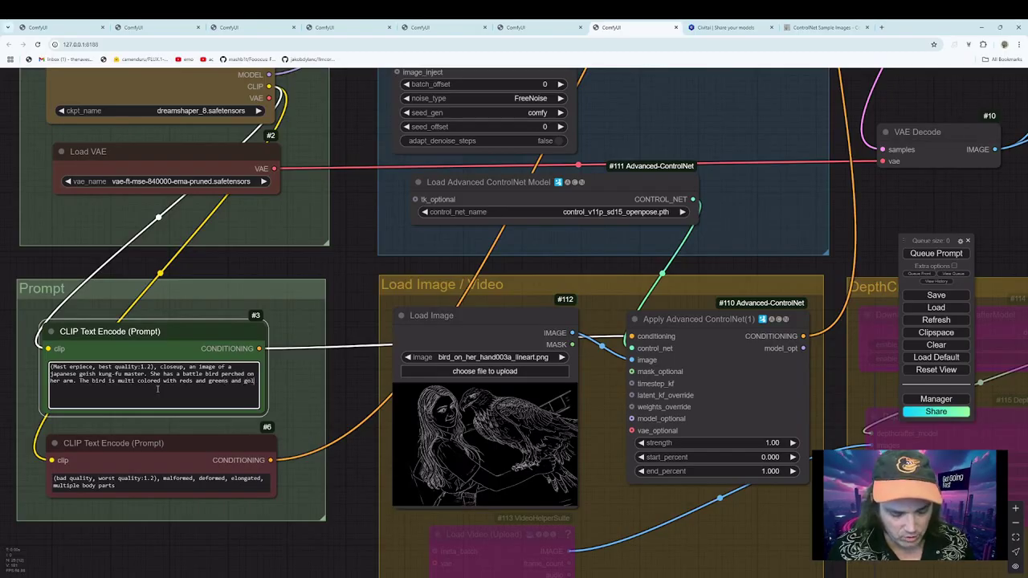
pyautogui.write('ds')
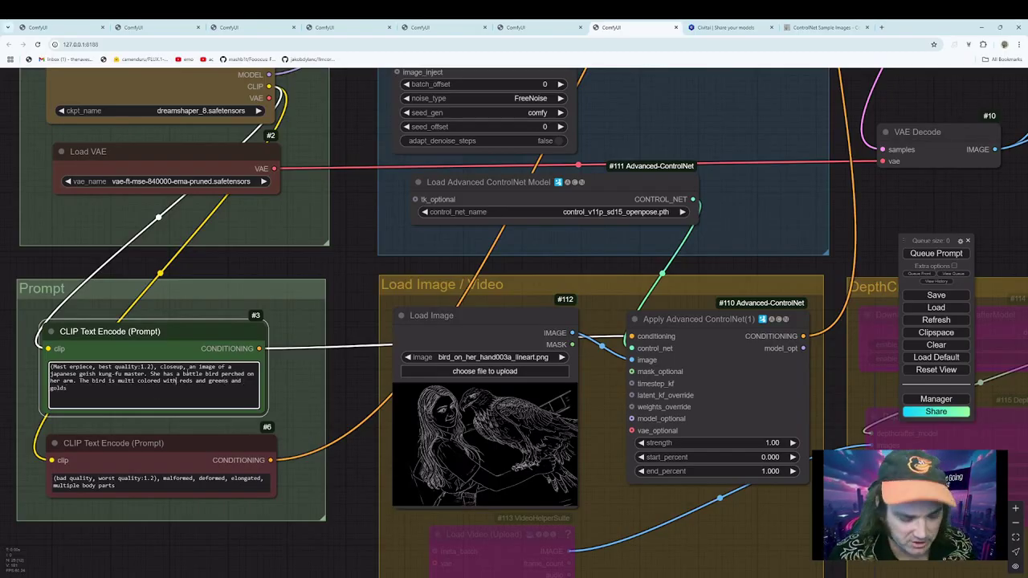
pyautogui.write(' flashing')
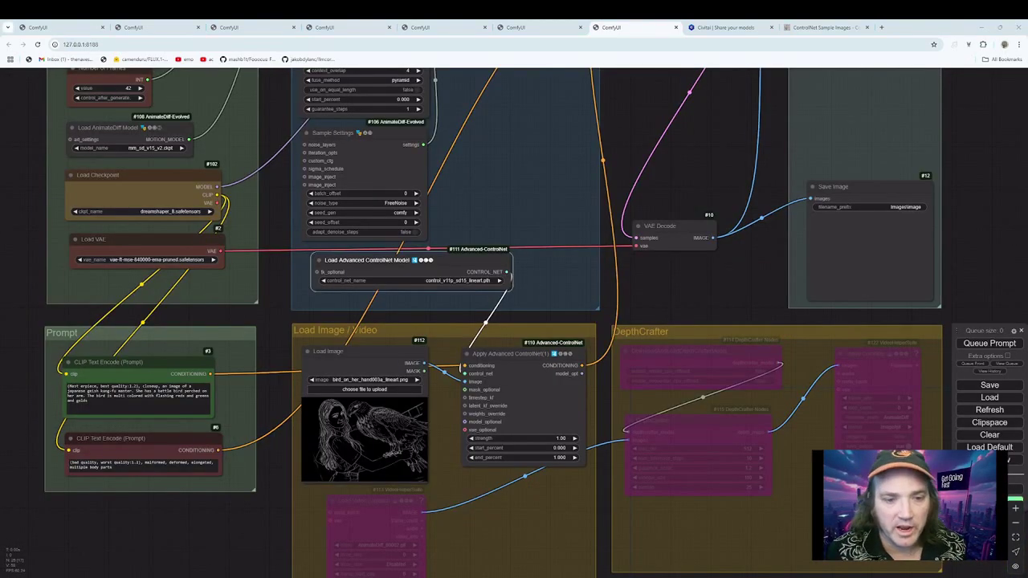
# Set the Load Advanced ControlNet Model node to control_v11p_sd15_lineart.pth and queue the prompt.
pyautogui.moveTo(419, 273); pyautogui.dragTo(397, 287)
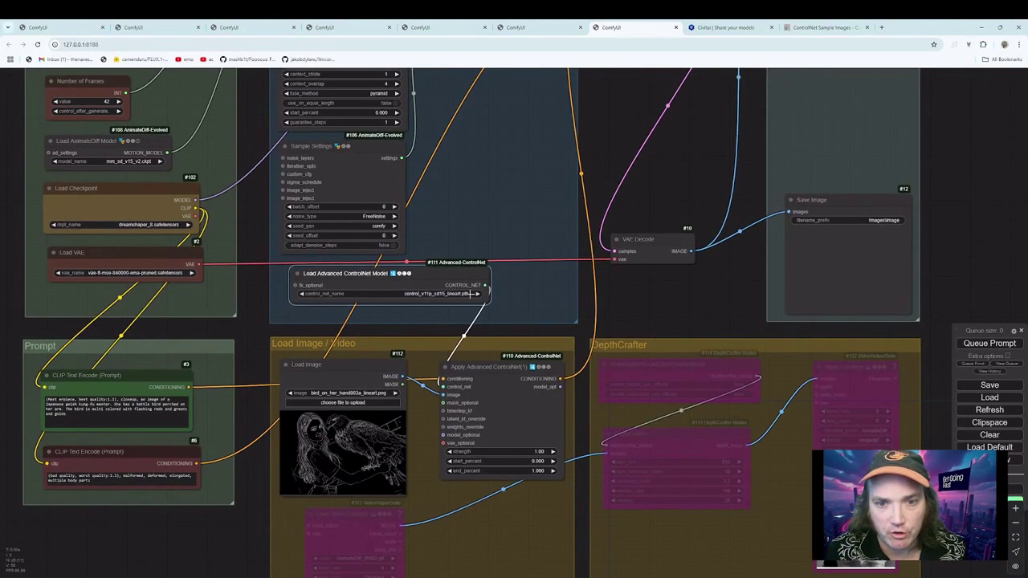
pyautogui.click(477, 293)
pyautogui.click(299, 293)
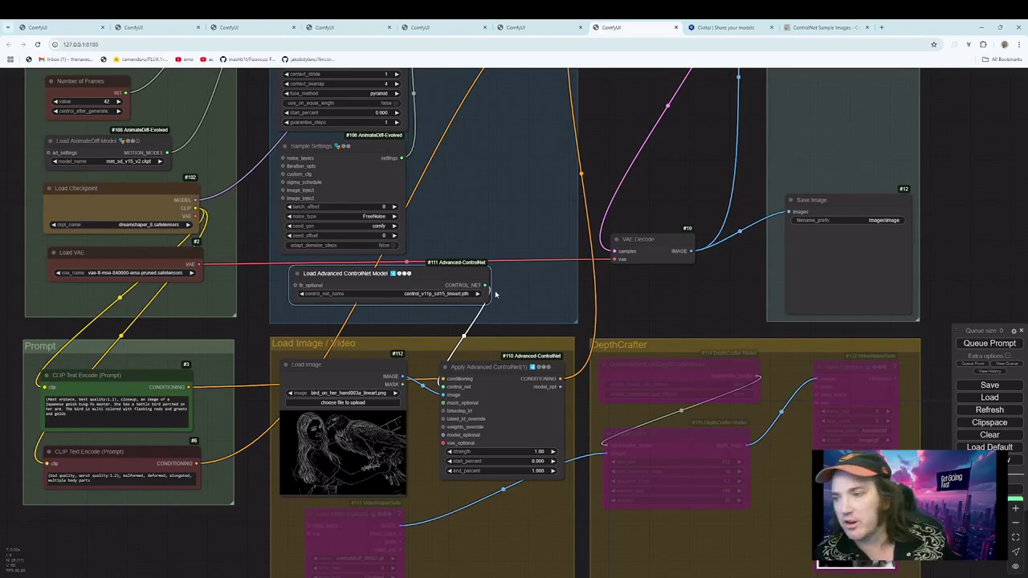
pyautogui.moveTo(623, 299); pyautogui.dragTo(575, 299)
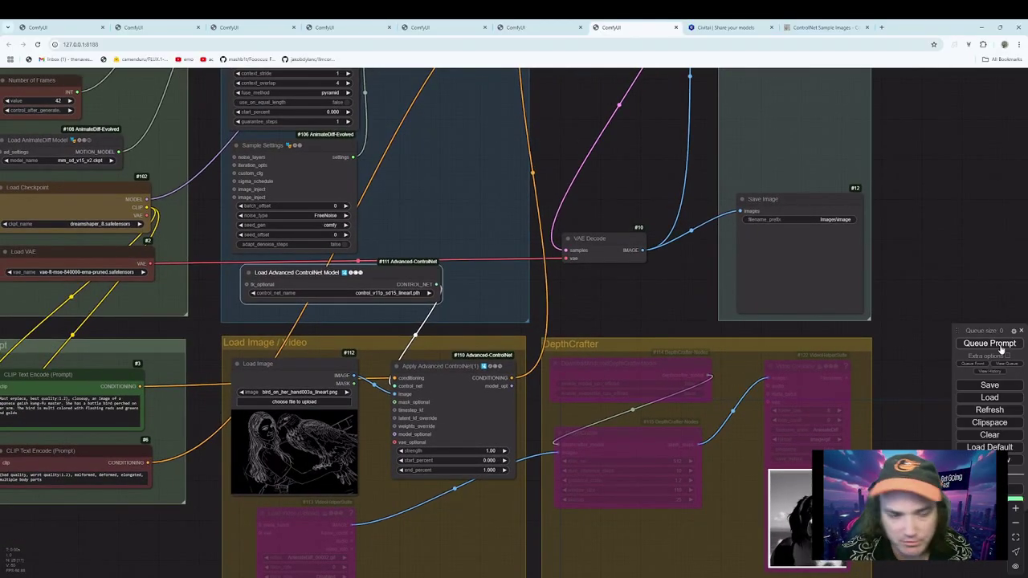
pyautogui.click(999, 346)
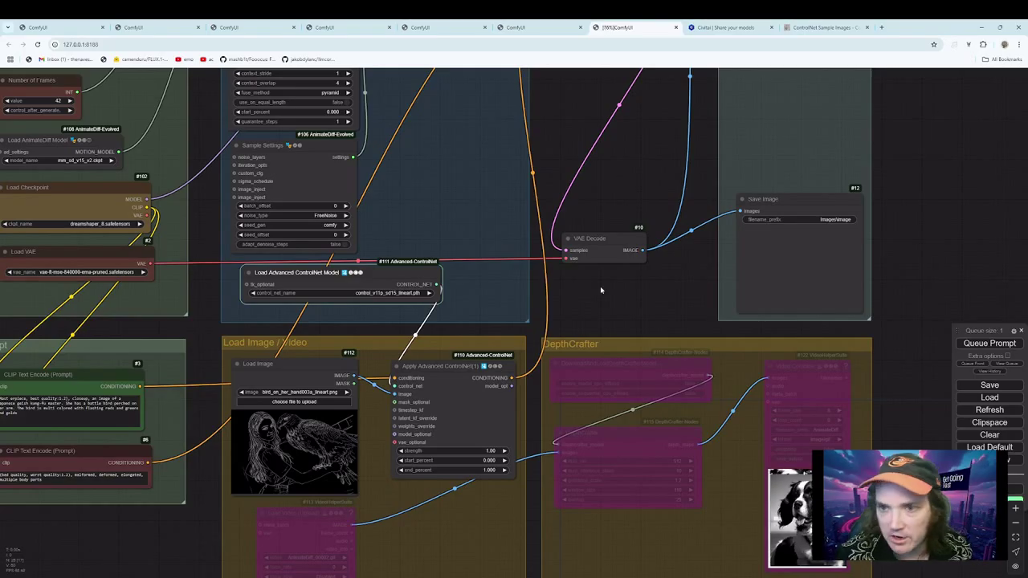
pyautogui.moveTo(704, 318); pyautogui.dragTo(614, 507)
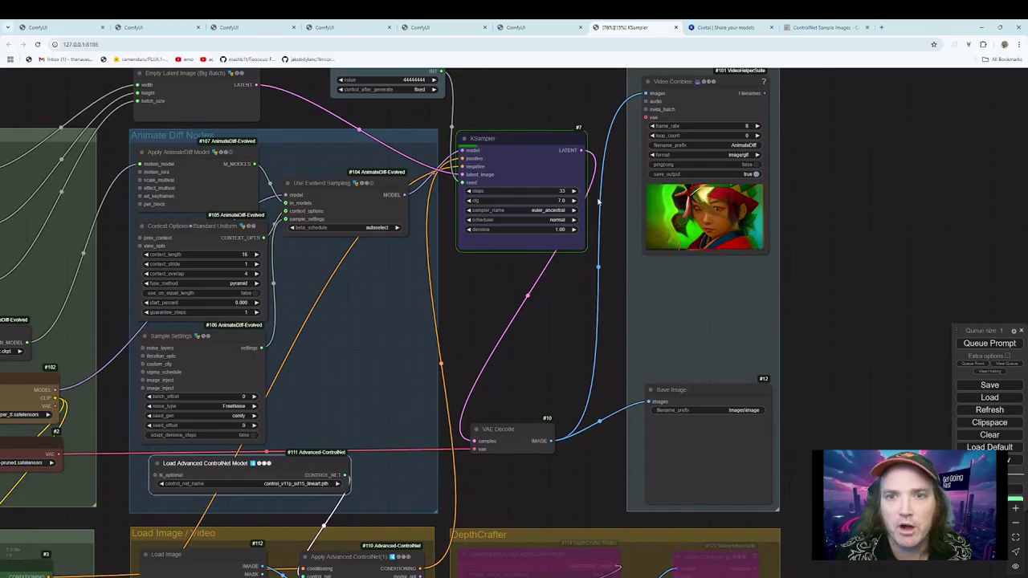
pyautogui.moveTo(471, 294); pyautogui.dragTo(607, 227)
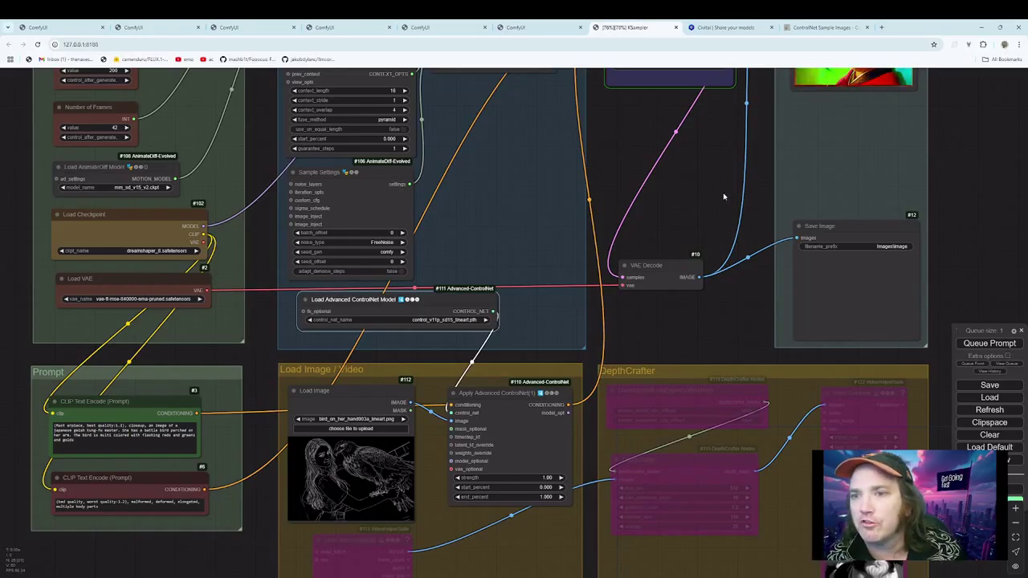
pyautogui.moveTo(723, 198)
pyautogui.mouseDown()
pyautogui.moveTo(699, 302)
pyautogui.moveTo(701, 241)
pyautogui.moveTo(718, 239)
pyautogui.moveTo(736, 191)
pyautogui.mouseUp()
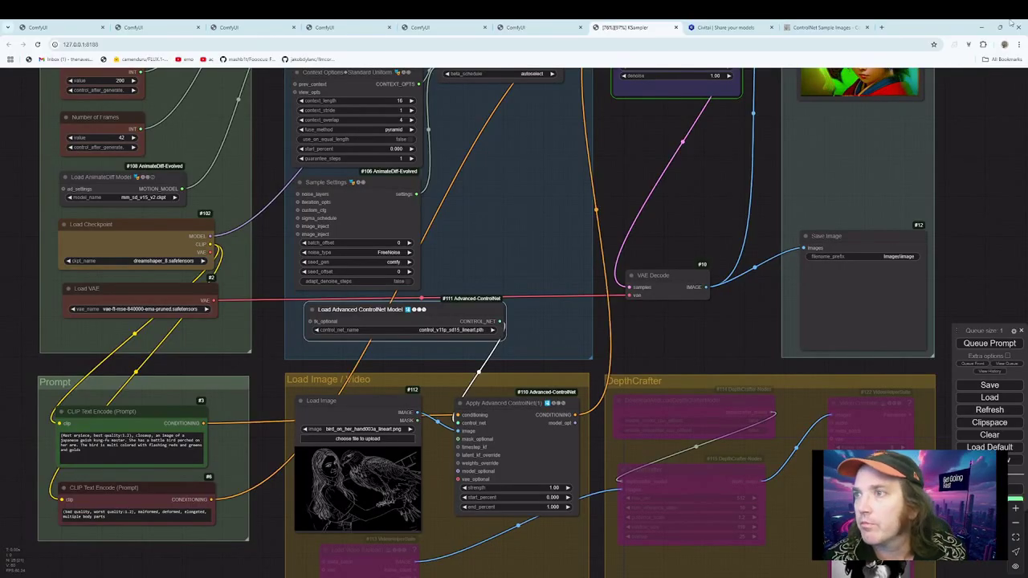
pyautogui.moveTo(913, 27); pyautogui.dragTo(578, 27)
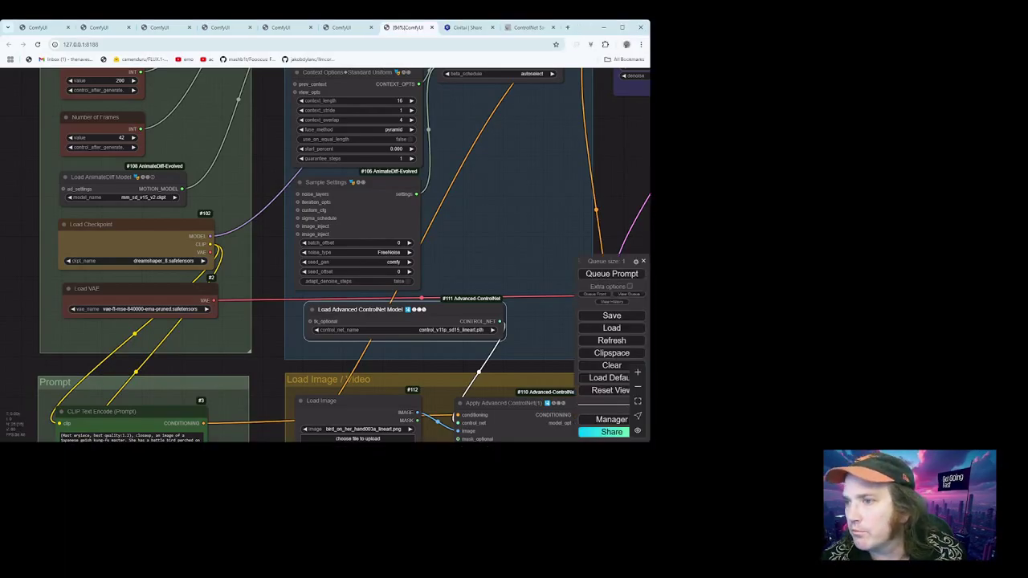
pyautogui.doubleClick(584, 32)
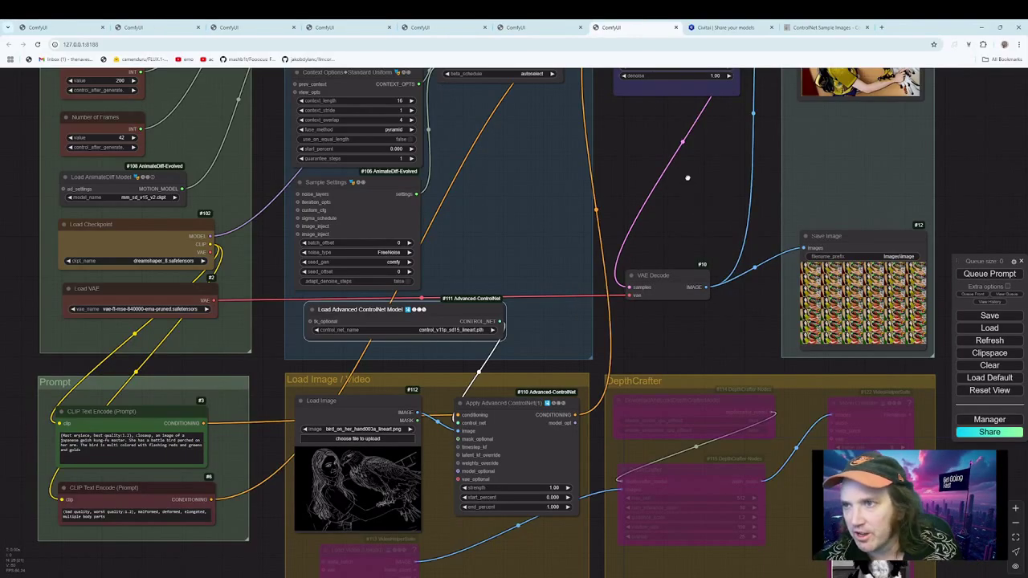
# Examine the generated animation in the Video Combine node, the KSampler settings and the prompt nodes across the workflow.
pyautogui.scroll(1, 688, 229)
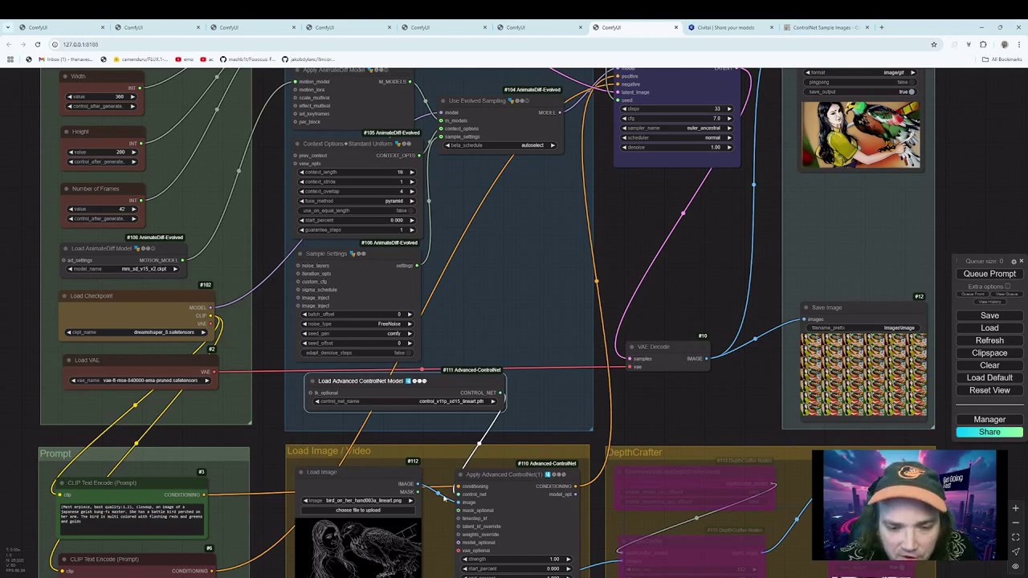
pyautogui.scroll(-6, 444, 499)
pyautogui.scroll(8, 566, 404)
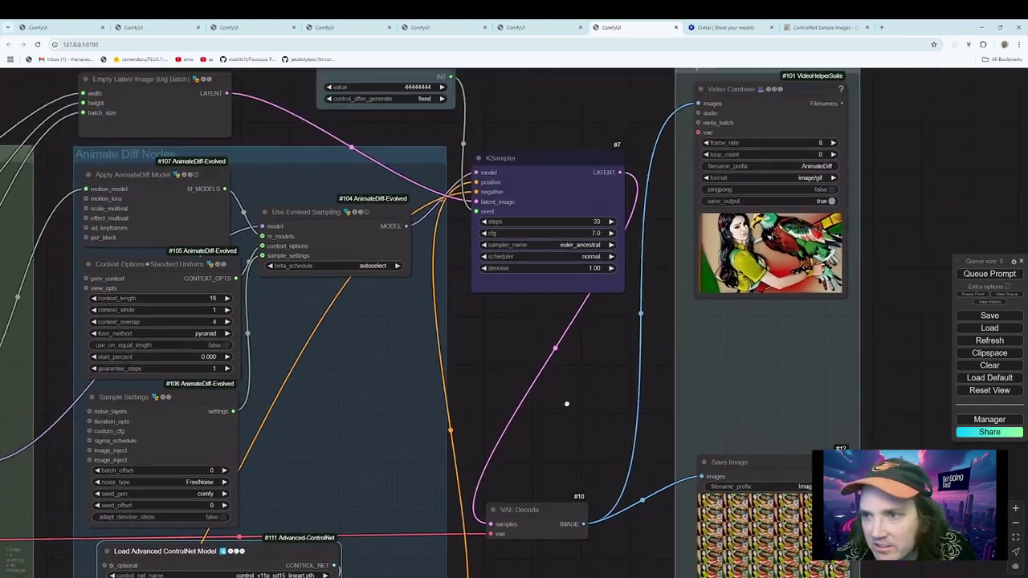
pyautogui.moveTo(566, 404); pyautogui.dragTo(543, 427)
pyautogui.scroll(3, 750, 404)
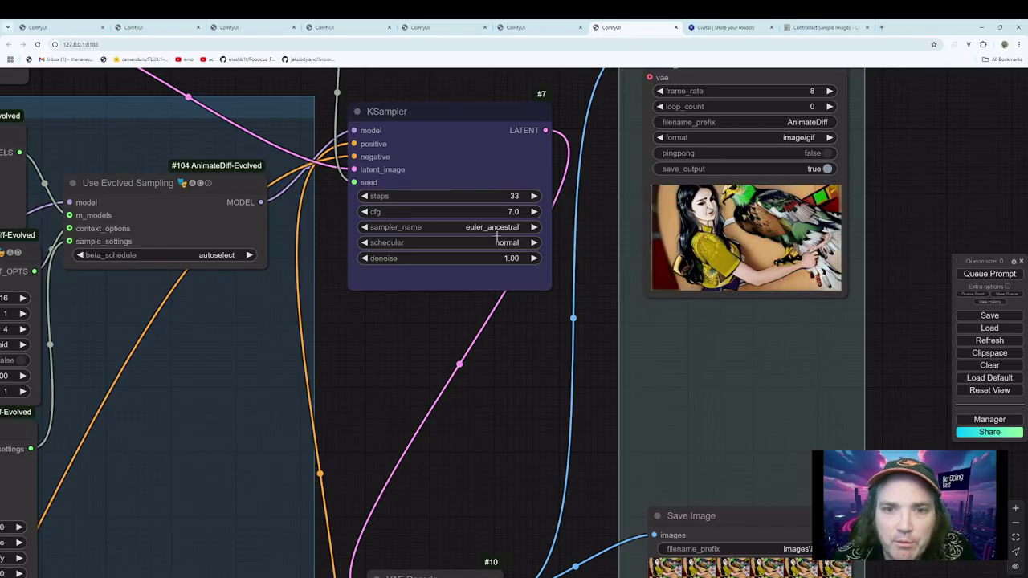
pyautogui.moveTo(497, 387); pyautogui.dragTo(533, 236)
pyautogui.scroll(-5, 616, 207)
pyautogui.scroll(-5, 588, 120)
pyautogui.scroll(4, 514, 293)
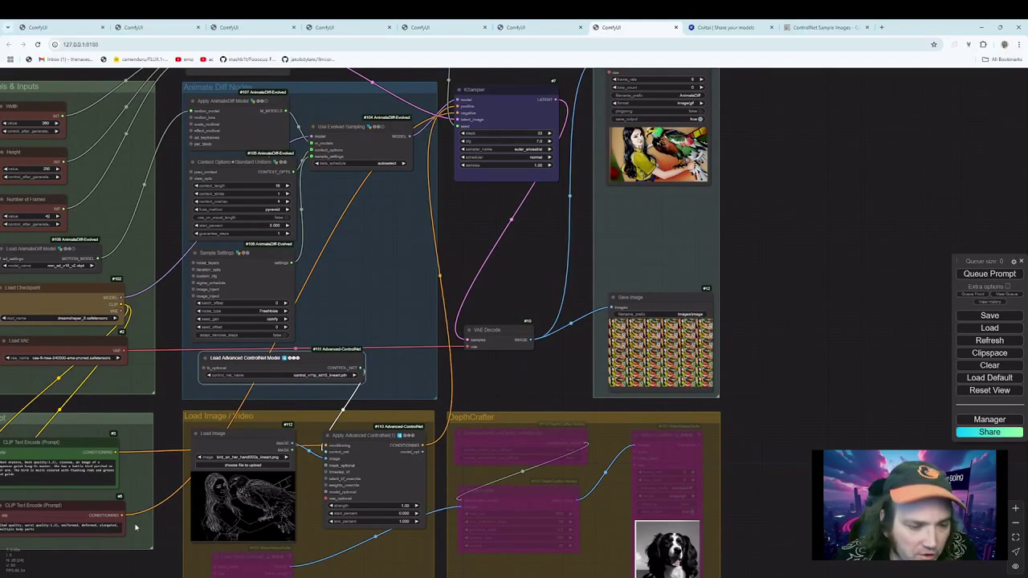
pyautogui.click(77, 478)
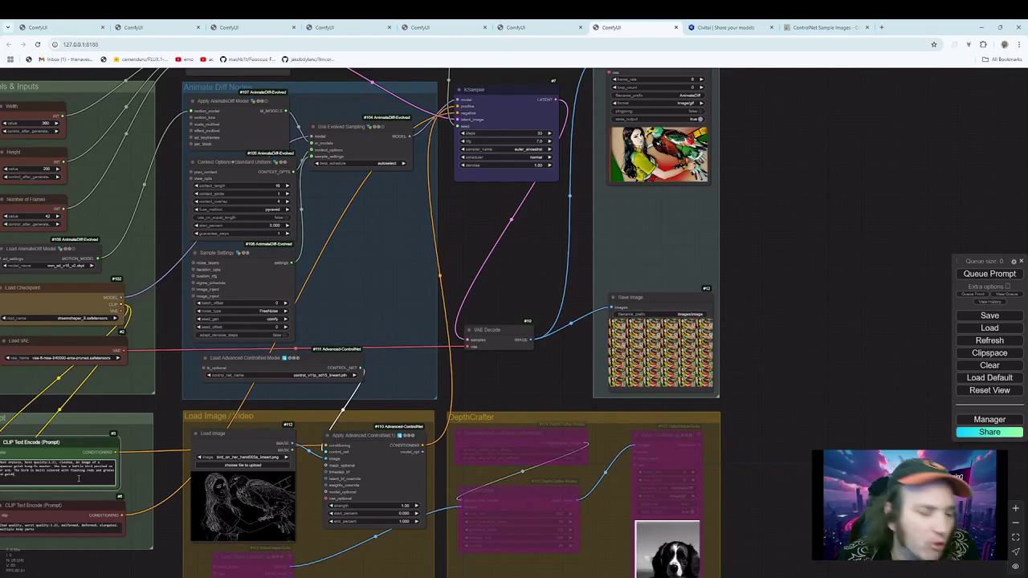
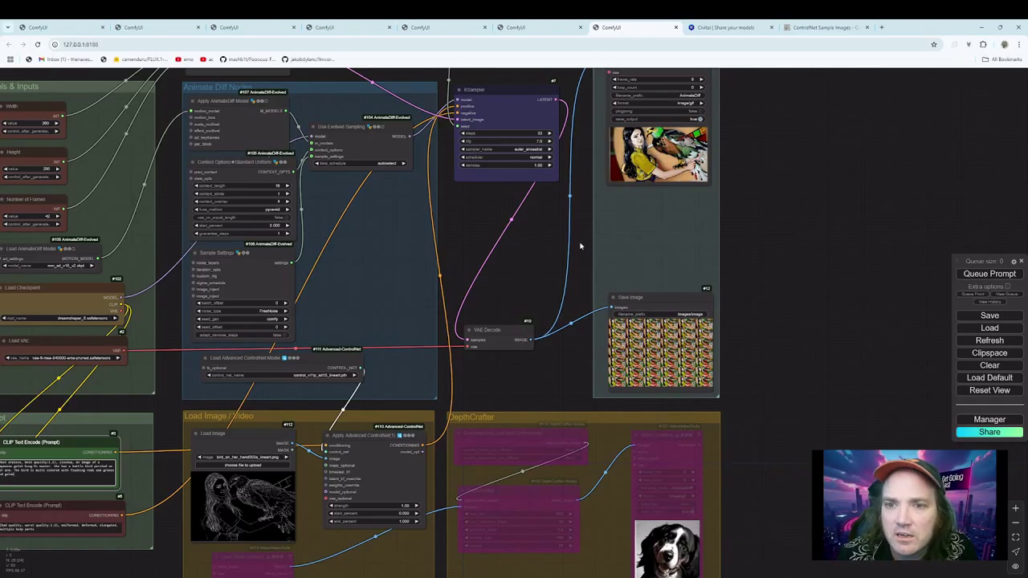
pyautogui.moveTo(531, 265); pyautogui.dragTo(551, 249)
pyautogui.scroll(-4, 551, 250)
pyautogui.scroll(1, 552, 250)
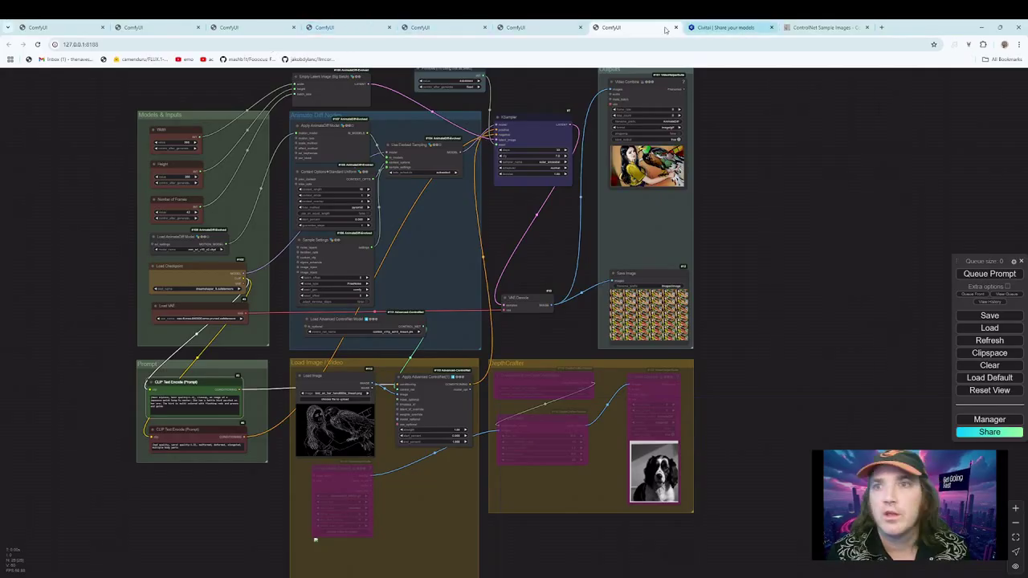
# Open patreon.com/cognibuild in the Civitai browser tab and browse its shop for the ControlNet pose packs.
pyautogui.click(723, 27)
pyautogui.click(701, 46)
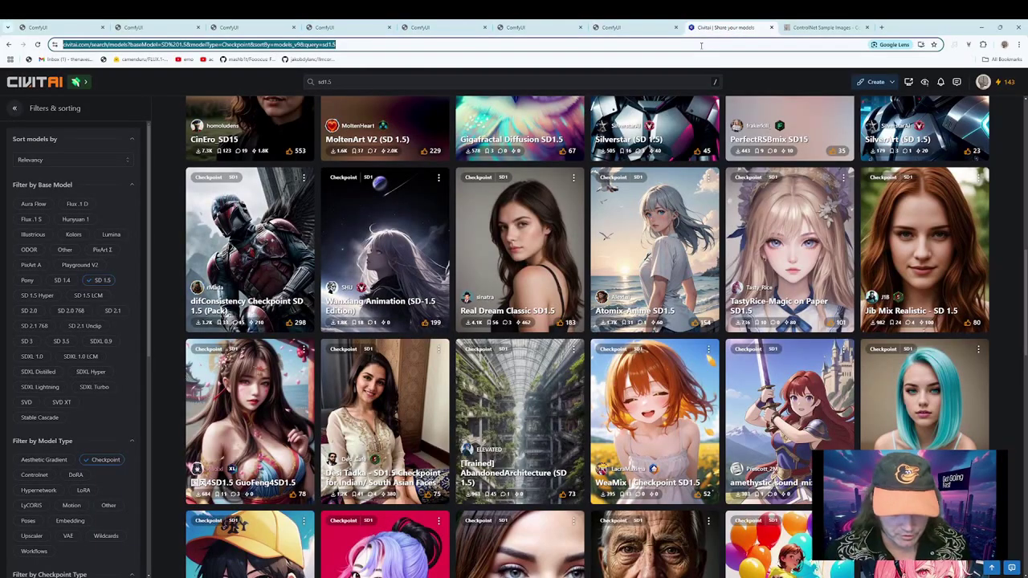
pyautogui.write('patreon.com/cognibu')
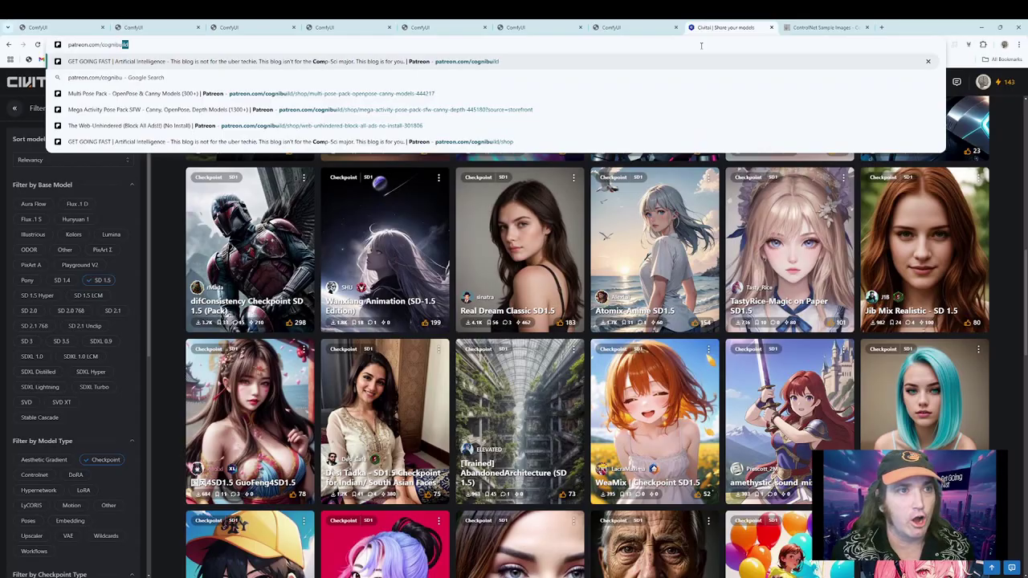
pyautogui.press('Return')
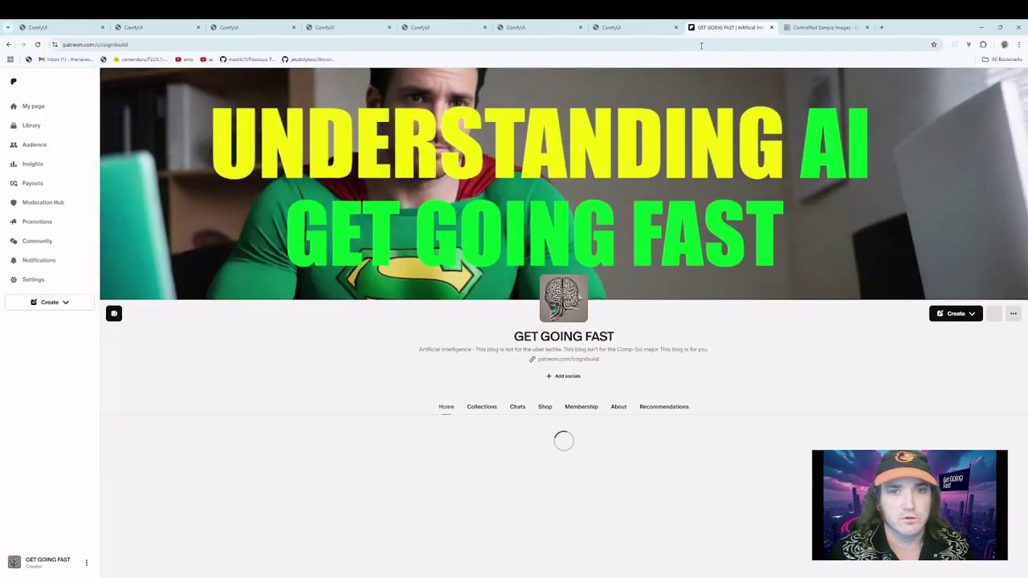
pyautogui.scroll(-2, 562, 322)
pyautogui.click(544, 312)
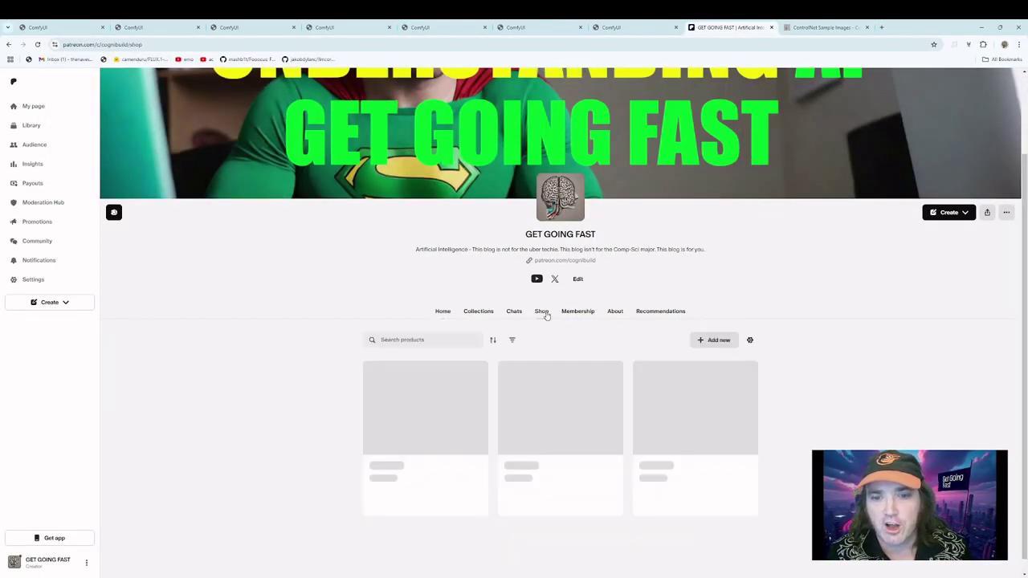
pyautogui.scroll(-7, 545, 316)
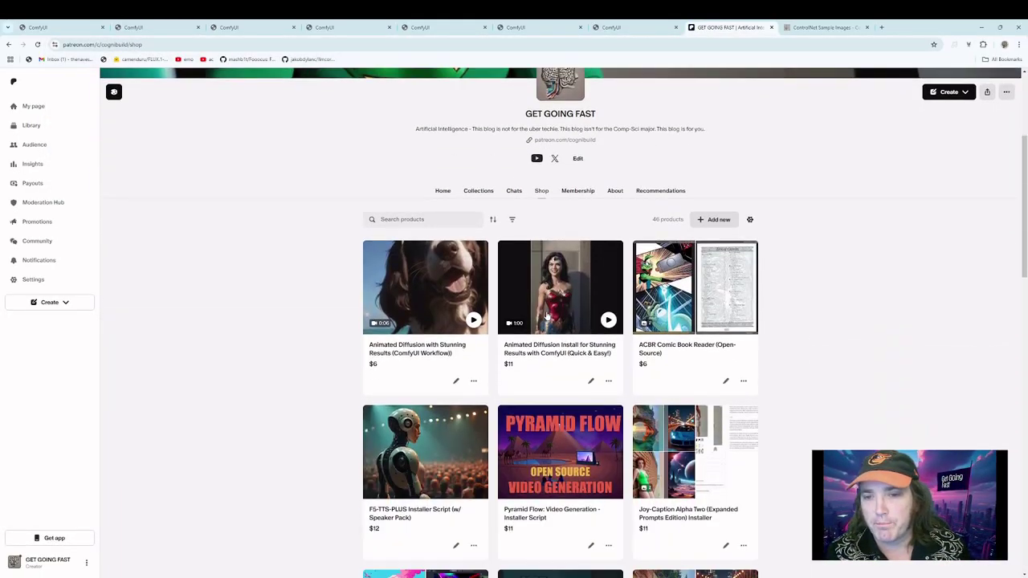
pyautogui.scroll(-3, 546, 315)
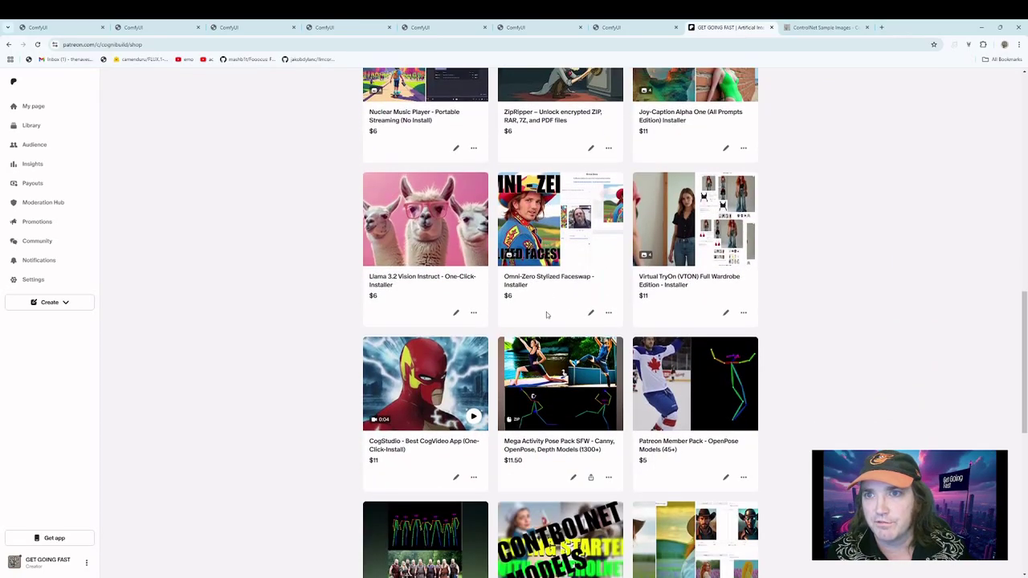
pyautogui.scroll(-2, 547, 315)
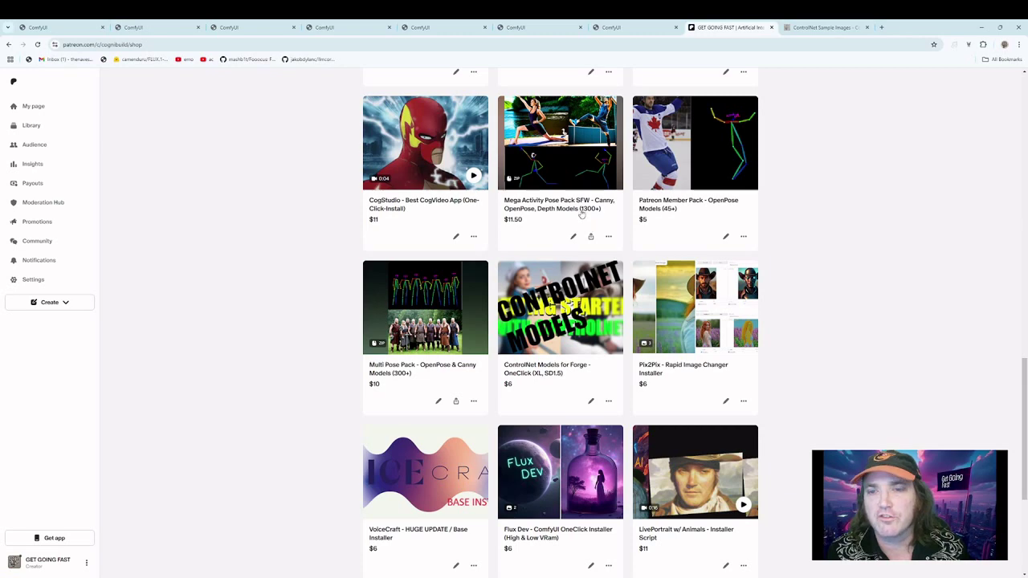
pyautogui.scroll(1, 588, 216)
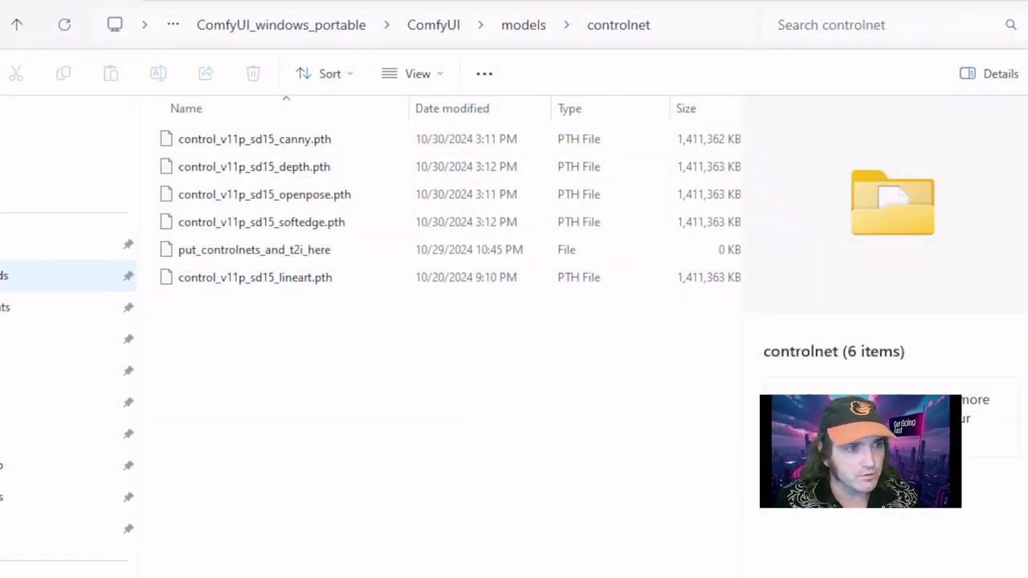
# Open the poses folder inside Documents > Cognibuild Installers and browse its list of pose categories.
pyautogui.click(33, 307)
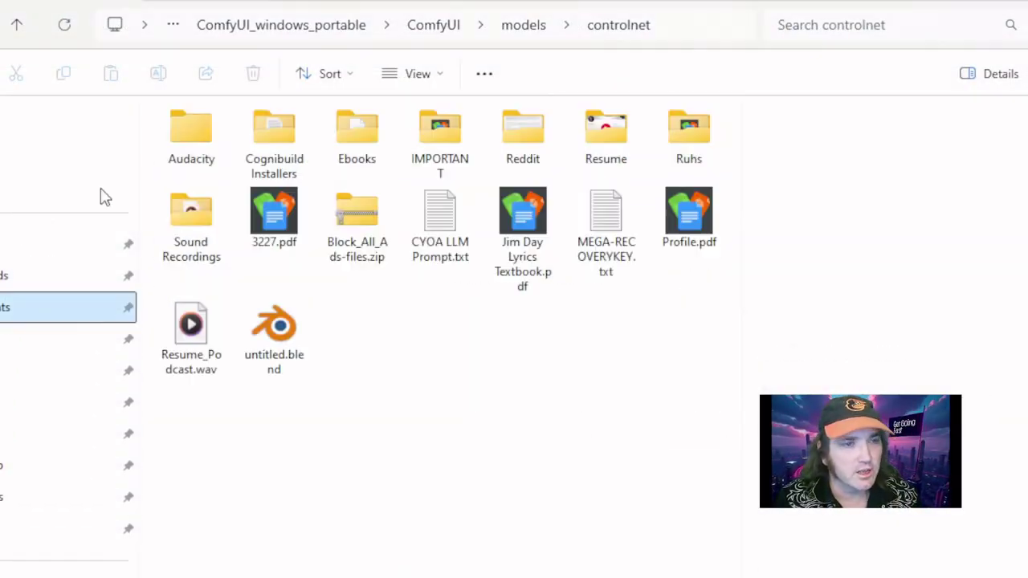
pyautogui.doubleClick(271, 149)
pyautogui.doubleClick(214, 167)
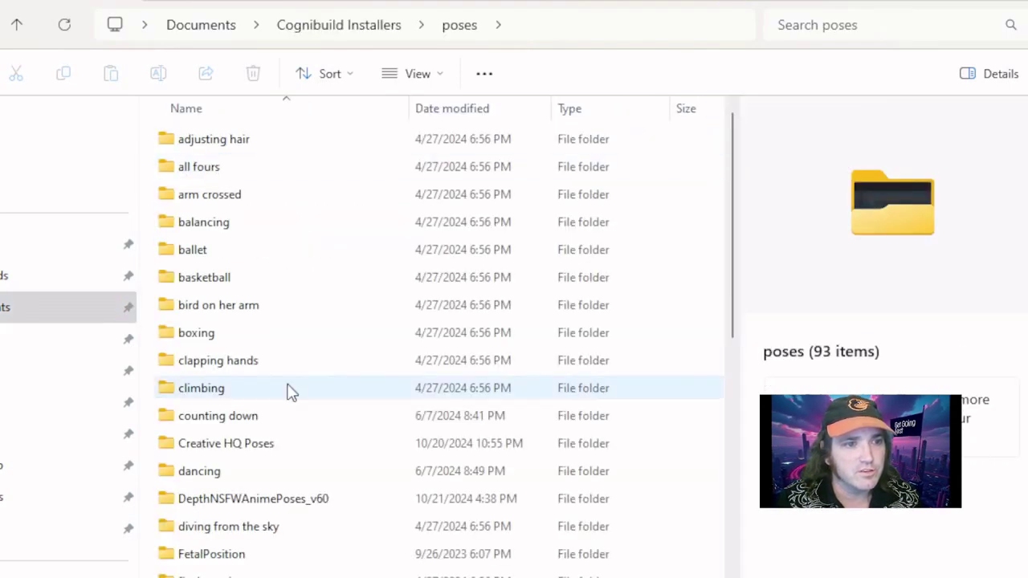
pyautogui.scroll(-20, 337, 524)
pyautogui.scroll(-5, 337, 523)
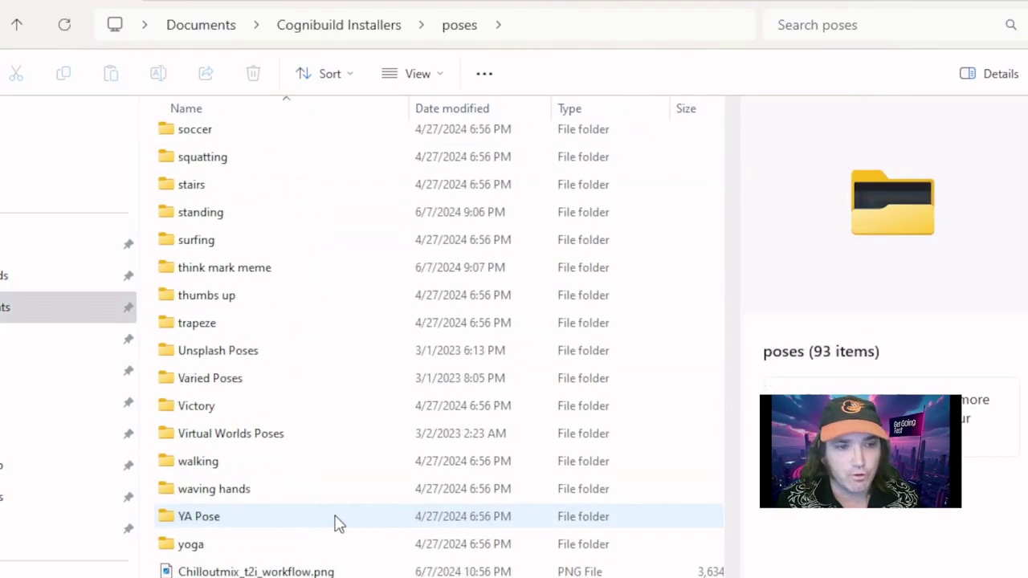
pyautogui.scroll(3, 329, 523)
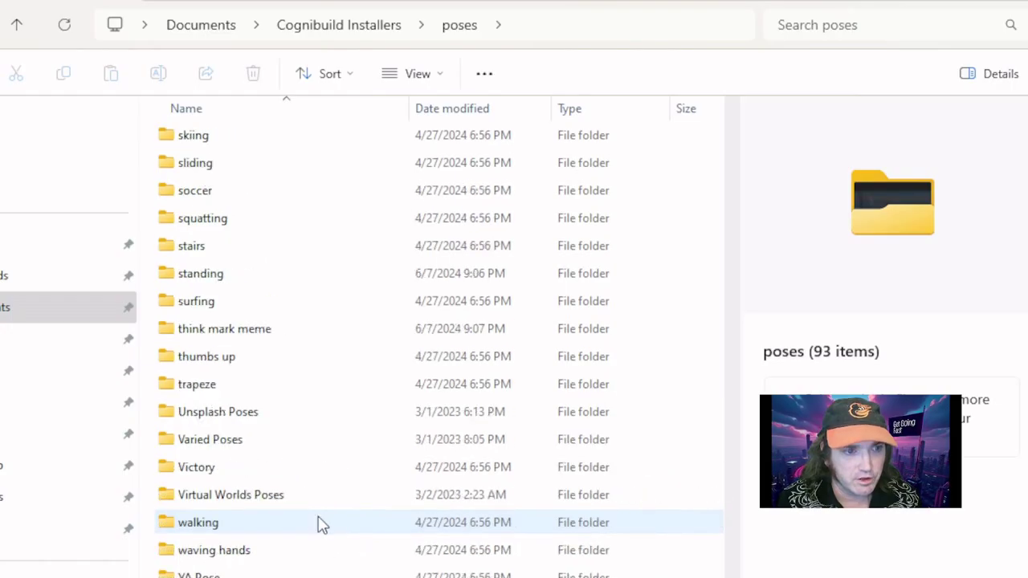
# Open the walking pose set's 512768 folder and preview its bone structure, depth and lineart images.
pyautogui.doubleClick(223, 523)
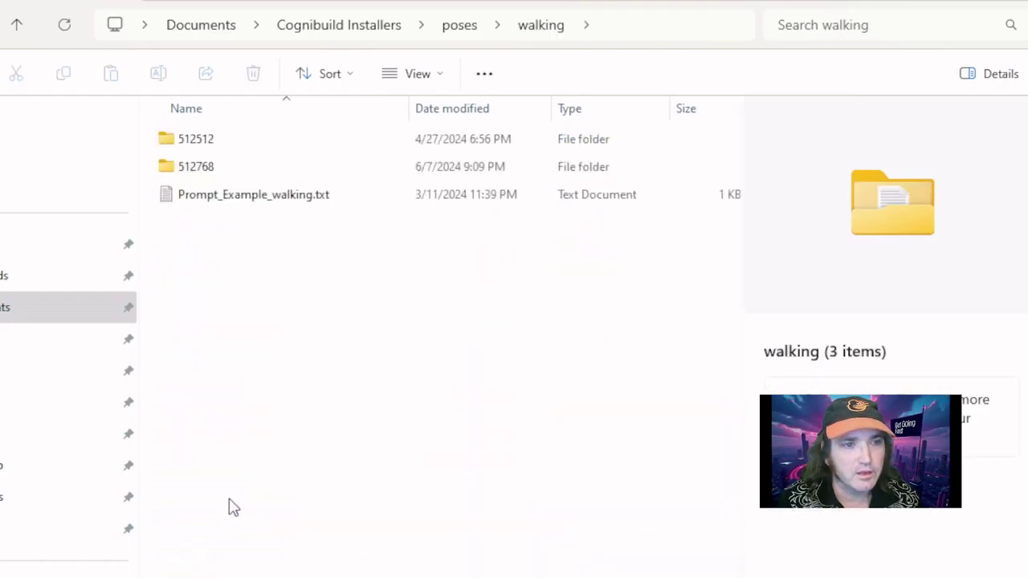
pyautogui.doubleClick(192, 166)
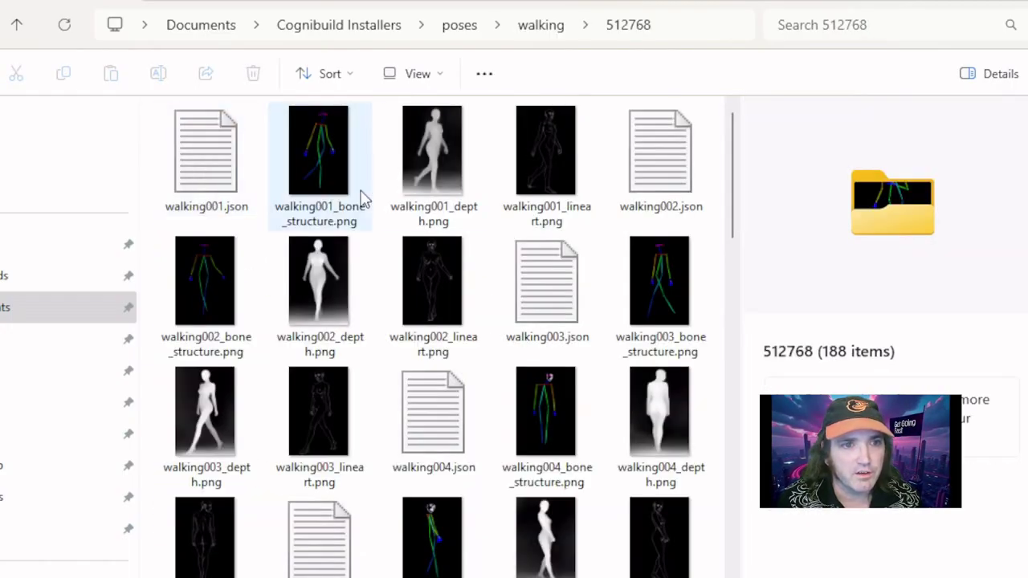
pyautogui.click(438, 160)
pyautogui.click(325, 163)
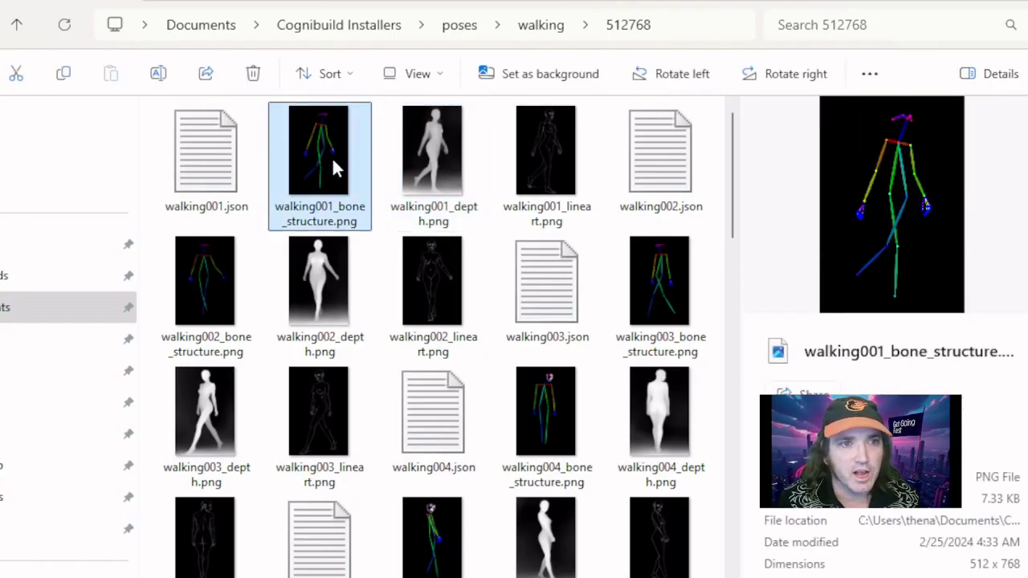
pyautogui.click(442, 146)
pyautogui.scroll(-20, 537, 533)
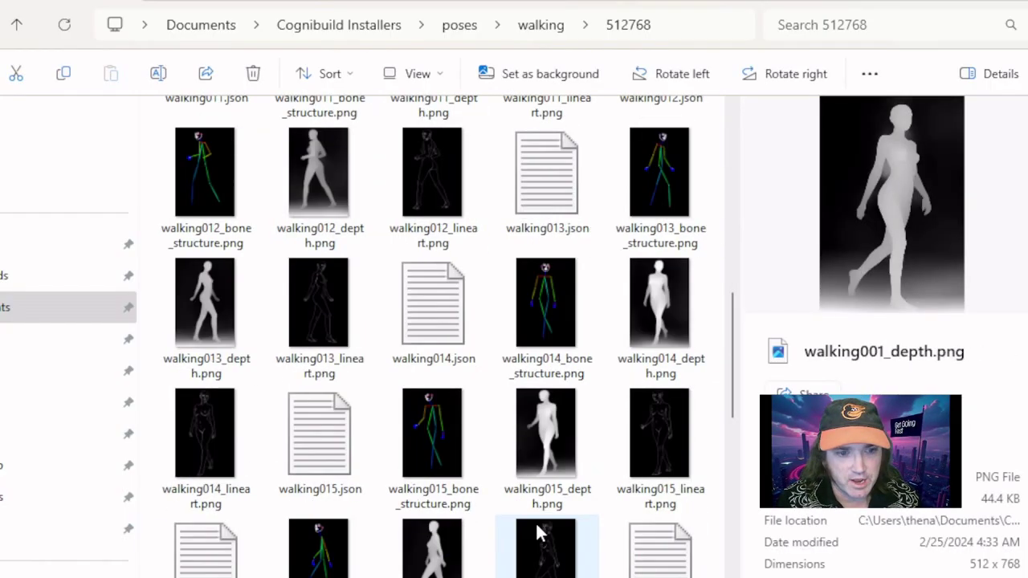
pyautogui.scroll(10, 537, 532)
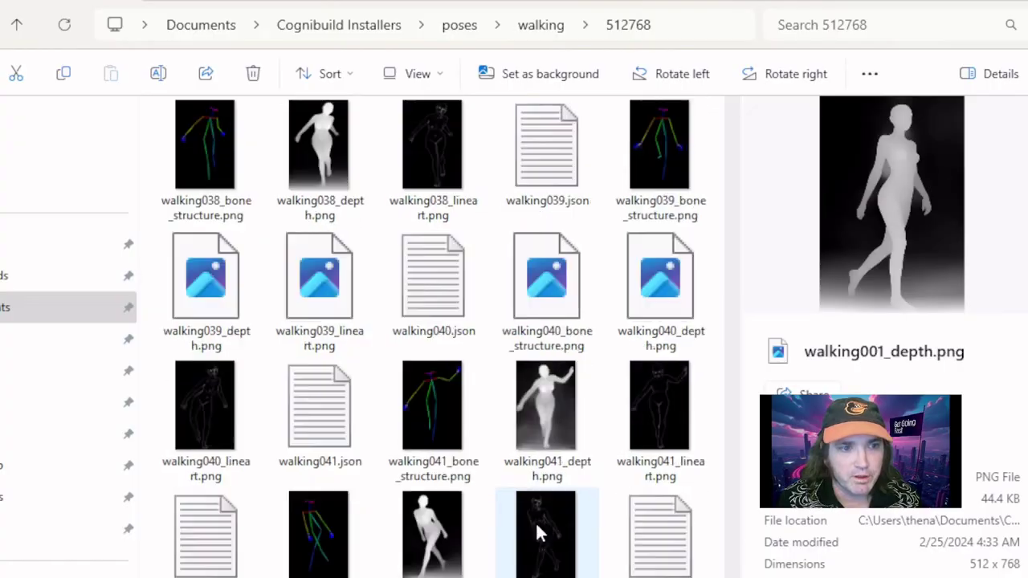
pyautogui.click(16, 25)
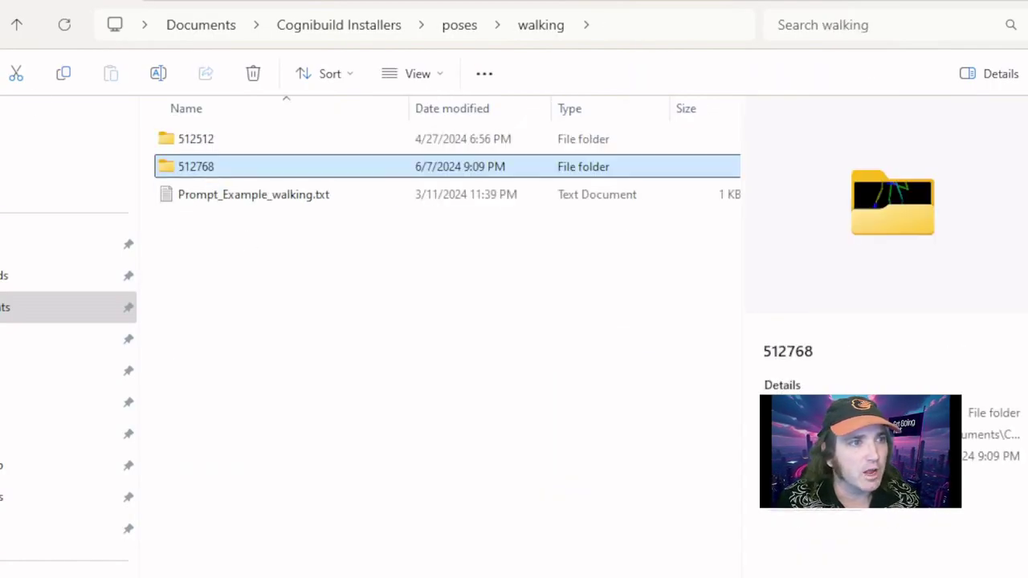
# Open the rock paper scissors pose folder and preview several of its depth images.
pyautogui.hotkey('alt', 'Up')
pyautogui.doubleClick(245, 324)
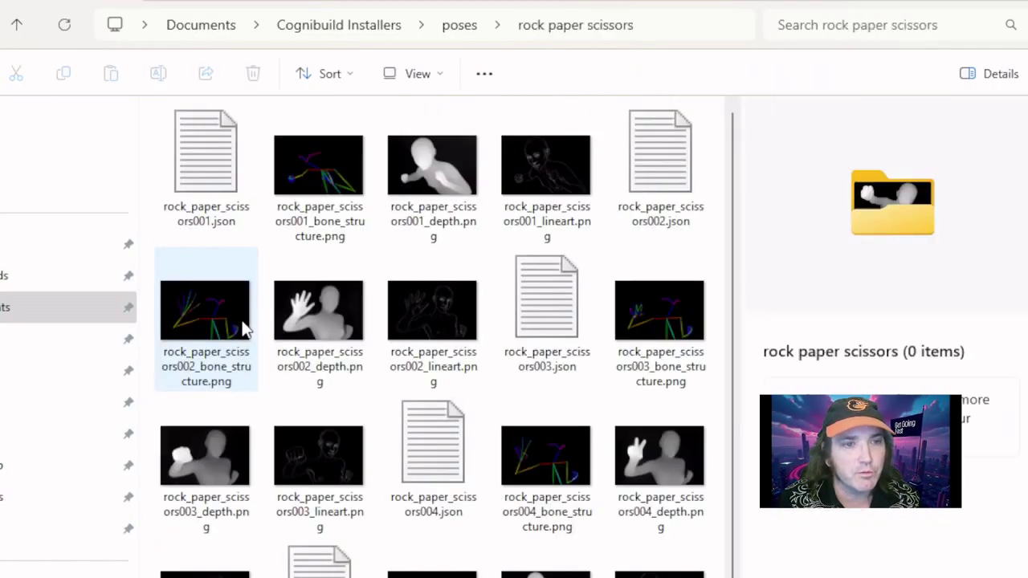
pyautogui.click(220, 470)
pyautogui.click(341, 325)
pyautogui.click(434, 577)
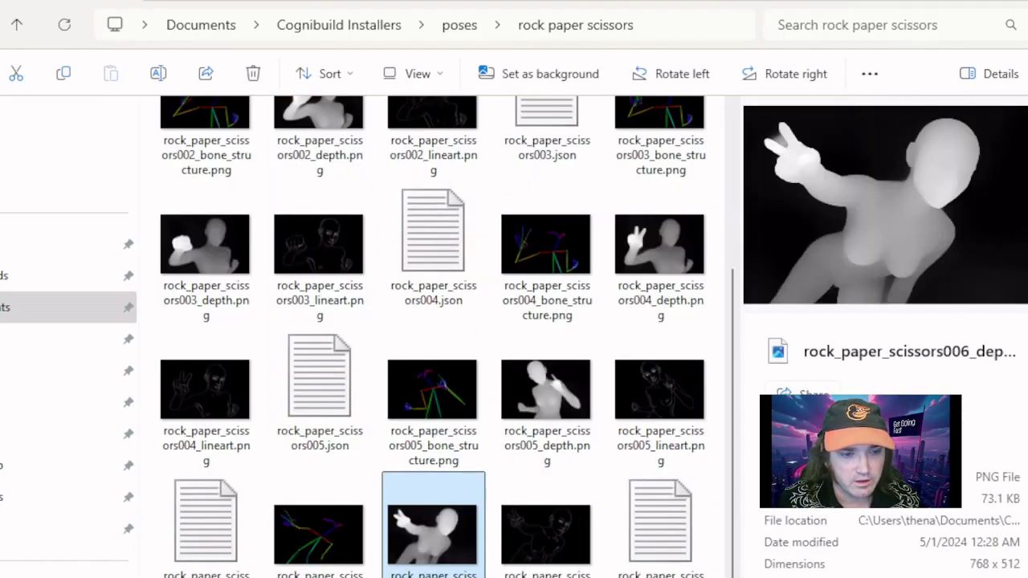
pyautogui.scroll(2, 433, 337)
pyautogui.click(655, 454)
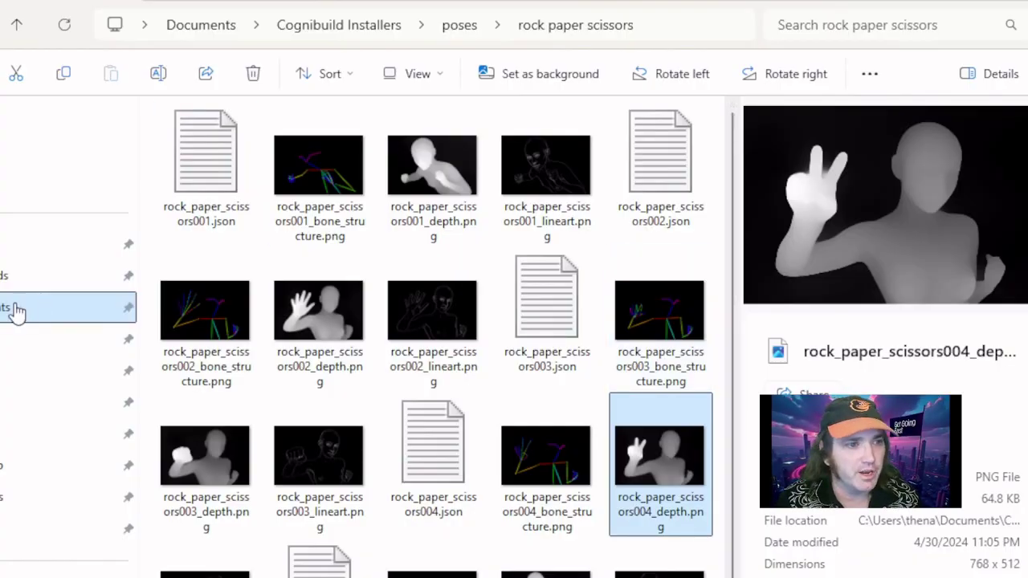
# Open the 512768 folder of the leaning against something pose set and look through its images.
pyautogui.hotkey('alt', 'Up')
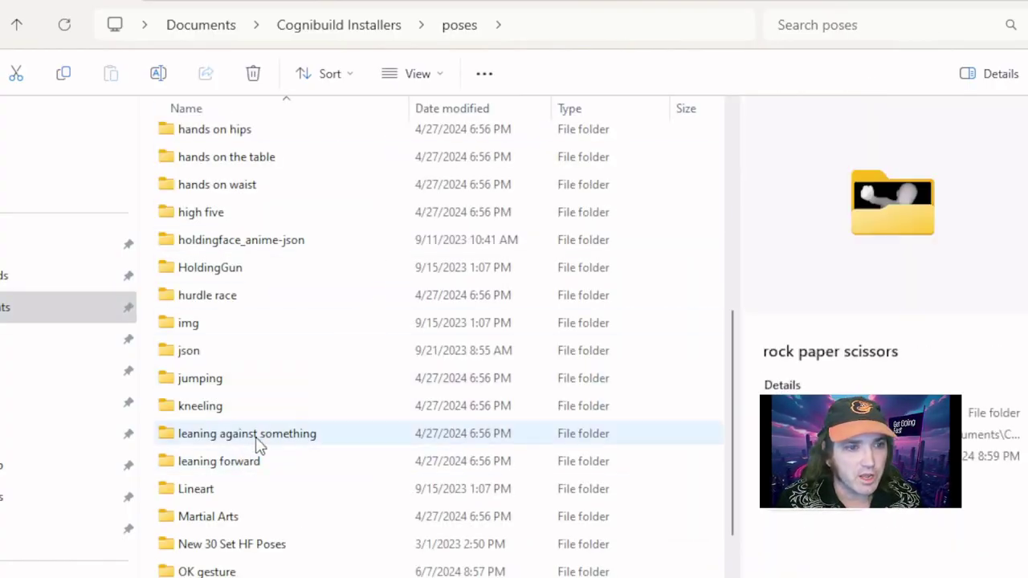
pyautogui.doubleClick(269, 437)
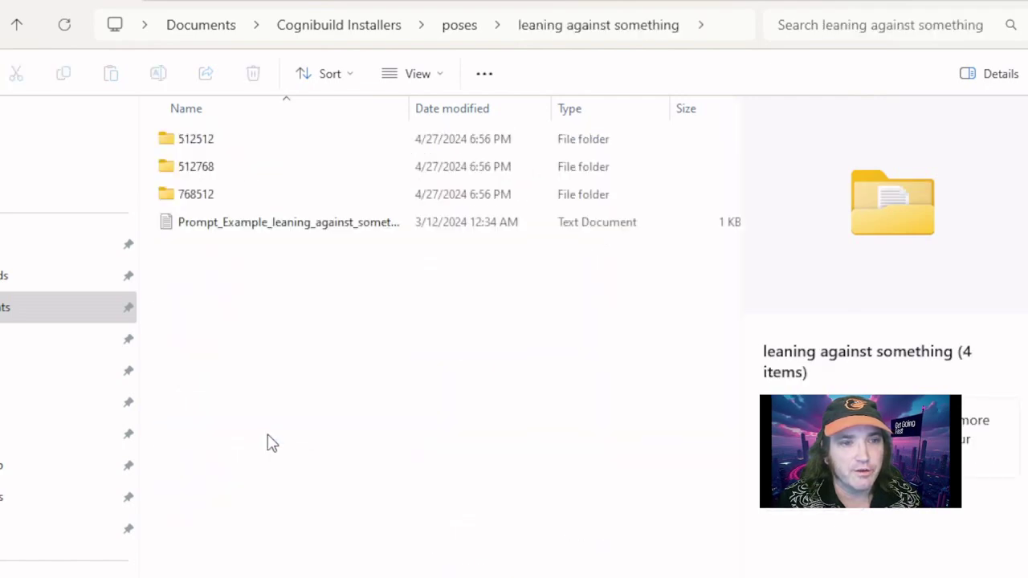
pyautogui.doubleClick(201, 163)
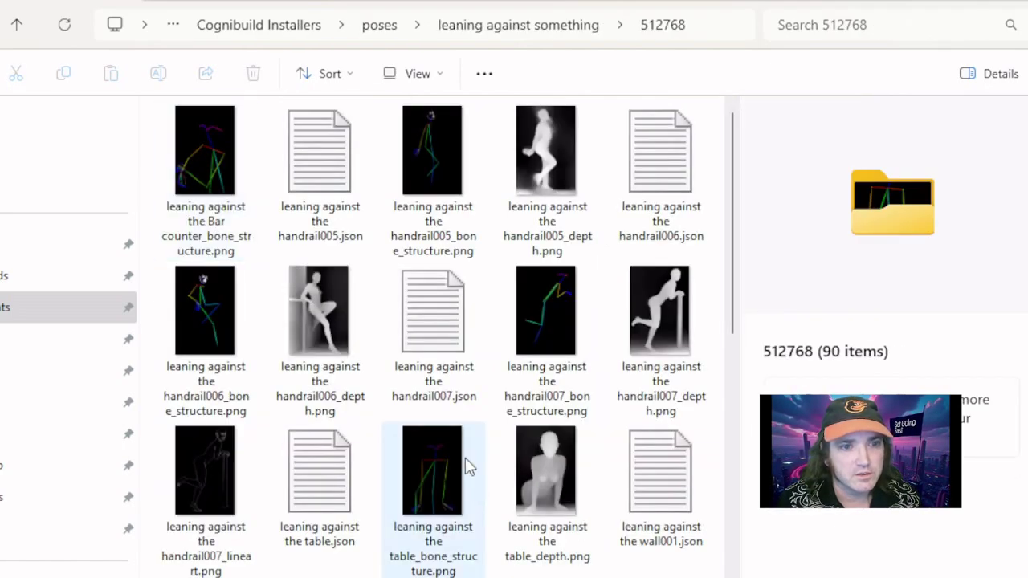
pyautogui.scroll(-5, 487, 509)
pyautogui.scroll(-10, 486, 509)
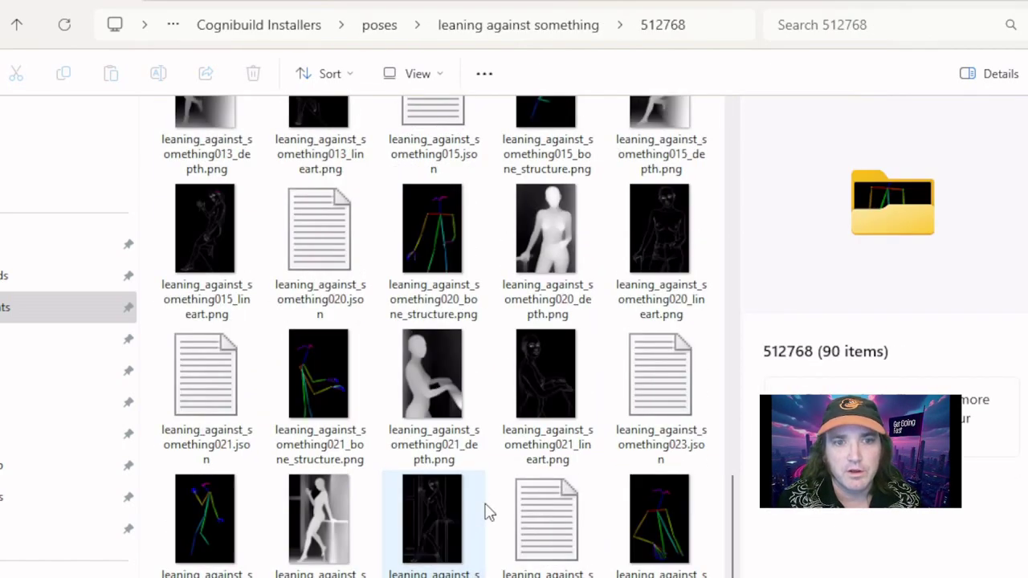
pyautogui.scroll(-5, 487, 509)
pyautogui.scroll(-2, 487, 512)
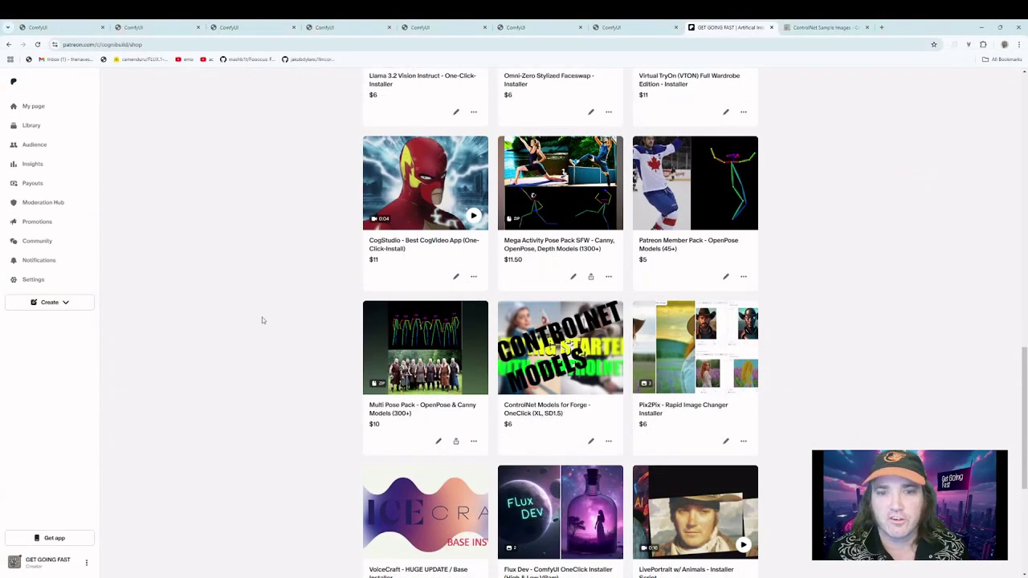
# Look over the ControlNet pose pack listings in the Patreon shop.
pyautogui.scroll(-1, 606, 363)
pyautogui.scroll(2, 658, 338)
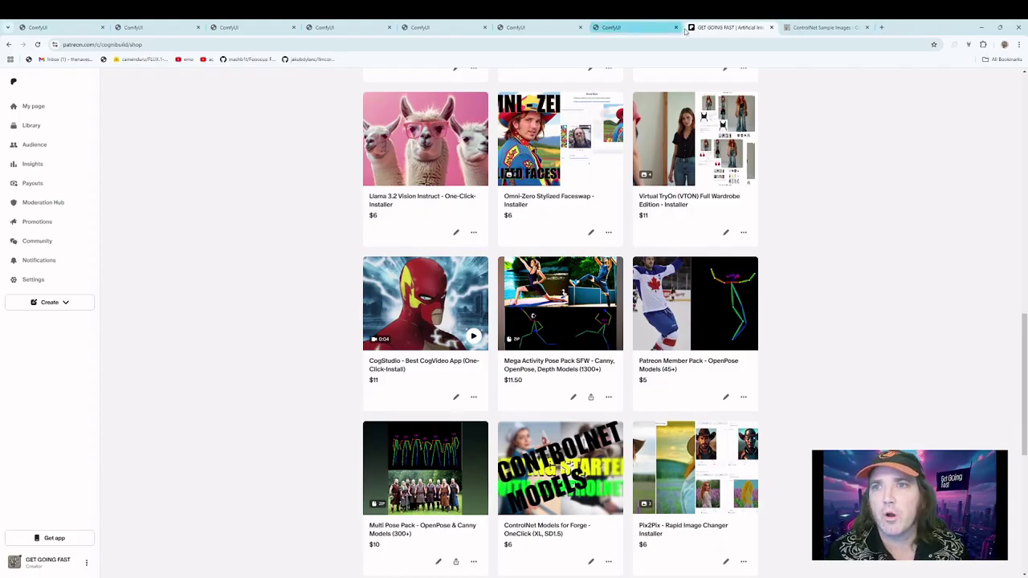
# Switch to the ComfyUI workflow and move the Load Image and Load Video nodes lower within the Load Image / Video group.
pyautogui.click(646, 31)
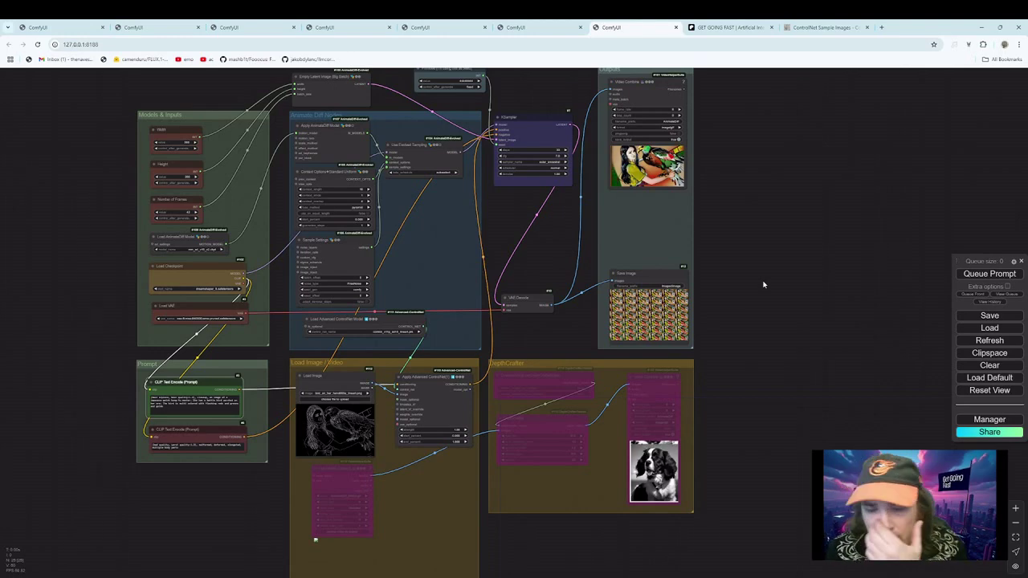
pyautogui.scroll(-1, 766, 290)
pyautogui.scroll(2, 766, 289)
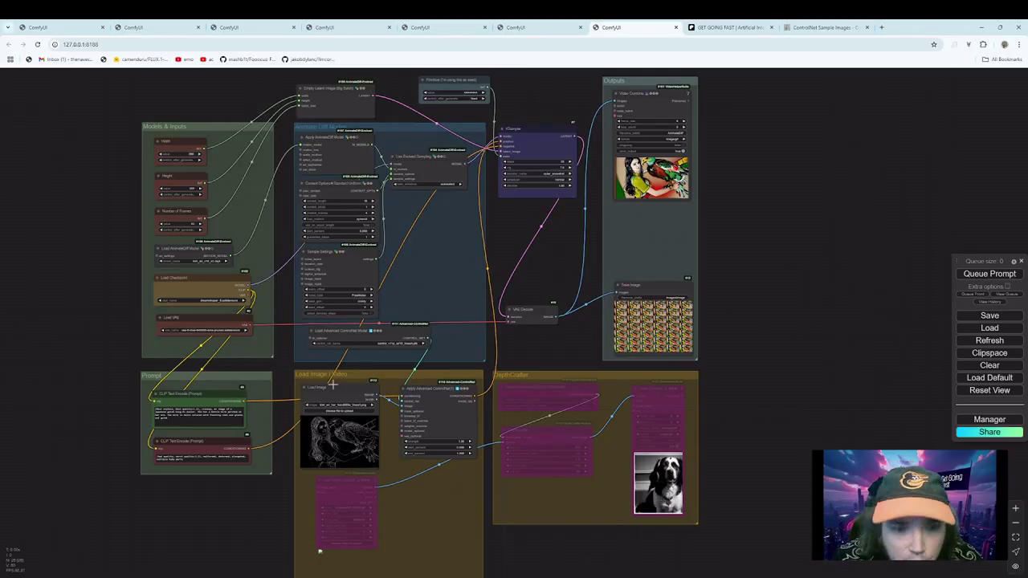
pyautogui.moveTo(333, 386); pyautogui.dragTo(340, 401)
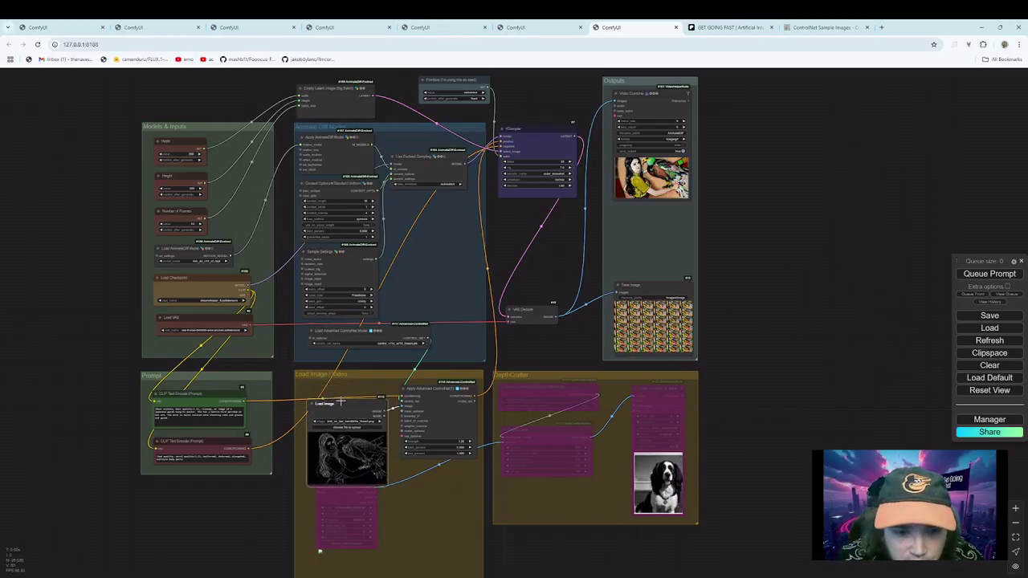
pyautogui.click(347, 503)
pyautogui.moveTo(347, 483); pyautogui.dragTo(346, 506)
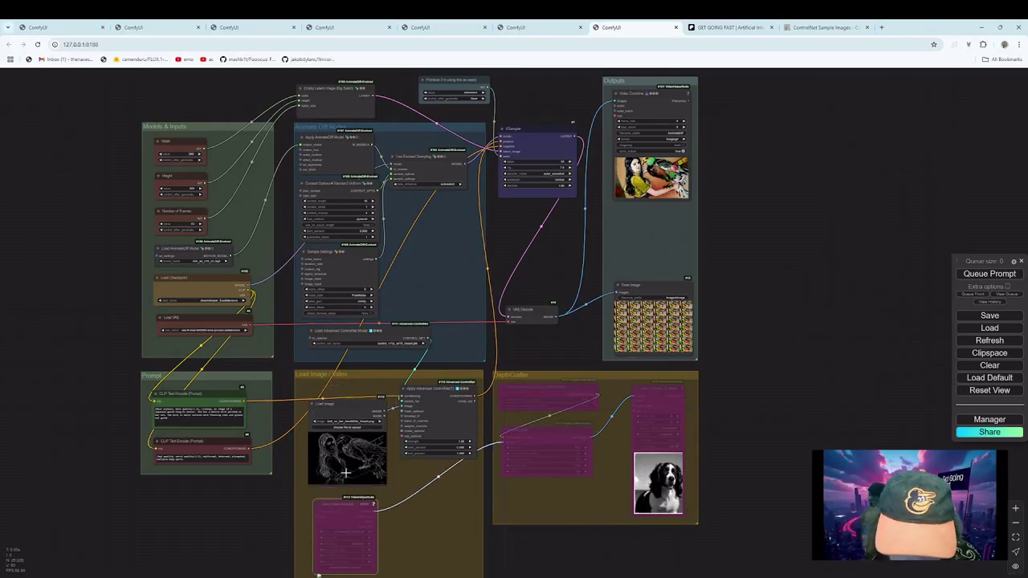
pyautogui.moveTo(349, 404); pyautogui.dragTo(348, 414)
# Bypass the Load Image node that holds the lineart image.
pyautogui.rightClick(348, 412)
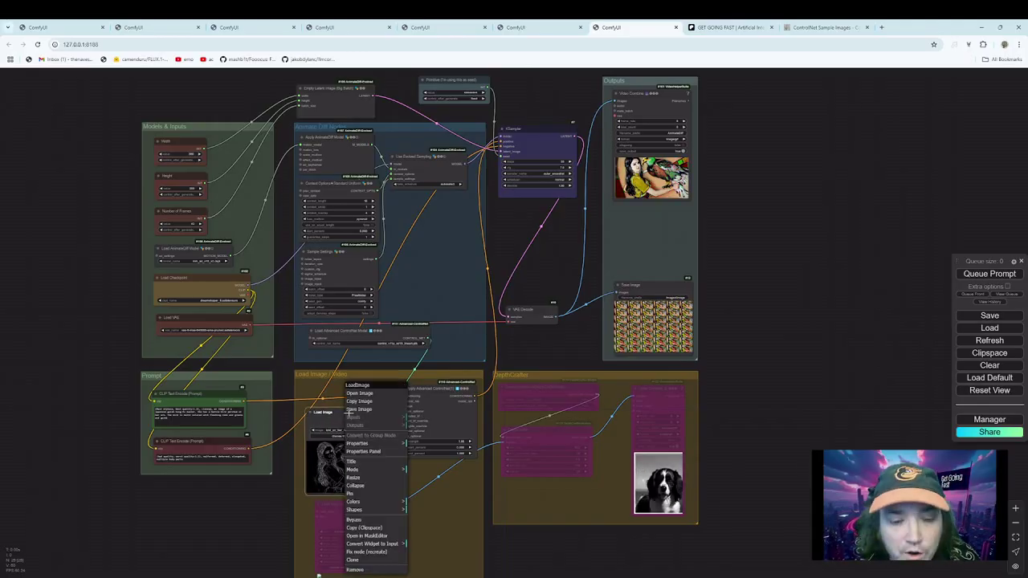
pyautogui.click(335, 414)
pyautogui.rightClick(336, 414)
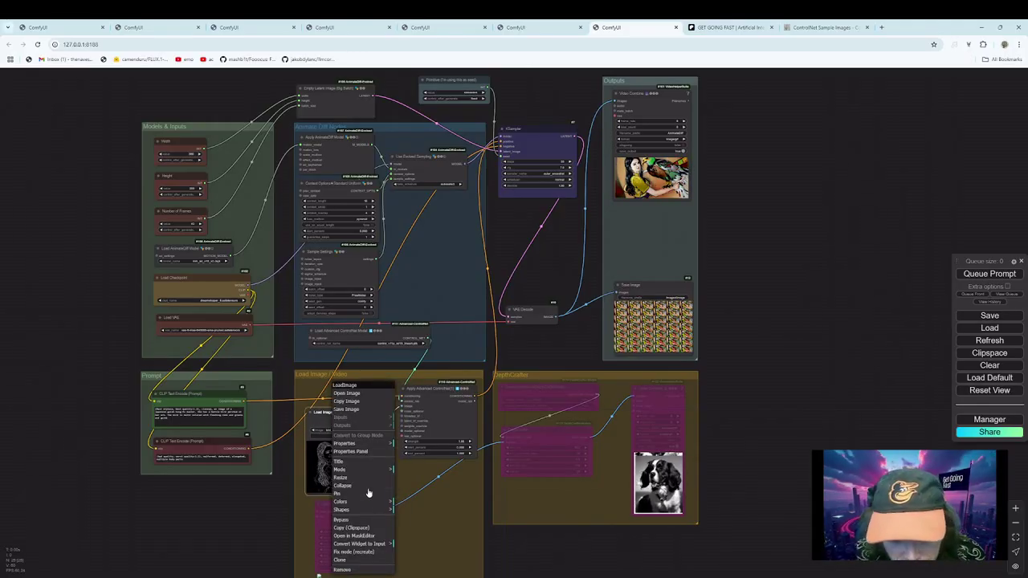
pyautogui.click(365, 520)
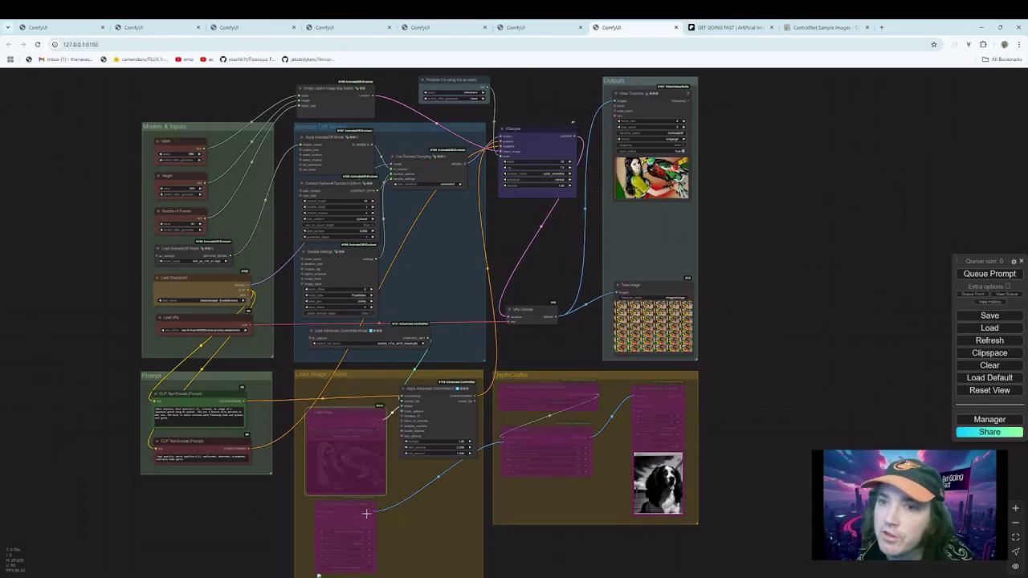
# Re-enable the bypassed Load Video (Upload) node.
pyautogui.click(347, 504)
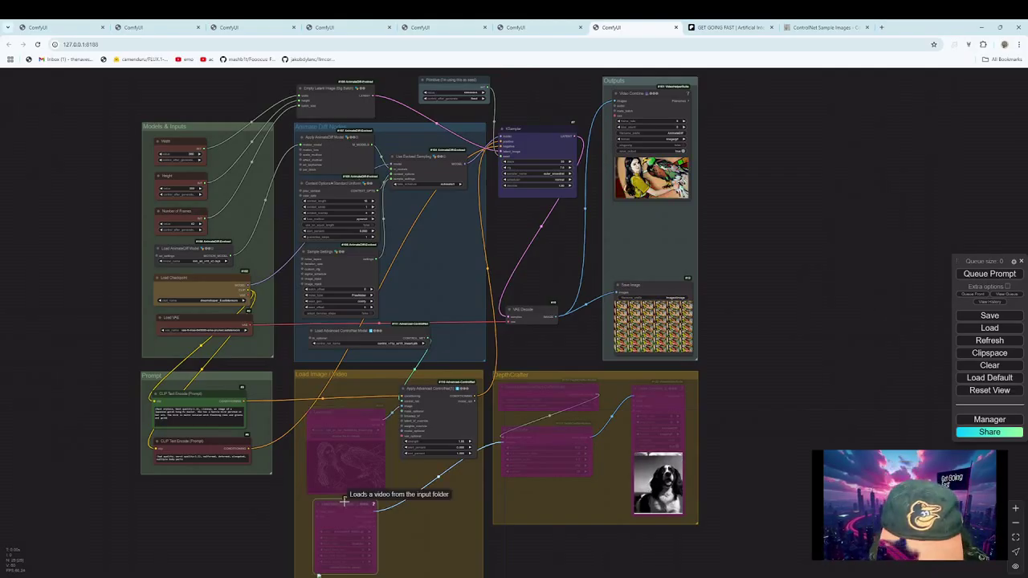
pyautogui.rightClick(348, 504)
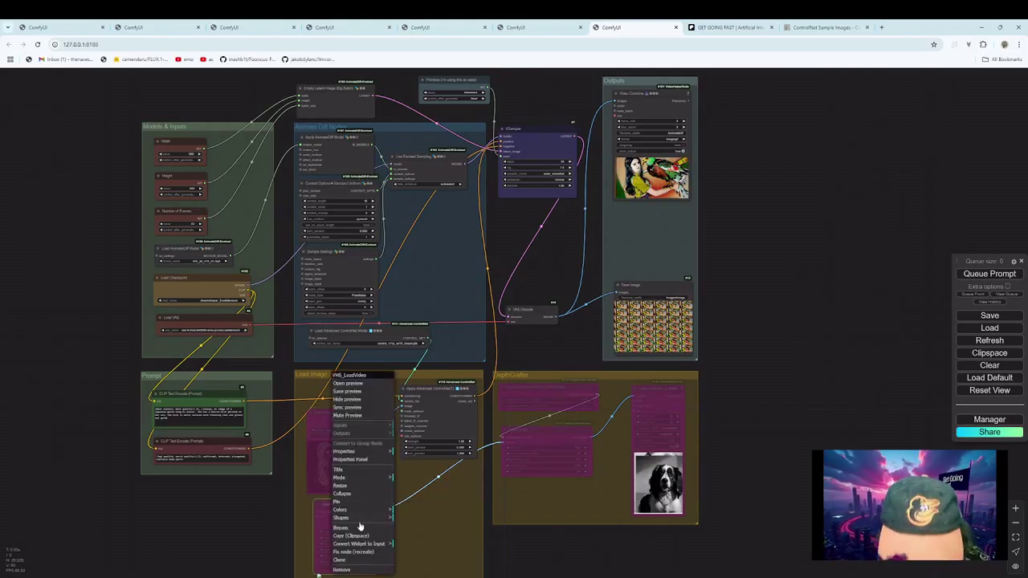
pyautogui.click(362, 529)
# Reposition the Load Video node slightly and connect its IMAGE output to the image input of Apply Advanced ControlNet.
pyautogui.scroll(2, 440, 527)
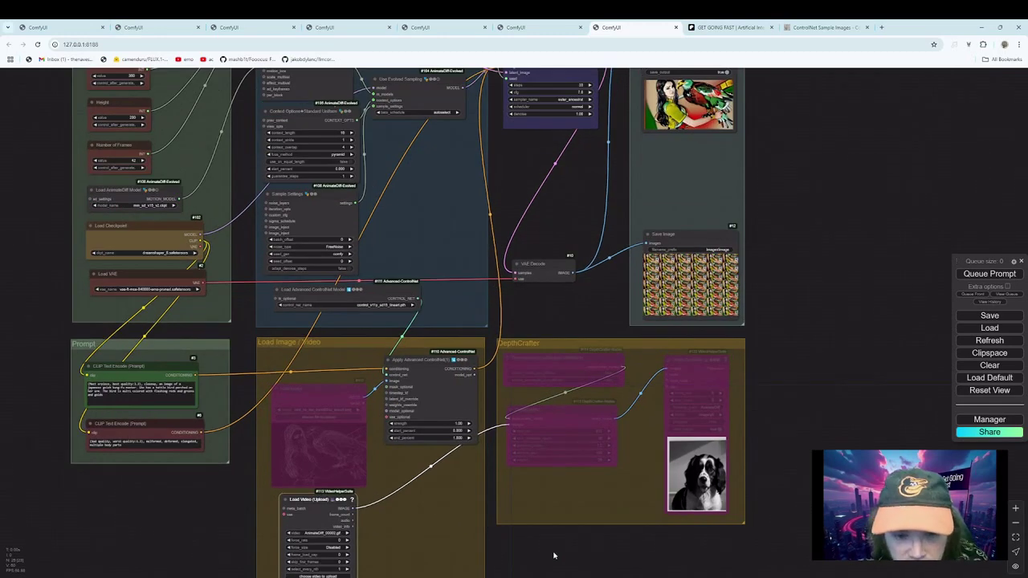
pyautogui.moveTo(551, 557); pyautogui.dragTo(514, 419)
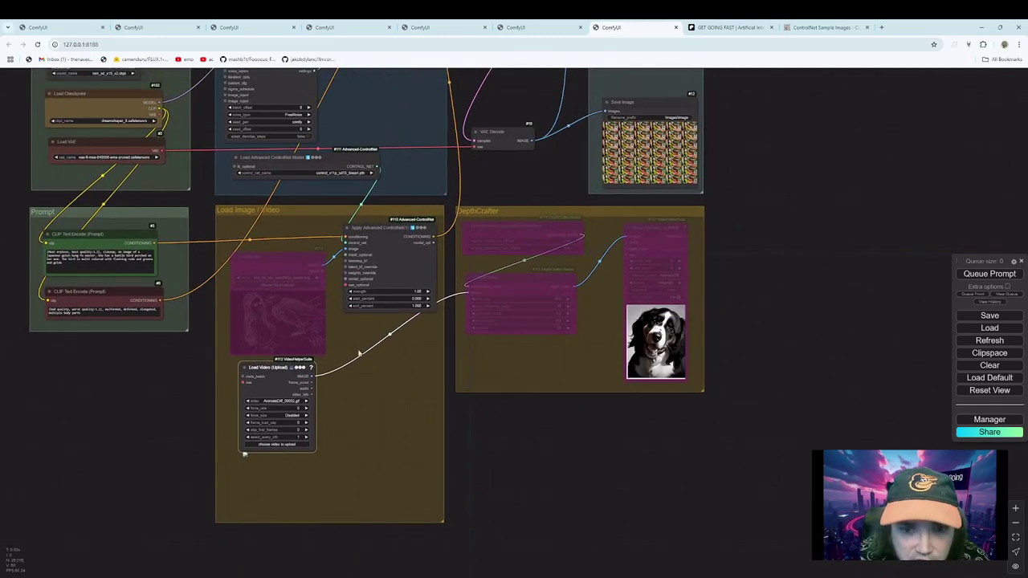
pyautogui.moveTo(270, 367); pyautogui.dragTo(262, 375)
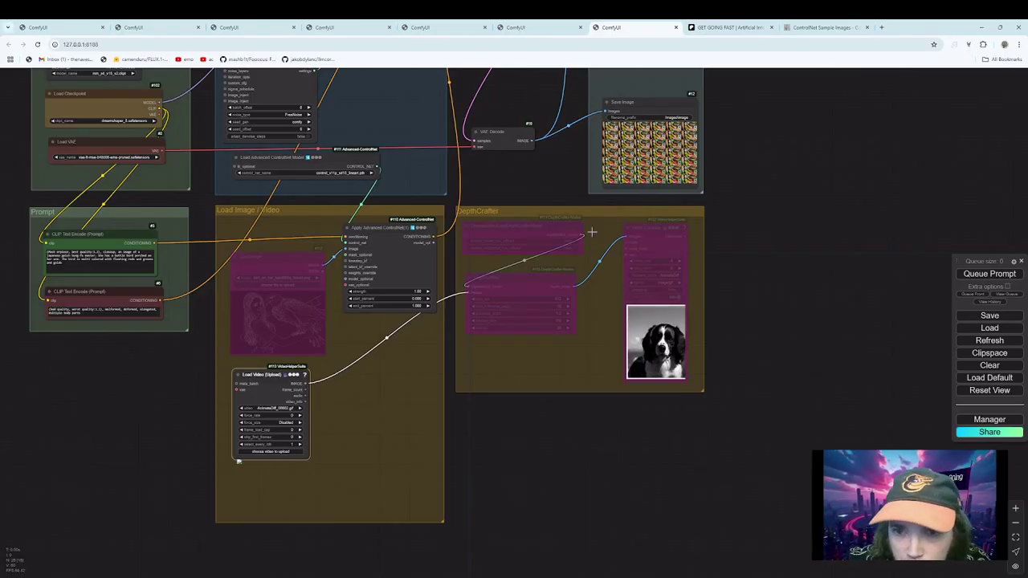
pyautogui.moveTo(306, 383); pyautogui.dragTo(347, 249)
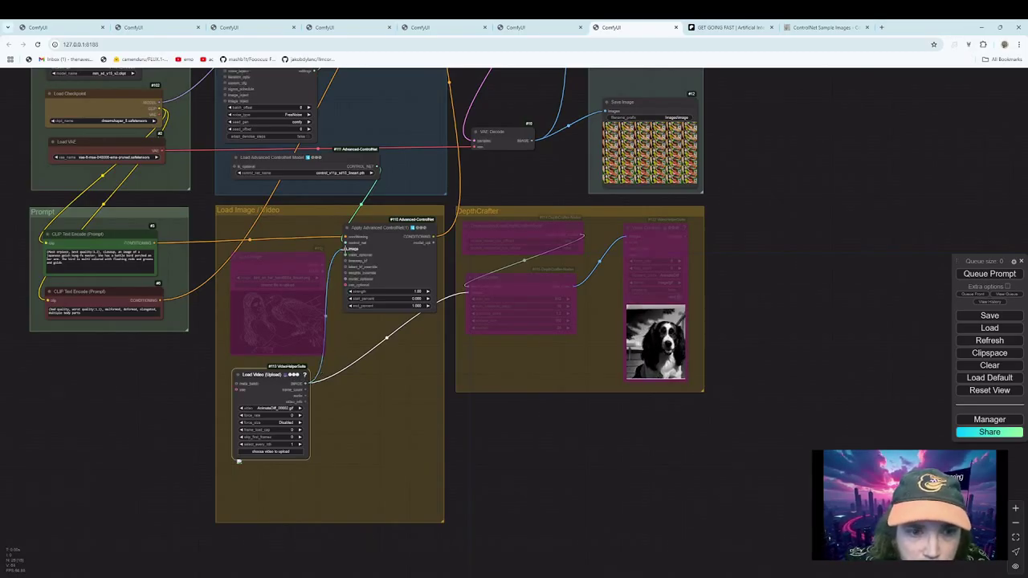
# Shift the bypassed Load Image node slightly and remove the link from Load Video to the DepthCrafter node.
pyautogui.click(295, 254)
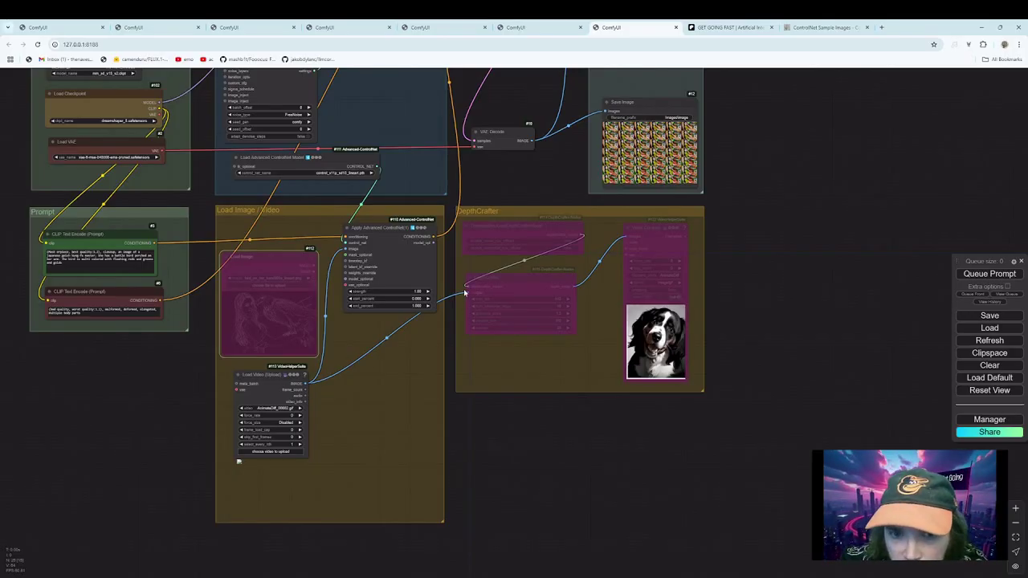
pyautogui.moveTo(468, 293); pyautogui.dragTo(361, 401)
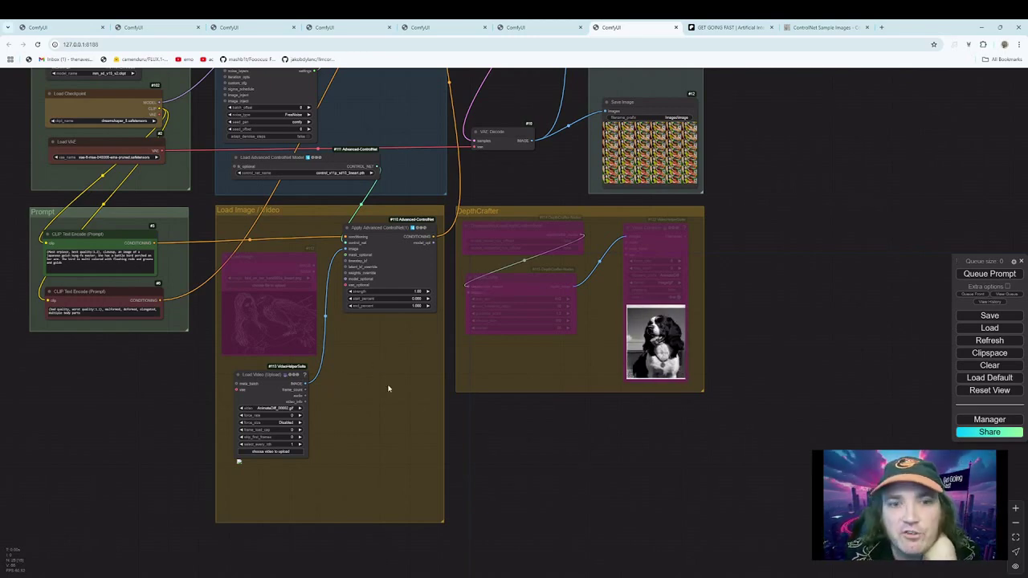
pyautogui.scroll(3, 388, 389)
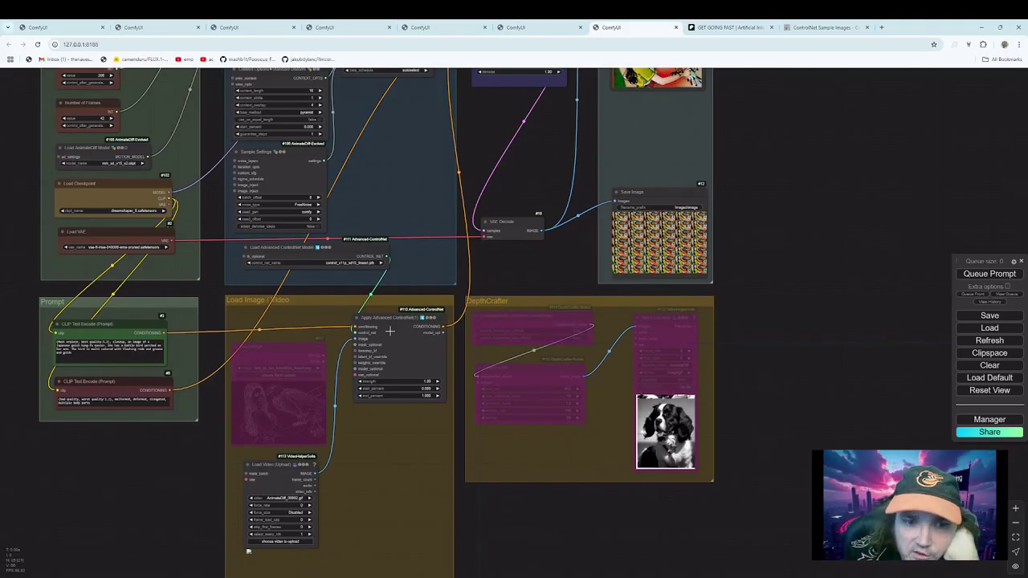
# Set the Load Advanced ControlNet Model node to control_v11p_sd15_depth.pth.
pyautogui.scroll(2, 399, 504)
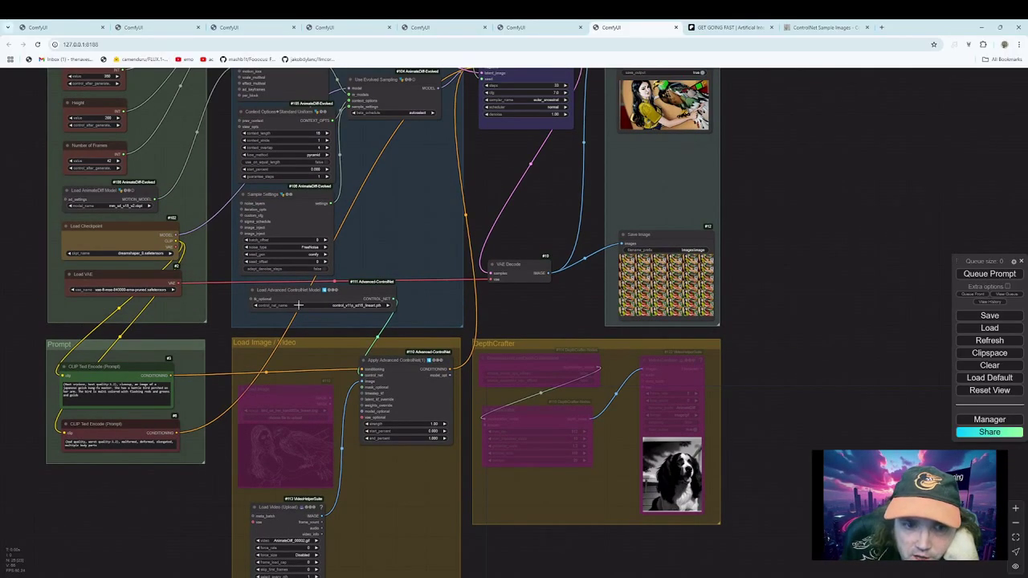
pyautogui.click(255, 306)
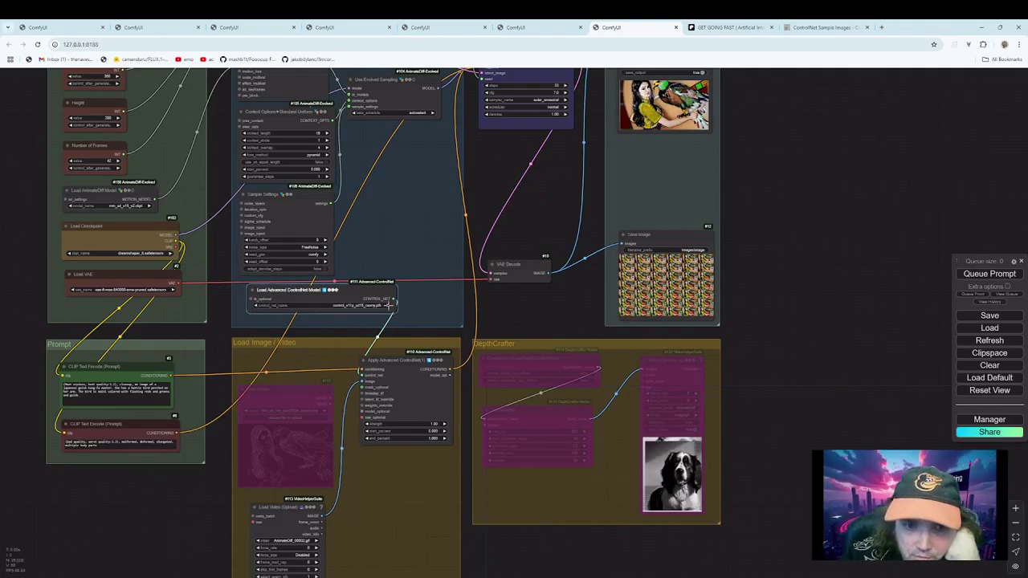
pyautogui.moveTo(436, 294); pyautogui.dragTo(326, 399)
pyautogui.moveTo(343, 328); pyautogui.dragTo(471, 153)
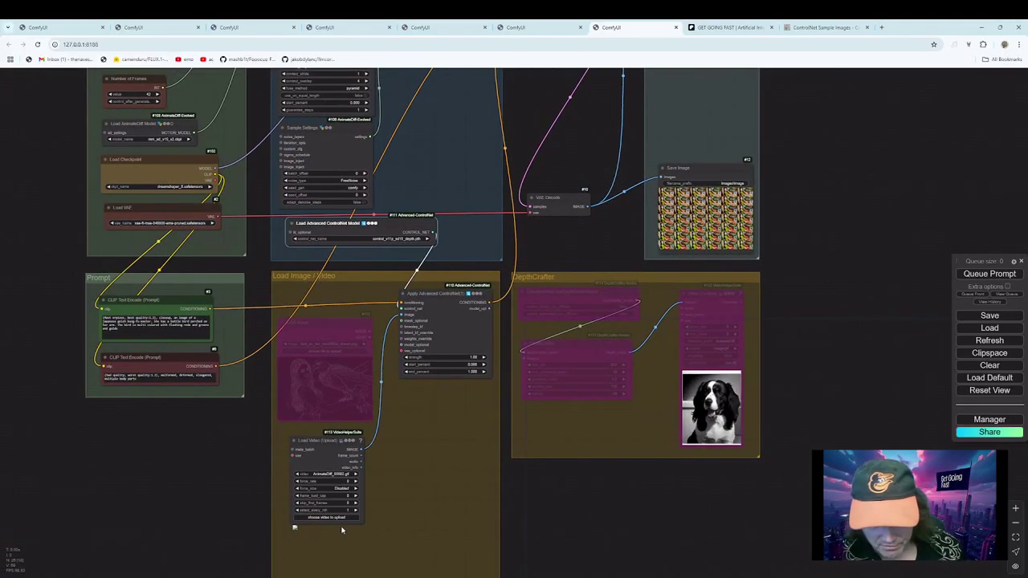
# Load the video AnimateDiff_00.mp4 into the Load Video (Upload) node.
pyautogui.click(294, 526)
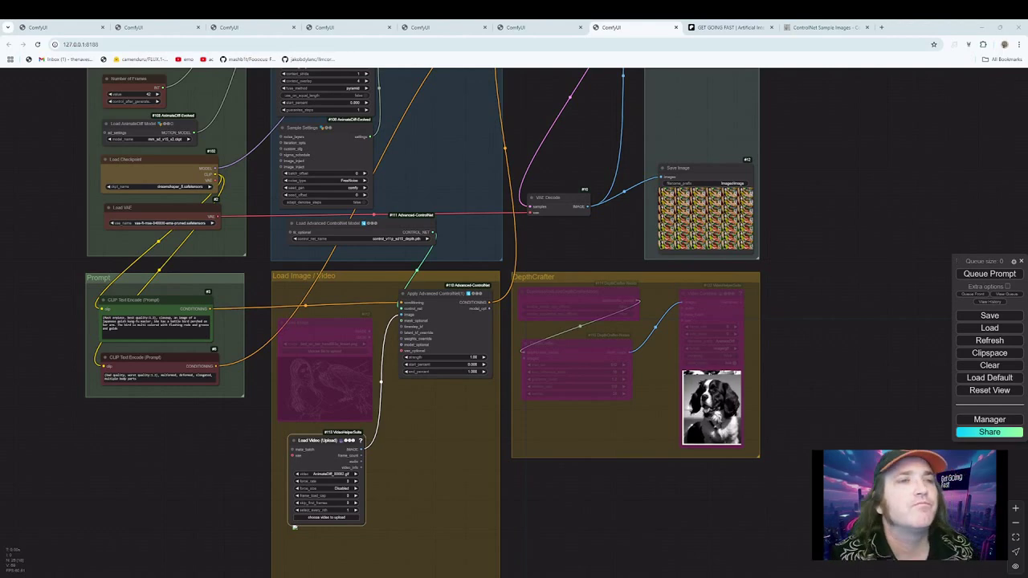
pyautogui.scroll(-2, 493, 462)
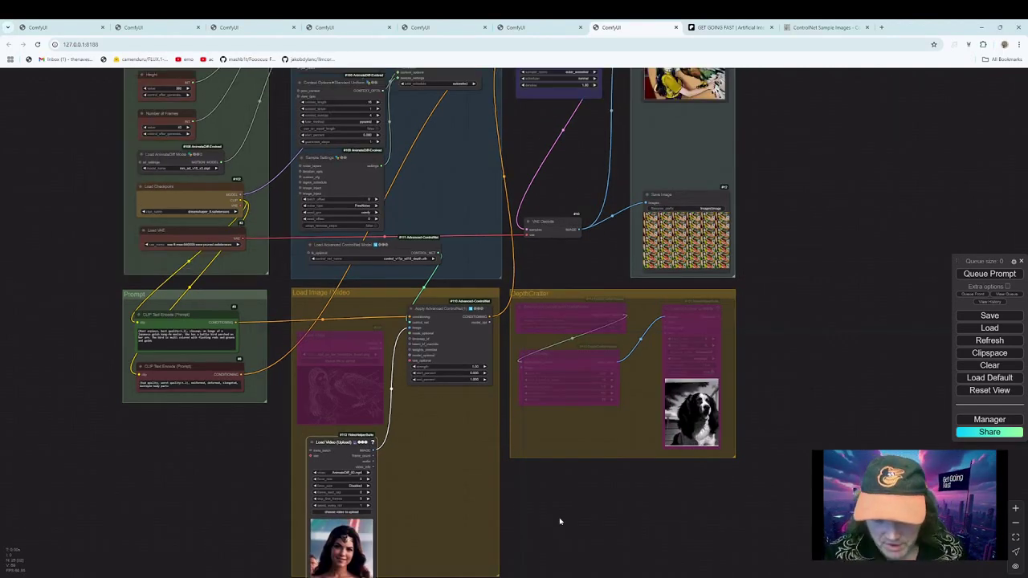
pyautogui.moveTo(558, 519); pyautogui.dragTo(545, 373)
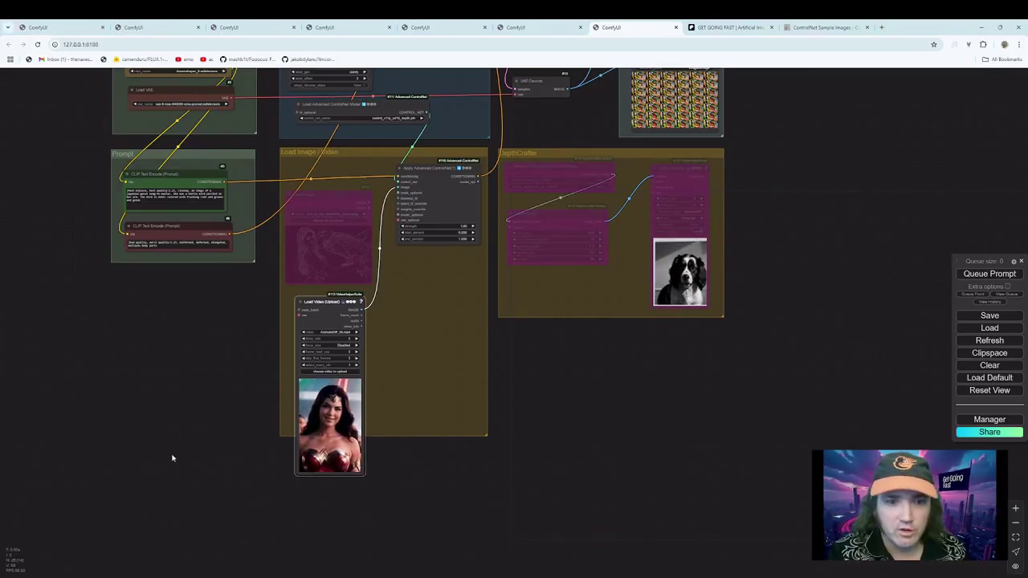
# Edit the positive prompt to end with "japanese geish kung-fu master smiling at the crowd.", removing the description of the bird.
pyautogui.scroll(1, 172, 371)
pyautogui.moveTo(172, 372); pyautogui.dragTo(240, 574)
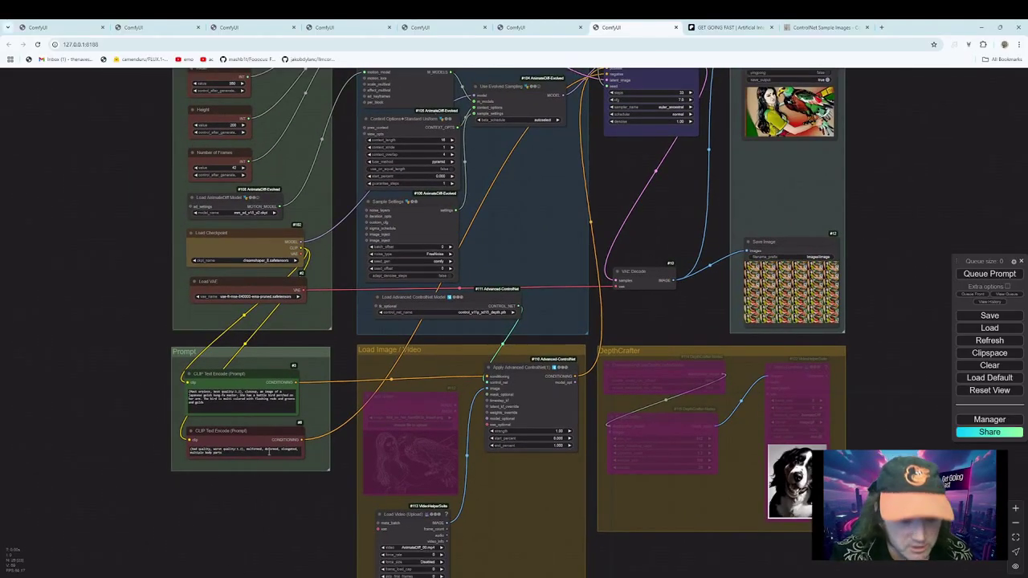
pyautogui.click(265, 404)
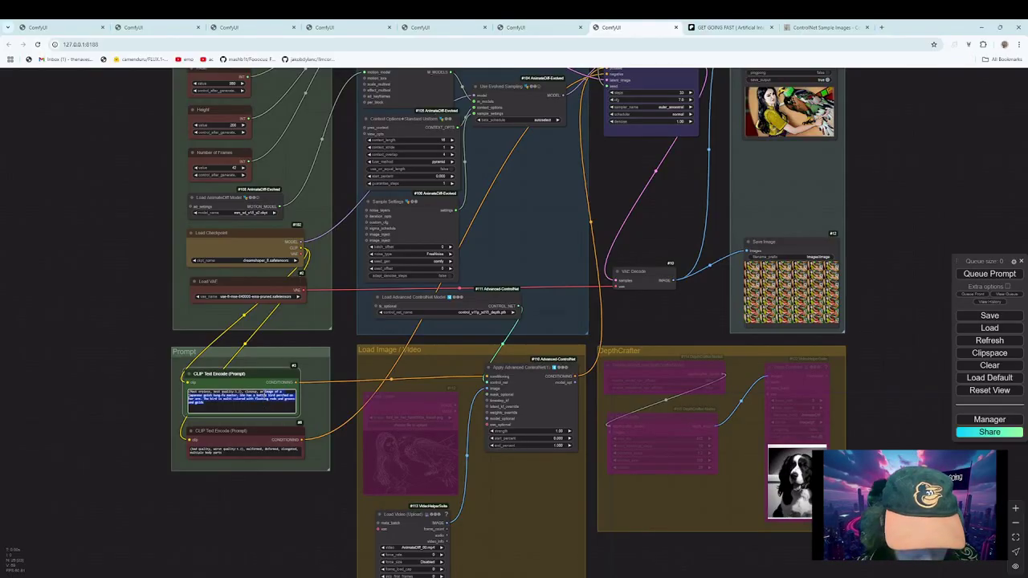
pyautogui.scroll(8, 84, 455)
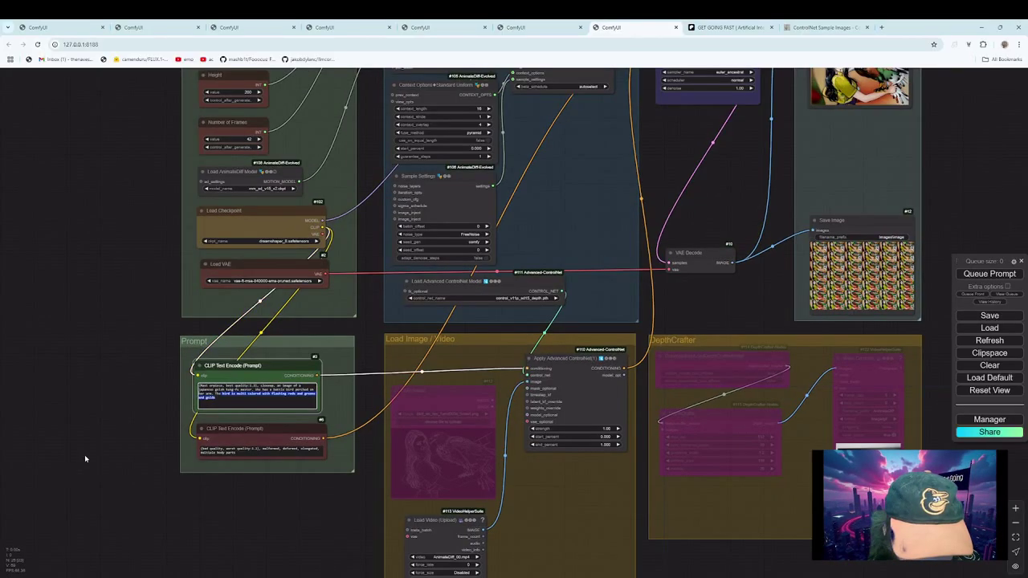
pyautogui.moveTo(364, 348); pyautogui.dragTo(405, 326)
pyautogui.write('smi')
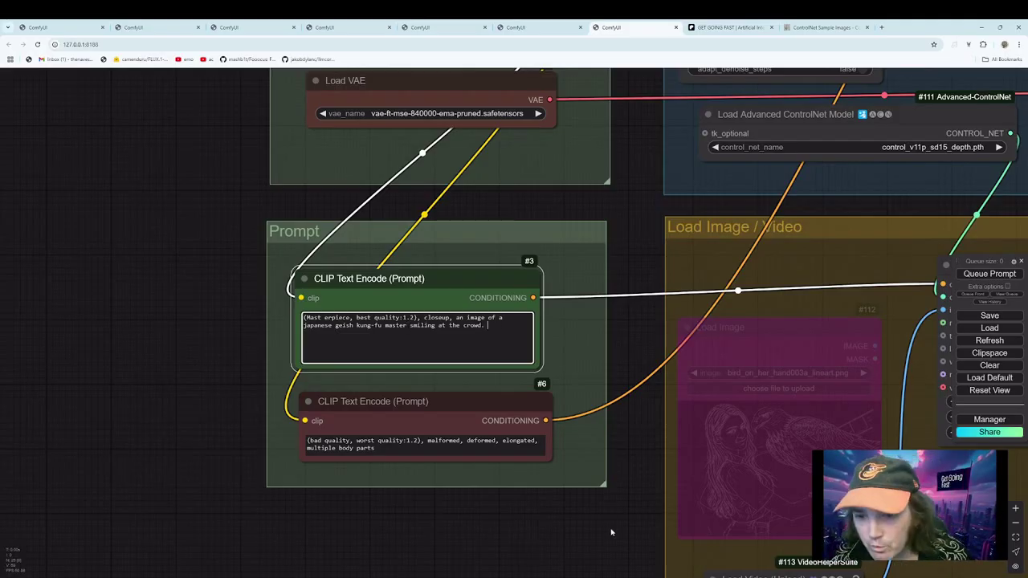
# Review the loaded video, the edited prompt and the ControlNet wiring around the Load Image / Video group.
pyautogui.moveTo(610, 532); pyautogui.dragTo(262, 115)
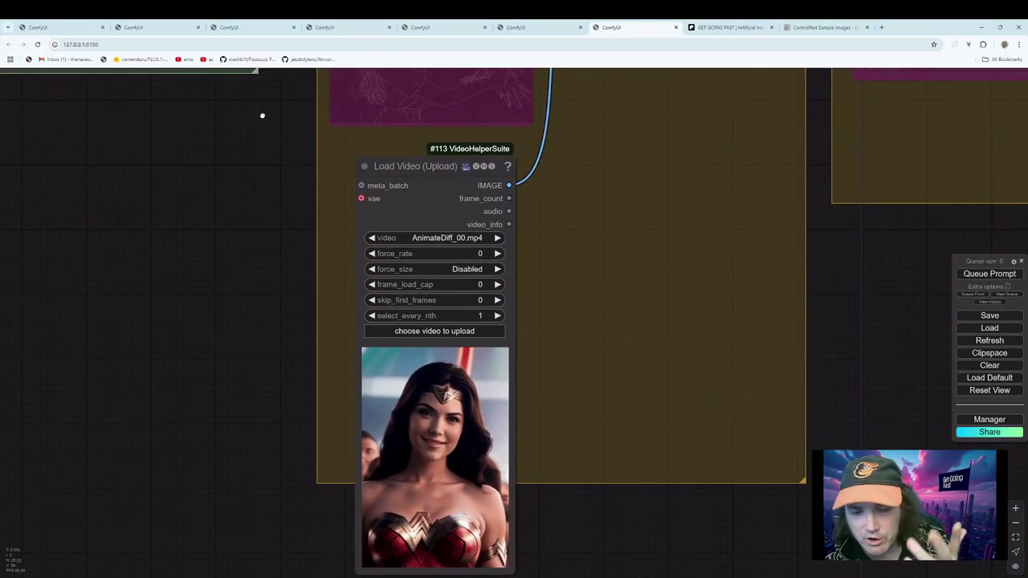
pyautogui.scroll(-5, 262, 116)
pyautogui.moveTo(209, 218); pyautogui.dragTo(167, 347)
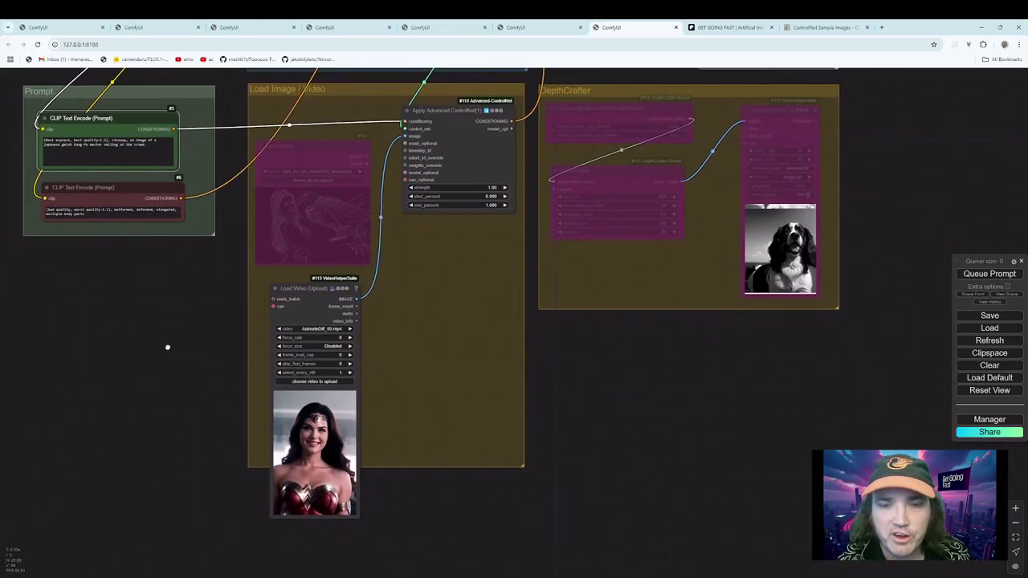
pyautogui.moveTo(511, 309); pyautogui.dragTo(502, 362)
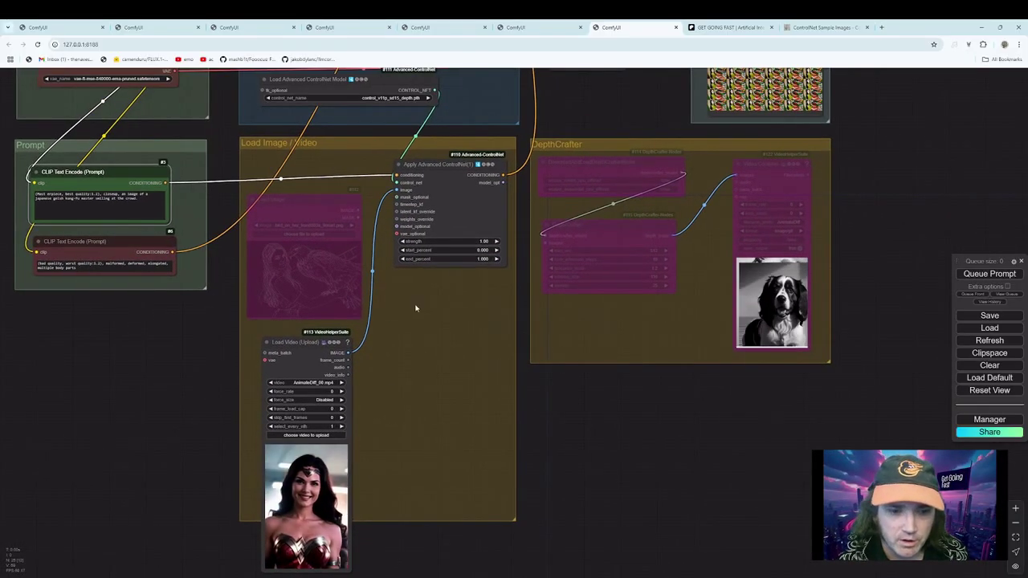
pyautogui.scroll(-3, 415, 307)
pyautogui.scroll(1, 465, 409)
pyautogui.moveTo(575, 444); pyautogui.dragTo(564, 536)
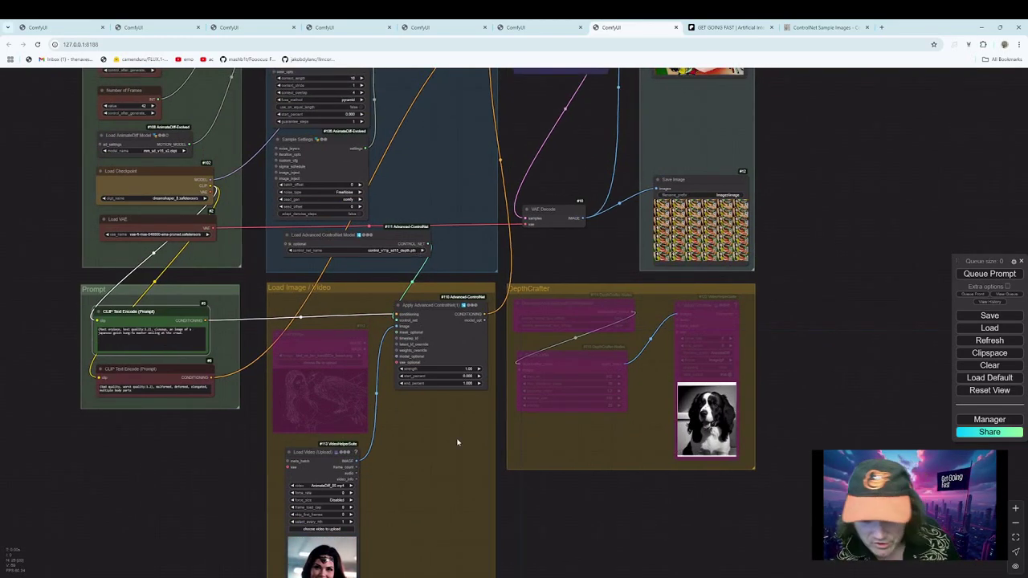
pyautogui.moveTo(457, 442); pyautogui.dragTo(449, 342)
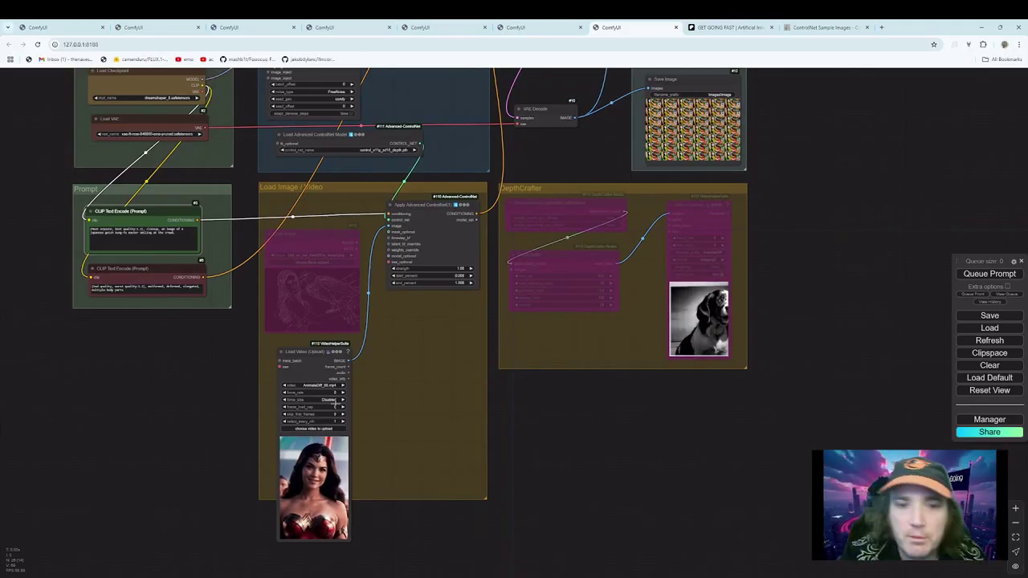
pyautogui.moveTo(525, 436); pyautogui.dragTo(535, 482)
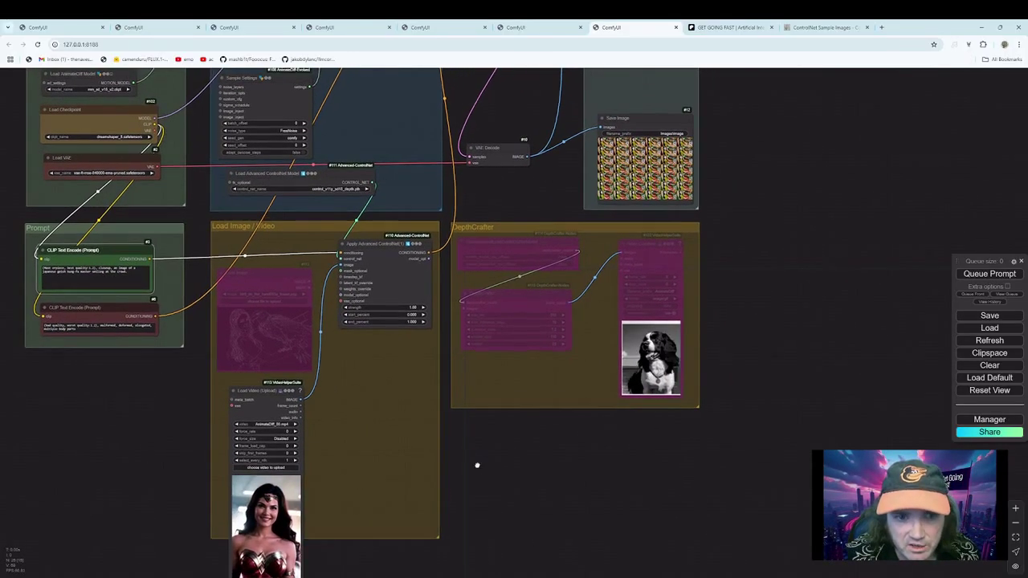
pyautogui.moveTo(477, 465); pyautogui.dragTo(452, 523)
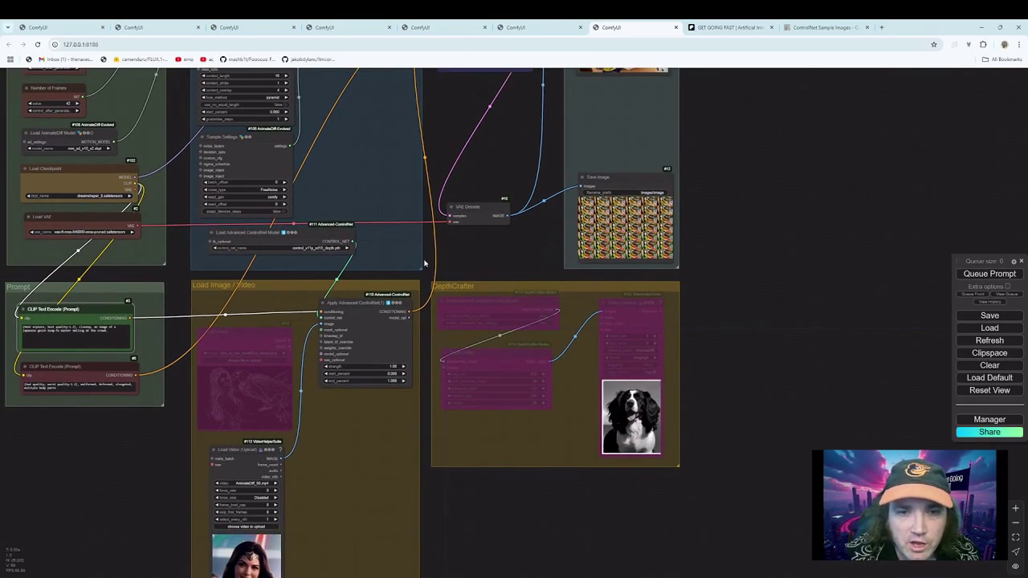
# Change the Height and Width values to a portrait size that suits the loaded video, and queue the workflow.
pyautogui.moveTo(482, 80); pyautogui.dragTo(614, 293)
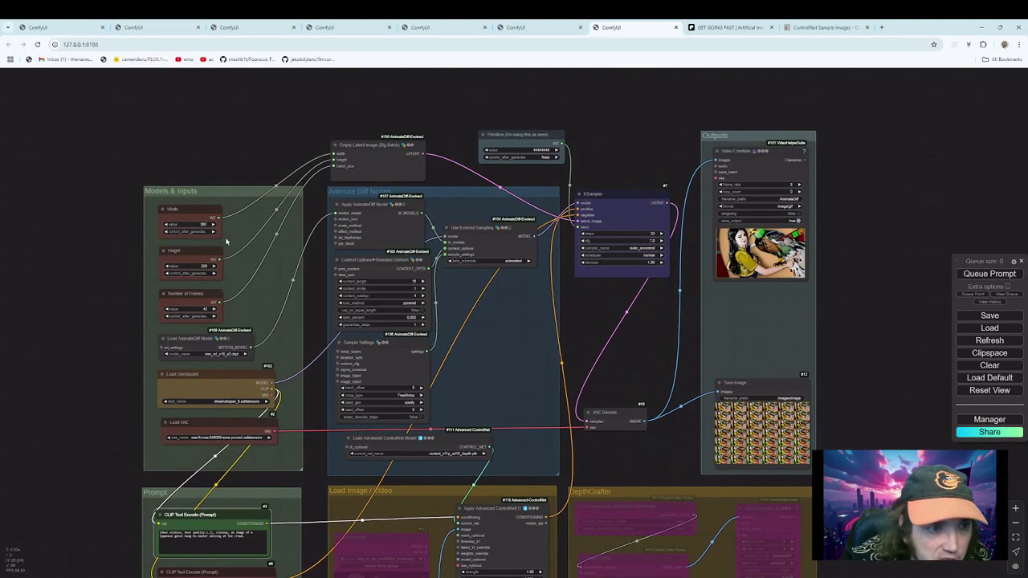
pyautogui.click(202, 265)
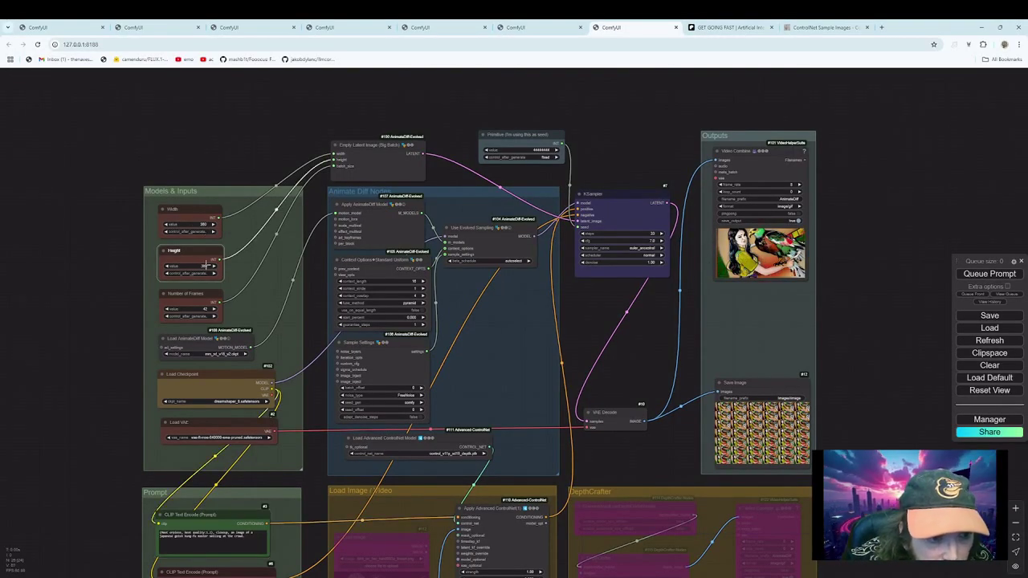
pyautogui.click(204, 227)
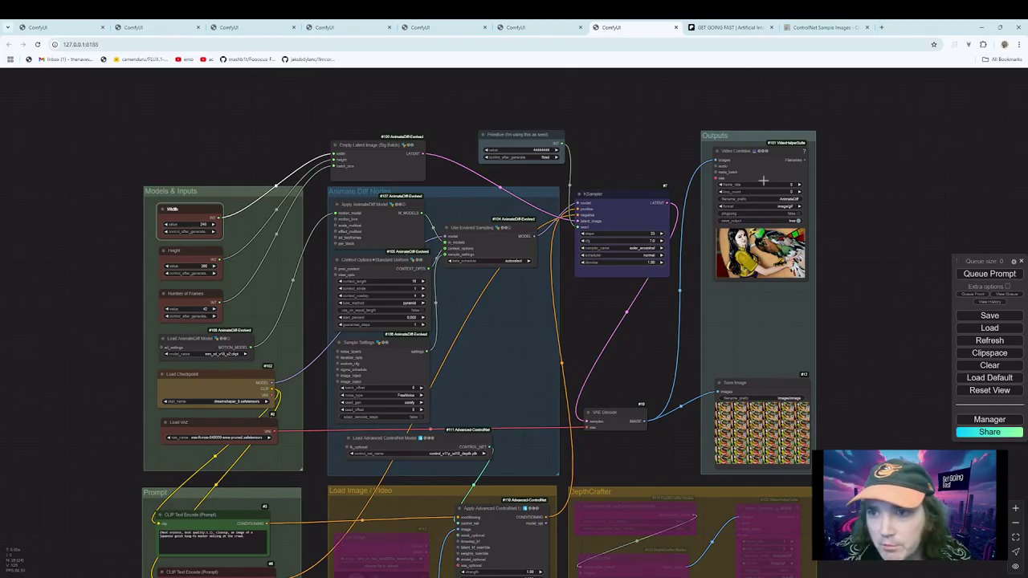
pyautogui.moveTo(894, 257); pyautogui.dragTo(820, 86)
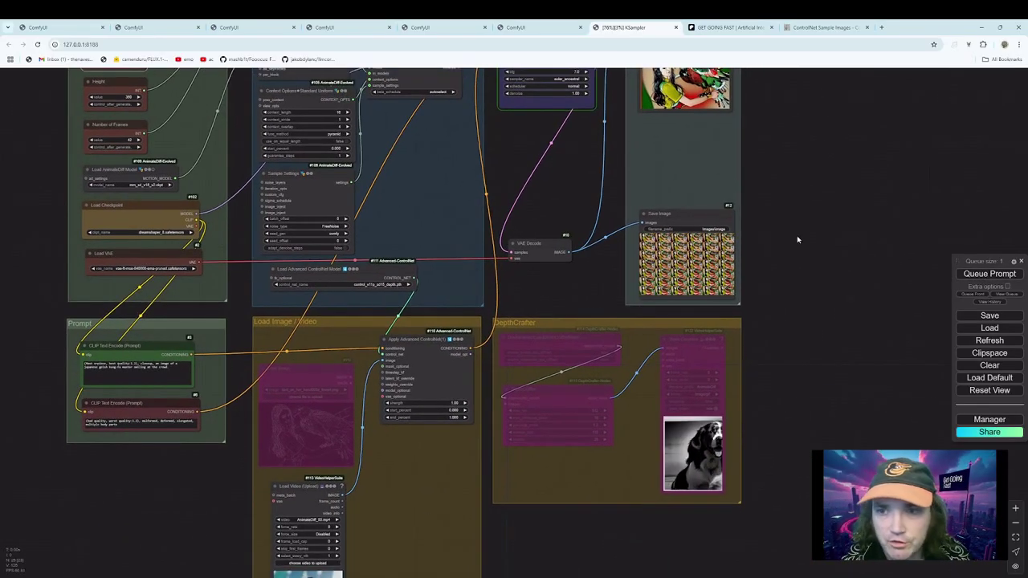
# Monitor the running generation and compare the animation in Video Combine with the source video.
pyautogui.moveTo(797, 236); pyautogui.dragTo(765, 368)
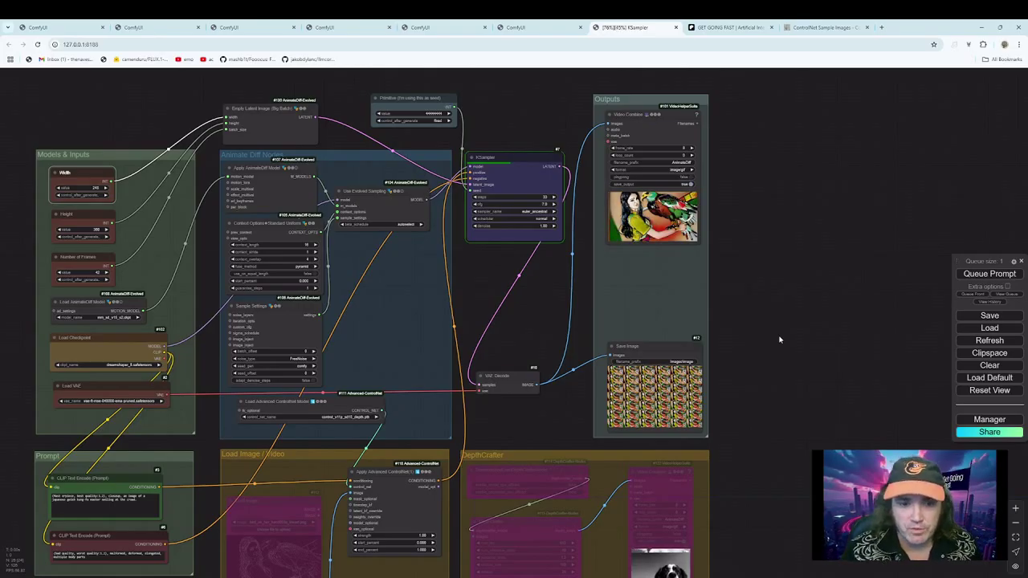
pyautogui.moveTo(795, 326); pyautogui.dragTo(761, 212)
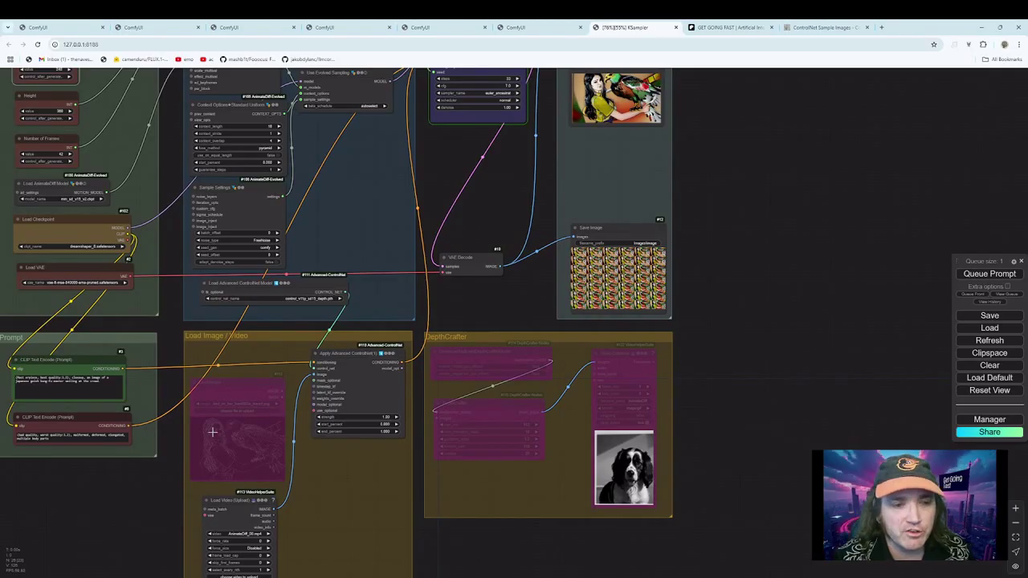
pyautogui.rightClick(256, 379)
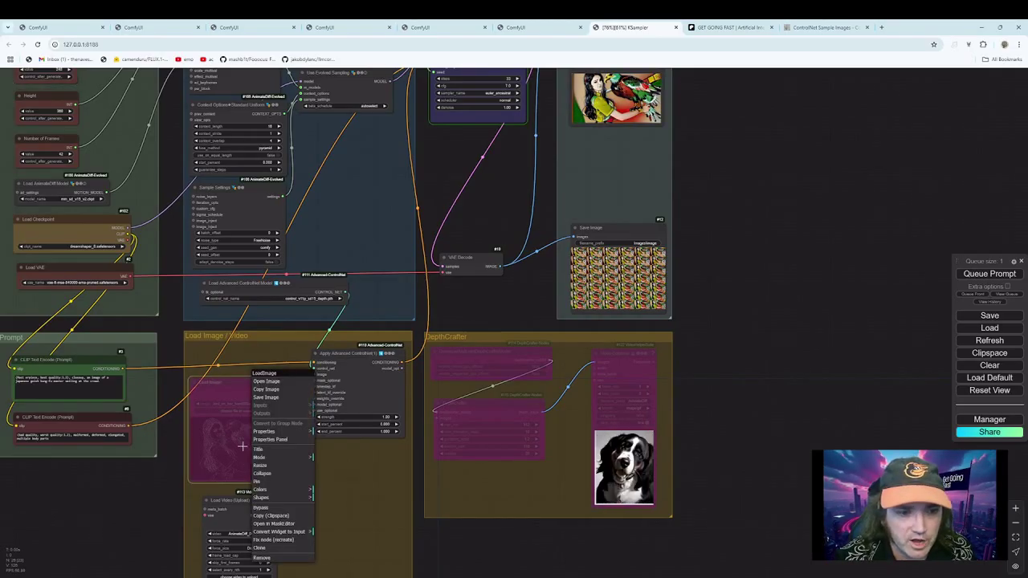
pyautogui.moveTo(807, 225); pyautogui.dragTo(801, 179)
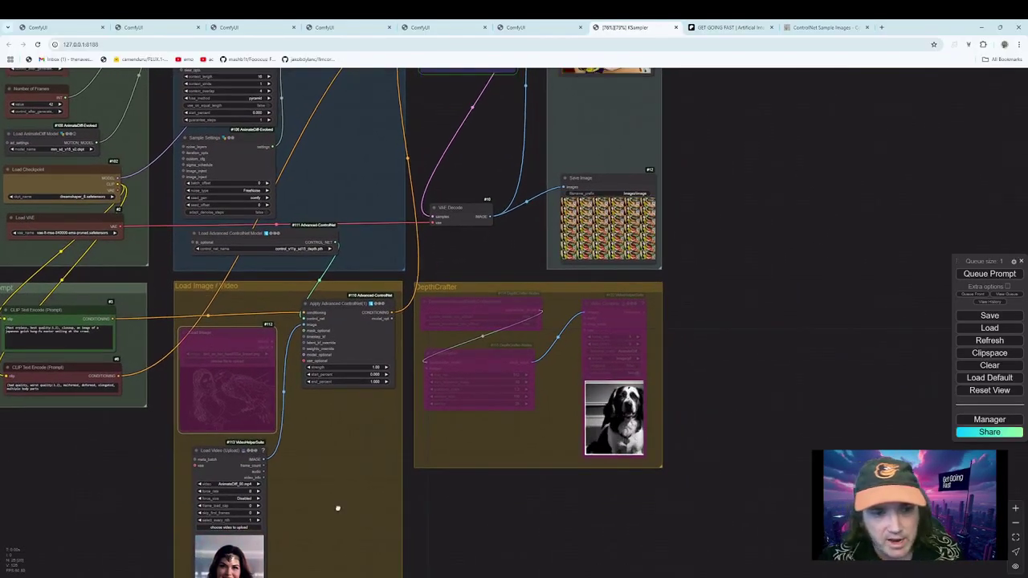
pyautogui.moveTo(338, 507); pyautogui.dragTo(349, 462)
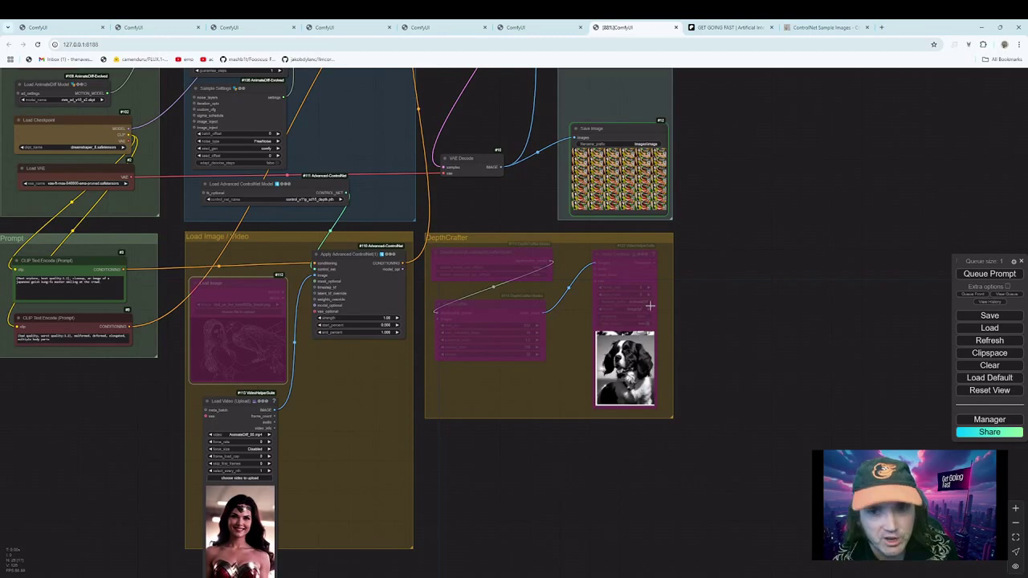
pyautogui.moveTo(791, 267); pyautogui.dragTo(752, 418)
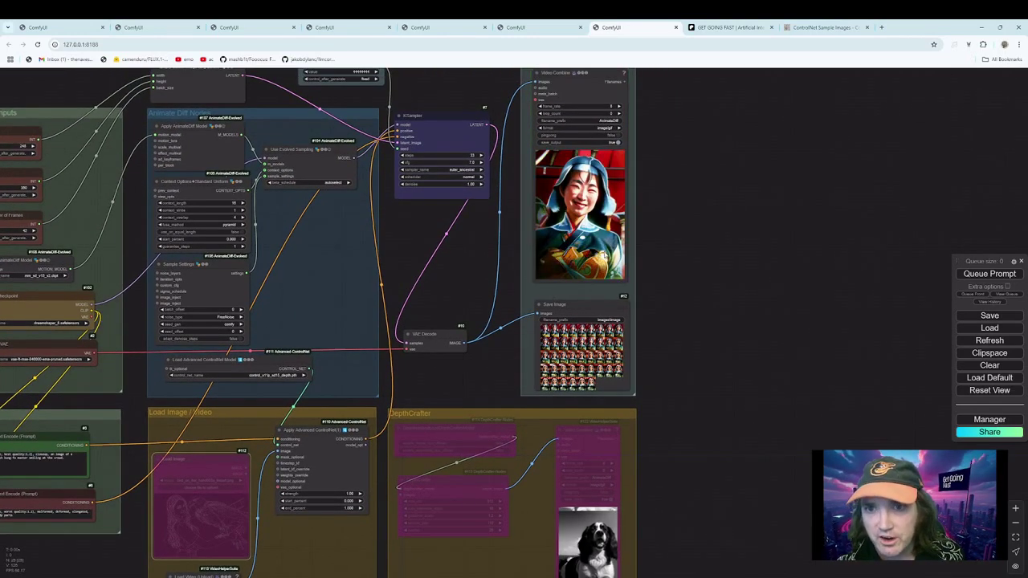
pyautogui.moveTo(668, 246); pyautogui.dragTo(680, 149)
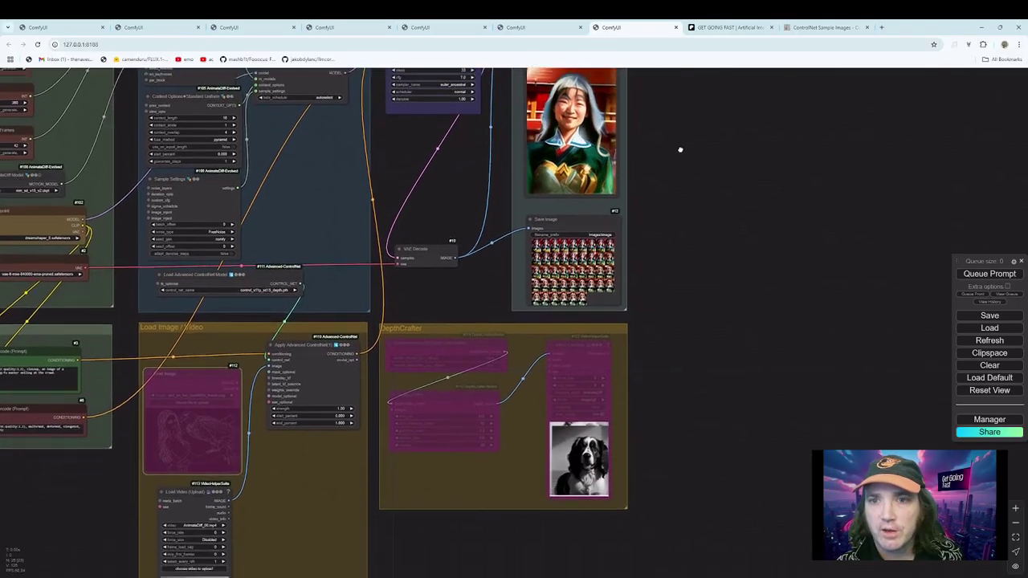
pyautogui.scroll(-4, 681, 150)
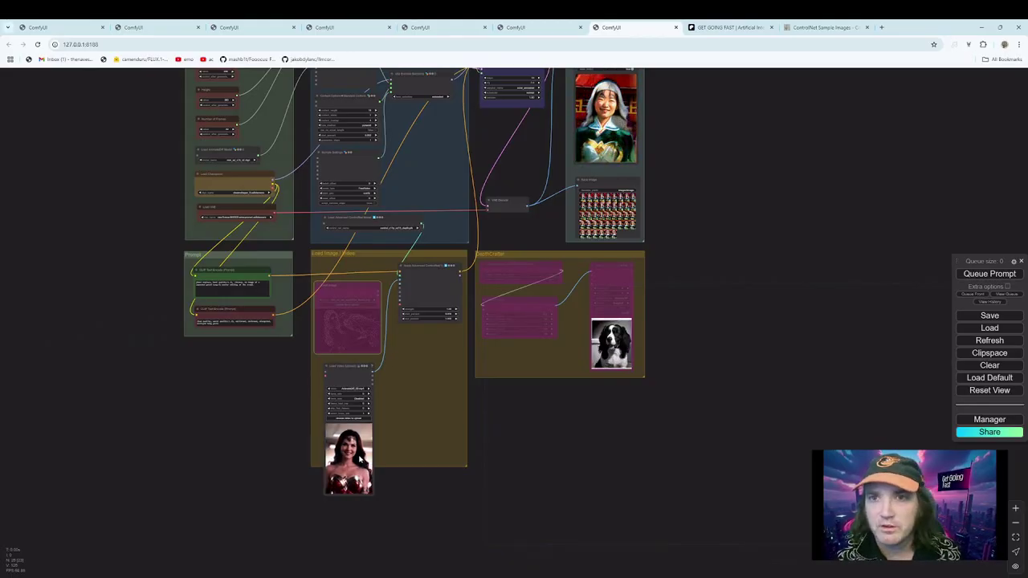
pyautogui.moveTo(370, 252); pyautogui.dragTo(374, 340)
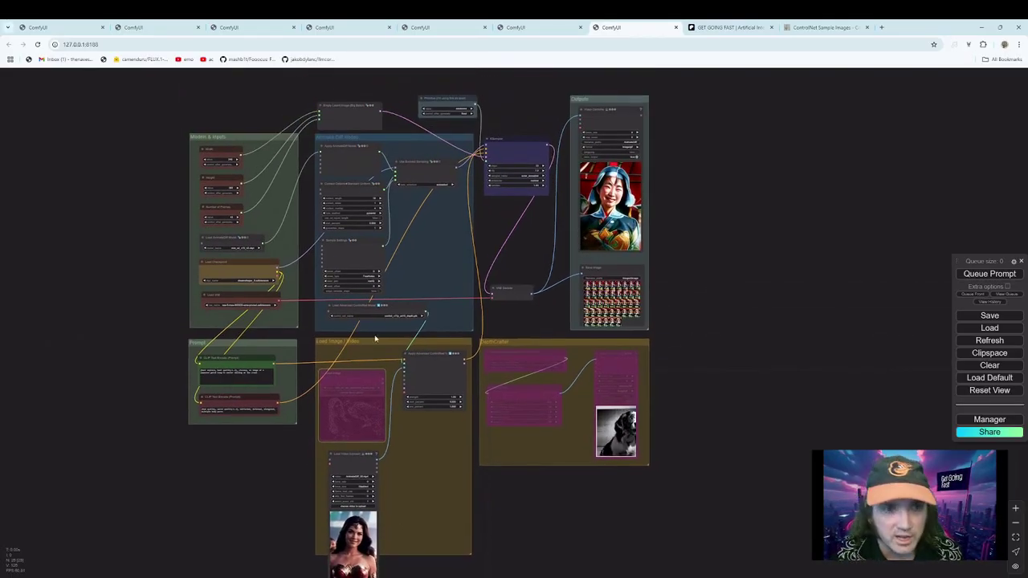
# Try to run the workflow with the Load Checkpoint node set to animatedHentai_v20.safetensors.
pyautogui.scroll(5, 256, 293)
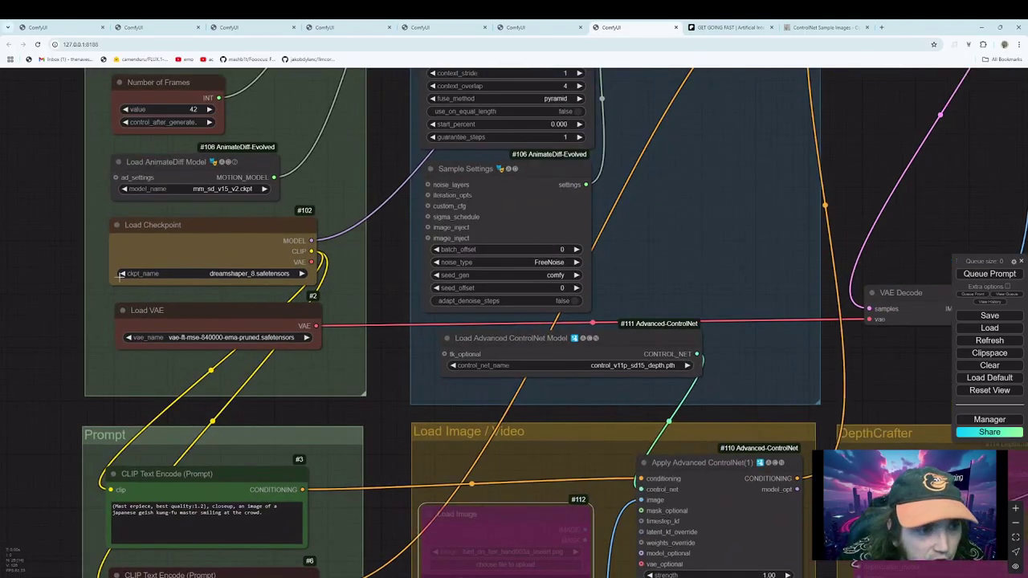
pyautogui.click(122, 274)
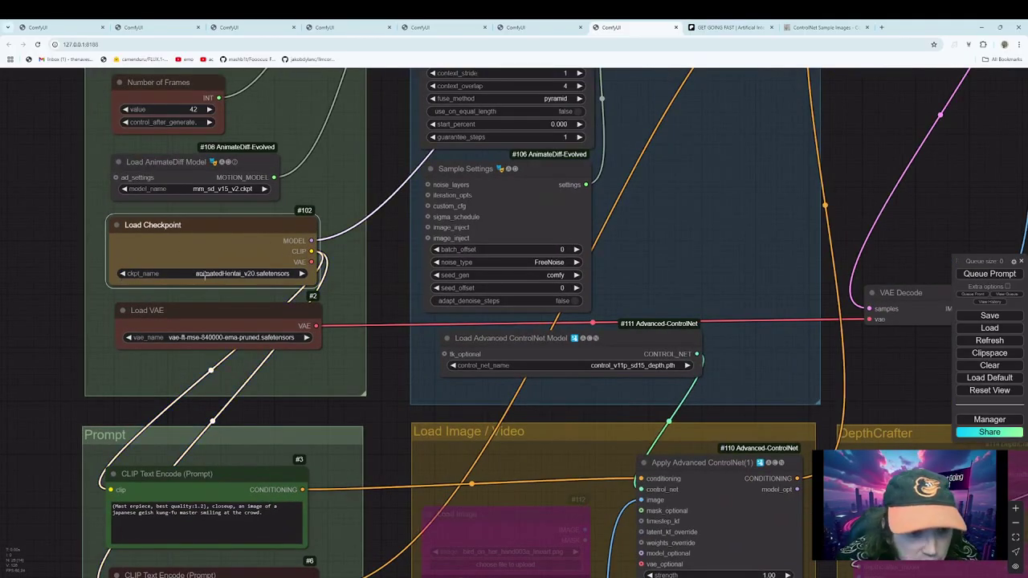
pyautogui.scroll(-2, 344, 406)
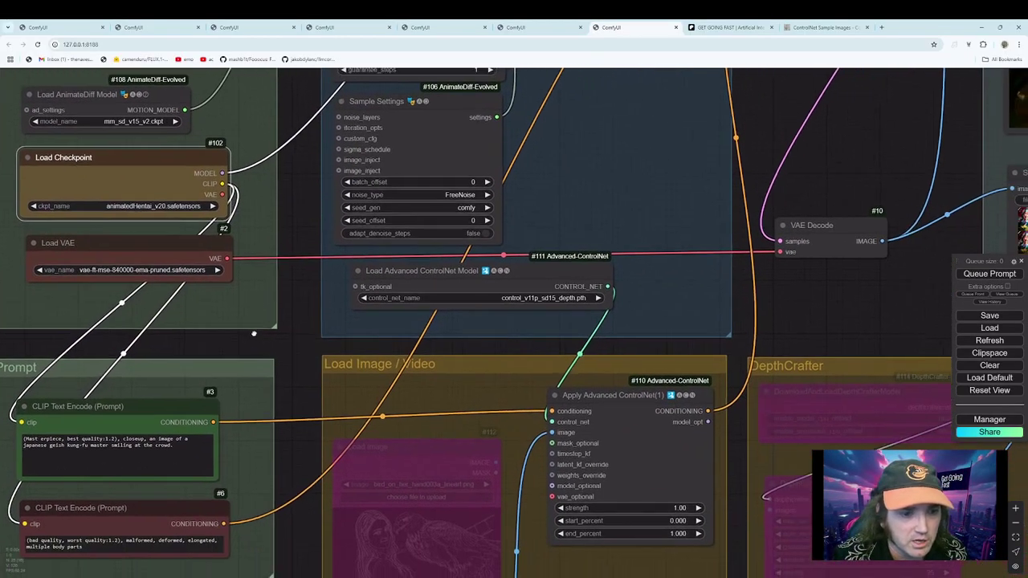
pyautogui.scroll(-4, 696, 343)
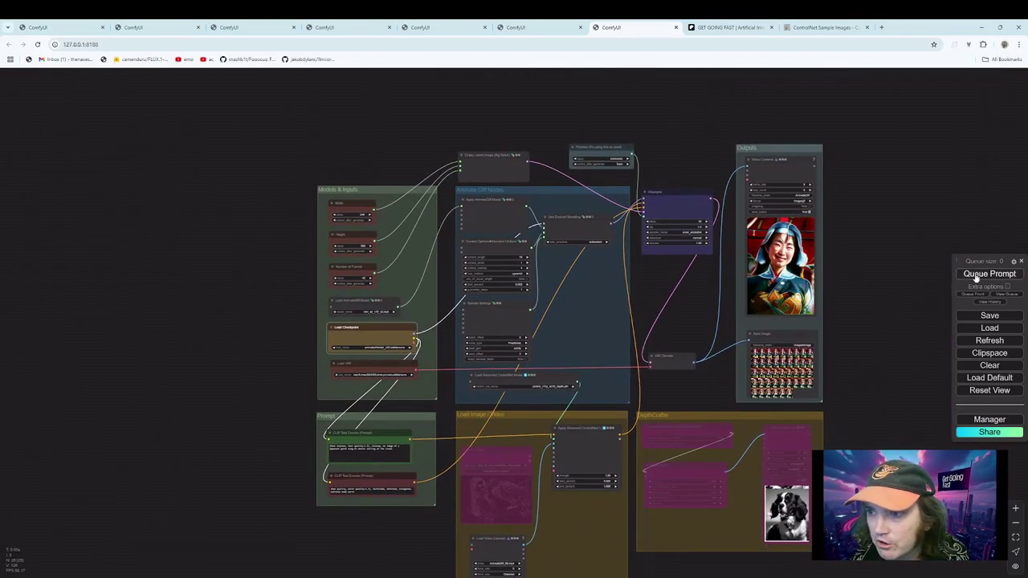
pyautogui.click(976, 273)
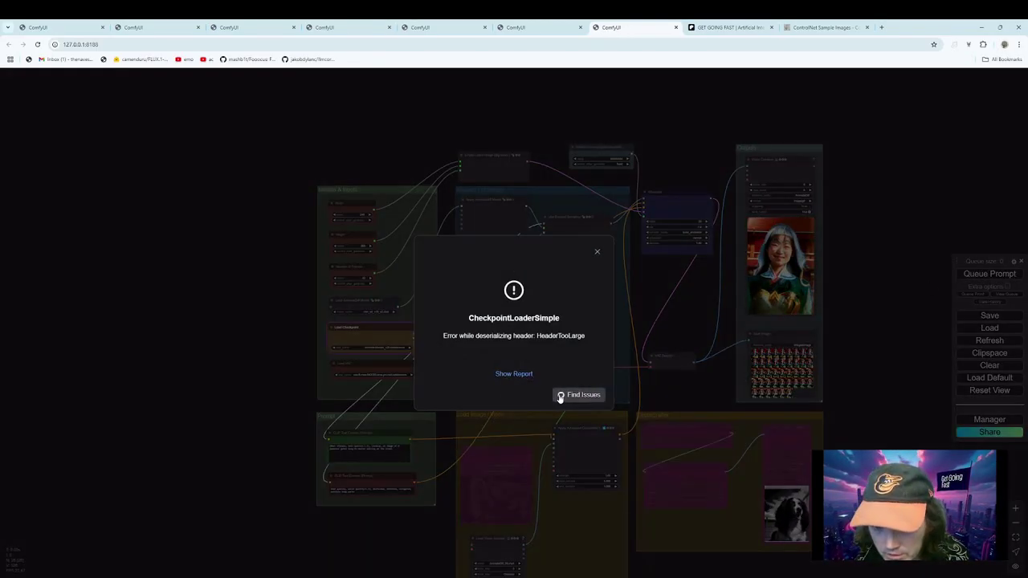
# Dismiss the checkpoint error, switch the Load Checkpoint node to the SushiMix safetensors model and queue the workflow.
pyautogui.click(599, 256)
pyautogui.scroll(5, 374, 383)
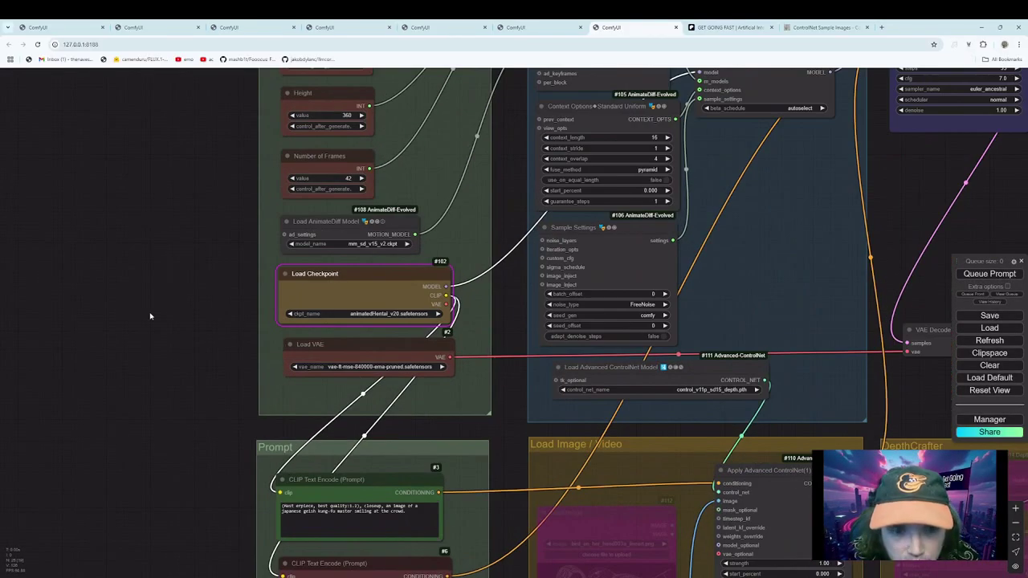
pyautogui.moveTo(480, 325); pyautogui.dragTo(493, 323)
pyautogui.click(452, 310)
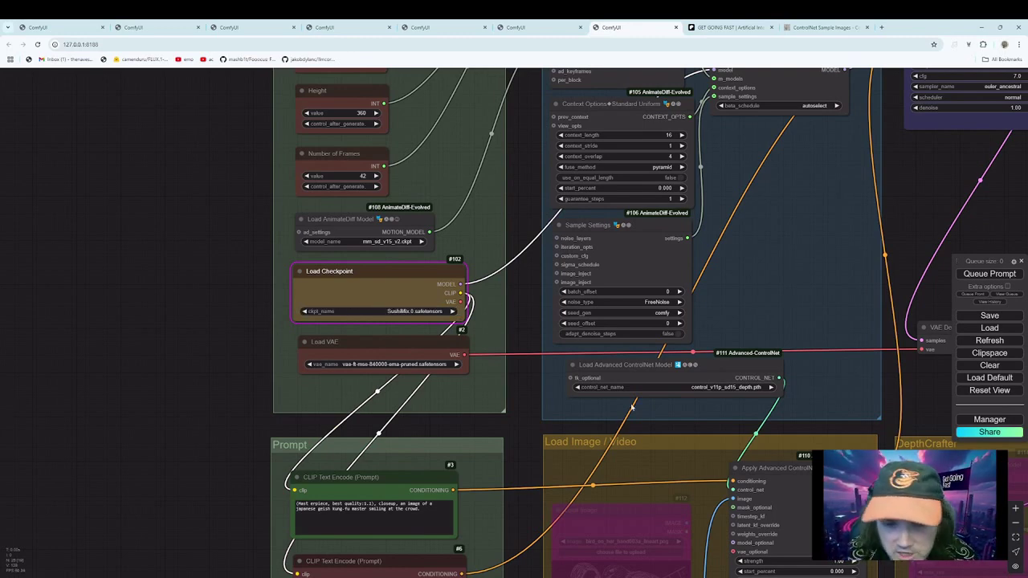
pyautogui.scroll(-5, 920, 202)
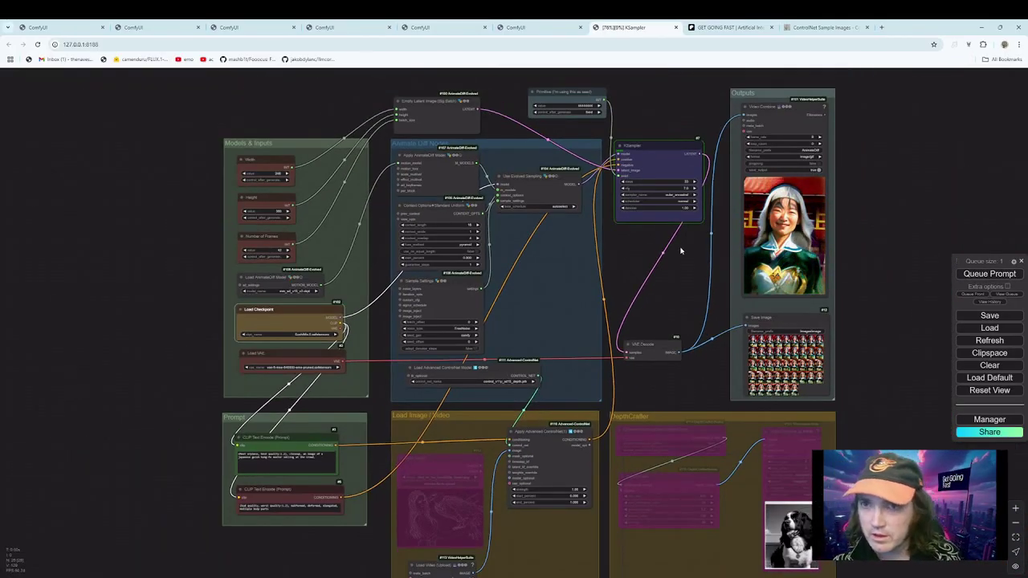
# Monitor the SushiMix generation and compare the animation in the Outputs group with the loaded source video.
pyautogui.moveTo(693, 289); pyautogui.dragTo(668, 254)
pyautogui.moveTo(518, 533); pyautogui.dragTo(489, 401)
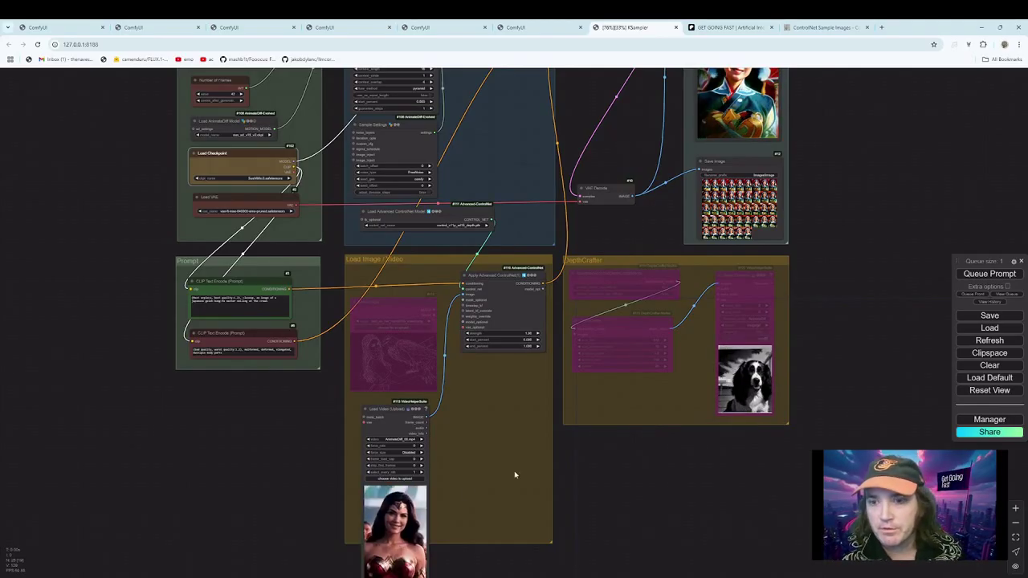
pyautogui.scroll(-3, 632, 534)
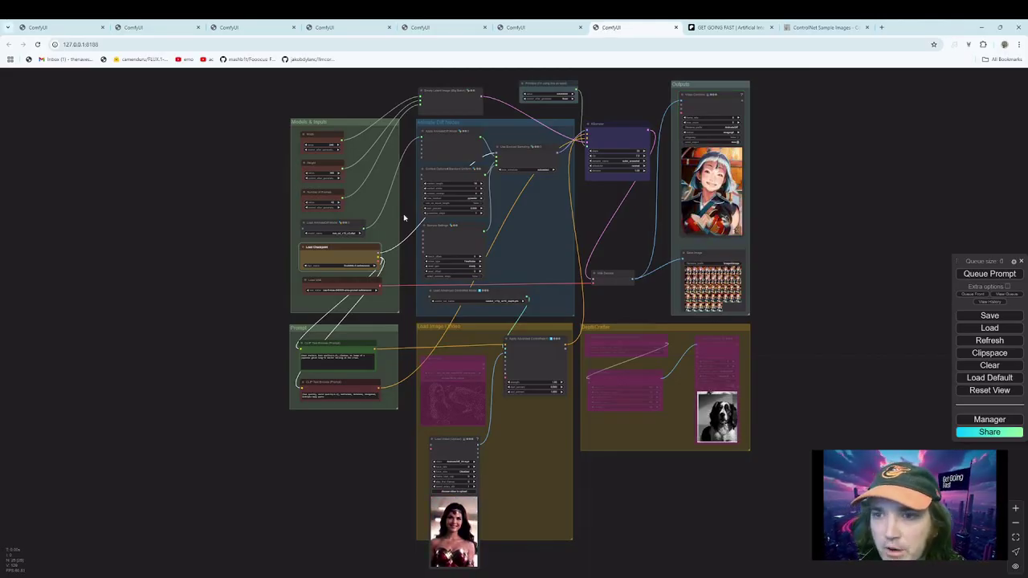
pyautogui.scroll(2, 747, 217)
pyautogui.scroll(-2, 819, 351)
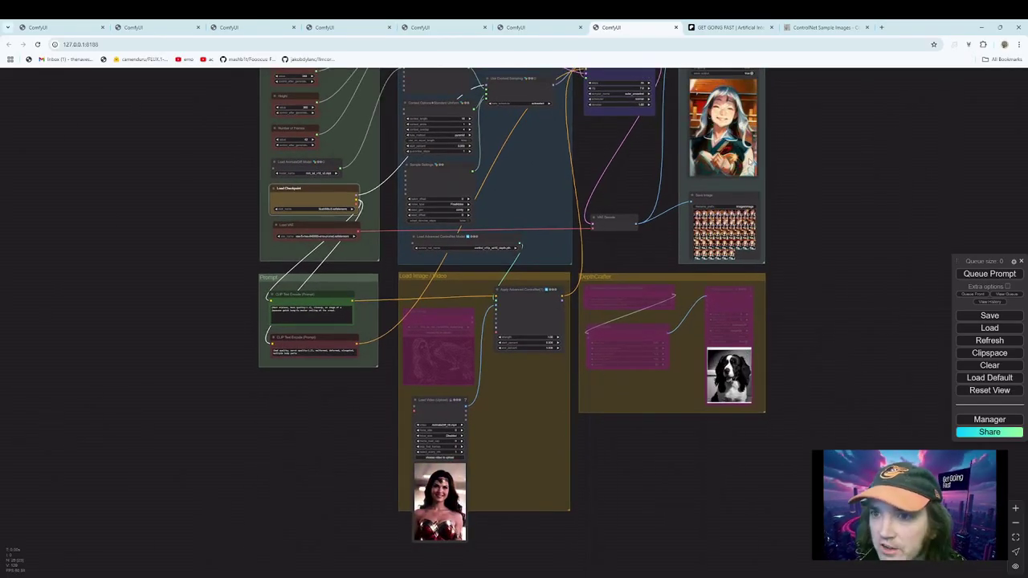
pyautogui.moveTo(778, 131); pyautogui.dragTo(737, 204)
pyautogui.scroll(-2, 737, 204)
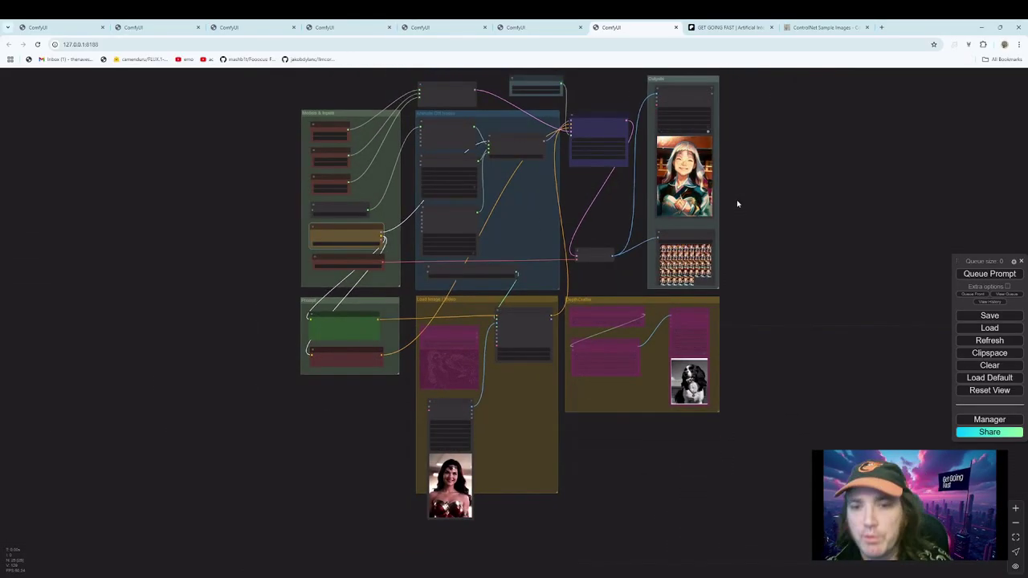
# Nudge the DepthCrafter group and Load Video node, and reroute the video's IMAGE link from Apply Advanced ControlNet to DepthCrafter's images input.
pyautogui.scroll(6, 737, 204)
pyautogui.moveTo(763, 284); pyautogui.dragTo(736, 133)
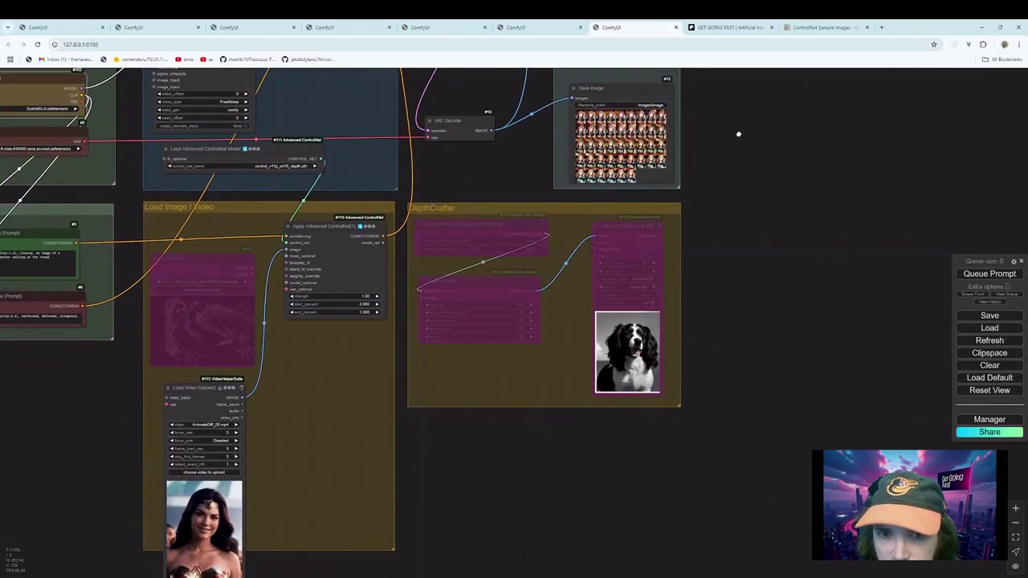
pyautogui.moveTo(474, 213); pyautogui.dragTo(484, 216)
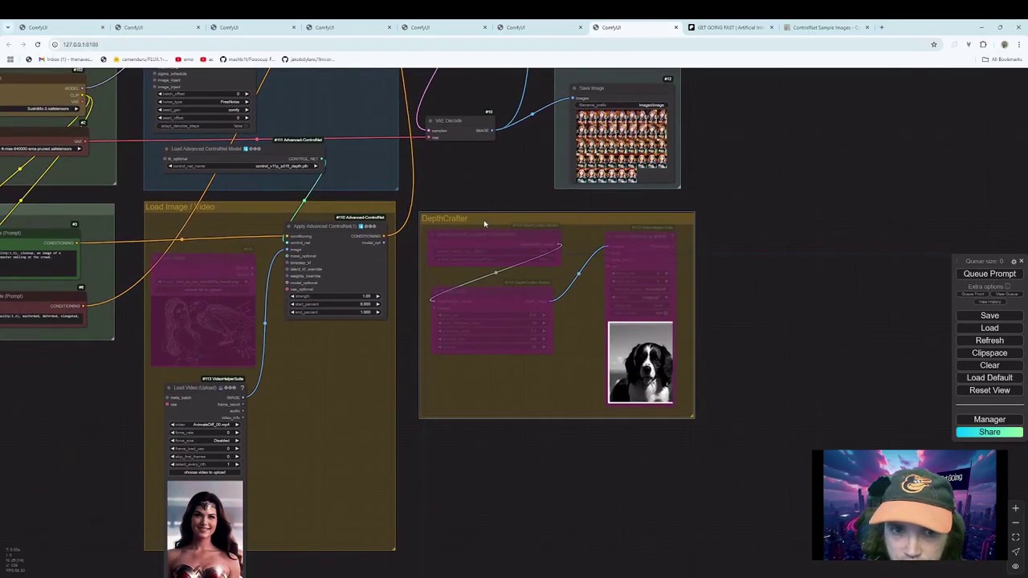
pyautogui.moveTo(189, 387); pyautogui.dragTo(184, 378)
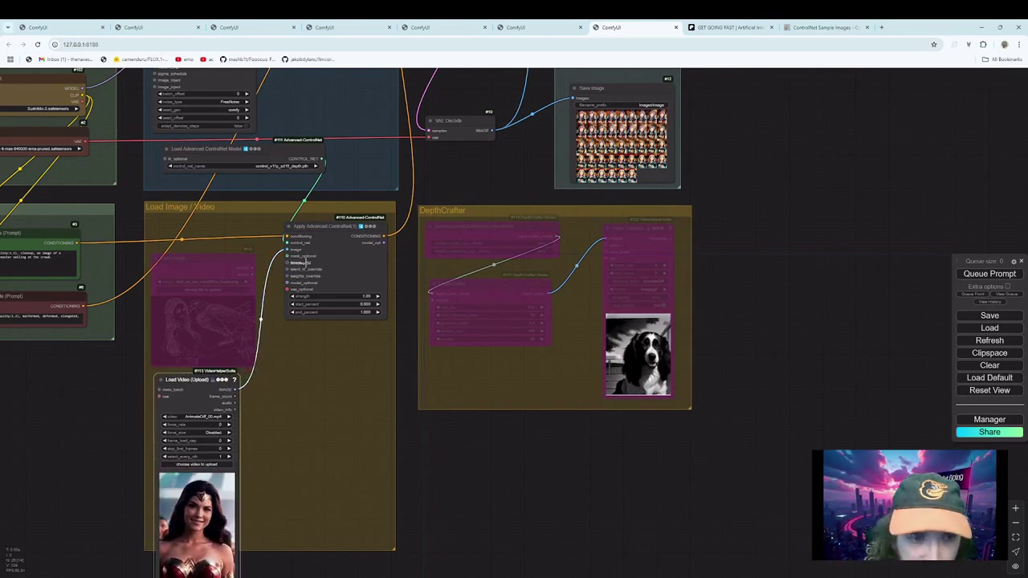
pyautogui.scroll(3, 522, 401)
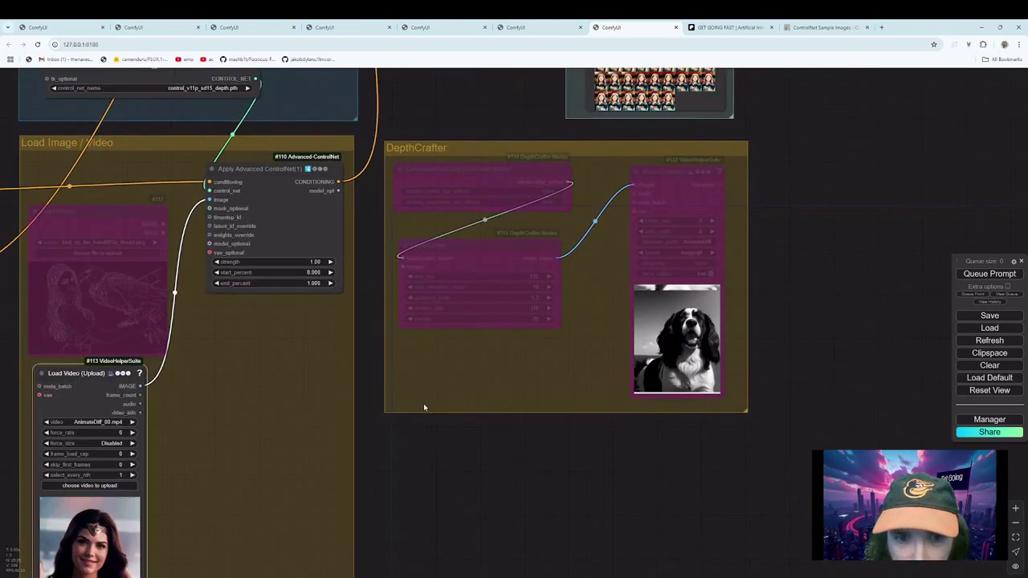
pyautogui.click(271, 386)
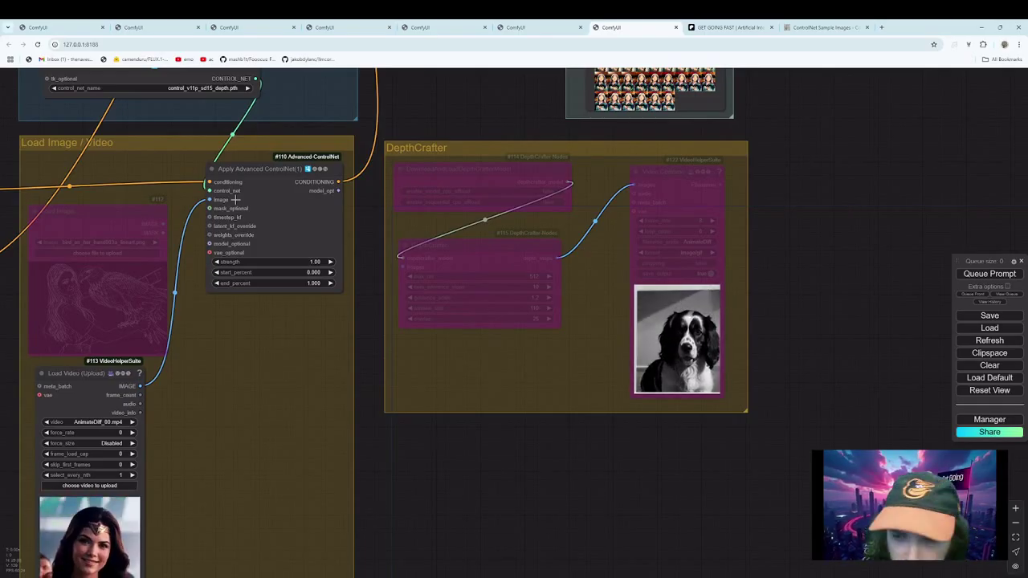
pyautogui.moveTo(210, 200); pyautogui.dragTo(404, 266)
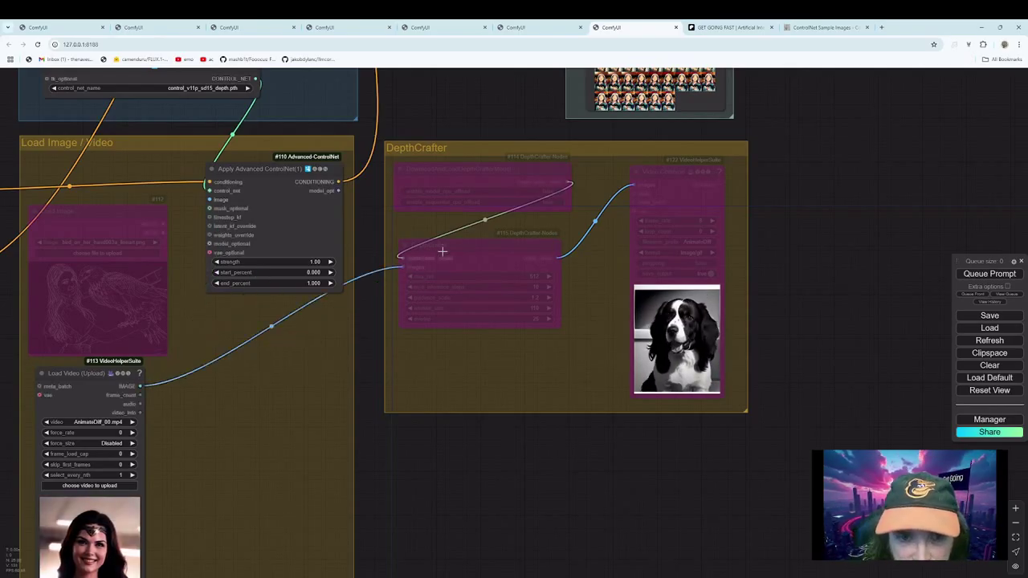
# Remove the bypass from the DepthCrafter, DownloadAndLoadDepthCrafterModel and Video Combine nodes in the DepthCrafter group.
pyautogui.rightClick(463, 244)
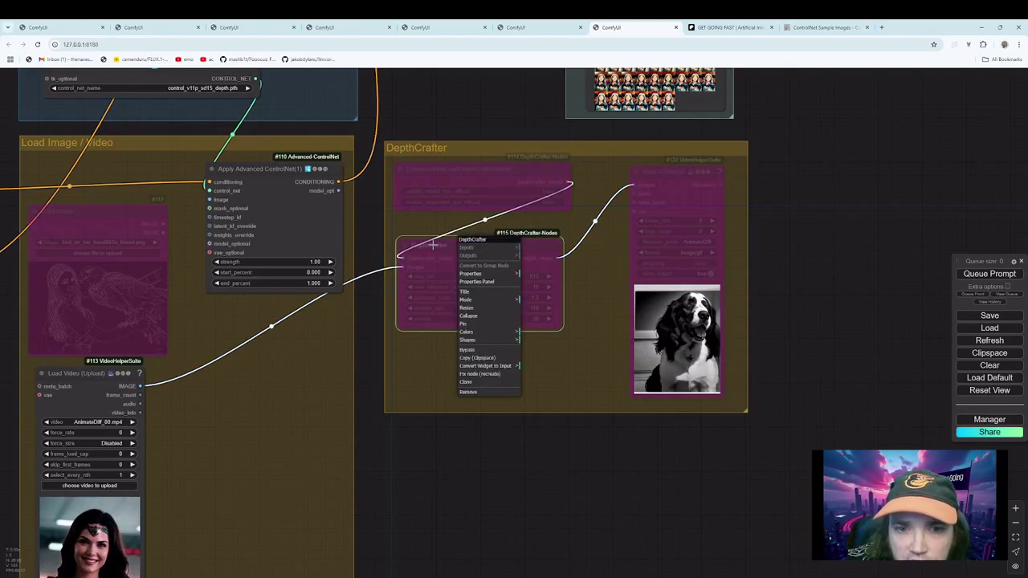
pyautogui.click(486, 351)
pyautogui.rightClick(457, 163)
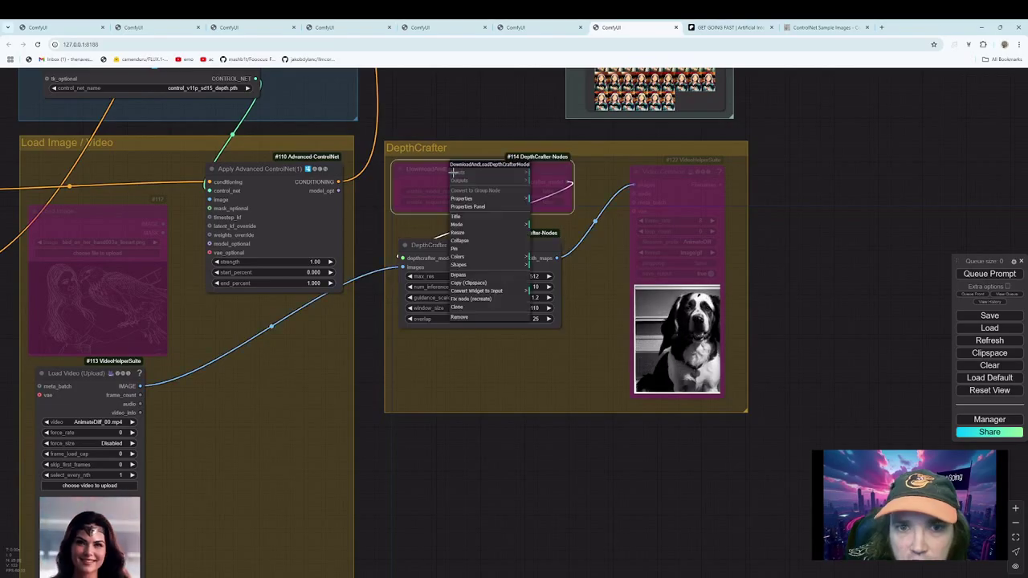
pyautogui.click(459, 274)
pyautogui.rightClick(653, 168)
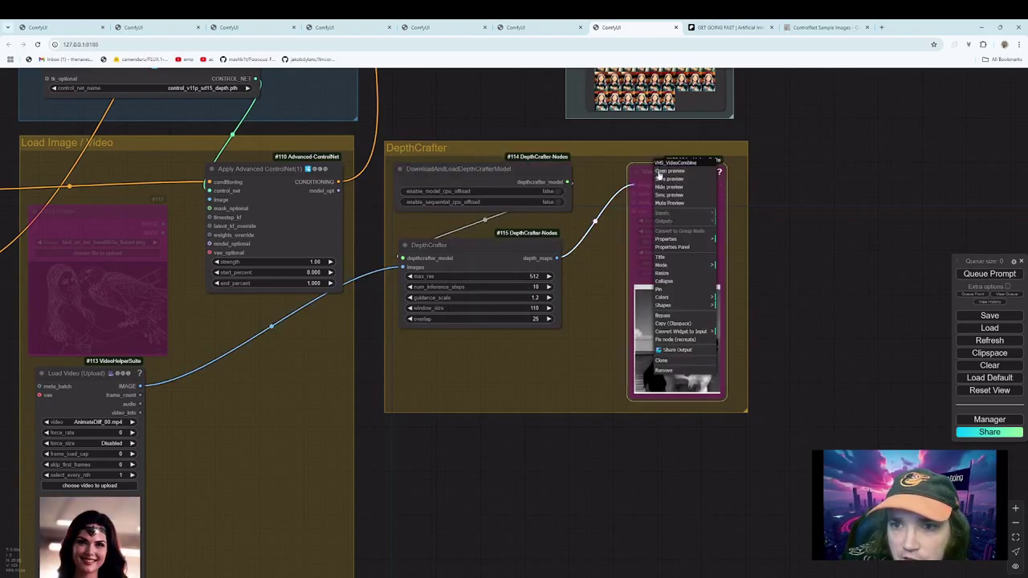
pyautogui.click(678, 317)
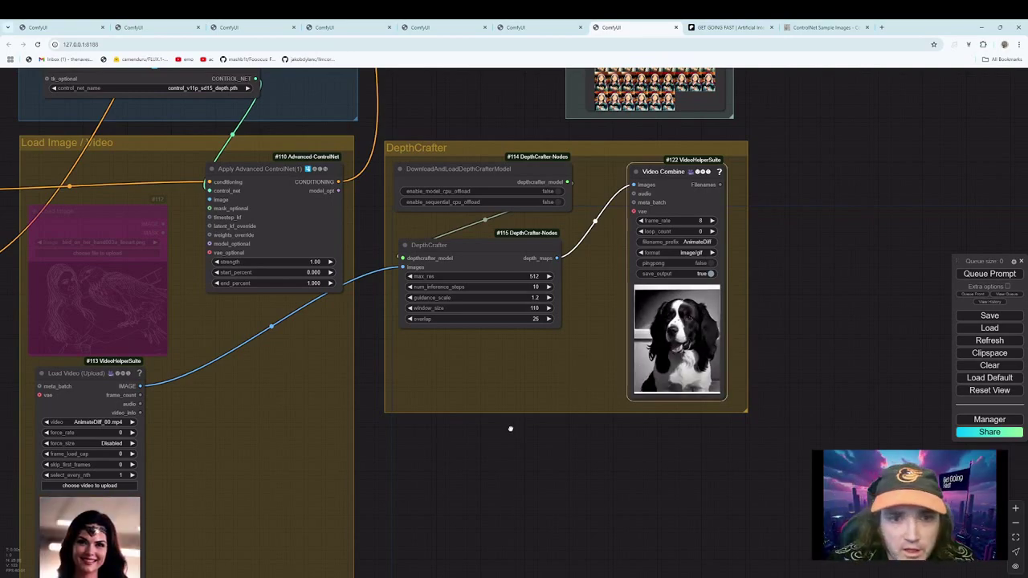
# Connect DepthCrafter's depth_maps output to the image input of Apply Advanced ControlNet, and shift the DepthCrafter node slightly down.
pyautogui.moveTo(510, 429); pyautogui.dragTo(588, 466)
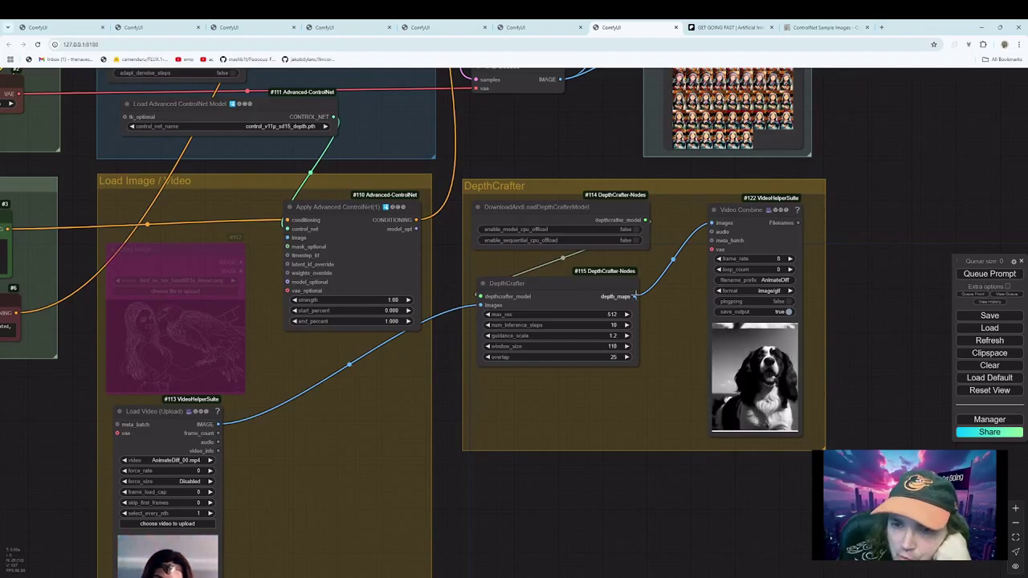
pyautogui.moveTo(634, 296); pyautogui.dragTo(288, 238)
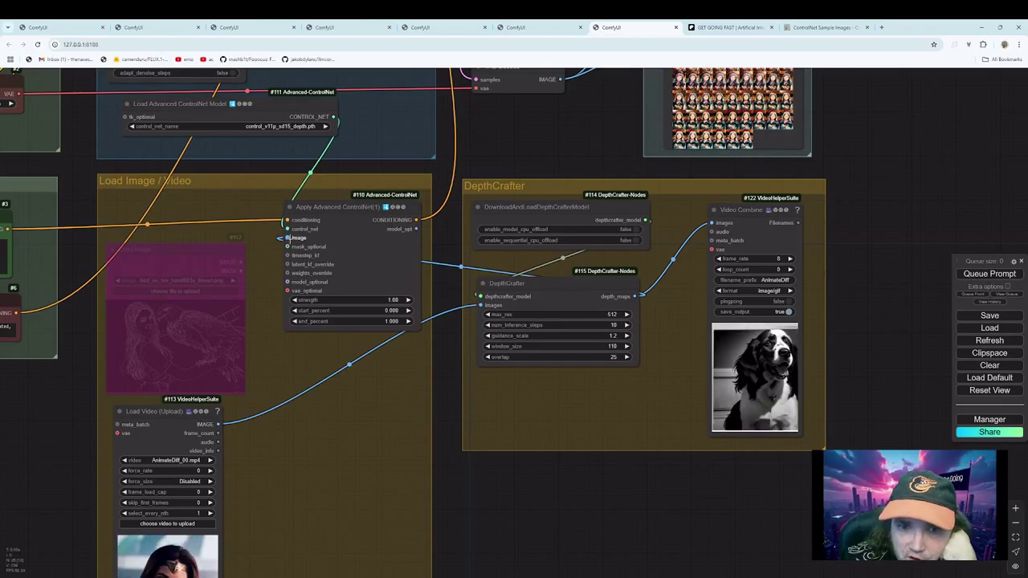
pyautogui.moveTo(569, 283); pyautogui.dragTo(575, 307)
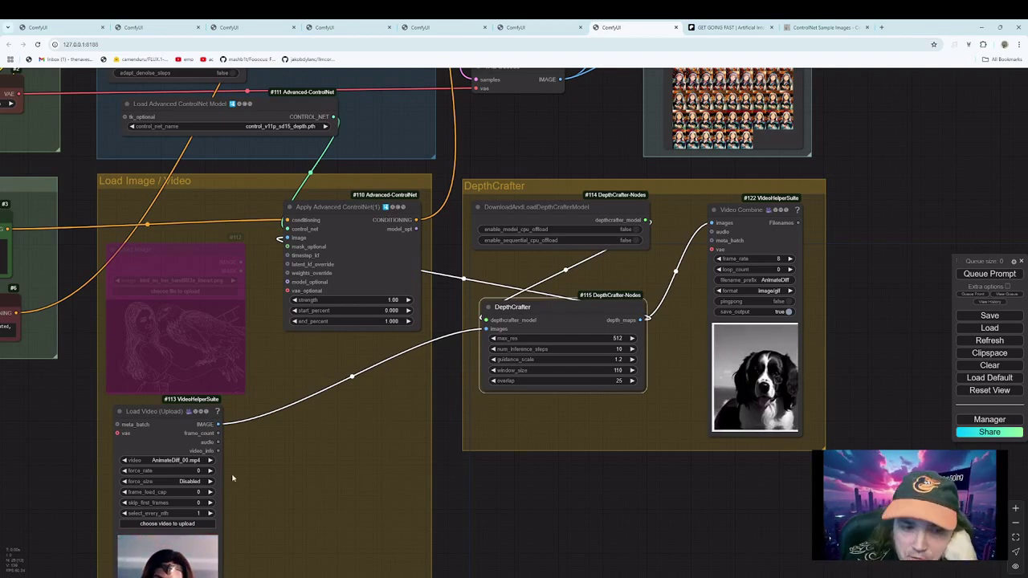
# Queue the workflow with the DepthCrafter depth maps feeding the ControlNet, and move the floating queue menu closer to the nodes.
pyautogui.scroll(-2, 257, 502)
pyautogui.scroll(-3, 273, 402)
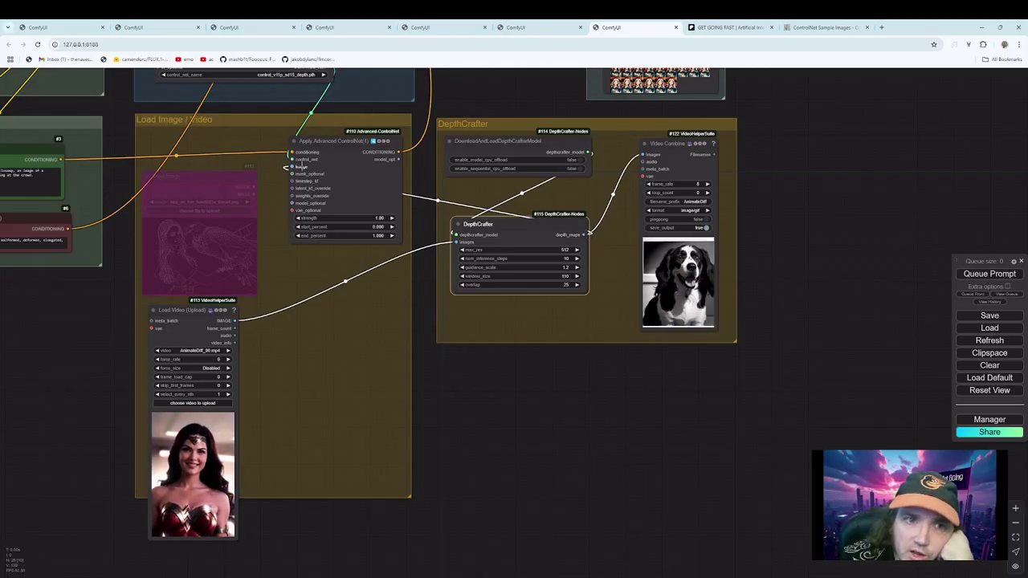
pyautogui.scroll(5, 303, 241)
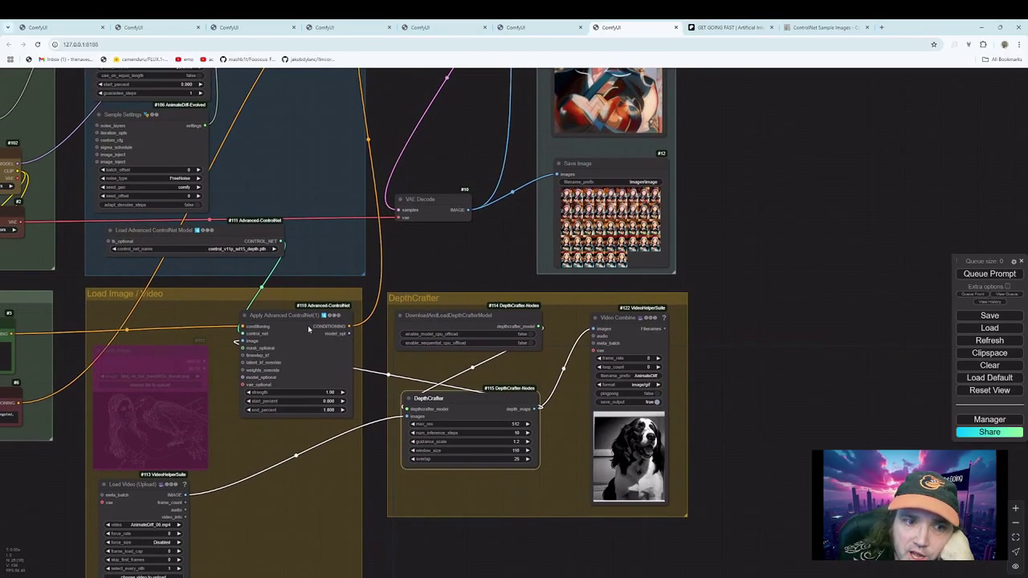
pyautogui.scroll(5, 308, 329)
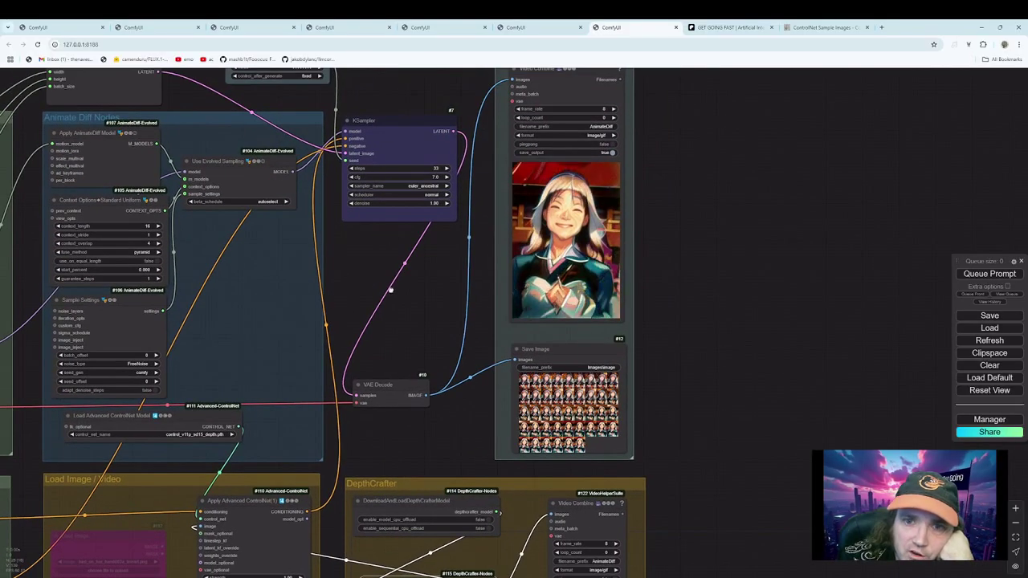
pyautogui.scroll(-8, 391, 289)
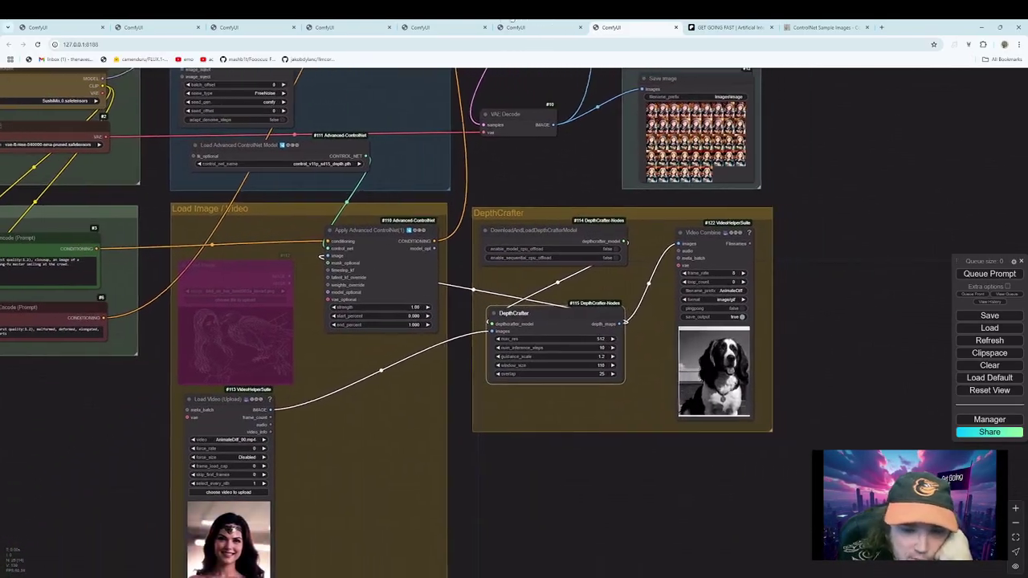
pyautogui.scroll(8, 443, 301)
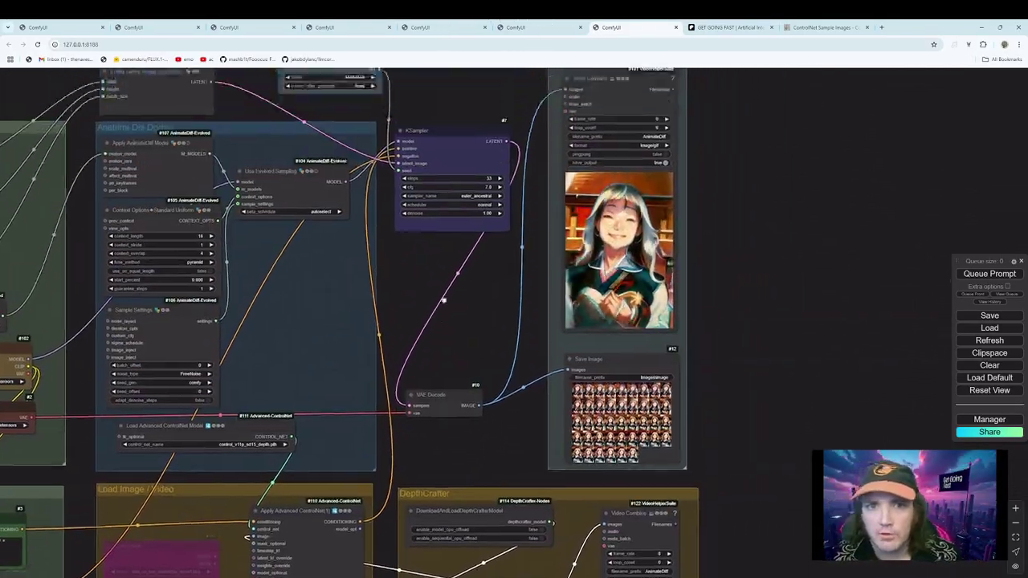
pyautogui.click(981, 270)
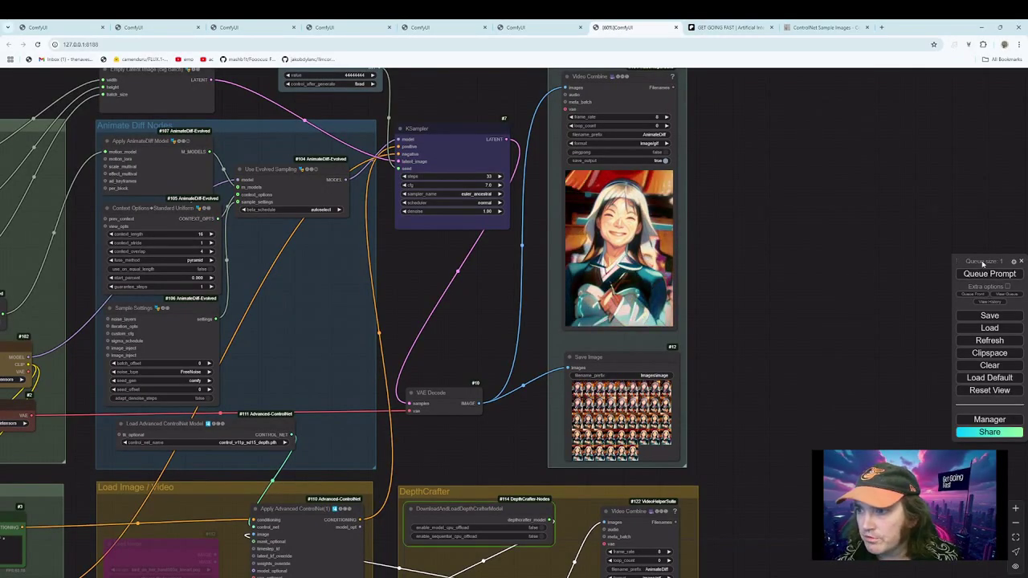
pyautogui.moveTo(981, 263); pyautogui.dragTo(767, 206)
pyautogui.moveTo(787, 455); pyautogui.dragTo(819, 211)
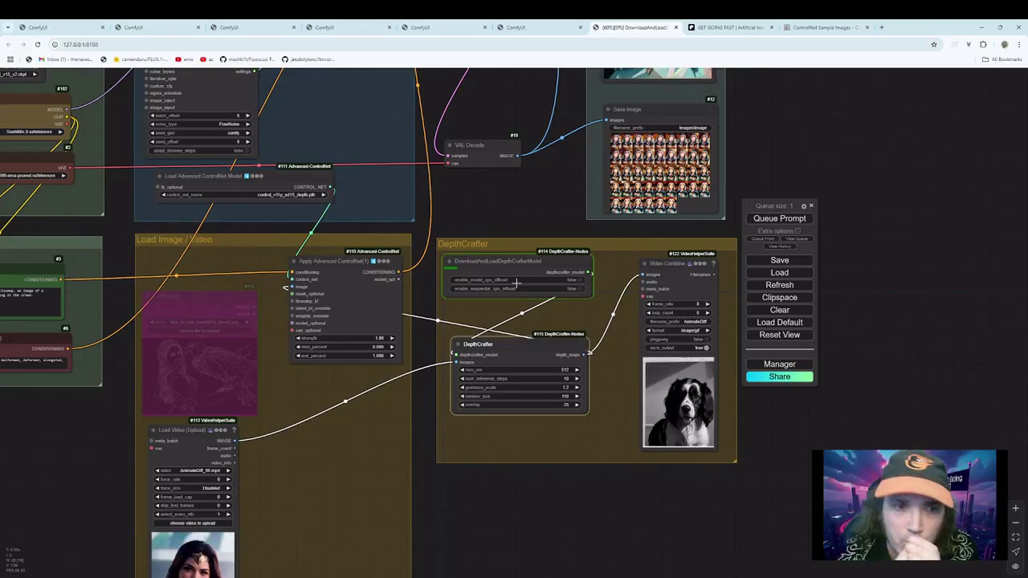
pyautogui.moveTo(551, 184); pyautogui.dragTo(505, 276)
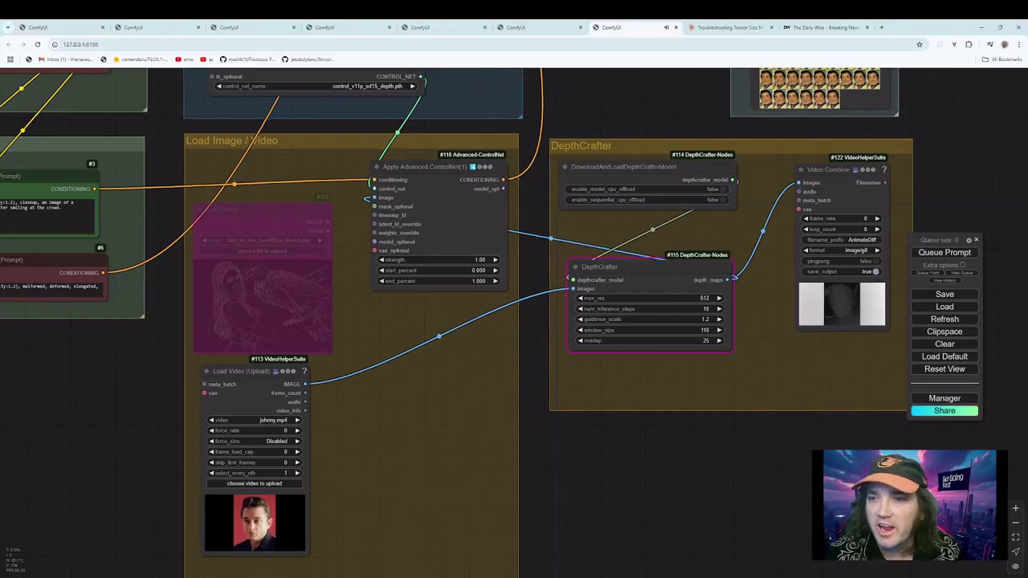
# Compare the generated portrait animation with the DepthCrafter depth-map preview and the johnny.mp4 source video.
pyautogui.moveTo(608, 457); pyautogui.dragTo(292, 401)
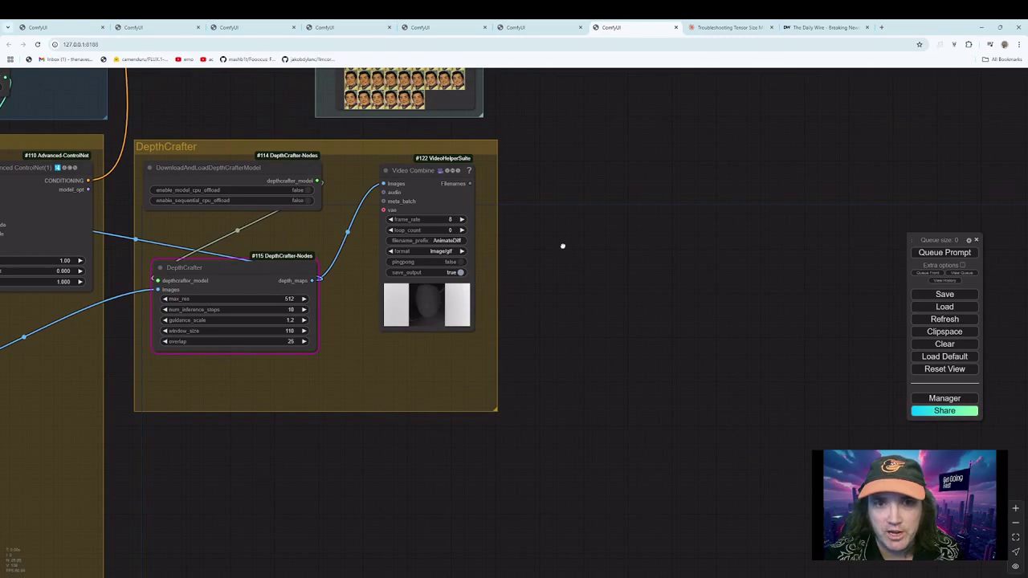
pyautogui.moveTo(562, 245); pyautogui.dragTo(550, 565)
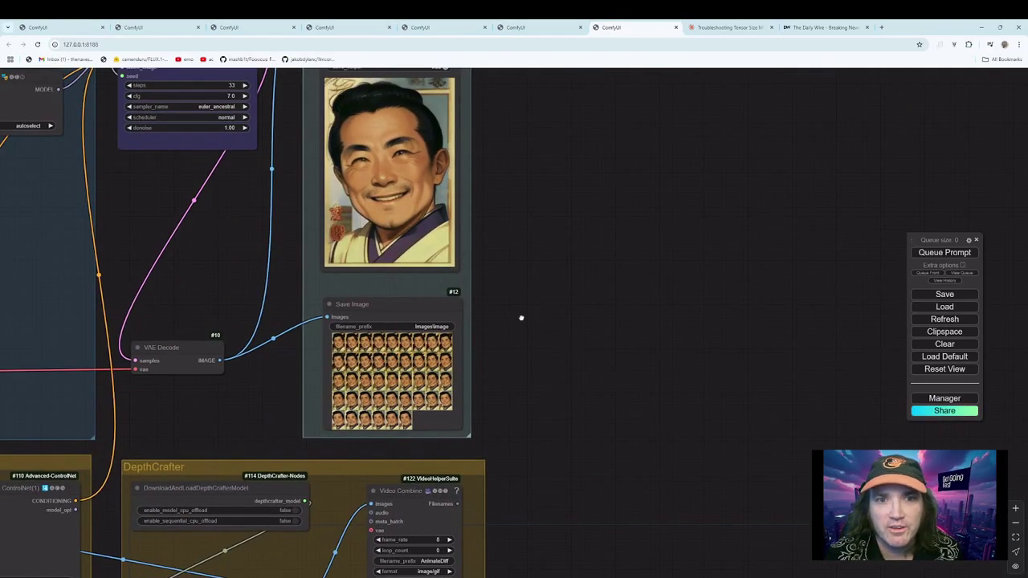
pyautogui.moveTo(521, 318); pyautogui.dragTo(541, 344)
pyautogui.scroll(-5, 557, 335)
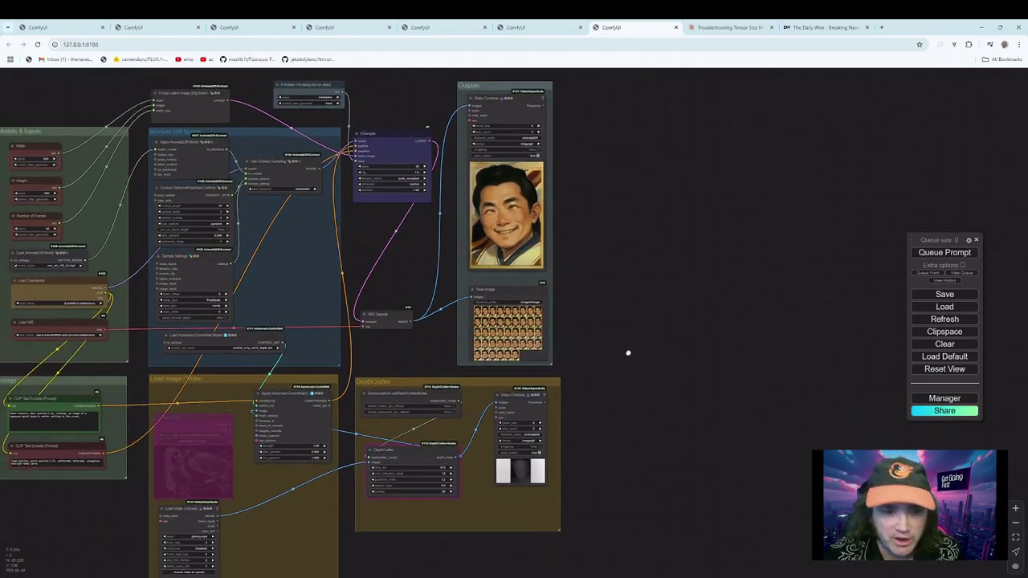
pyautogui.moveTo(628, 353); pyautogui.dragTo(653, 317)
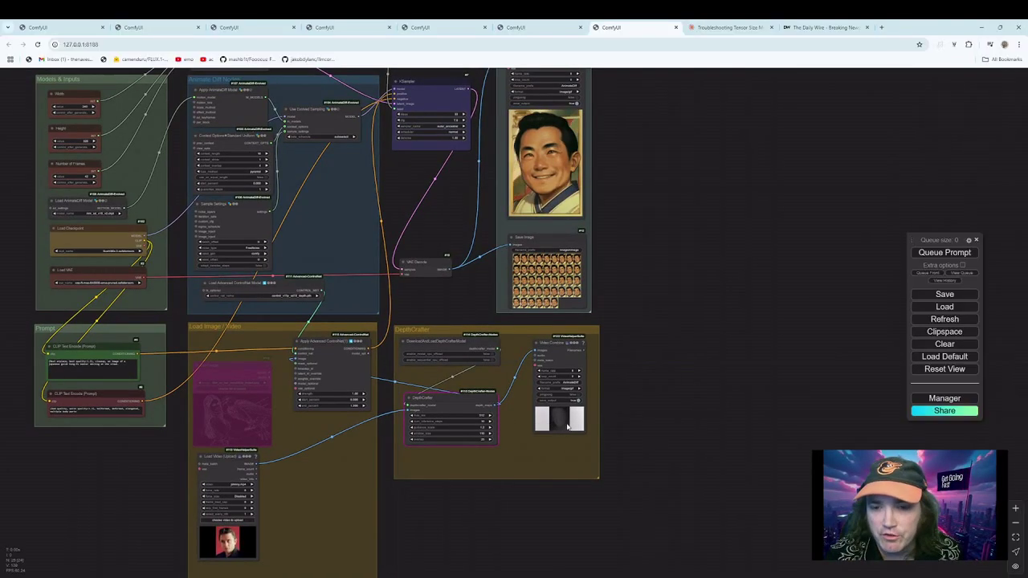
pyautogui.moveTo(680, 447); pyautogui.dragTo(725, 348)
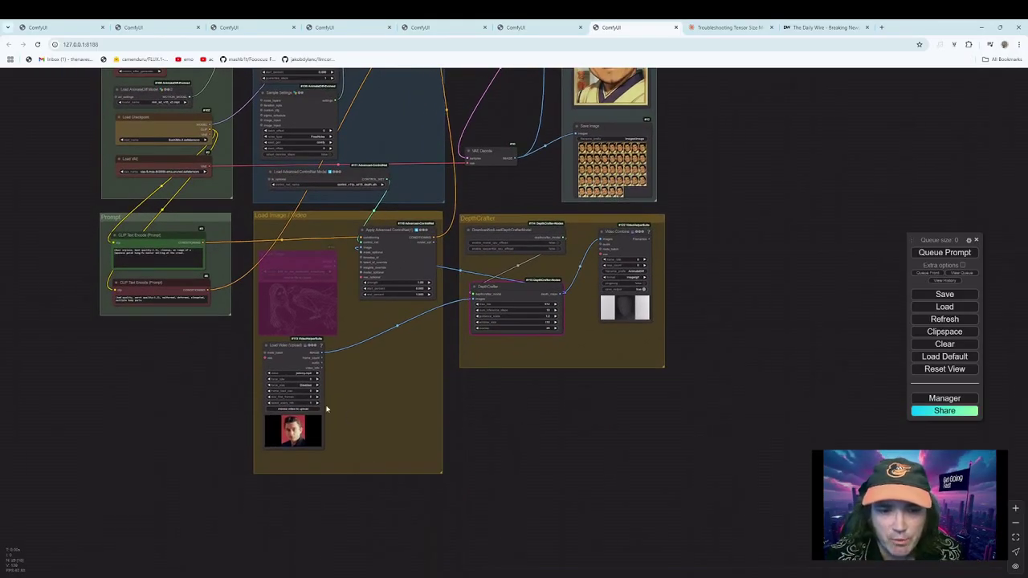
pyautogui.scroll(4, 468, 466)
pyautogui.moveTo(468, 466); pyautogui.dragTo(537, 493)
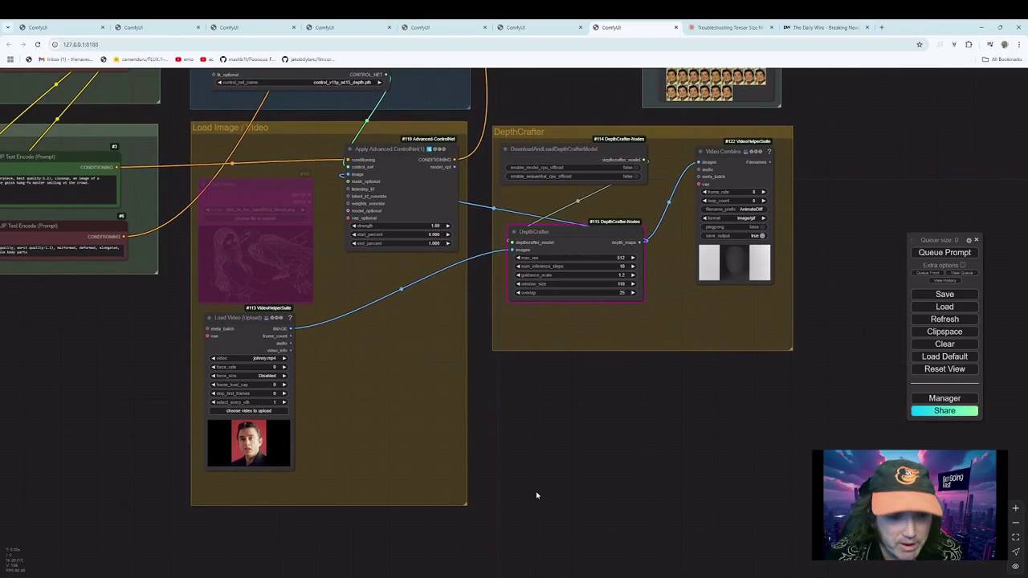
pyautogui.scroll(3, 461, 477)
pyautogui.moveTo(461, 477); pyautogui.dragTo(533, 414)
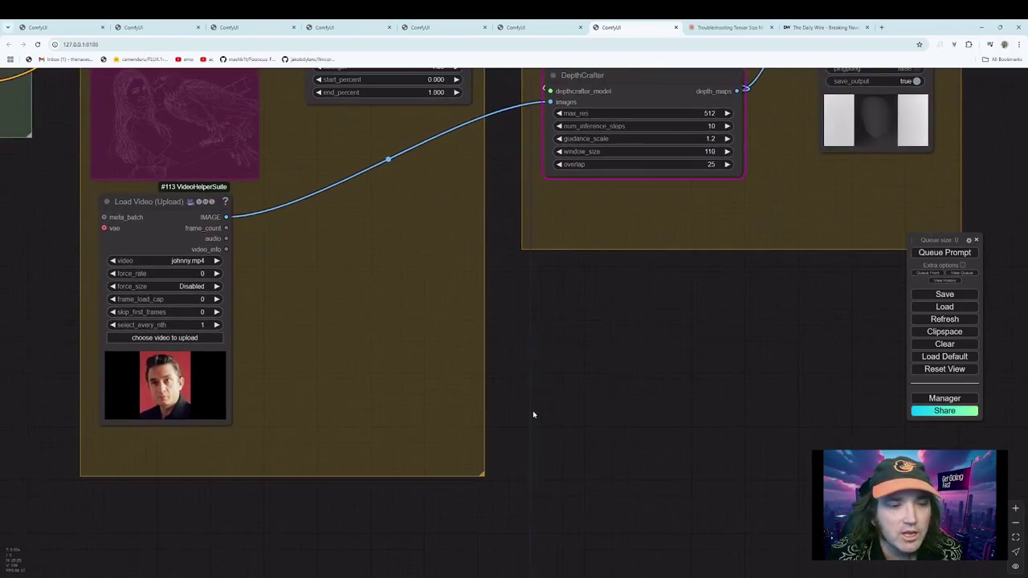
# Load AnimateDiff_00009.gif from D:\staging\COMFY\ComfyUI_windows_portable\ComfyUI\output into the Load Video (Upload) node.
pyautogui.click(196, 339)
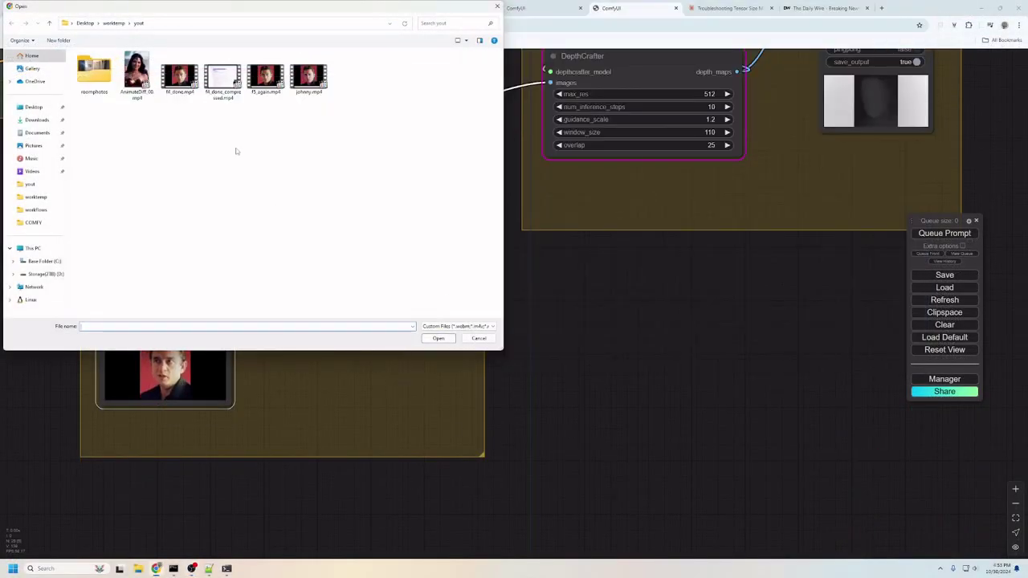
pyautogui.click(46, 274)
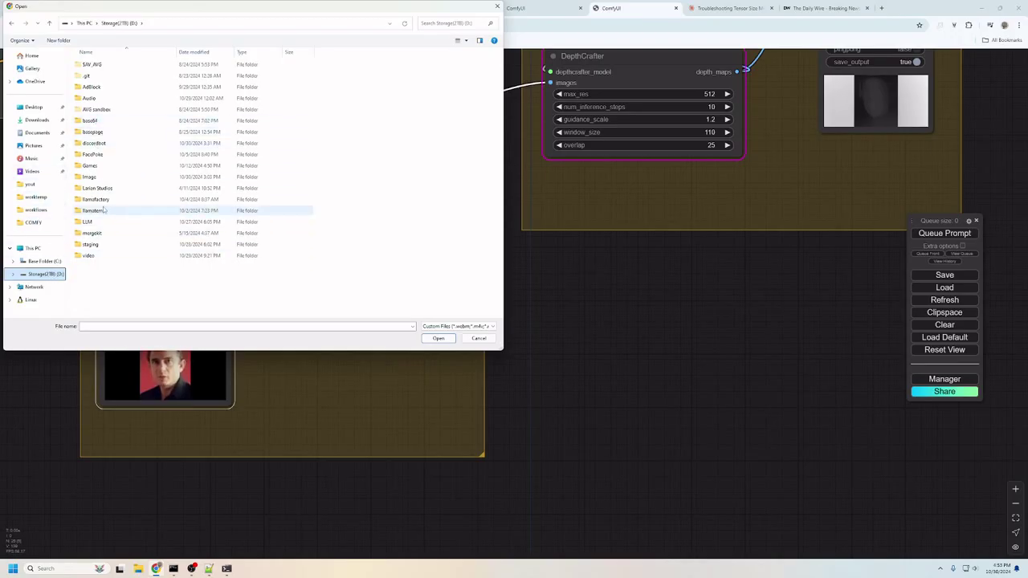
pyautogui.doubleClick(91, 244)
pyautogui.doubleClick(101, 86)
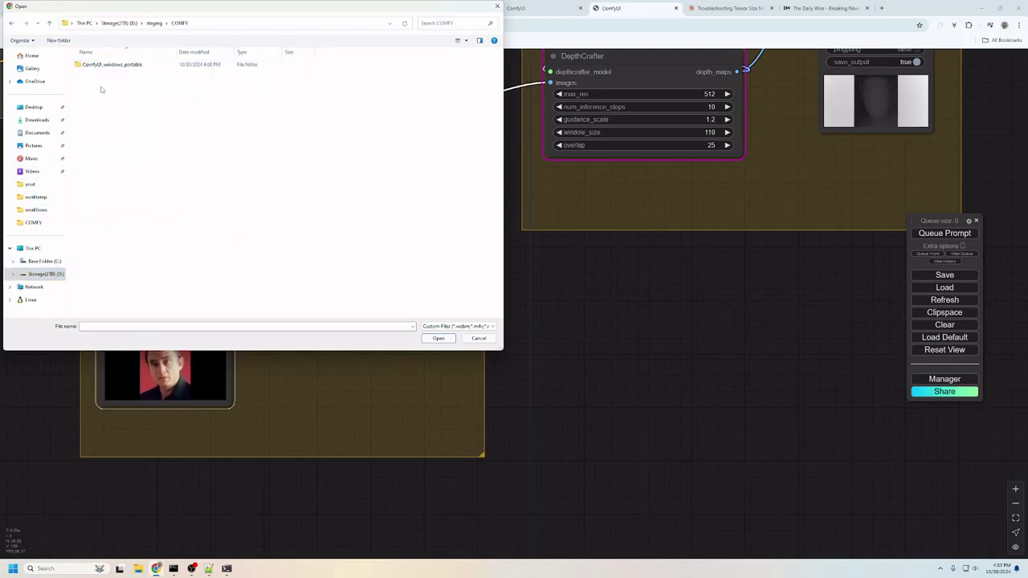
pyautogui.doubleClick(112, 64)
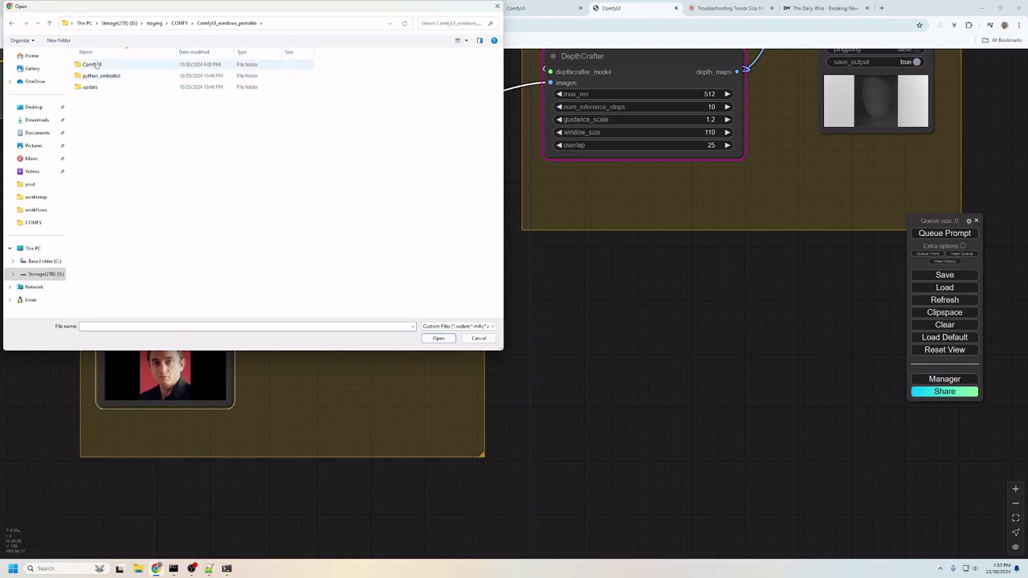
pyautogui.doubleClick(96, 66)
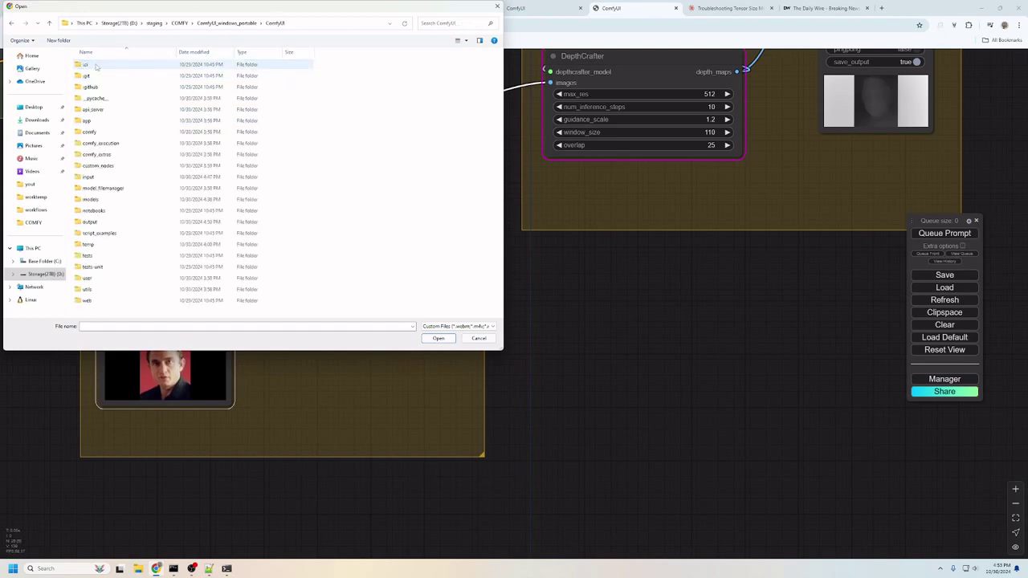
pyautogui.doubleClick(91, 223)
pyautogui.click(479, 85)
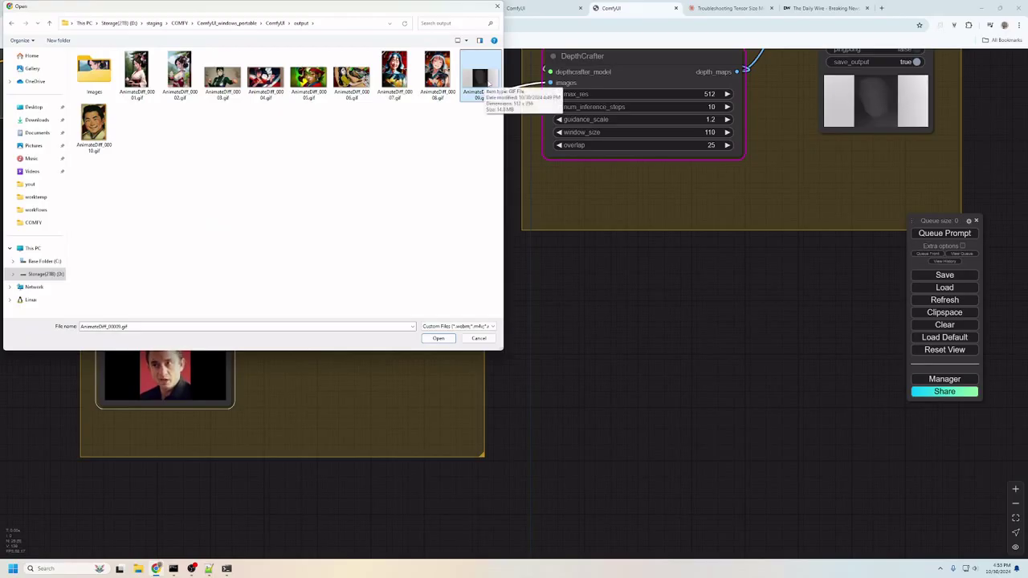
pyautogui.doubleClick(487, 83)
# Reroute the Load Video node's IMAGE output from DepthCrafter to the image input of Apply Advanced ControlNet.
pyautogui.moveTo(646, 360); pyautogui.dragTo(533, 503)
pyautogui.scroll(-4, 528, 470)
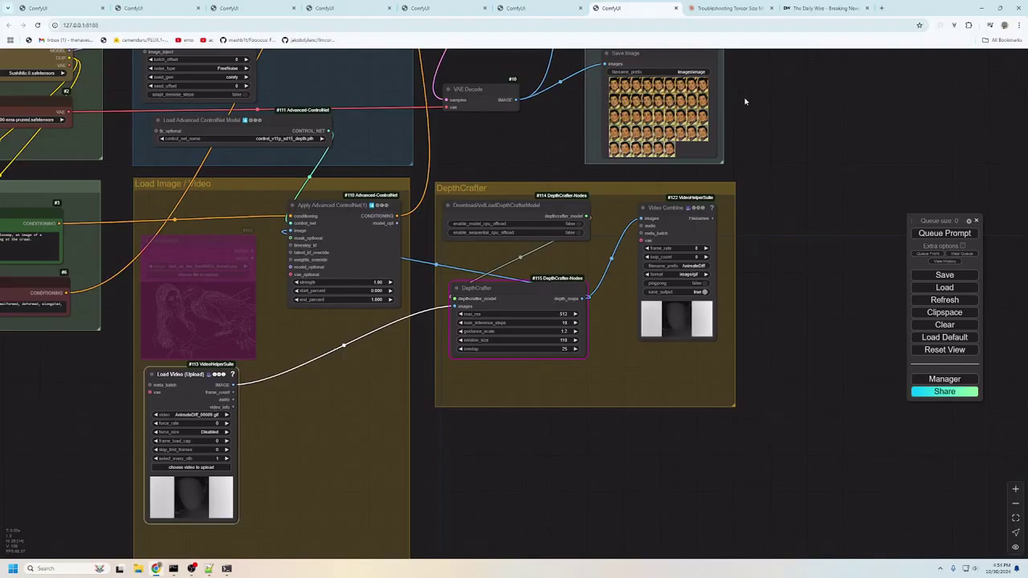
pyautogui.moveTo(743, 101); pyautogui.dragTo(844, 95)
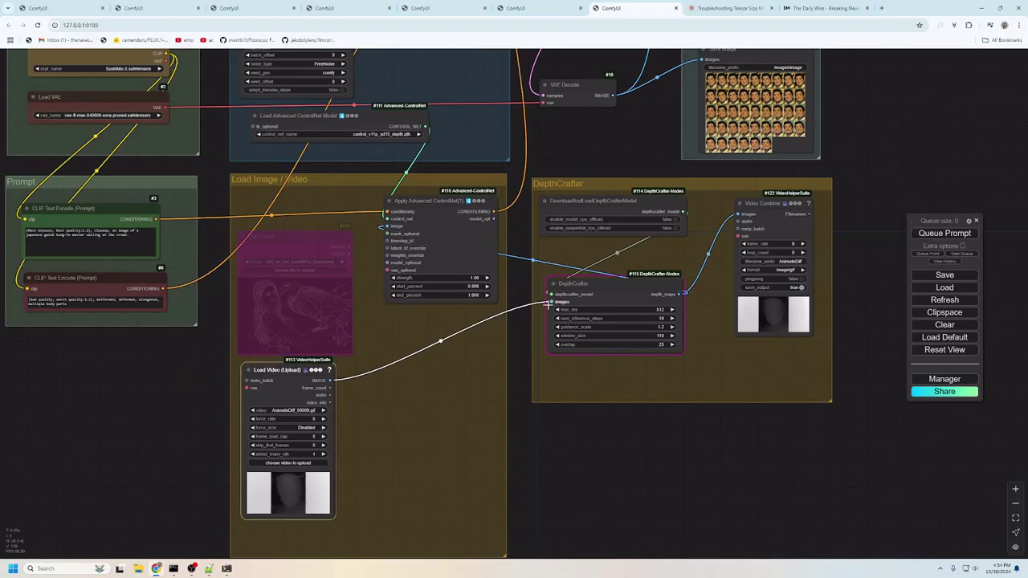
pyautogui.moveTo(548, 303); pyautogui.dragTo(387, 226)
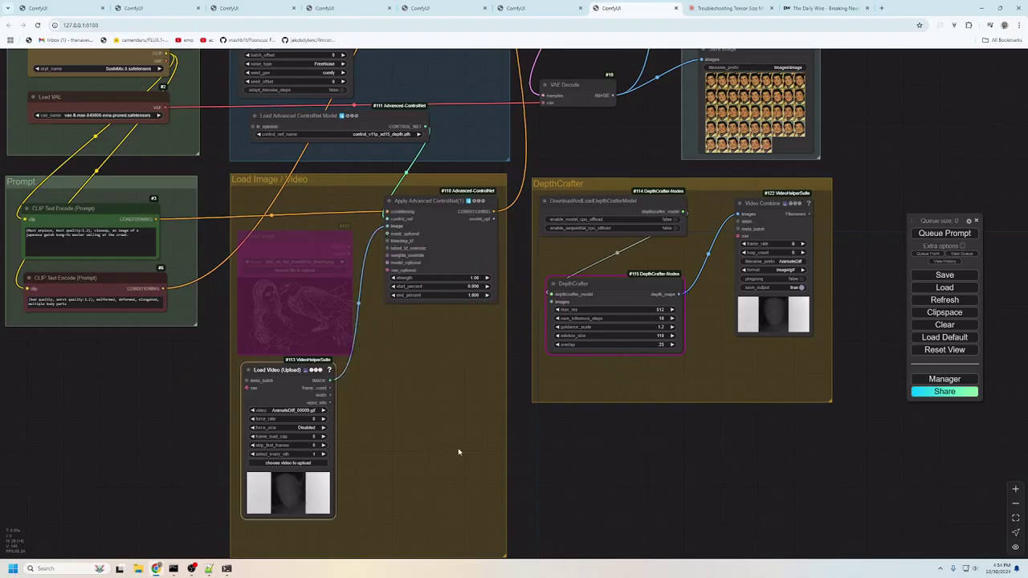
# Bypass all nodes in the DepthCrafter group.
pyautogui.rightClick(592, 283)
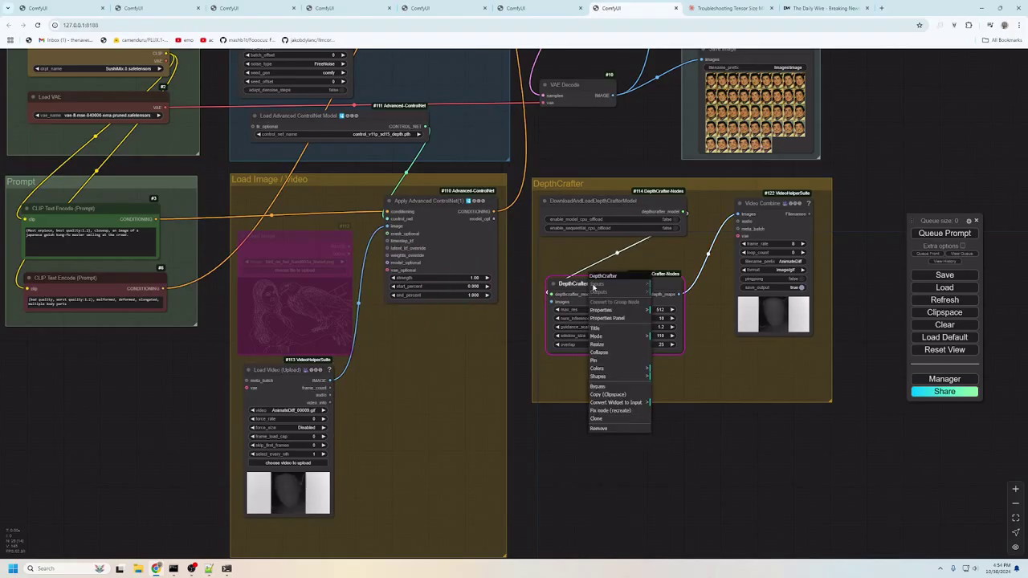
pyautogui.click(607, 187)
pyautogui.rightClick(608, 186)
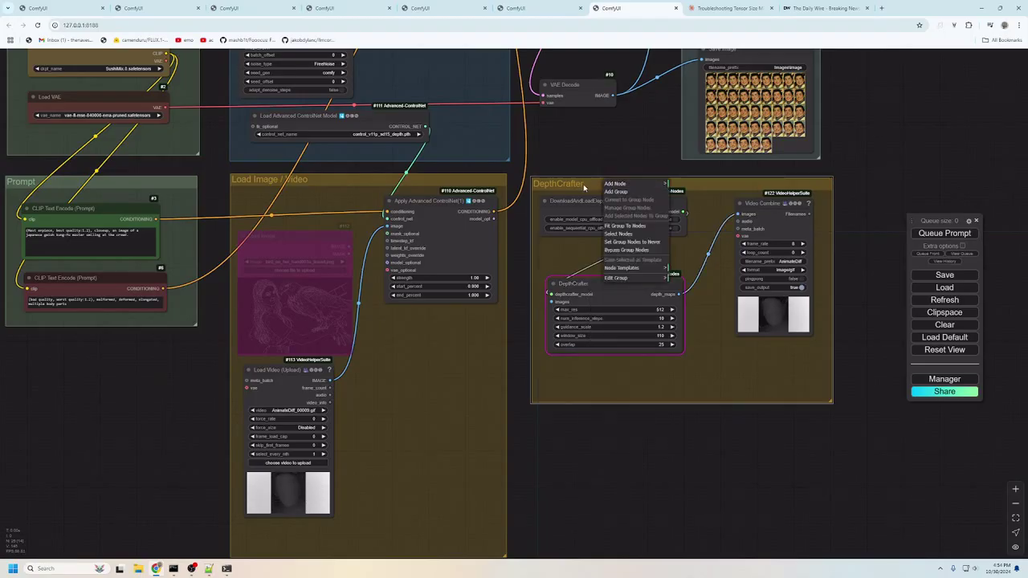
pyautogui.click(626, 249)
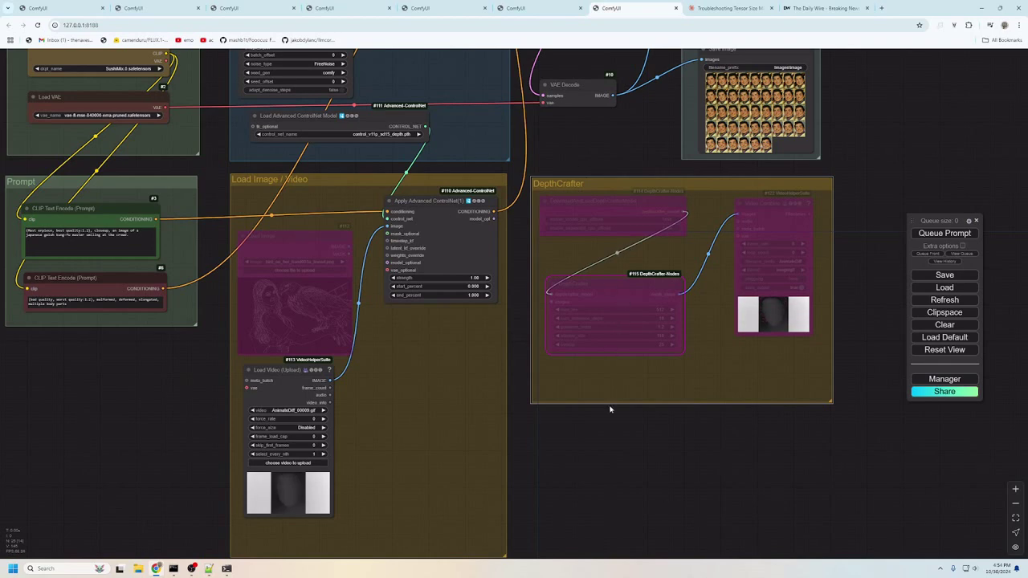
# Replace "kung-fu master" with "girl" in the positive prompt so it describes a japanese geisha girl smiling at the crowd.
pyautogui.moveTo(649, 469); pyautogui.dragTo(691, 451)
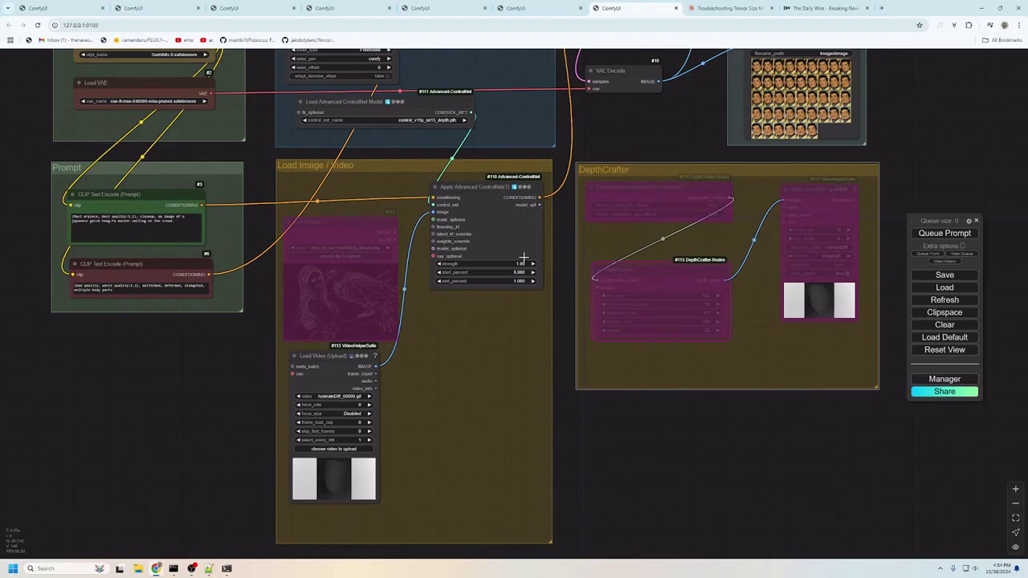
pyautogui.scroll(4, 143, 297)
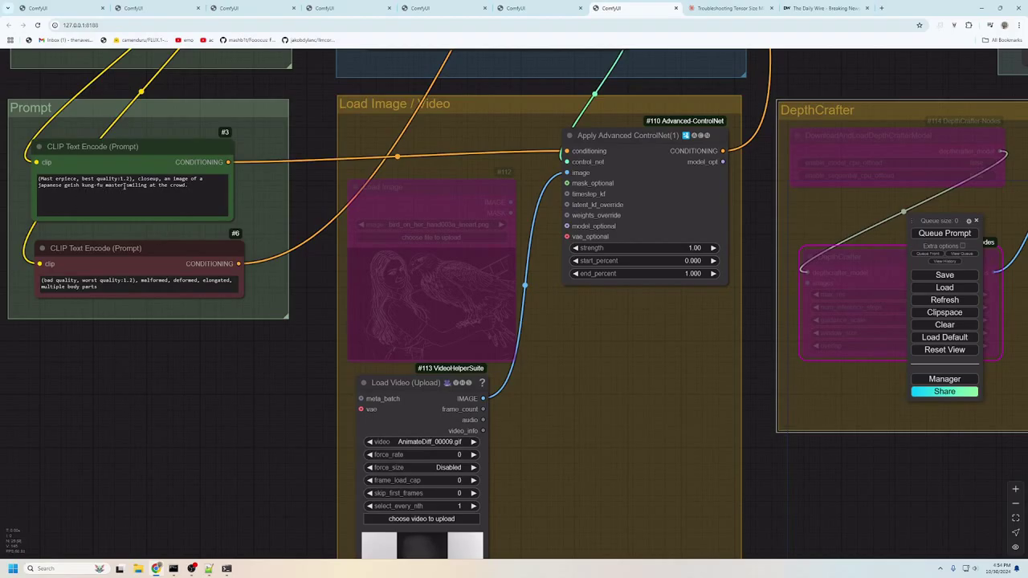
pyautogui.moveTo(124, 185); pyautogui.dragTo(80, 188)
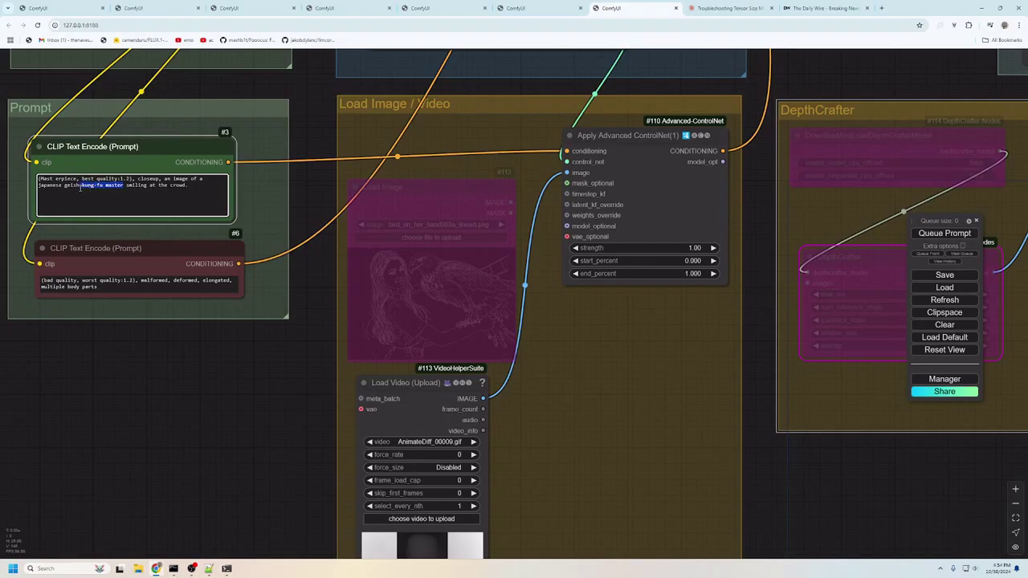
pyautogui.press('BackSpace')
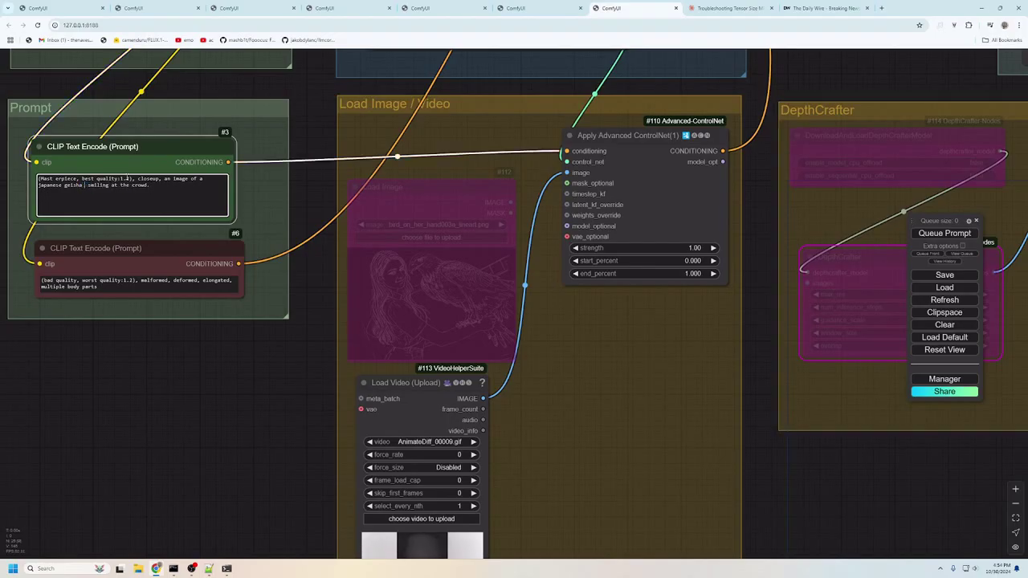
pyautogui.write('girl')
# Queue the workflow with the preloaded depth-map GIF and geisha prompt, and move the floating queue menu closer to the nodes.
pyautogui.scroll(-2, 819, 454)
pyautogui.moveTo(812, 493); pyautogui.dragTo(502, 319)
pyautogui.scroll(-2, 502, 314)
pyautogui.click(931, 233)
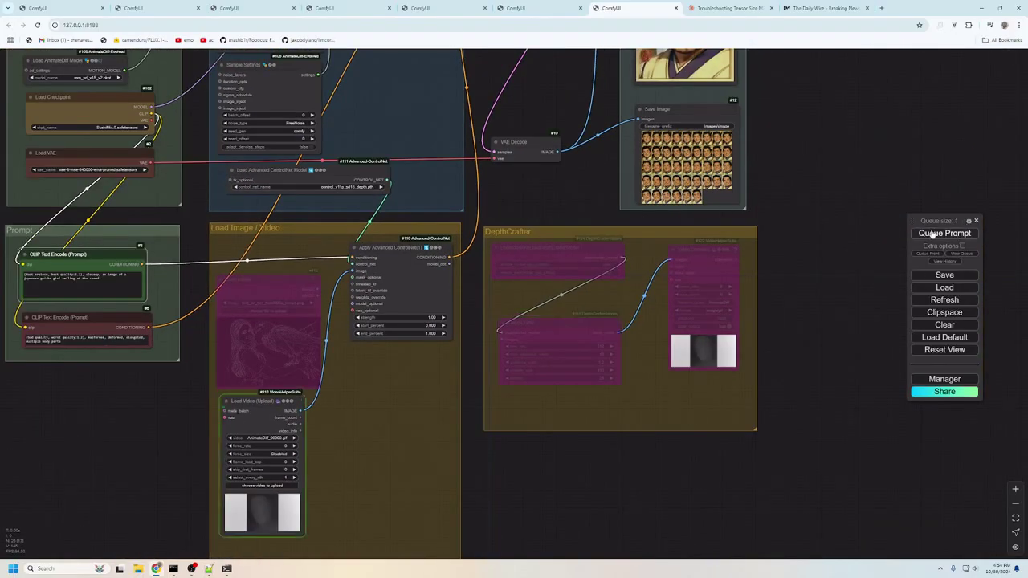
pyautogui.moveTo(949, 224); pyautogui.dragTo(854, 200)
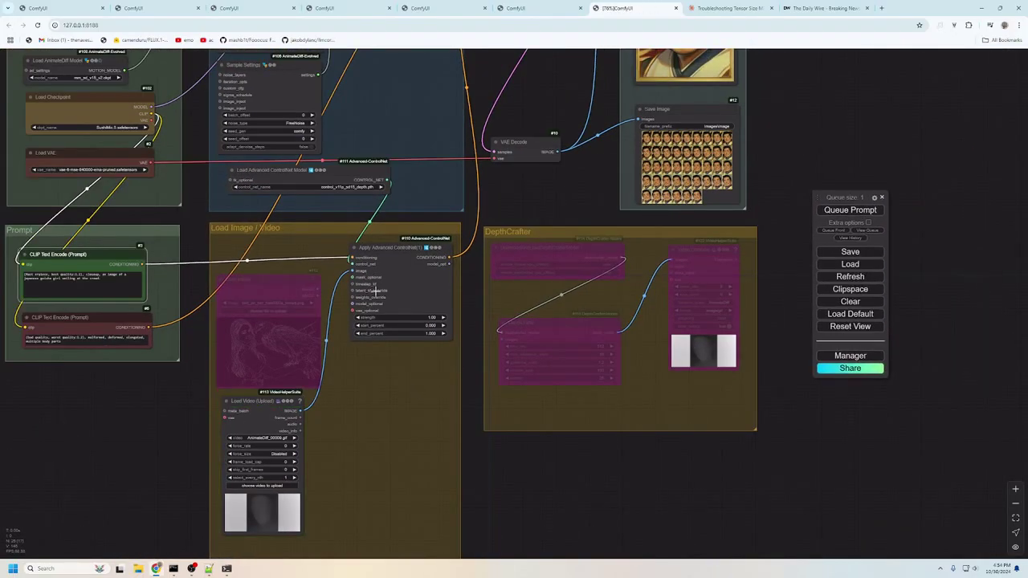
# Follow the running generation through the KSampler, depth ControlNet and output nodes.
pyautogui.moveTo(521, 188); pyautogui.dragTo(511, 460)
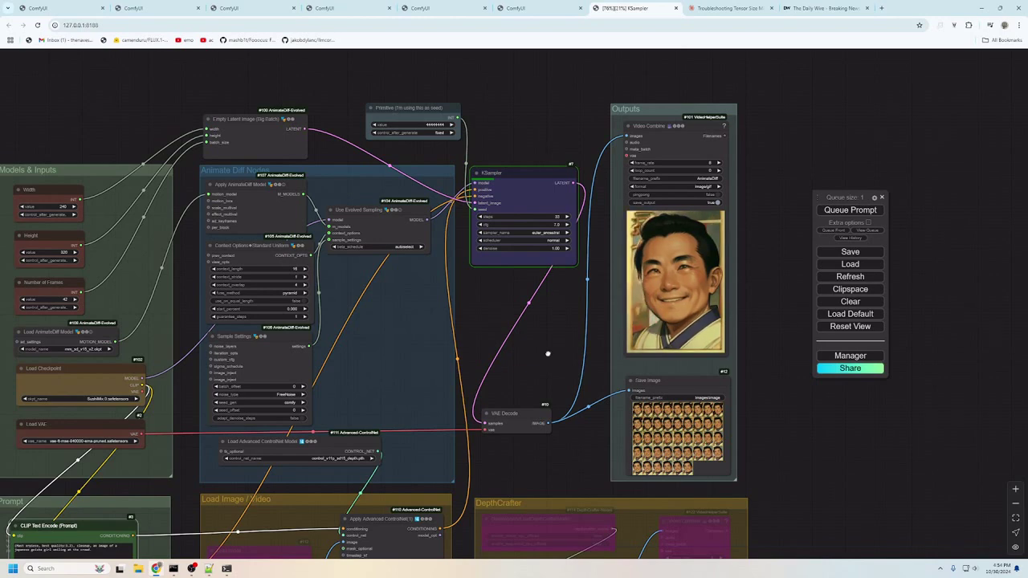
pyautogui.moveTo(547, 353); pyautogui.dragTo(599, 127)
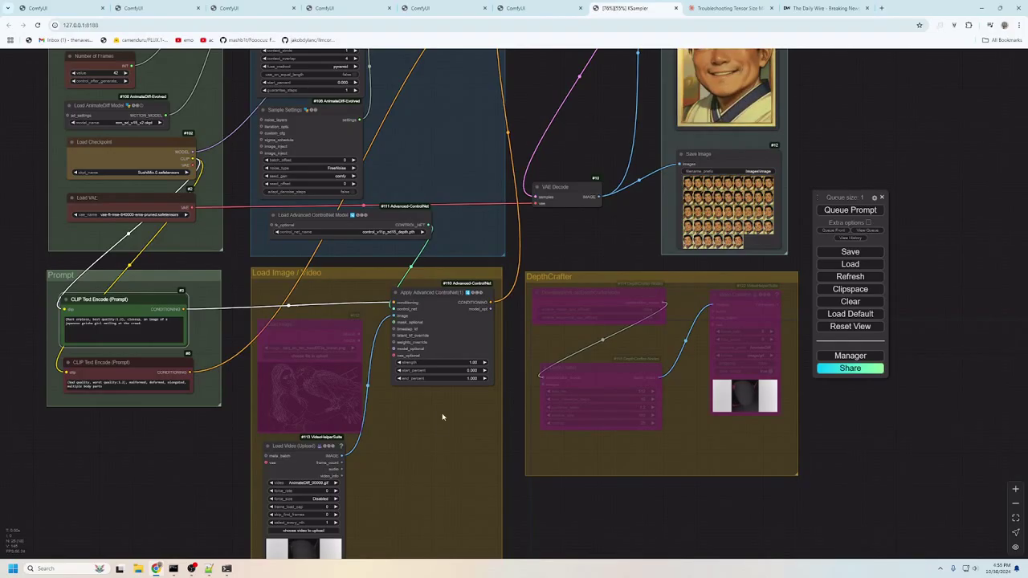
pyautogui.moveTo(827, 113); pyautogui.dragTo(805, 206)
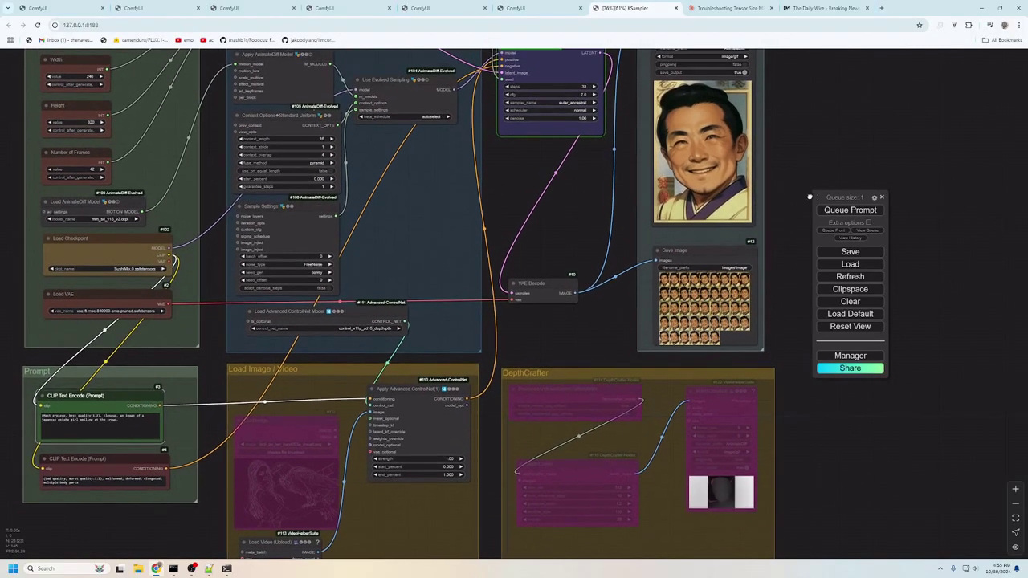
pyautogui.moveTo(704, 144); pyautogui.dragTo(717, 114)
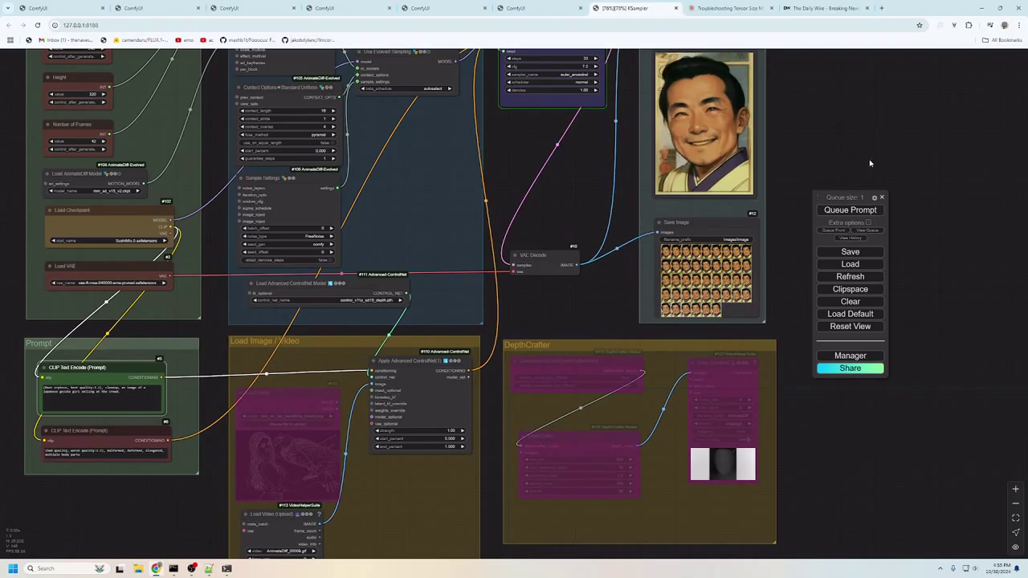
pyautogui.moveTo(869, 163); pyautogui.dragTo(848, 142)
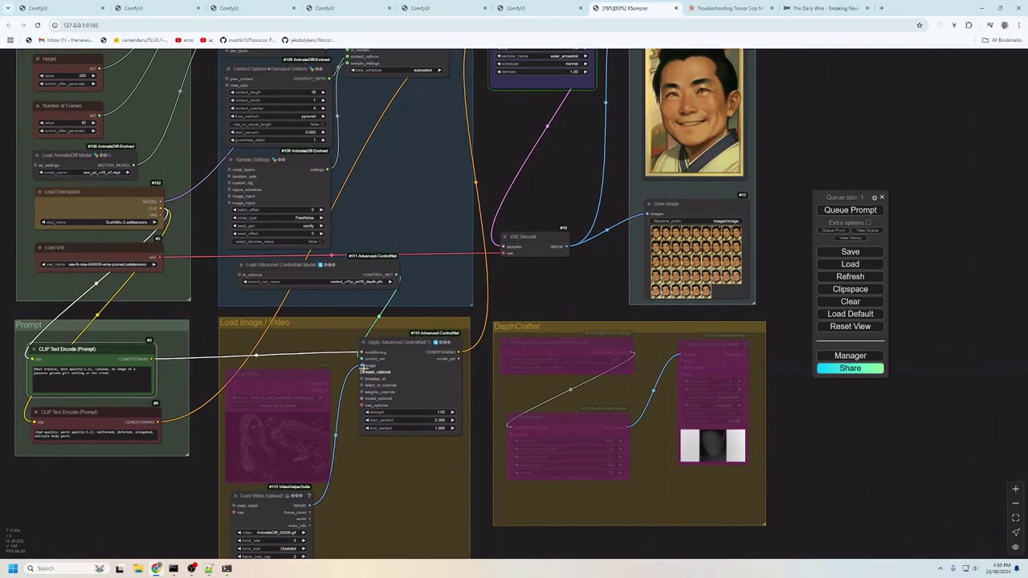
pyautogui.moveTo(363, 367)
pyautogui.mouseDown()
pyautogui.moveTo(530, 427)
pyautogui.moveTo(509, 436)
pyautogui.moveTo(346, 417)
pyautogui.moveTo(299, 374)
pyautogui.moveTo(363, 367)
pyautogui.mouseUp()
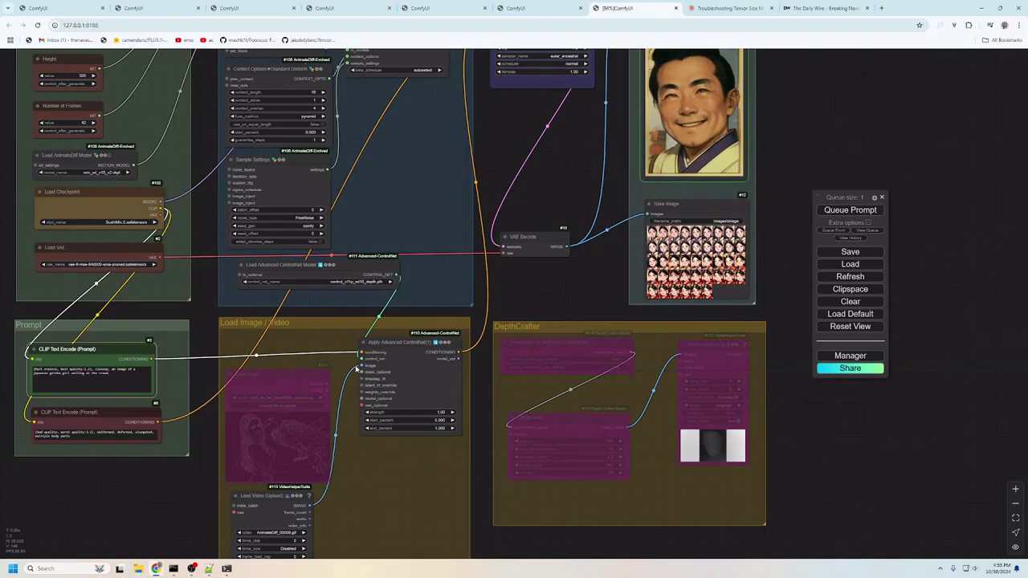
# Examine the generated geisha animation alongside the depth-map video input and the rest of the workflow.
pyautogui.moveTo(801, 153)
pyautogui.mouseDown()
pyautogui.moveTo(775, 195)
pyautogui.moveTo(773, 267)
pyautogui.moveTo(801, 177)
pyautogui.moveTo(787, 168)
pyautogui.mouseUp()
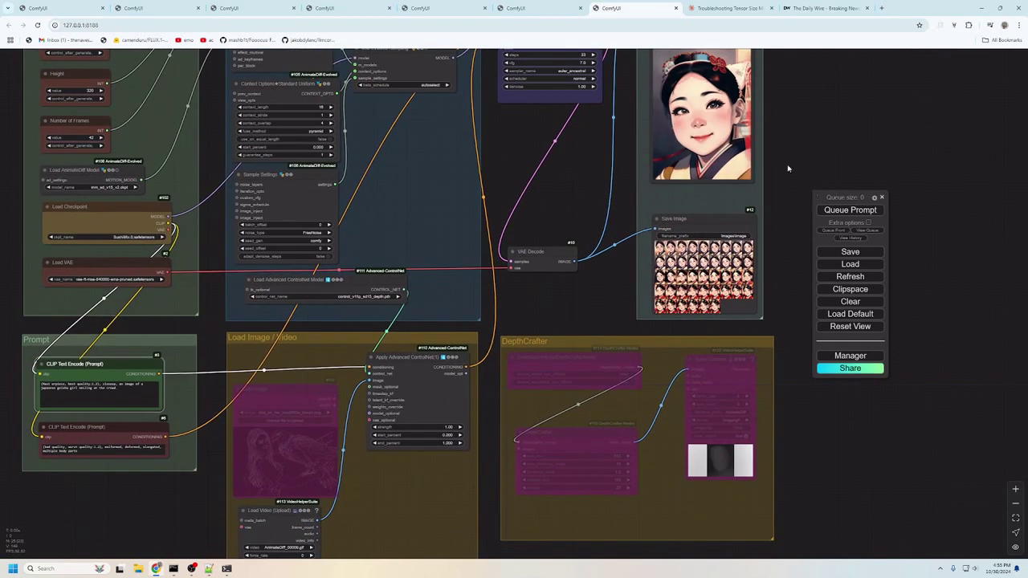
pyautogui.scroll(-3, 384, 507)
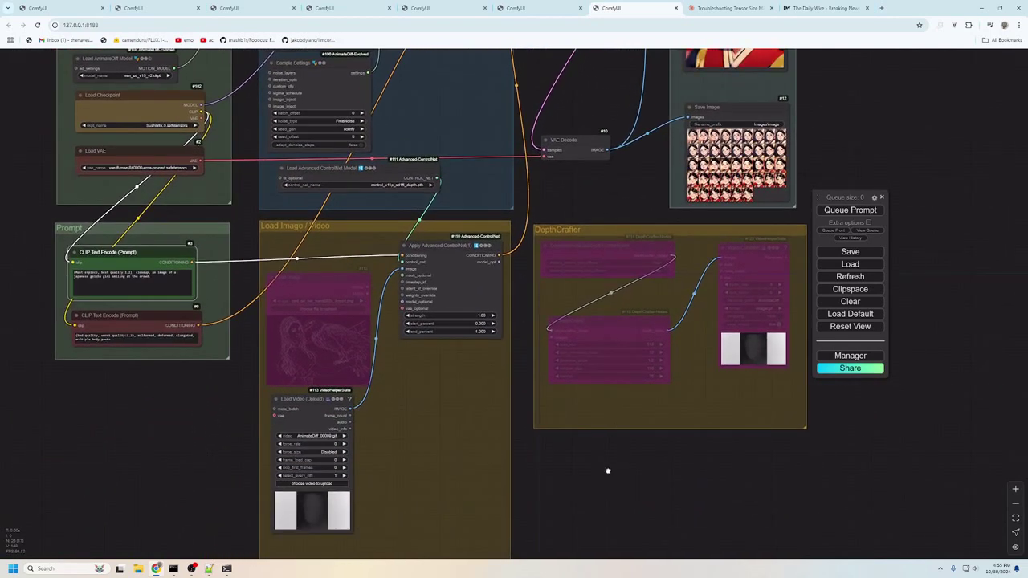
pyautogui.scroll(3, 608, 471)
pyautogui.scroll(1, 531, 305)
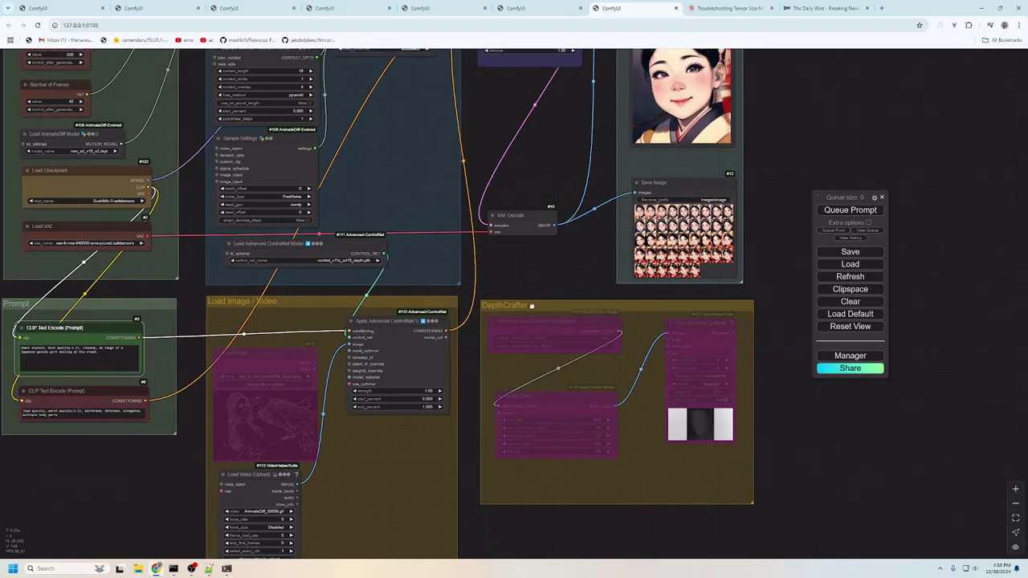
pyautogui.scroll(5, 532, 306)
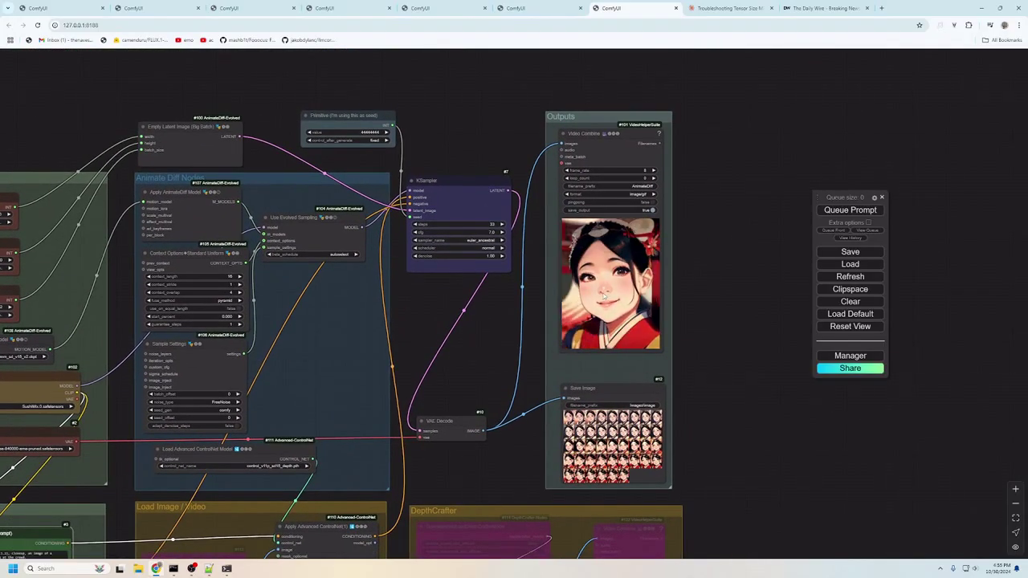
pyautogui.moveTo(711, 348); pyautogui.dragTo(771, 280)
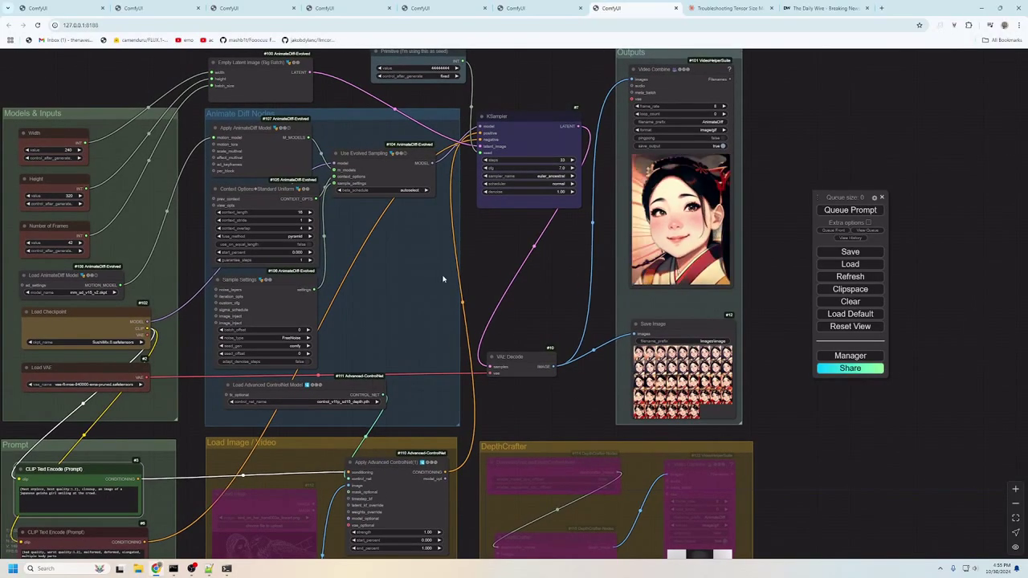
pyautogui.scroll(-3, 565, 305)
pyautogui.scroll(3, 564, 305)
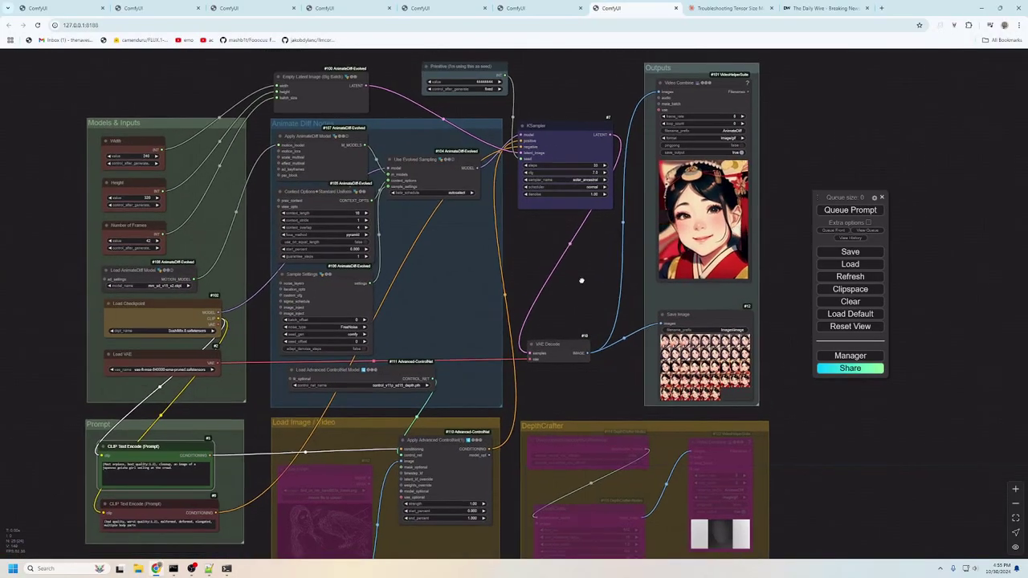
pyautogui.moveTo(598, 277); pyautogui.dragTo(594, 276)
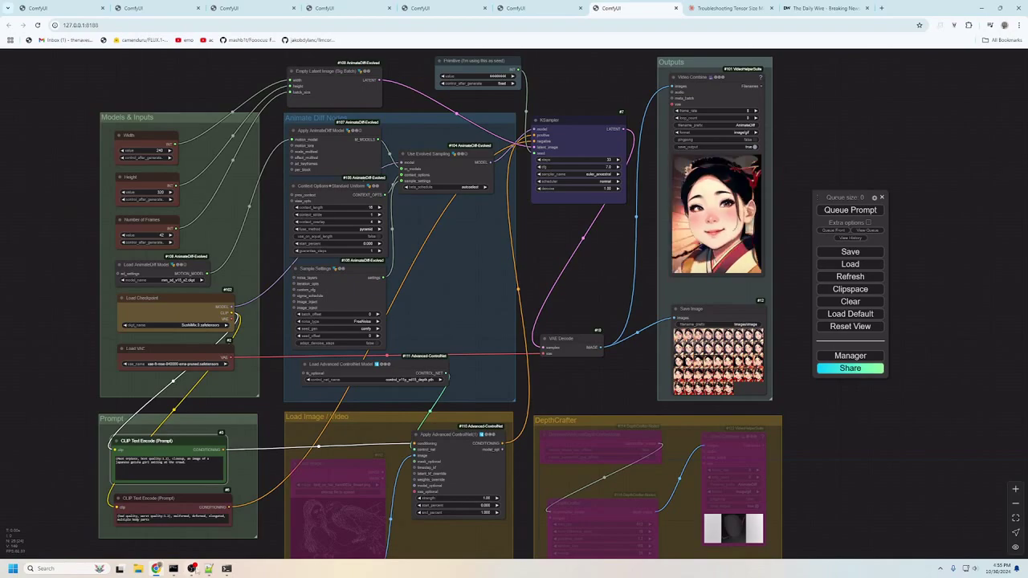
# Switch to File Explorer and open the models folder under D:\Image\ComfyUI_windows_portable\ComfyUI.
pyautogui.click(193, 568)
pyautogui.click(498, 285)
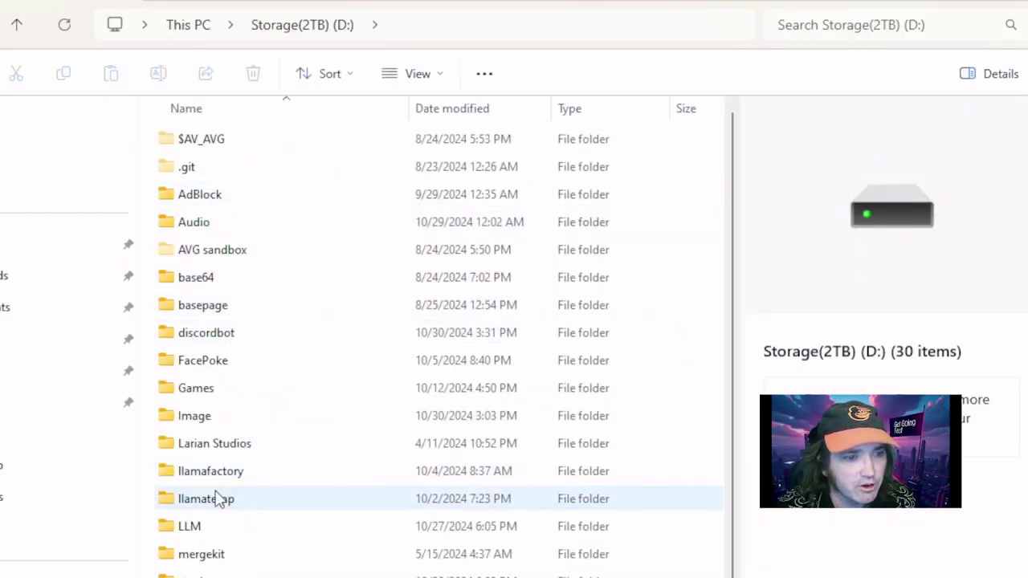
pyautogui.doubleClick(201, 416)
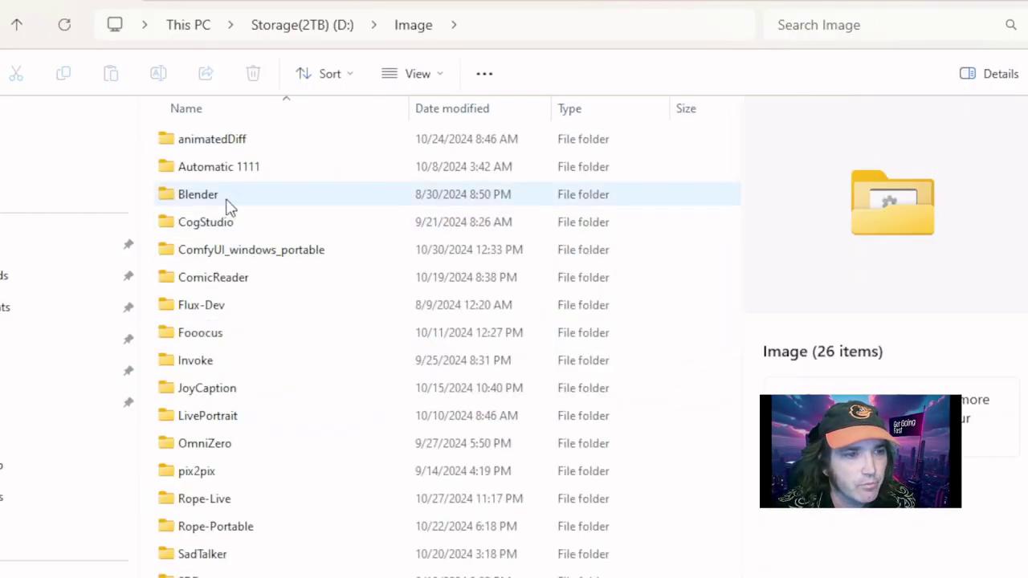
pyautogui.doubleClick(215, 256)
pyautogui.doubleClick(222, 141)
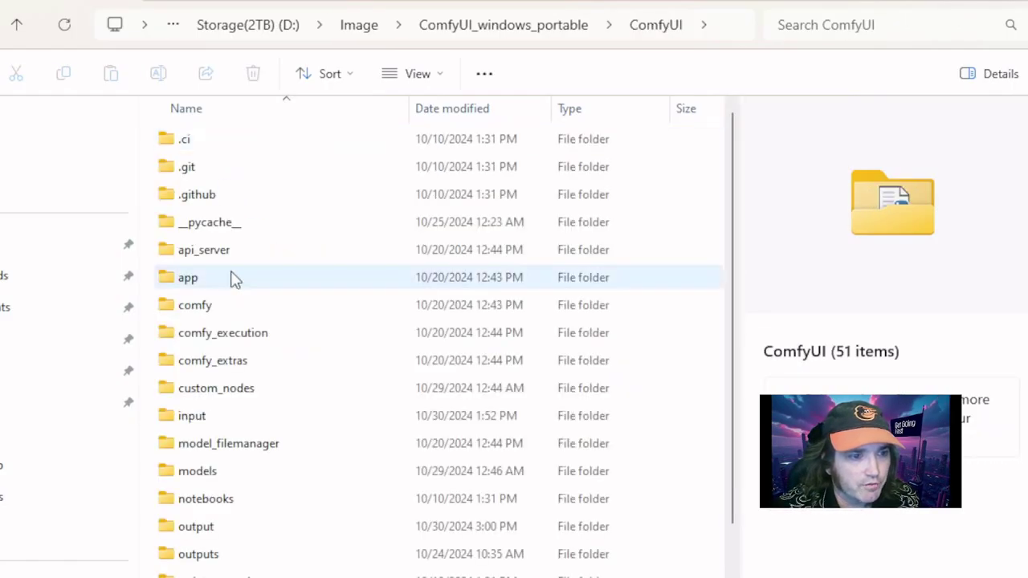
pyautogui.doubleClick(202, 472)
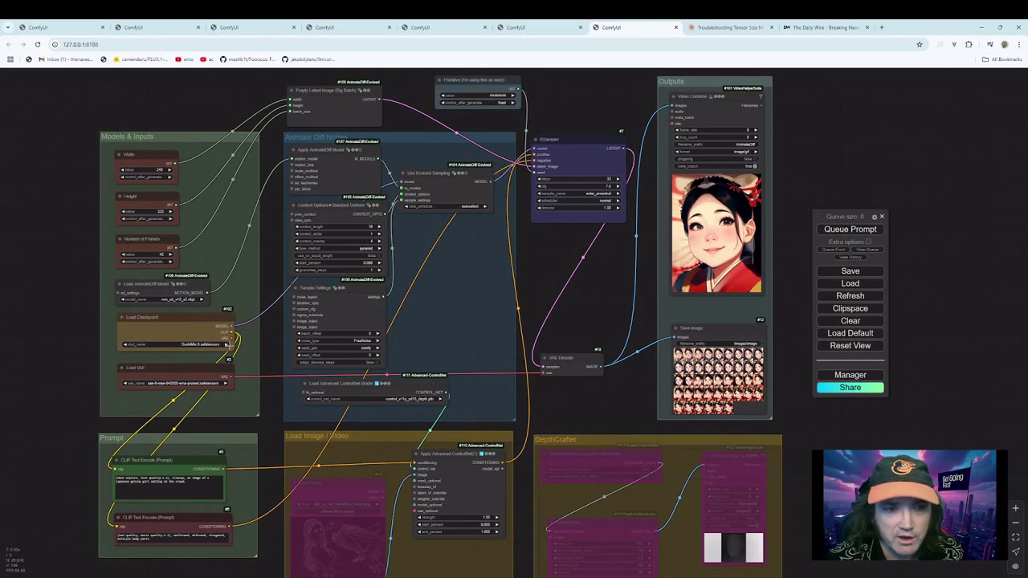
# Switch the Load Checkpoint node to the PM reality model and queue the workflow with the geisha prompt.
pyautogui.click(226, 344)
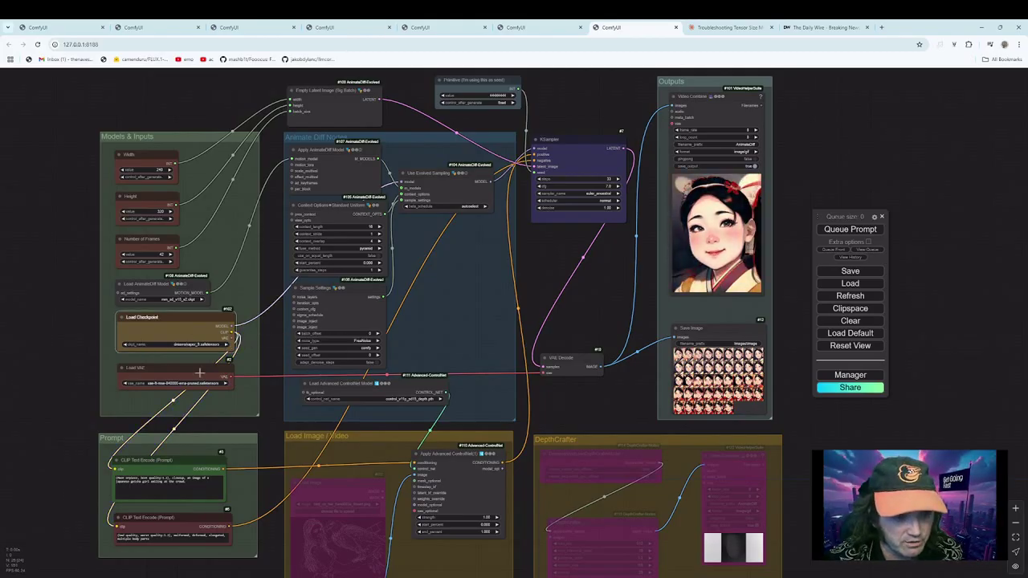
pyautogui.click(124, 344)
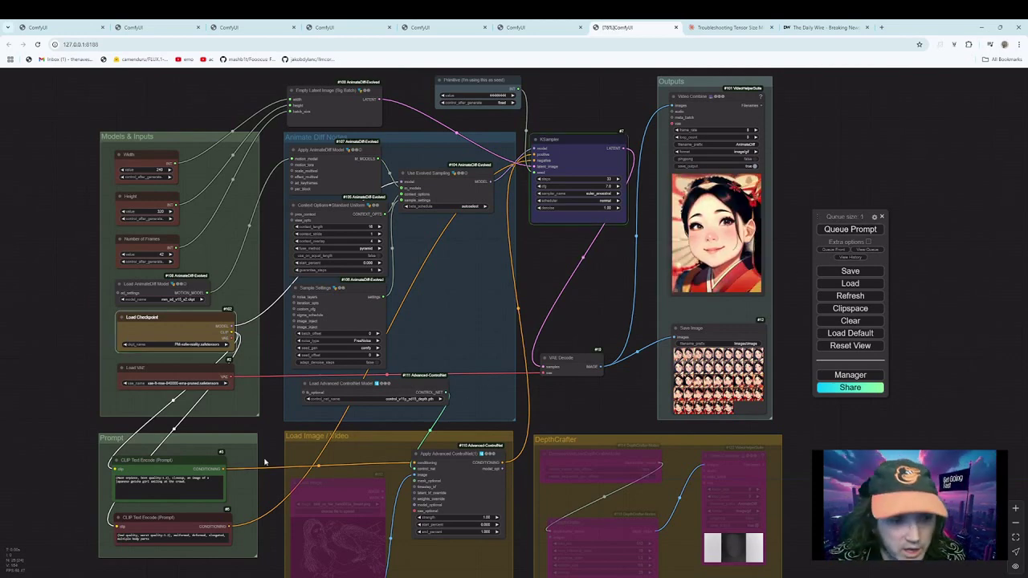
pyautogui.click(161, 489)
pyautogui.hotkey('ctrl', 'a')
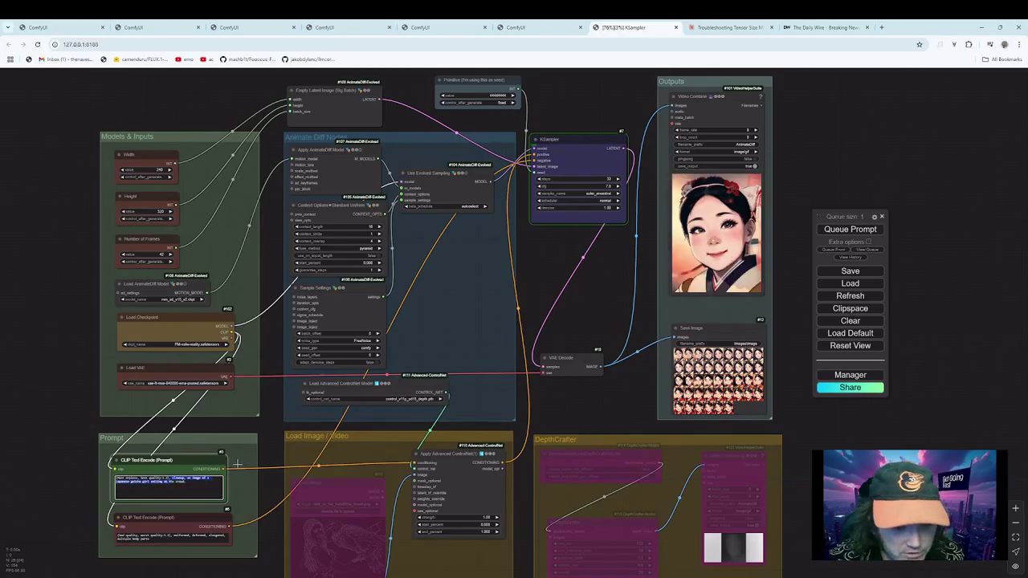
# Bypass the Load Video (Upload) node and the Apply Advanced ControlNet node in the Load Image / Video group.
pyautogui.moveTo(586, 409); pyautogui.dragTo(581, 273)
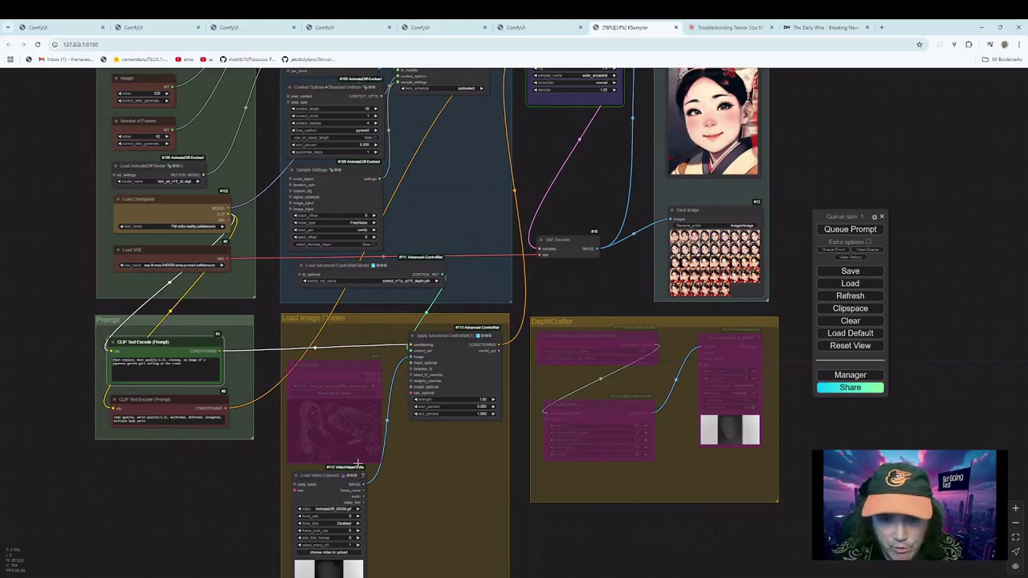
pyautogui.rightClick(321, 377)
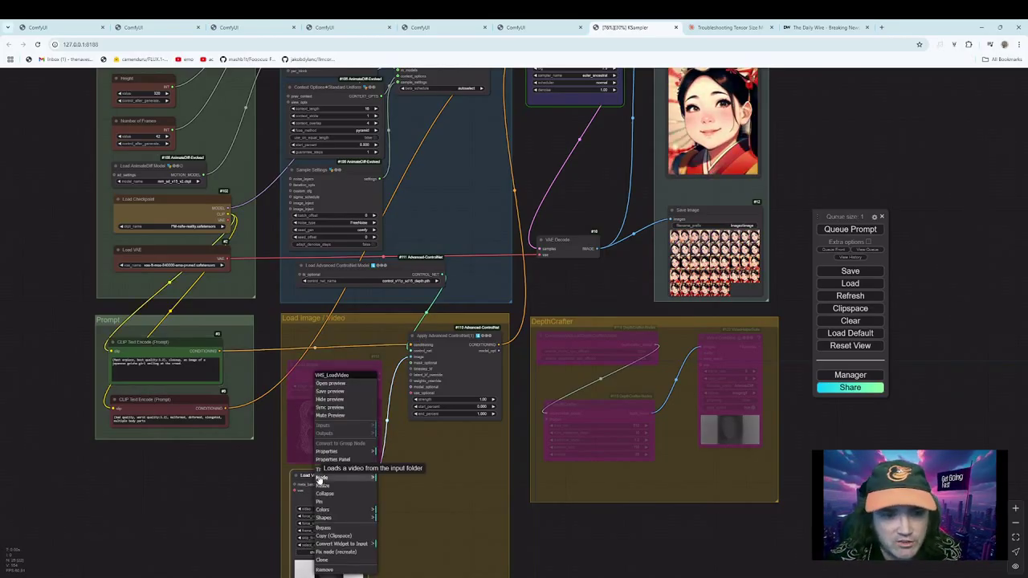
pyautogui.click(324, 528)
pyautogui.rightClick(446, 339)
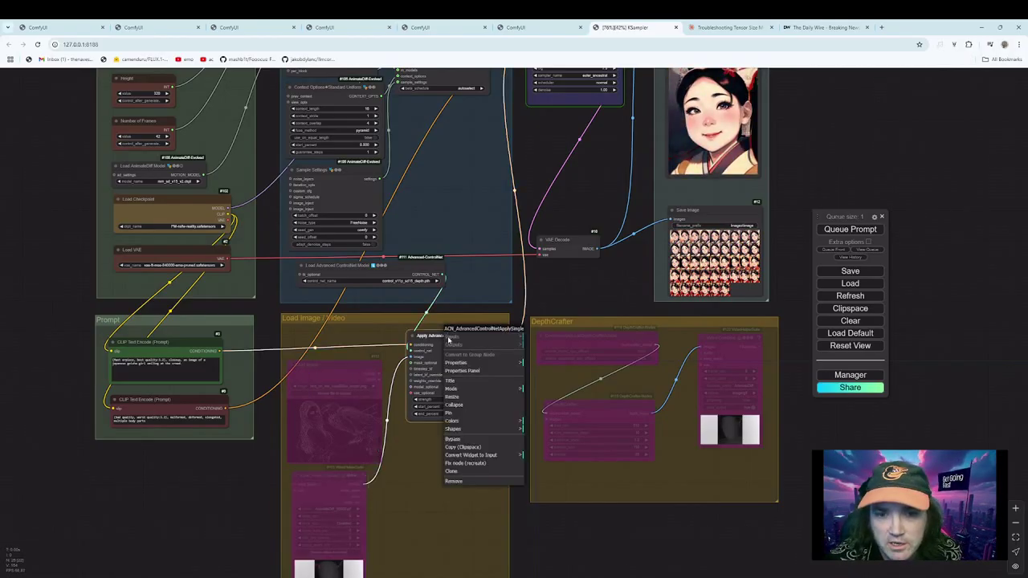
pyautogui.click(482, 443)
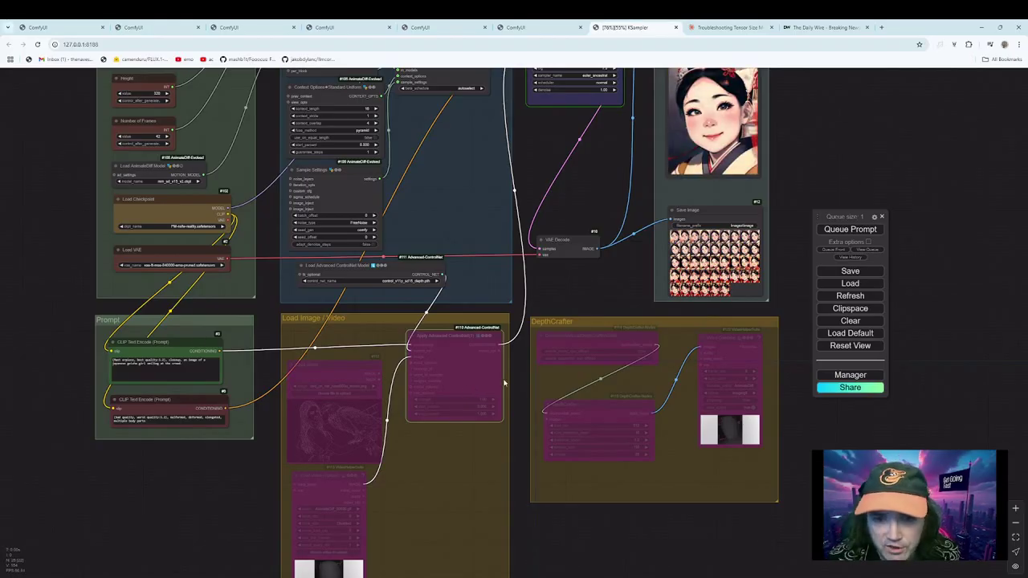
pyautogui.moveTo(472, 338)
pyautogui.mouseDown()
pyautogui.moveTo(472, 374)
pyautogui.moveTo(464, 331)
pyautogui.mouseUp()
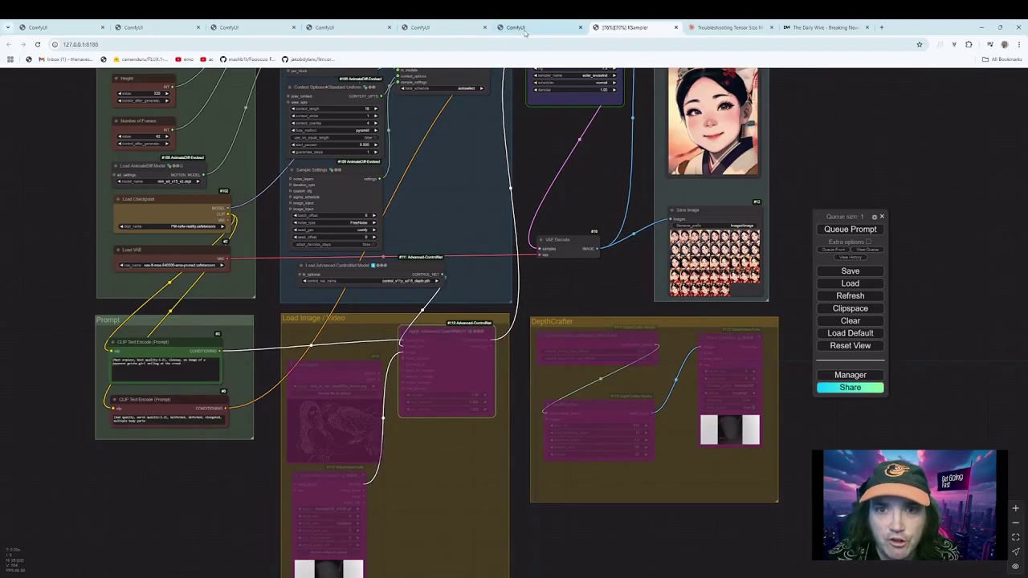
# Re-enable the bypassed Load Image node and connect its IMAGE output to the image input of Apply Advanced ControlNet.
pyautogui.moveTo(489, 454); pyautogui.dragTo(442, 528)
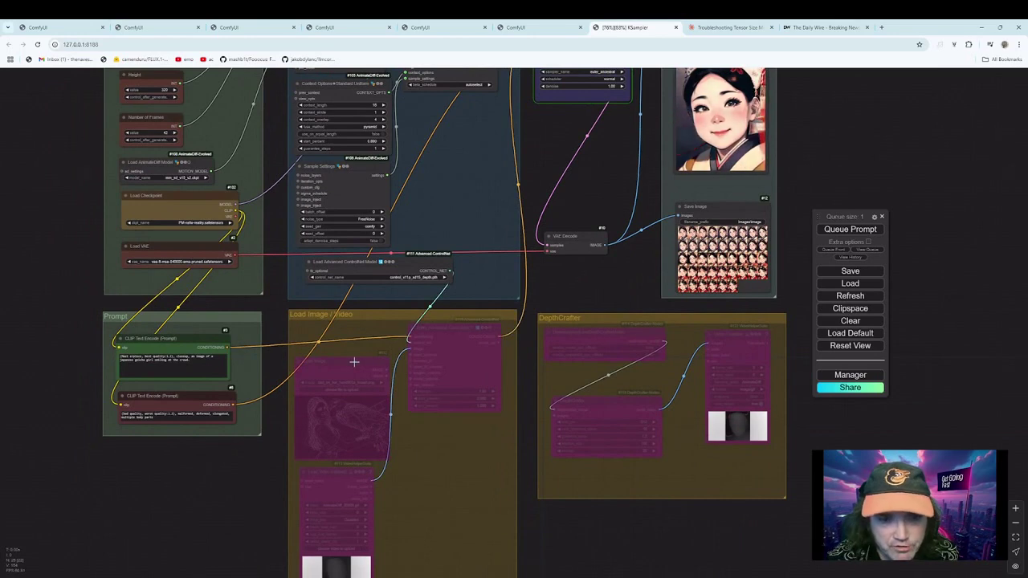
pyautogui.rightClick(353, 354)
pyautogui.click(377, 489)
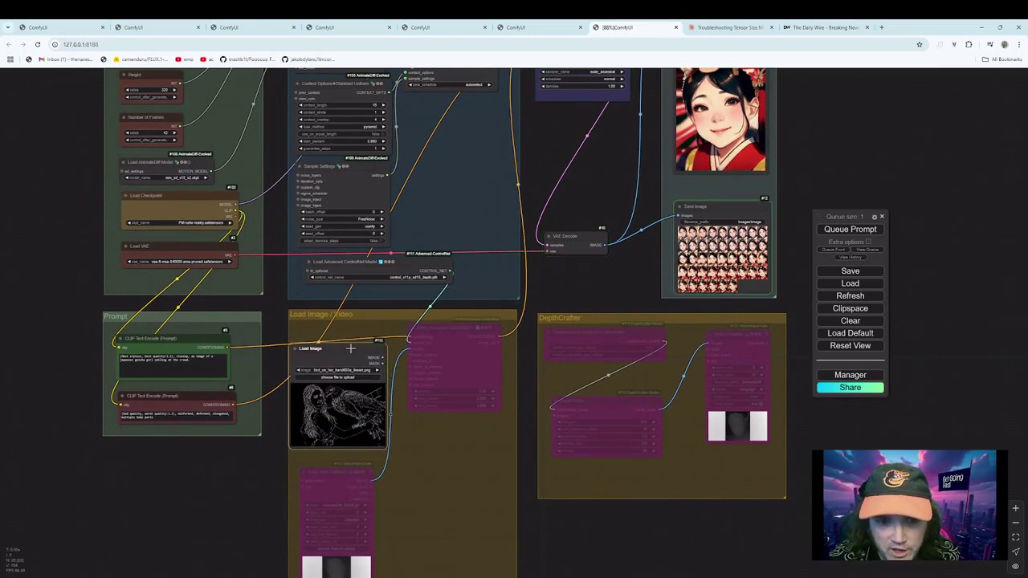
pyautogui.moveTo(390, 370); pyautogui.dragTo(387, 357)
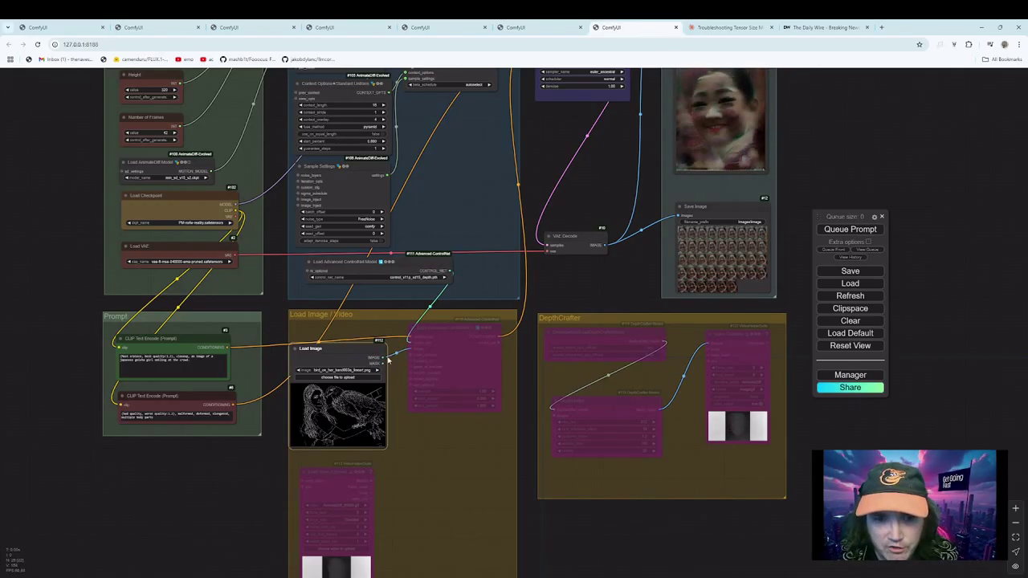
# Bypass the Load Image node, then re-enable Load Video and connect its IMAGE output to the ControlNet's image input.
pyautogui.rightClick(358, 350)
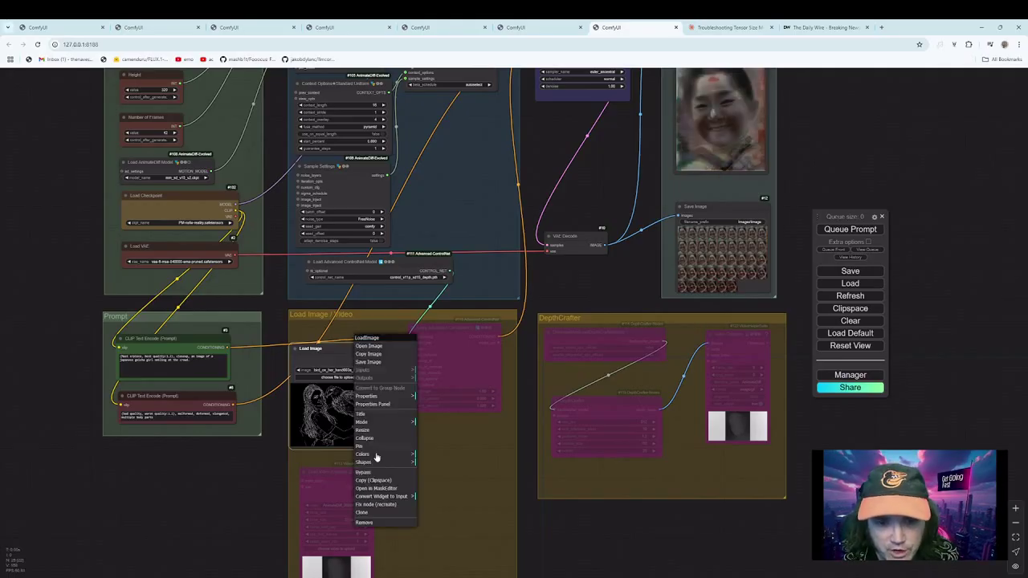
pyautogui.click(384, 473)
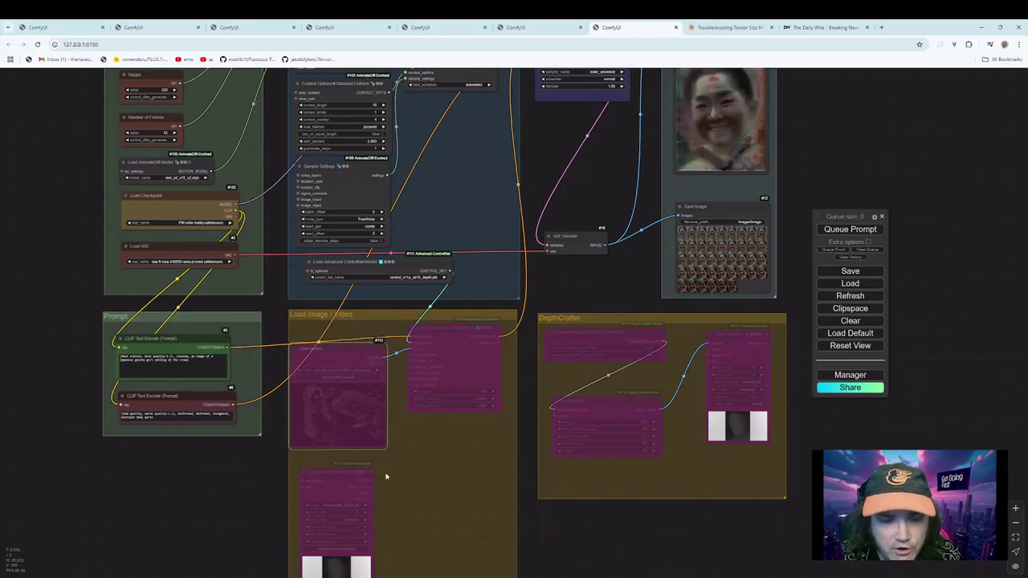
pyautogui.rightClick(332, 477)
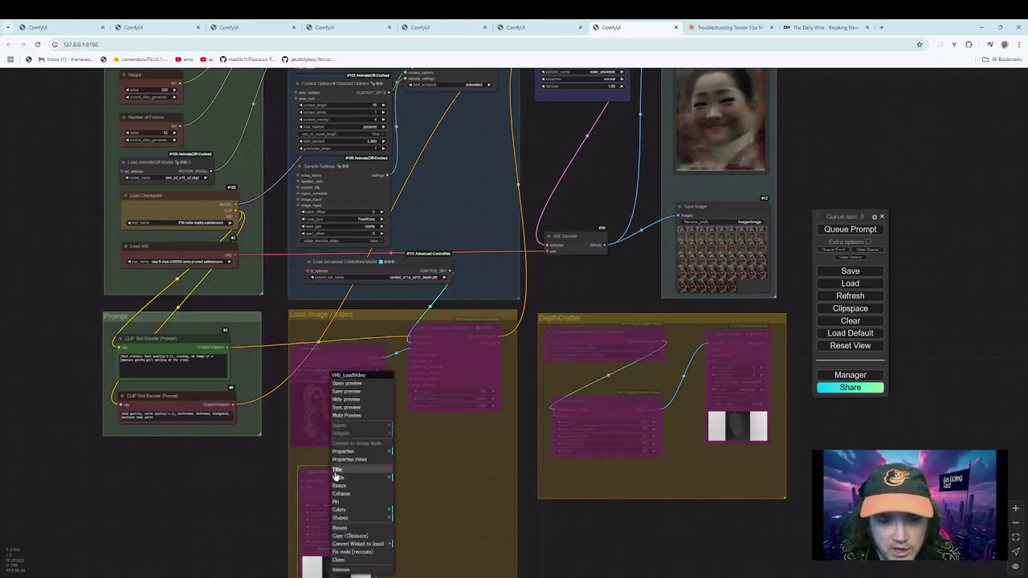
pyautogui.click(354, 528)
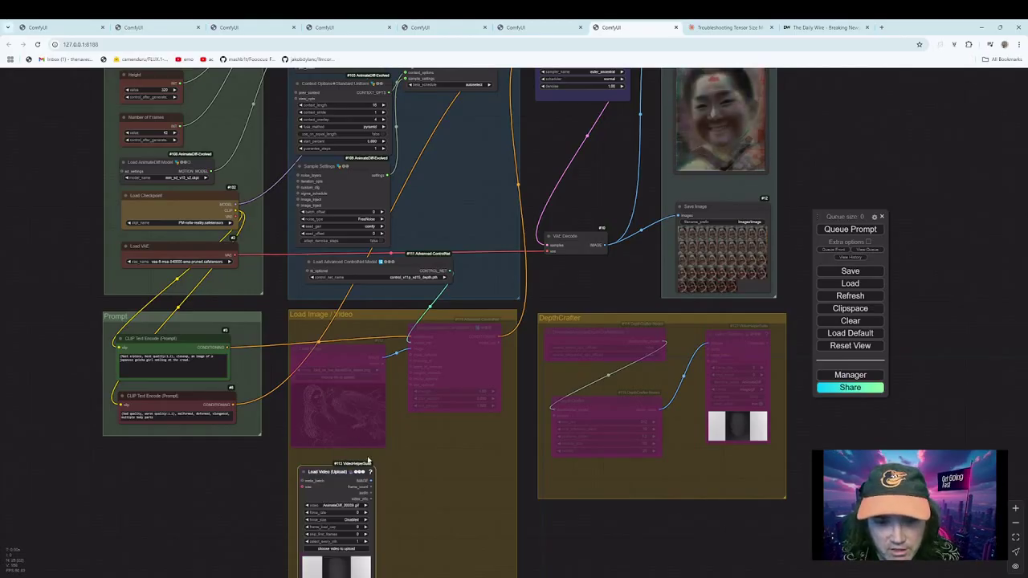
pyautogui.moveTo(370, 480); pyautogui.dragTo(408, 349)
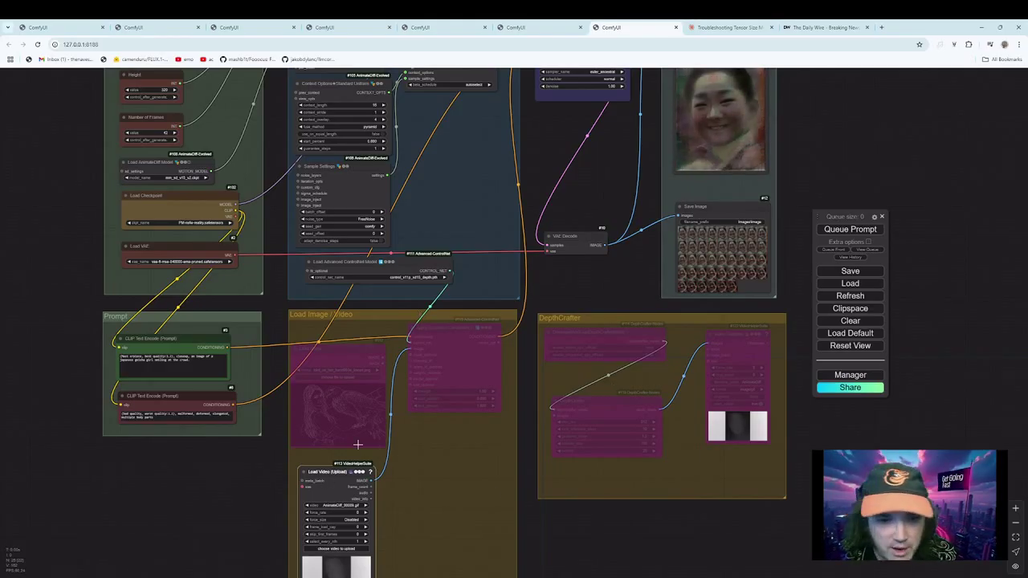
pyautogui.click(350, 353)
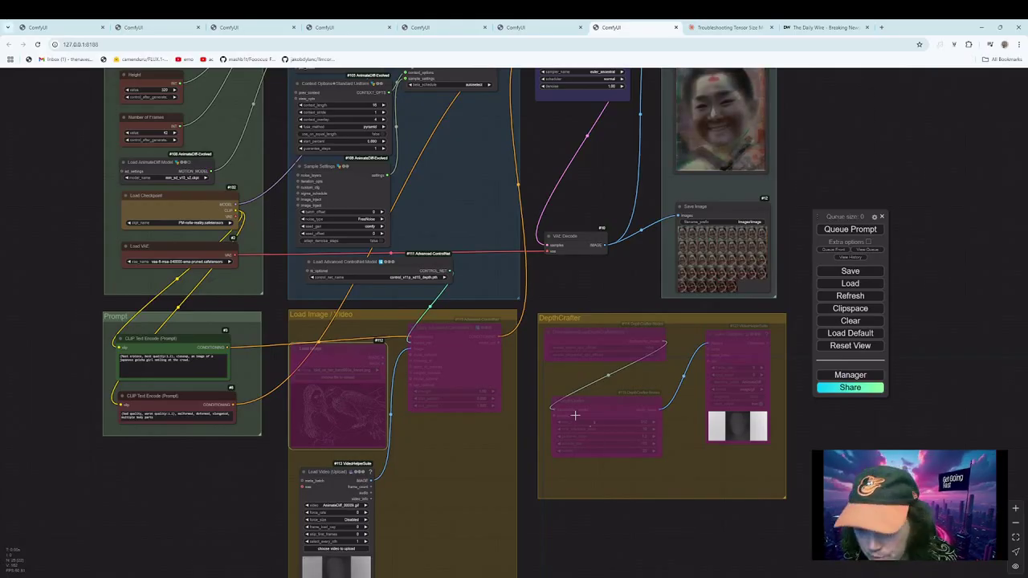
# Route the loaded video through the DepthCrafter node into the ControlNet's image input, and re-enable Apply Advanced ControlNet.
pyautogui.moveTo(410, 346); pyautogui.dragTo(554, 411)
pyautogui.moveTo(659, 410); pyautogui.dragTo(408, 347)
pyautogui.rightClick(448, 324)
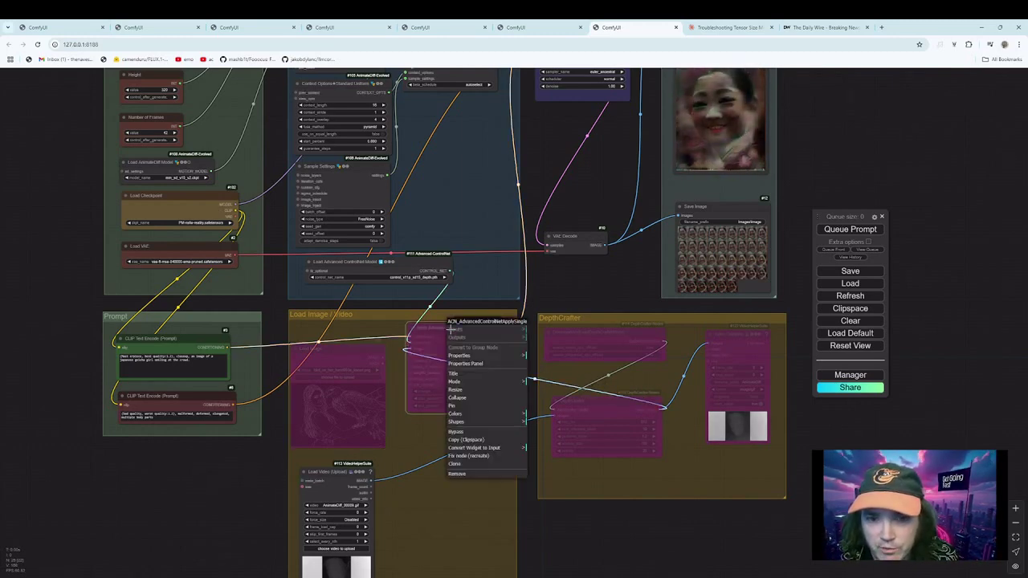
pyautogui.click(472, 432)
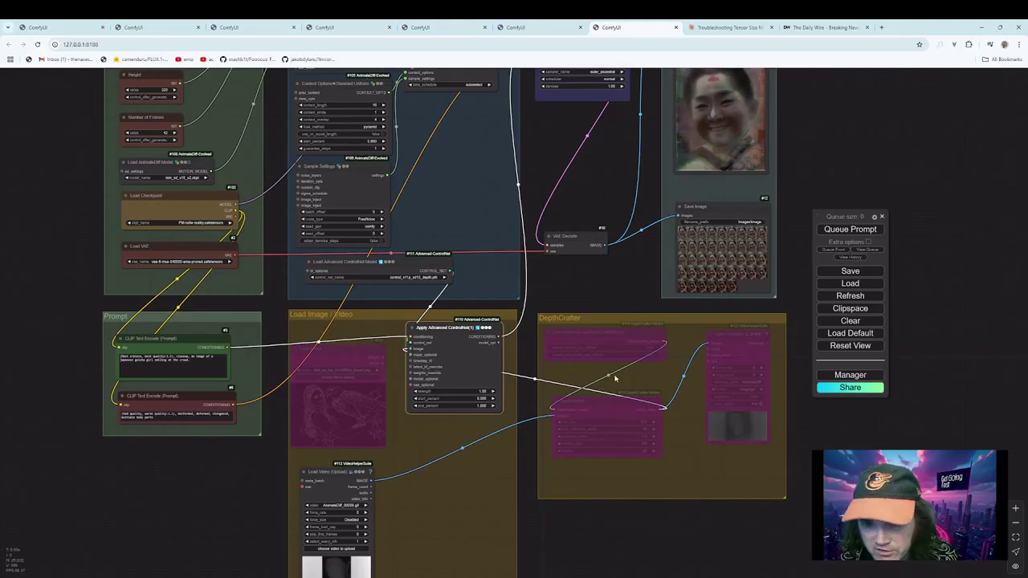
# Try to generate the animation with a different model in the Load Checkpoint node.
pyautogui.moveTo(803, 147); pyautogui.dragTo(745, 313)
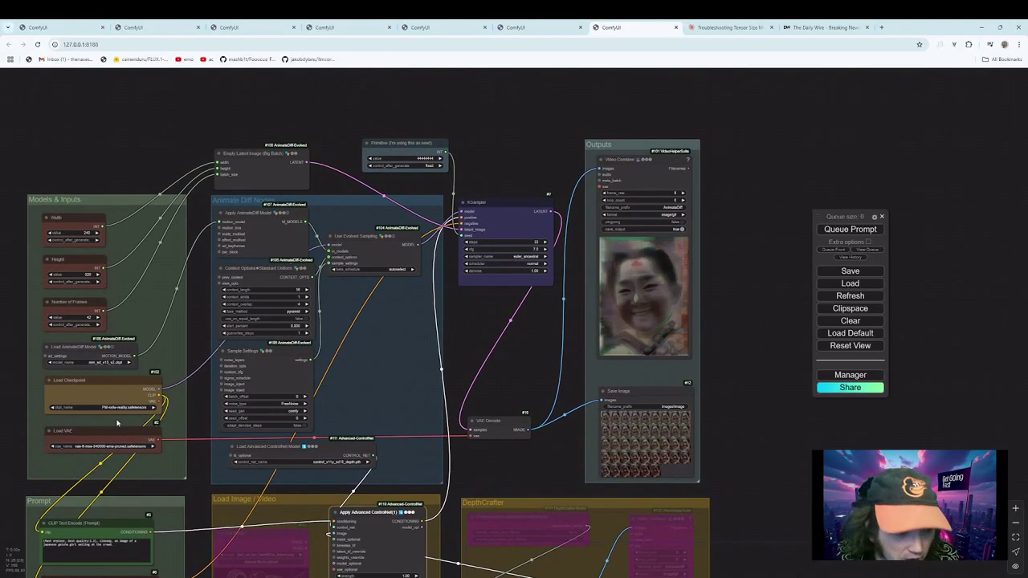
pyautogui.click(153, 408)
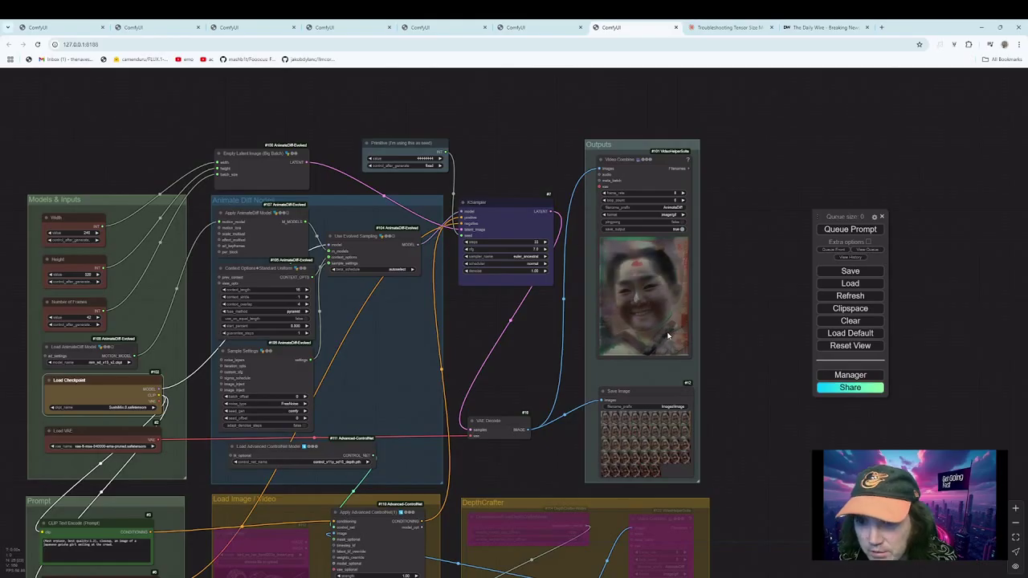
pyautogui.click(154, 408)
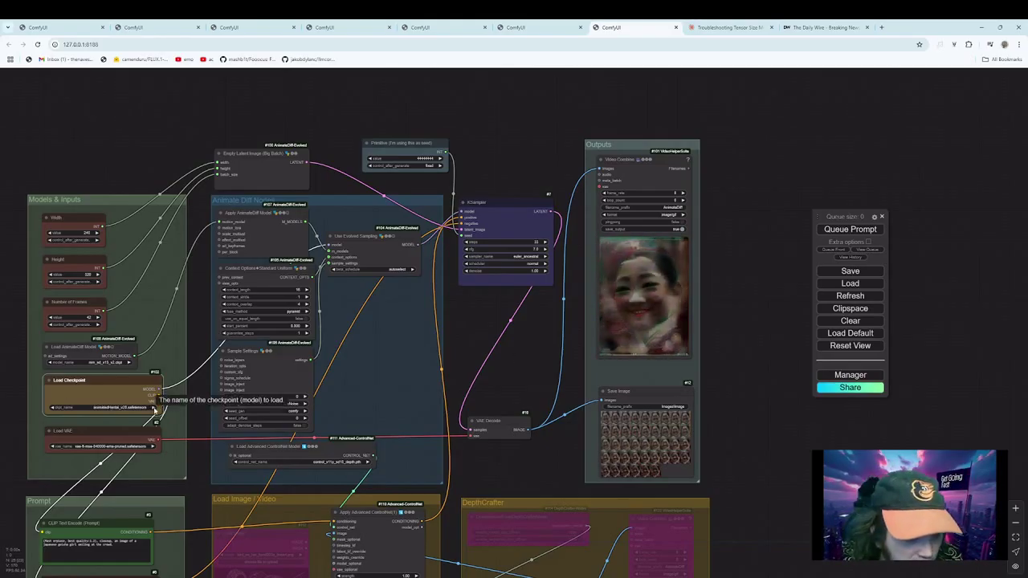
pyautogui.click(853, 230)
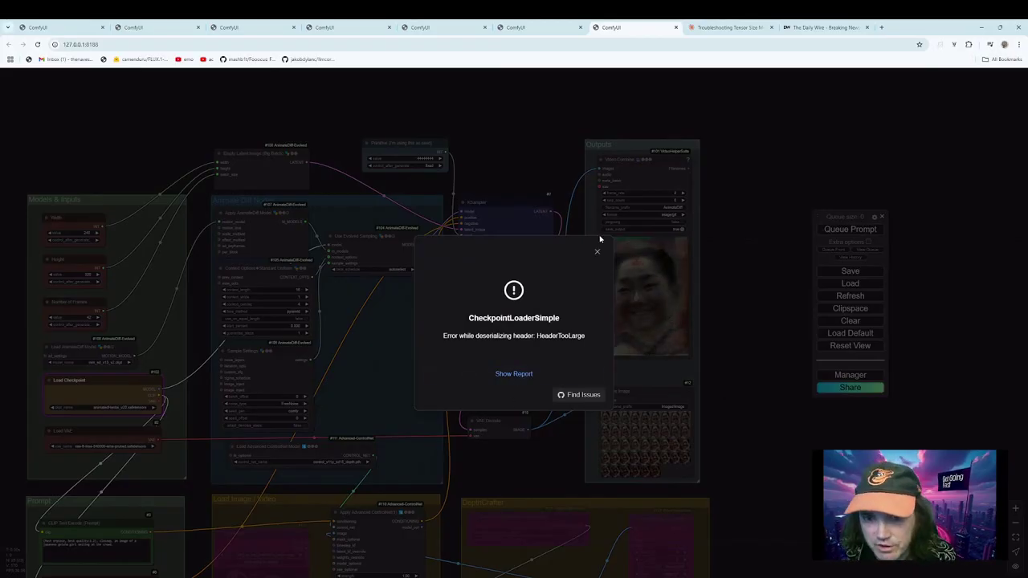
pyautogui.click(597, 252)
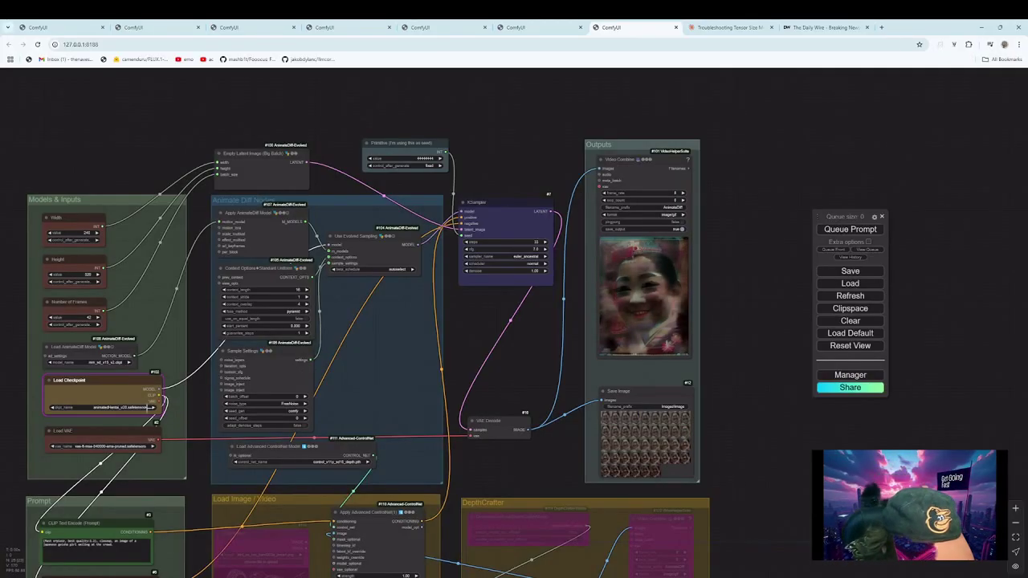
# Queue the workflow with the dreamshaper_8 checkpoint, and set the Advanced ControlNet model to control_v11p_sd15_openpose.pth.
pyautogui.click(849, 230)
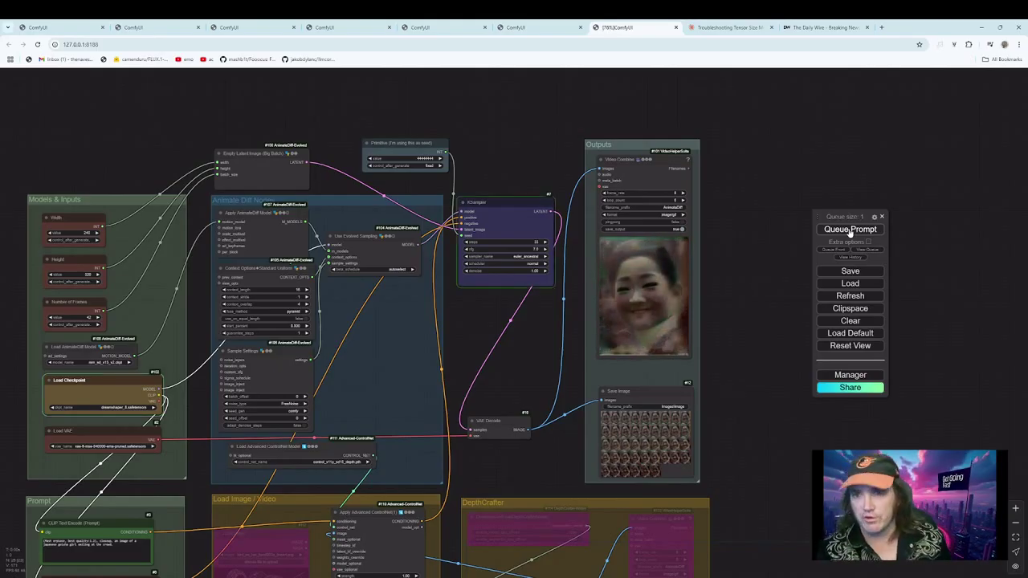
pyautogui.moveTo(496, 452); pyautogui.dragTo(584, 281)
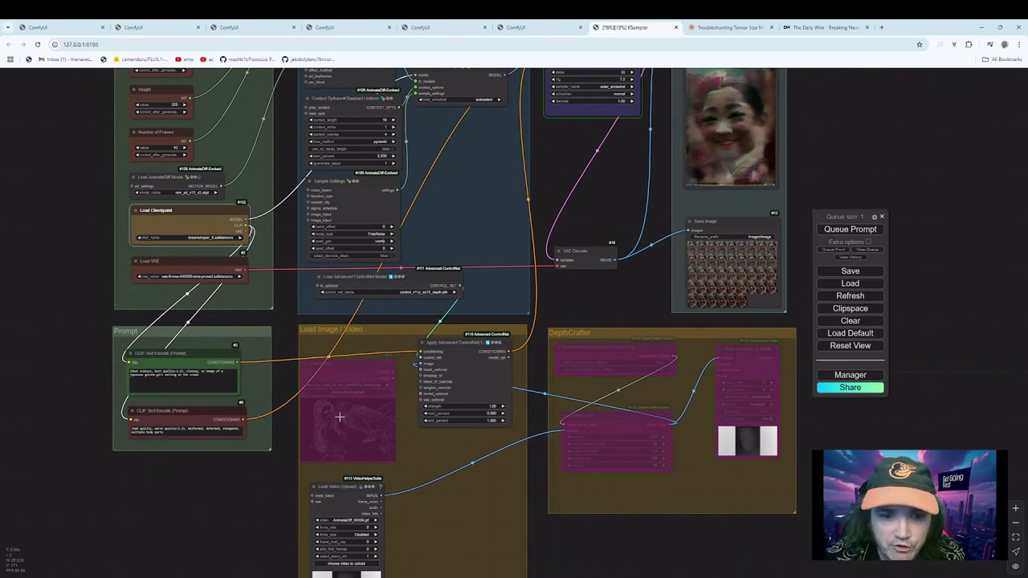
pyautogui.click(454, 295)
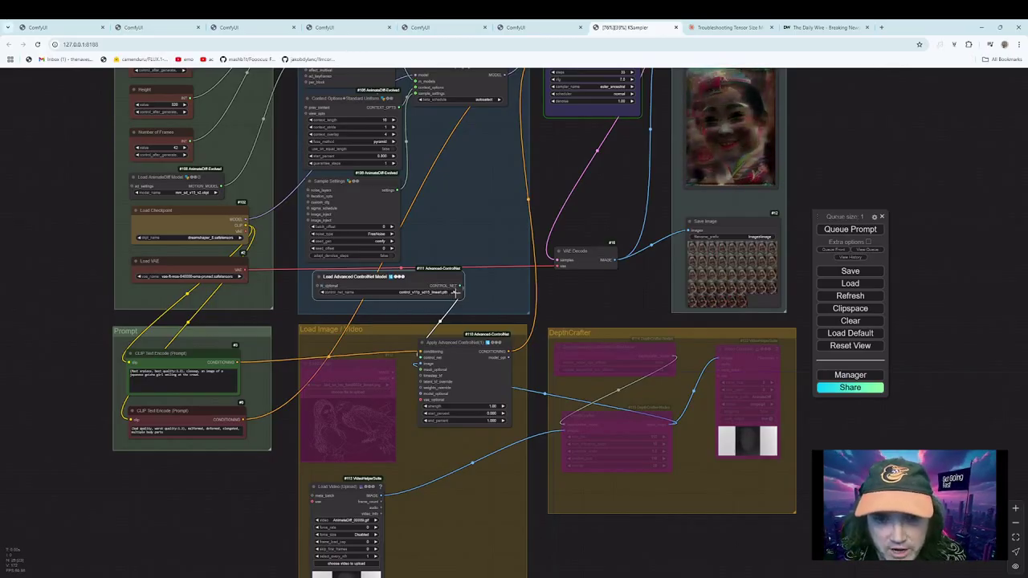
pyautogui.click(457, 293)
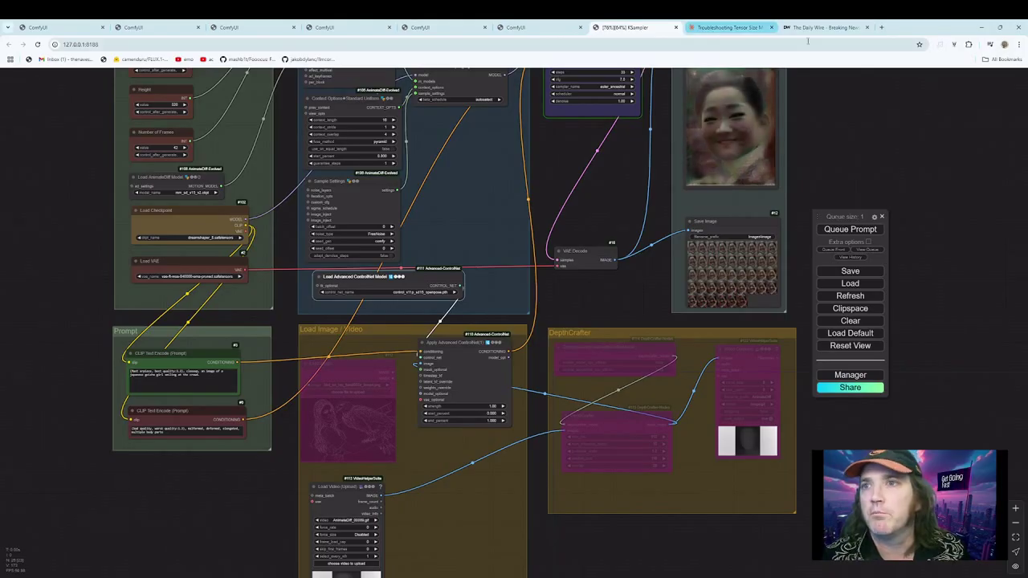
# Open the GET GOING FAST Patreon page in the Claude tab and look through the products in its shop.
pyautogui.click(737, 28)
pyautogui.hotkey('ctrl', 'l')
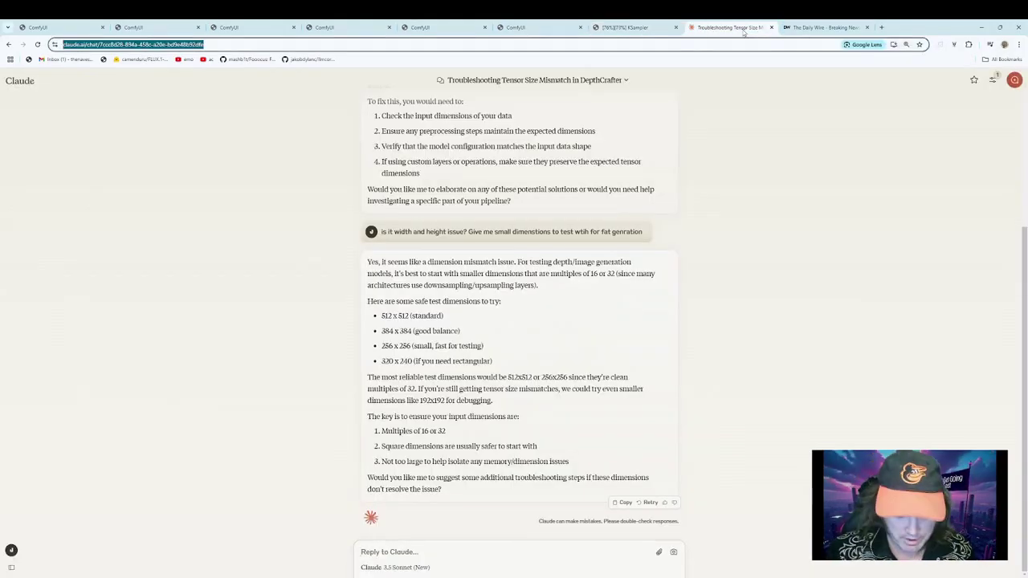
pyautogui.write('patreon')
pyautogui.press('Return')
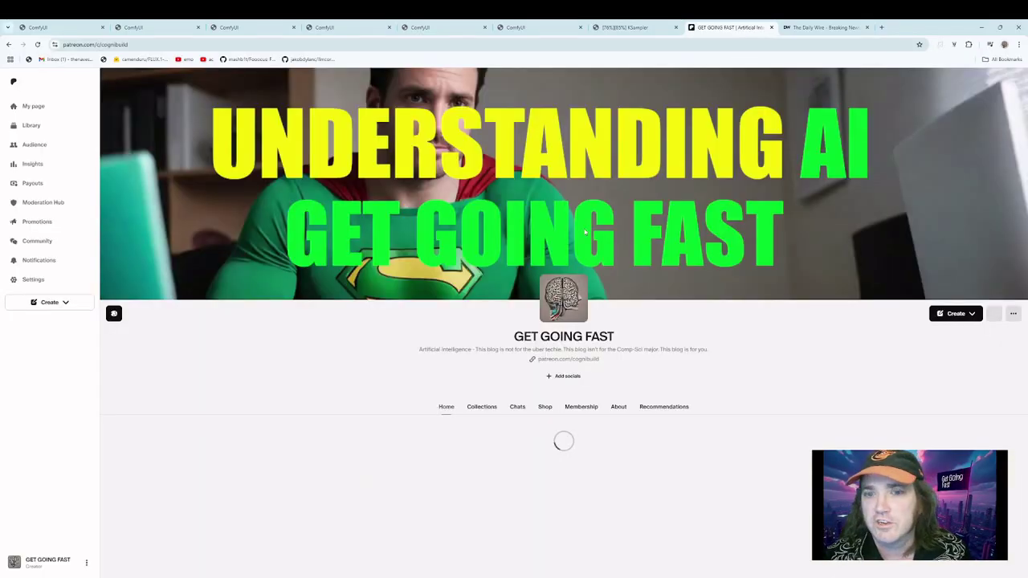
pyautogui.scroll(-2, 470, 326)
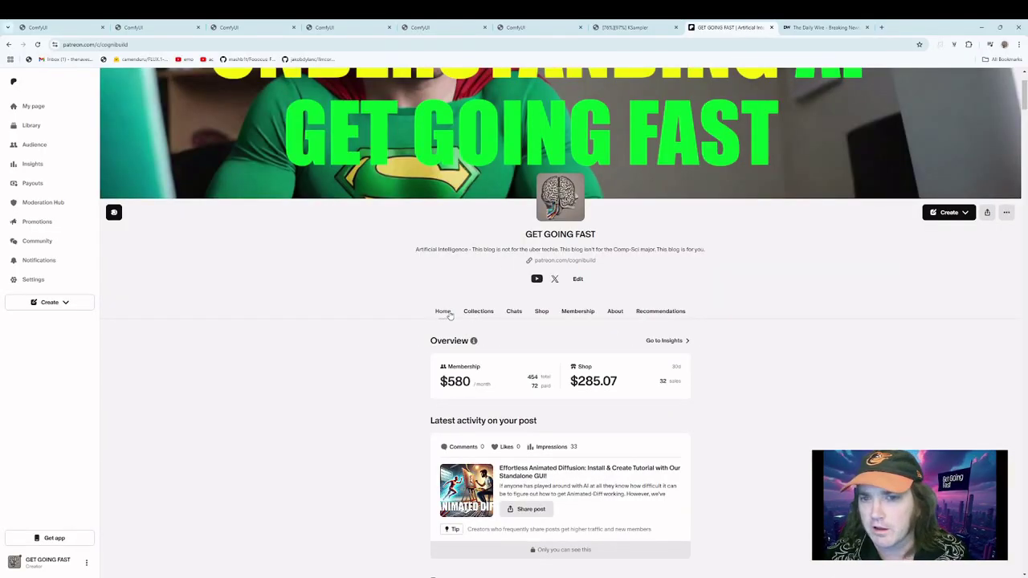
pyautogui.click(542, 313)
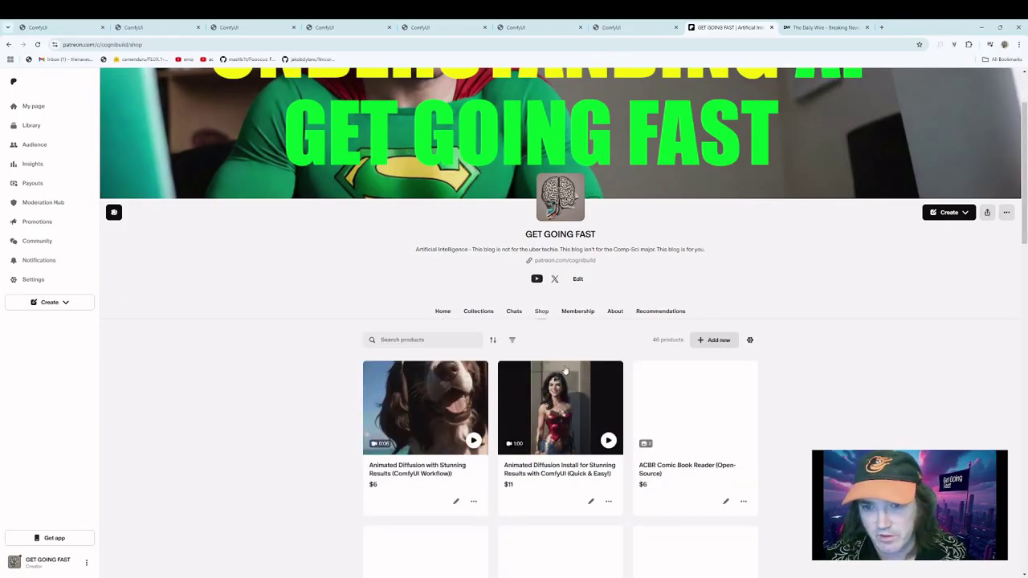
pyautogui.scroll(-8, 564, 370)
pyautogui.scroll(-3, 564, 366)
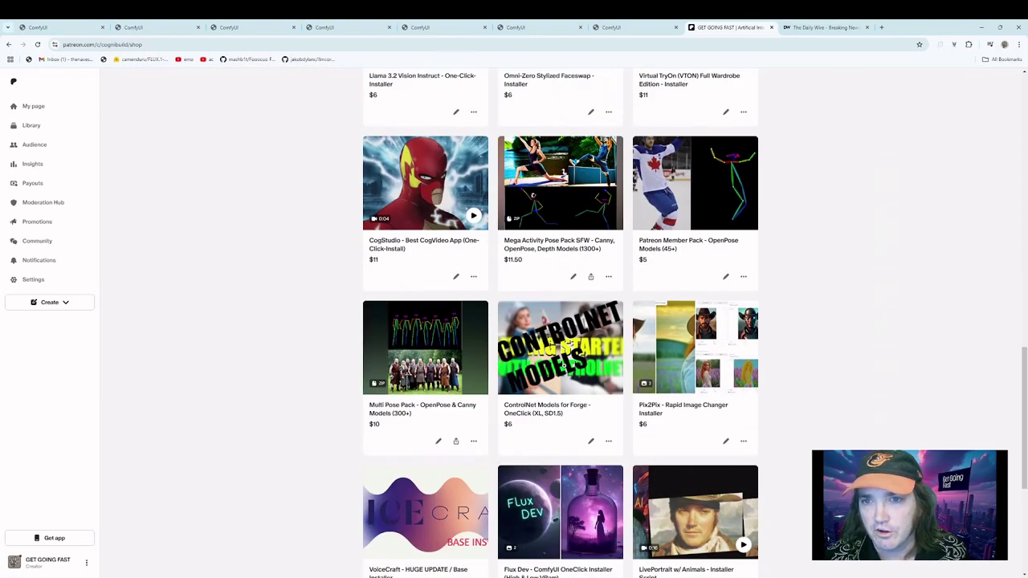
pyautogui.scroll(1, 565, 365)
pyautogui.scroll(10, 597, 326)
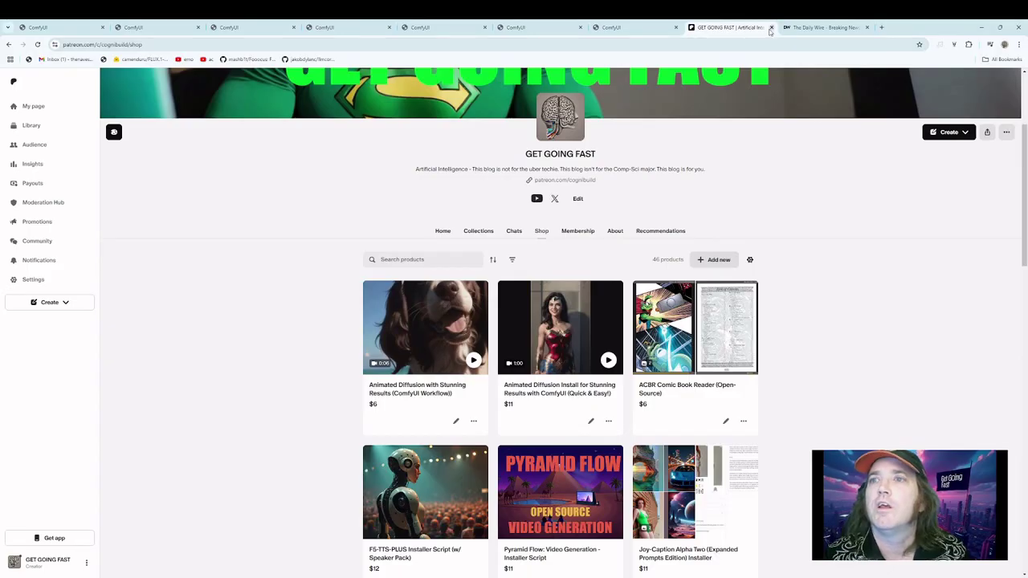
# Return to the ComfyUI workflow and check the ComfyUI Manager for missing custom nodes.
pyautogui.click(629, 28)
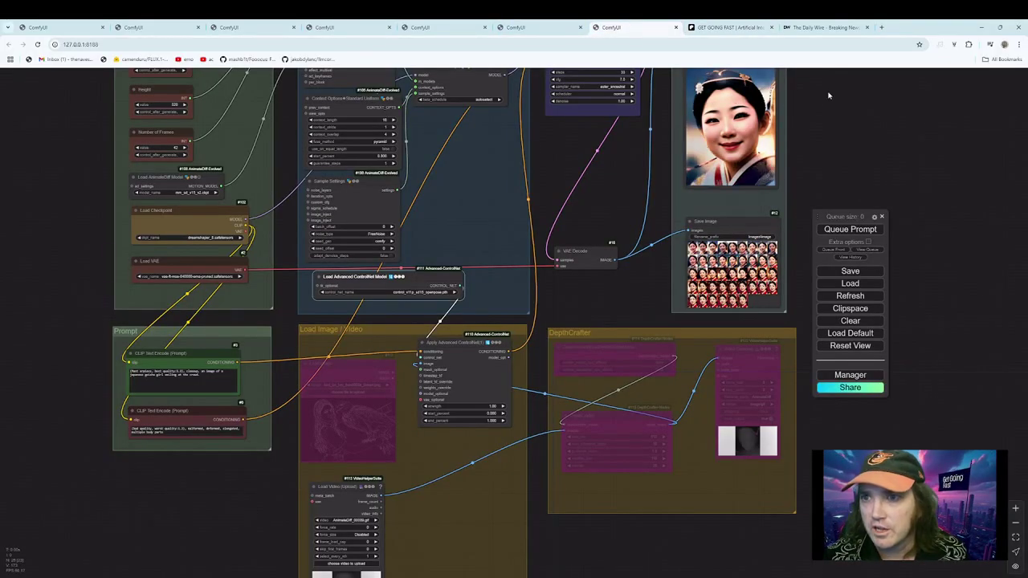
pyautogui.scroll(2, 826, 195)
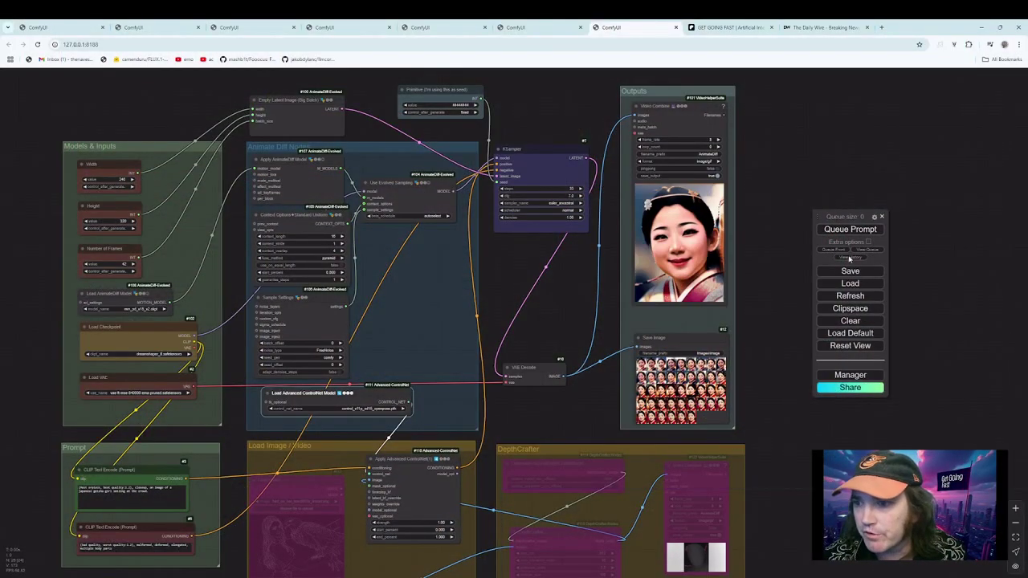
pyautogui.click(849, 375)
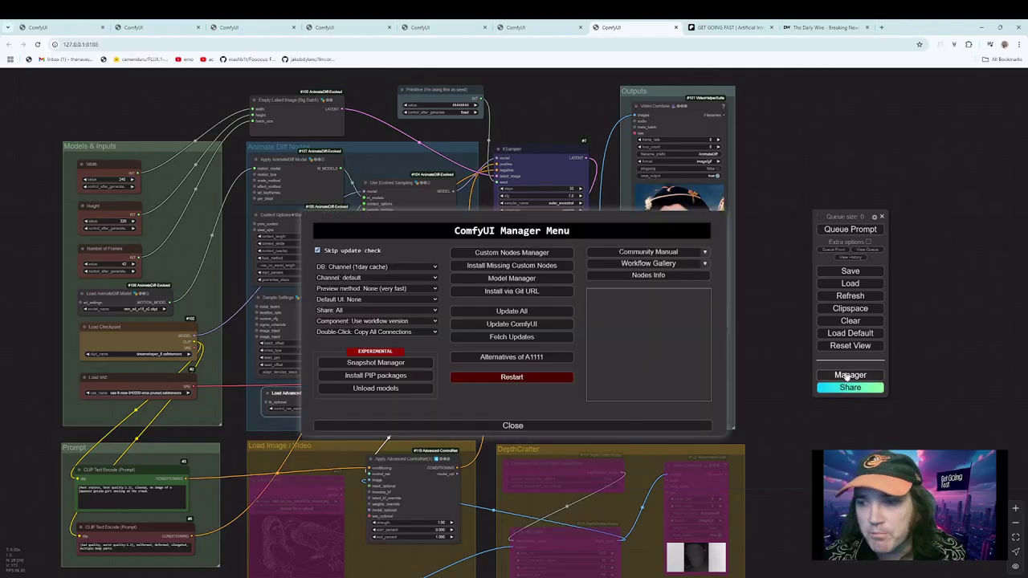
pyautogui.click(520, 267)
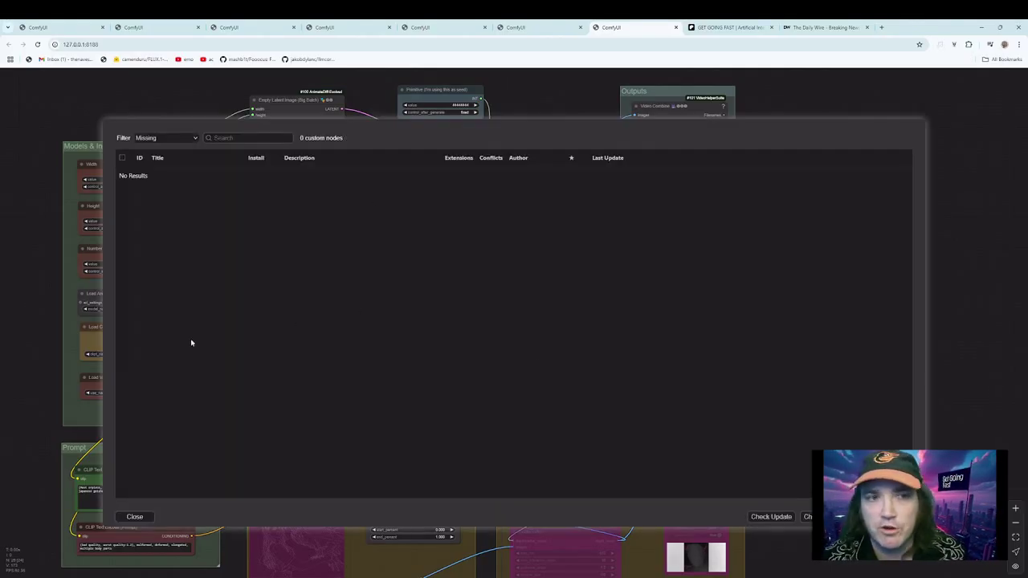
pyautogui.click(133, 517)
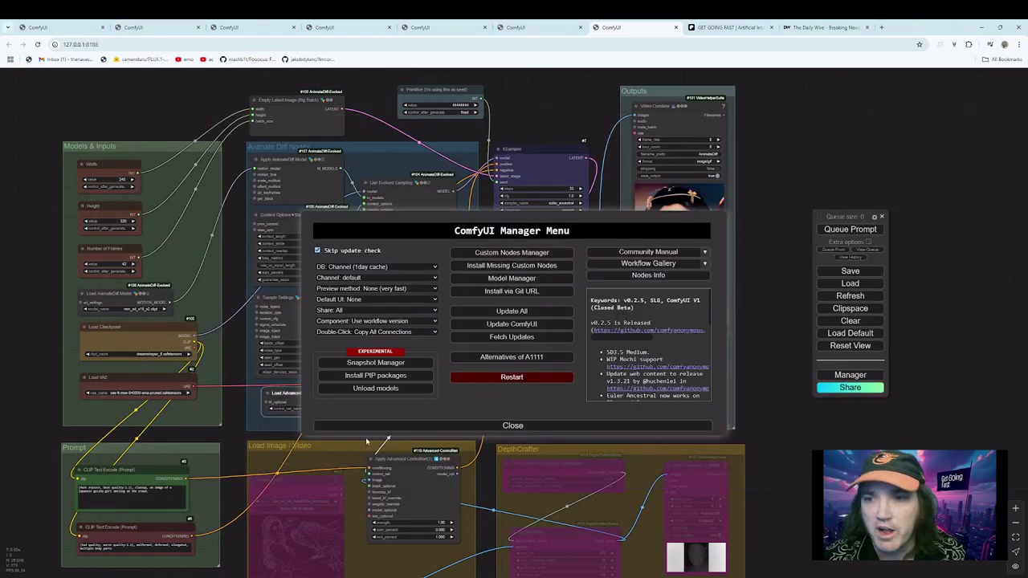
pyautogui.click(489, 428)
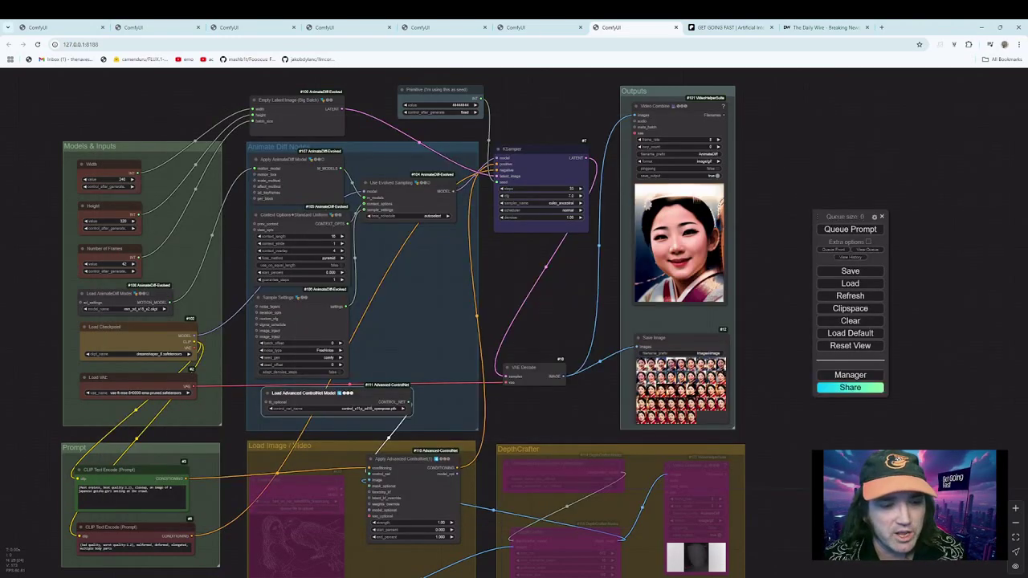